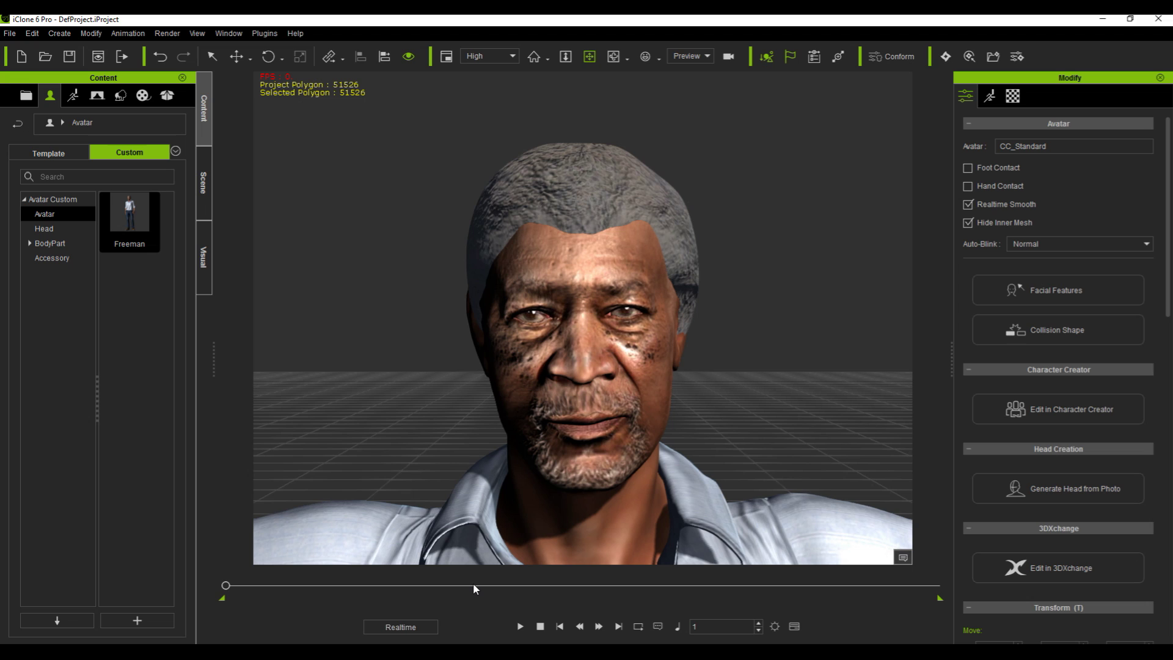
Switch to Chrome and open the preview of the front-facing Morgan Freeman portrait from cinevibe.fr in the image results.
key(super+Tab)
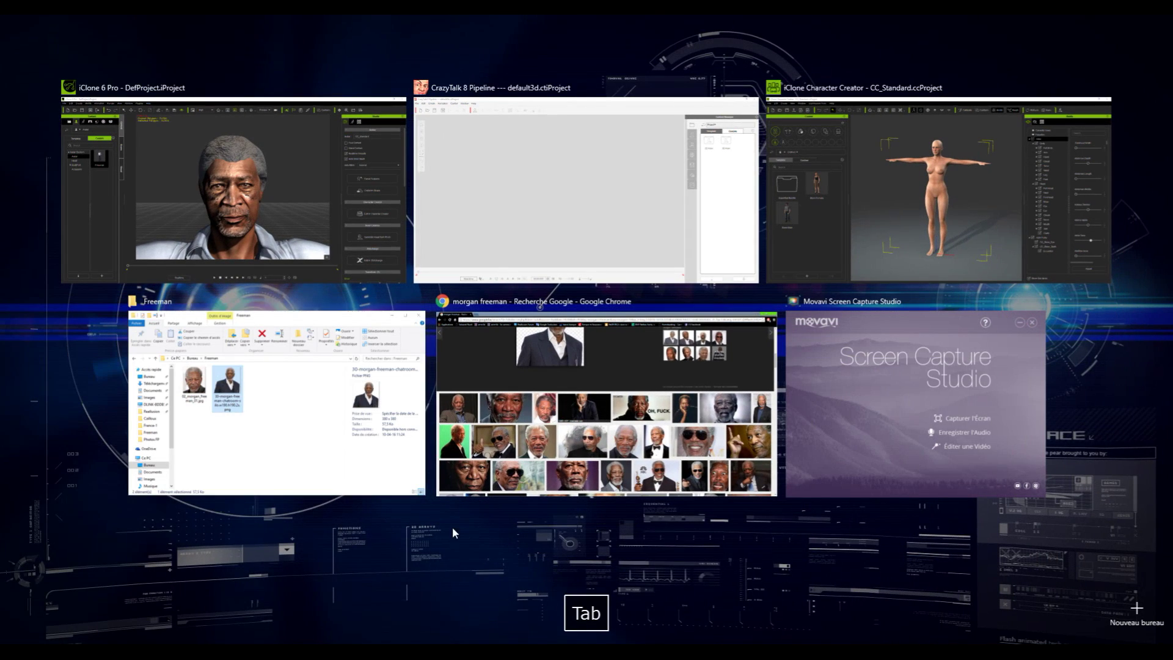
click(479, 353)
scroll(595, 196, up, 2)
scroll(607, 200, up, 10)
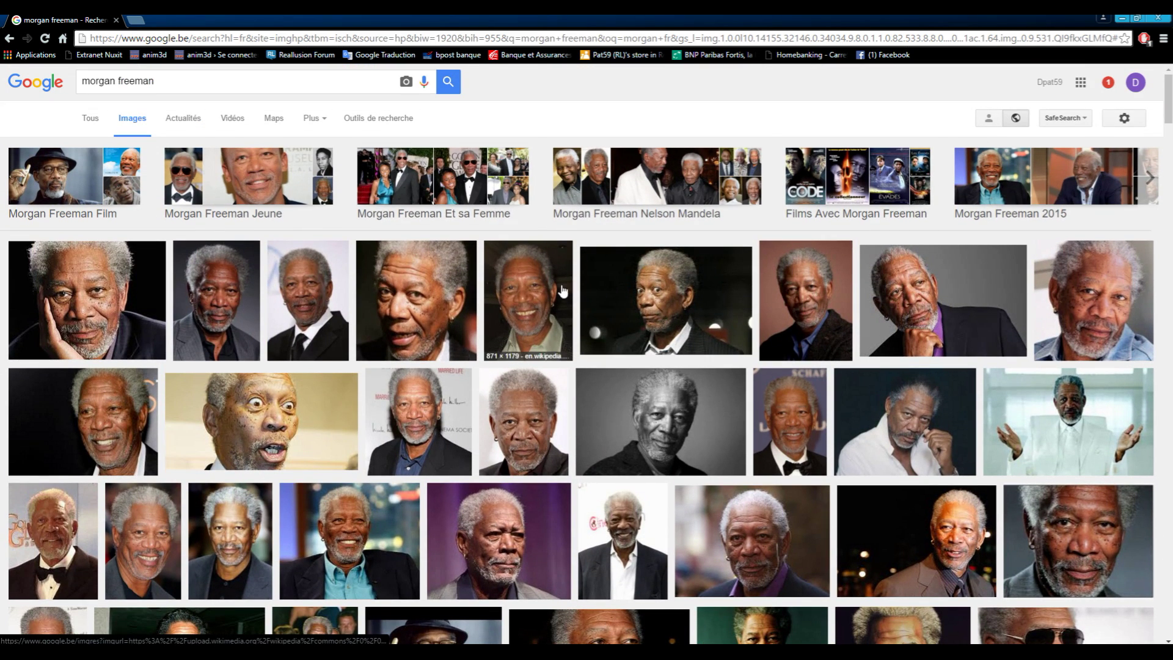
scroll(563, 291, down, 2)
scroll(578, 323, up, 1)
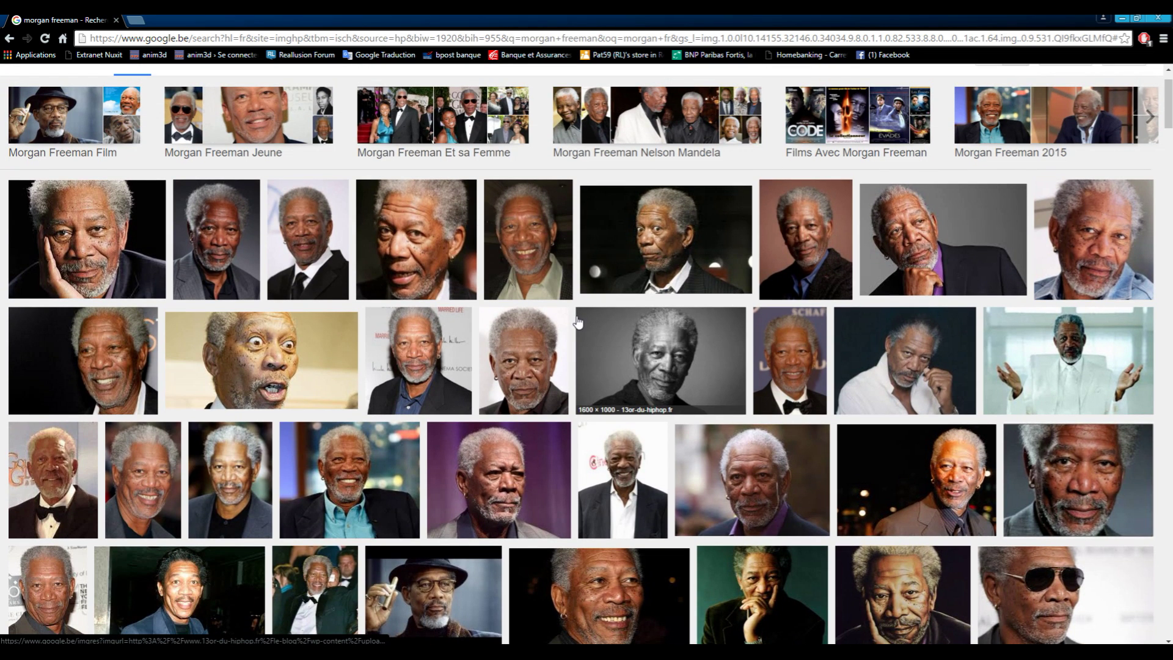
click(538, 369)
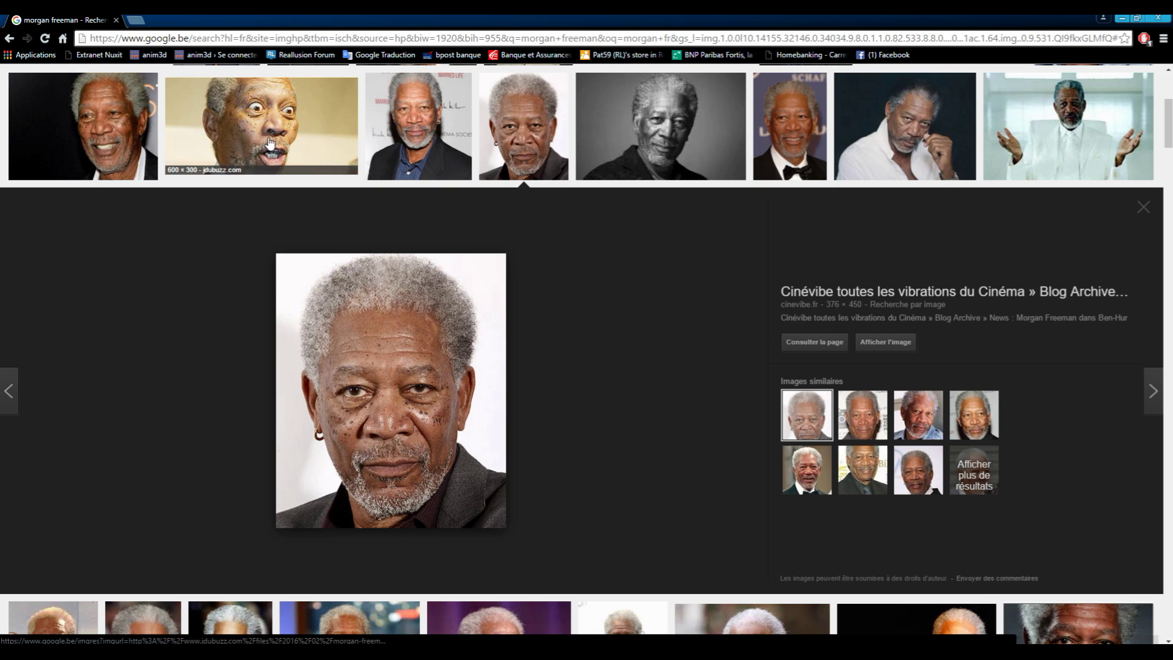
Browse the remaining Morgan Freeman image results for suitable front-facing reference photos and close the browser.
scroll(189, 313, up, 2)
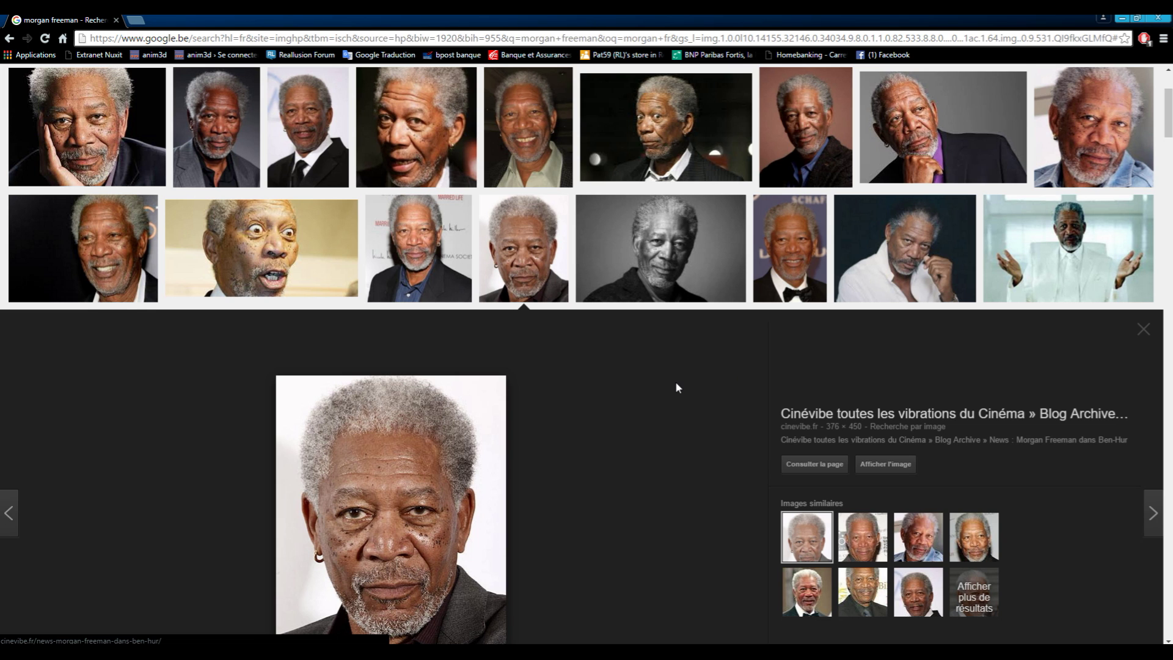
scroll(677, 386, down, 3)
scroll(676, 386, down, 6)
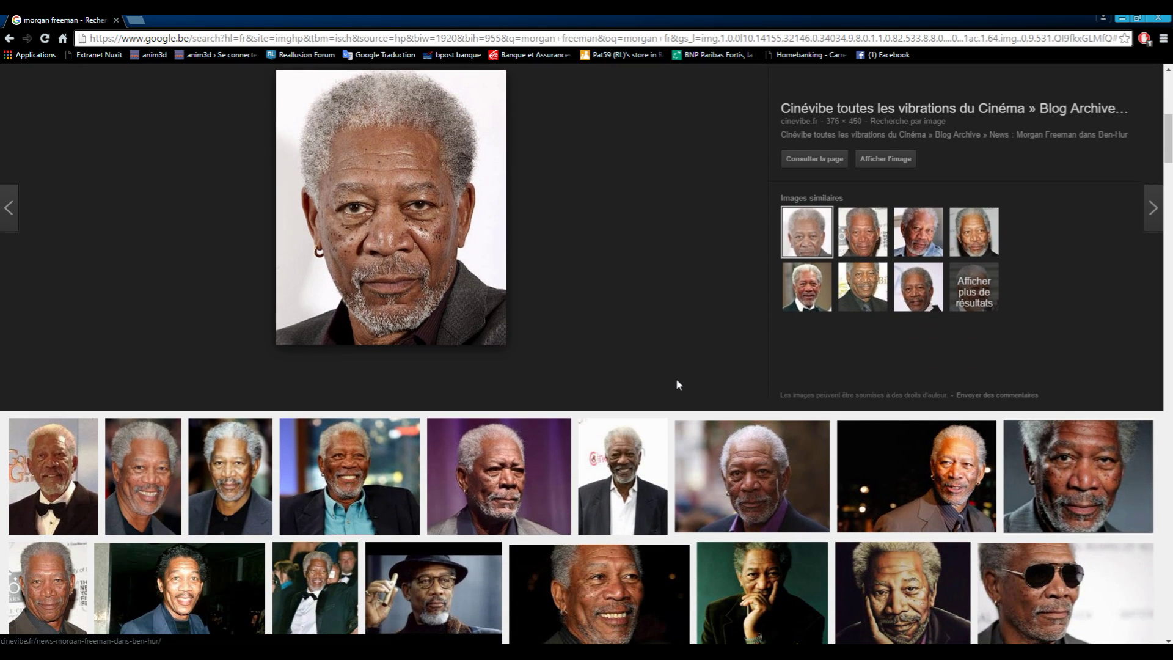
scroll(677, 384, down, 5)
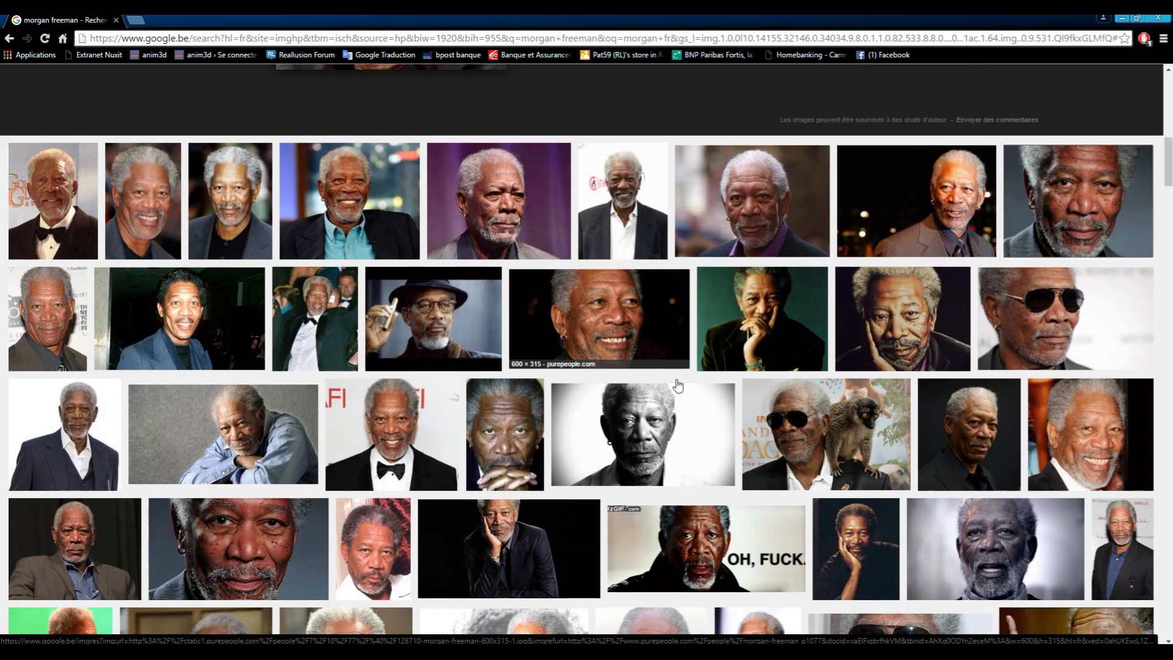
scroll(677, 385, down, 1)
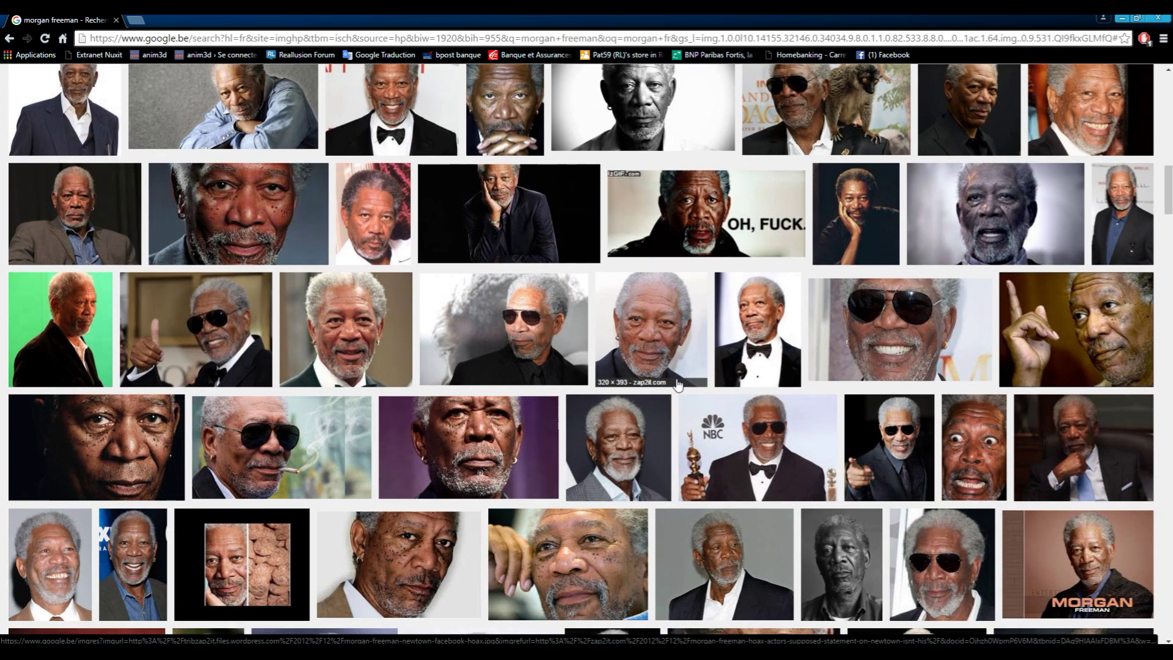
scroll(677, 383, down, 1)
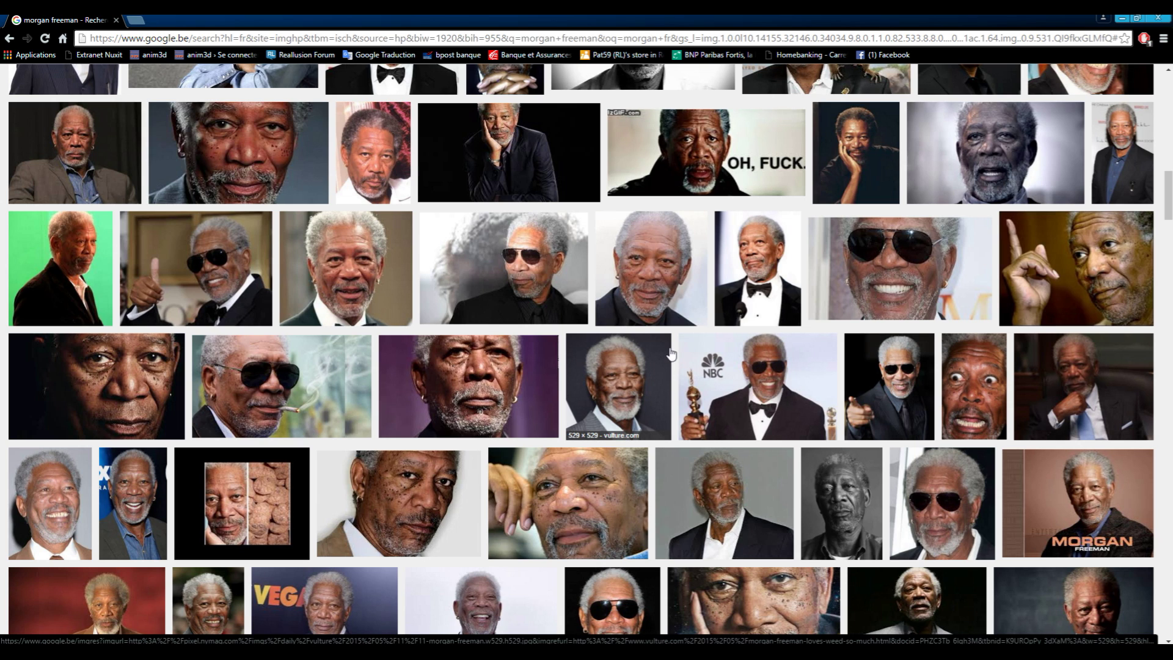
click(1159, 20)
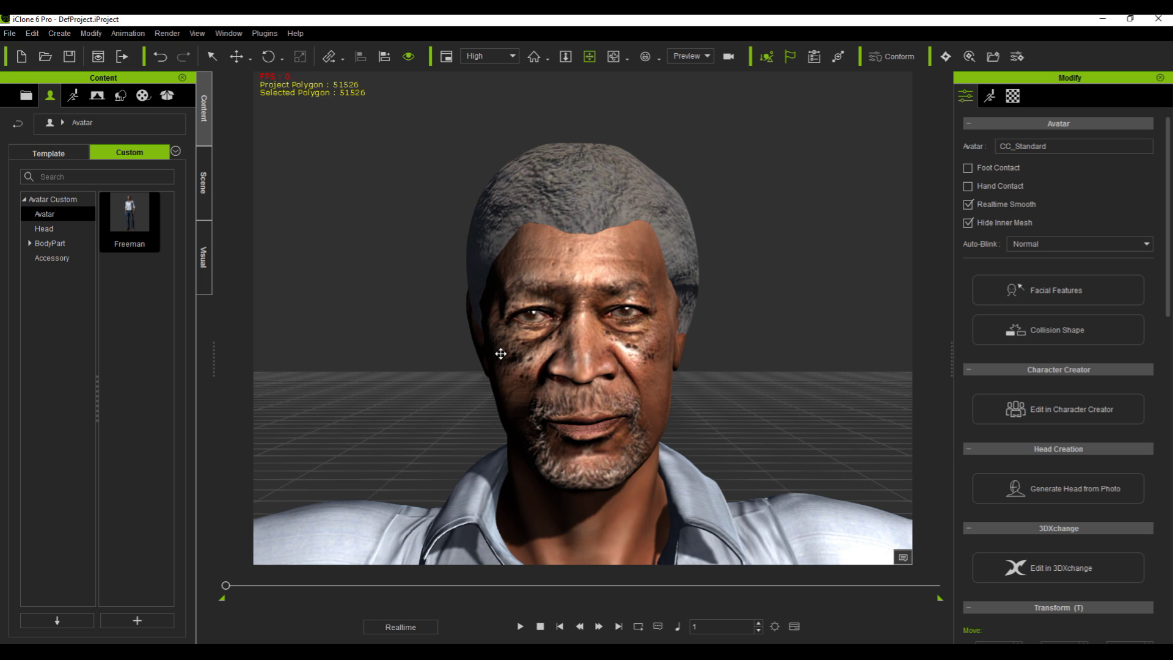
Start a new iClone project and discard the current one without saving.
key(ctrl+n)
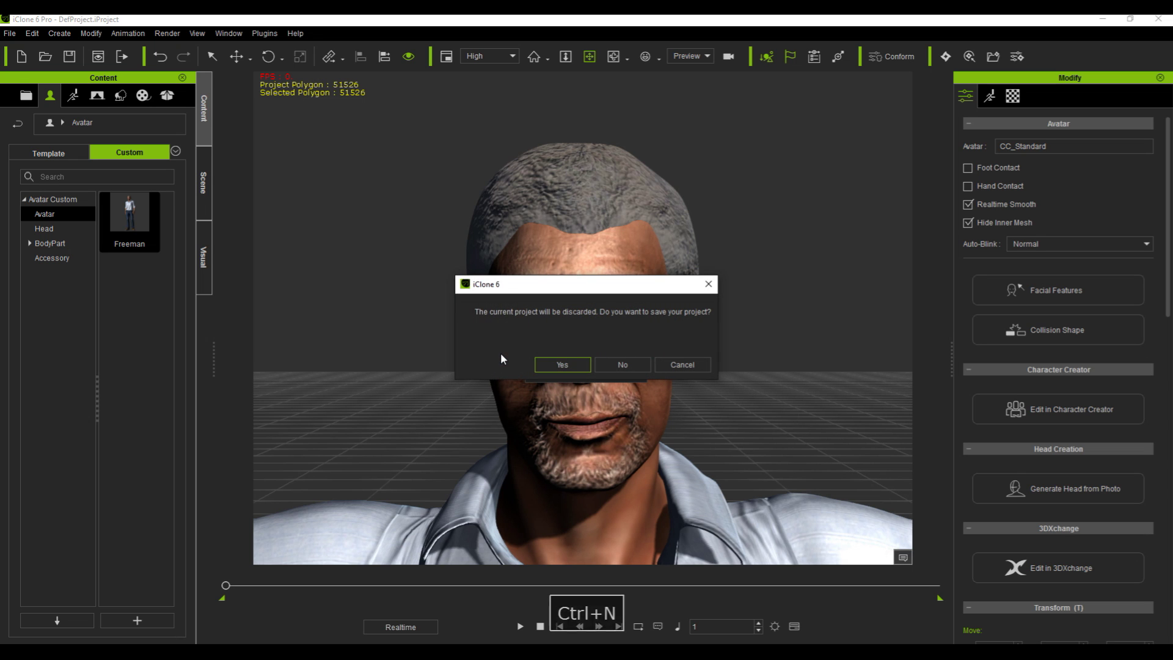
click(614, 364)
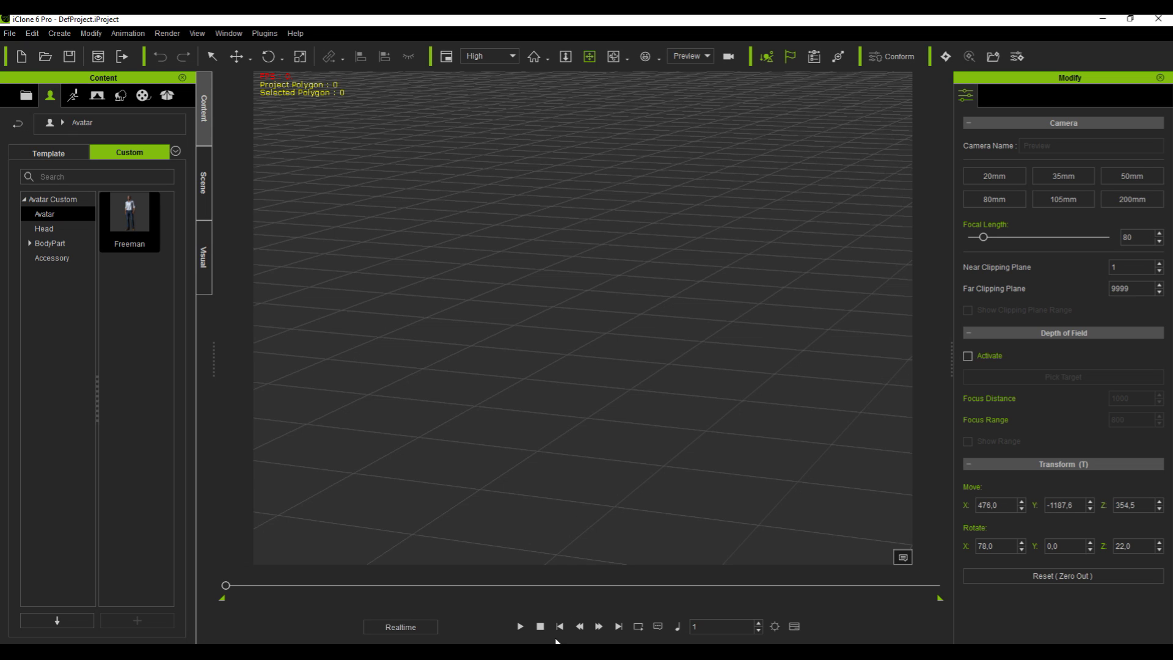
View both reference photos in the Freeman folder at full size and close the photo viewer.
mouse_move(522, 651)
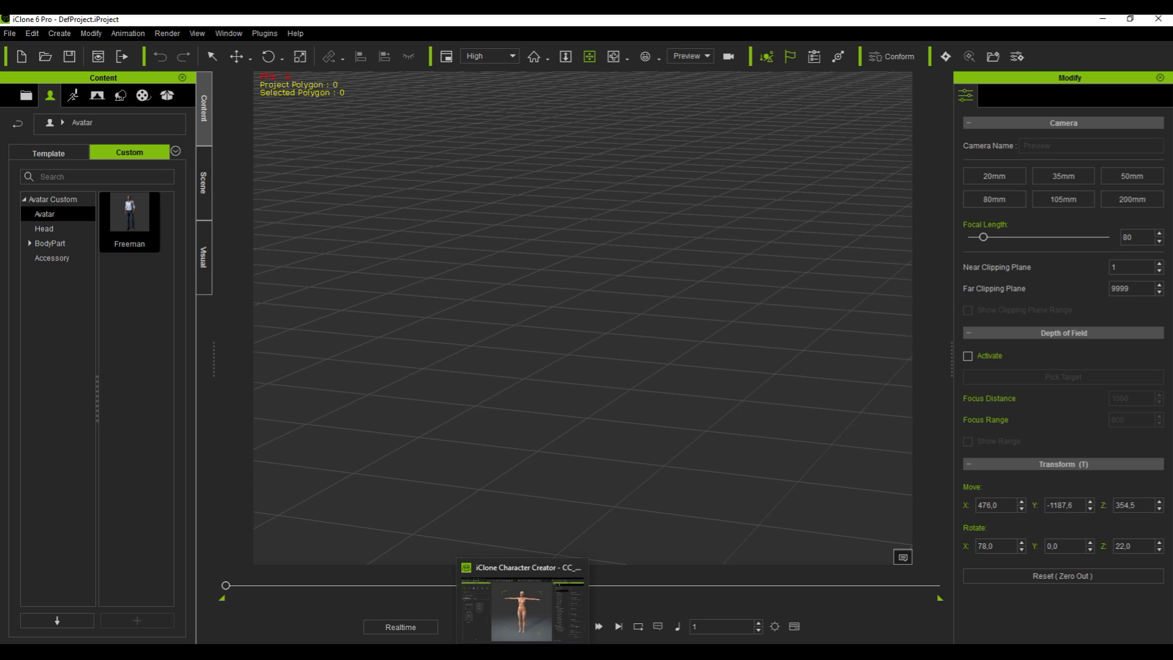
mouse_move(253, 651)
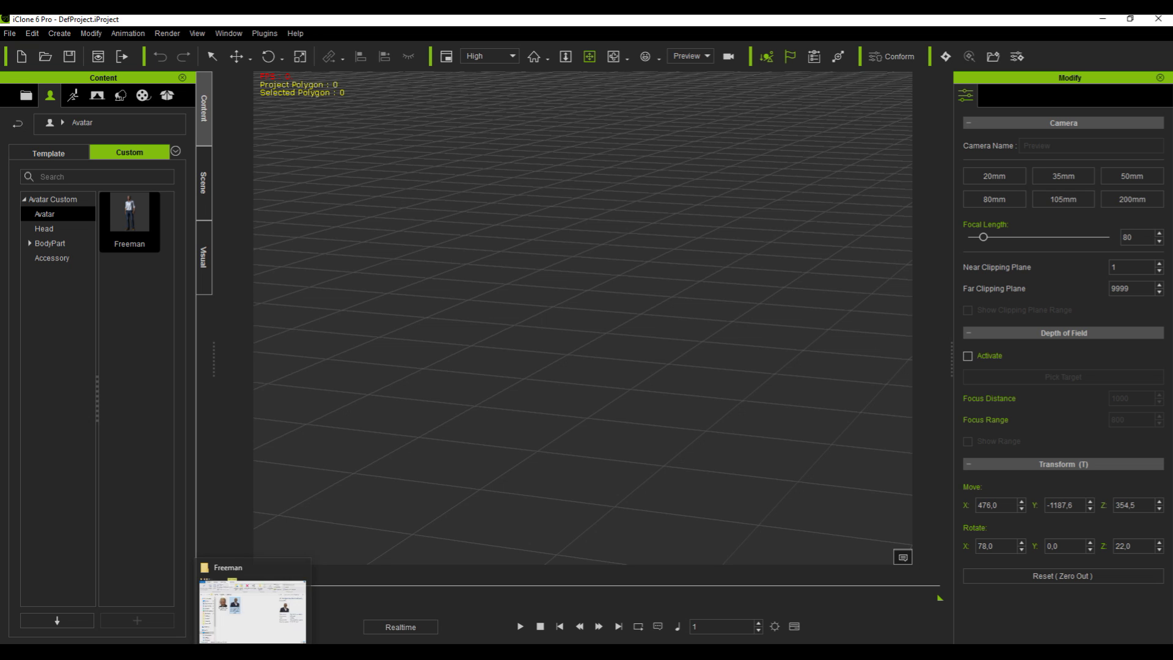
click(253, 611)
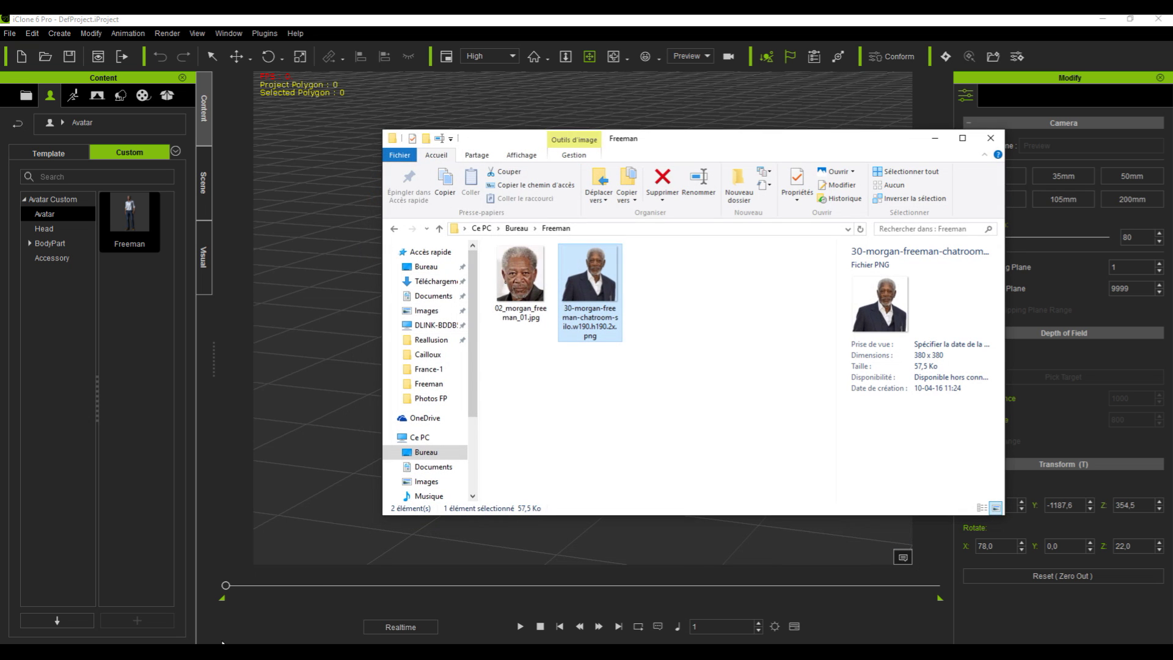
double_click(585, 275)
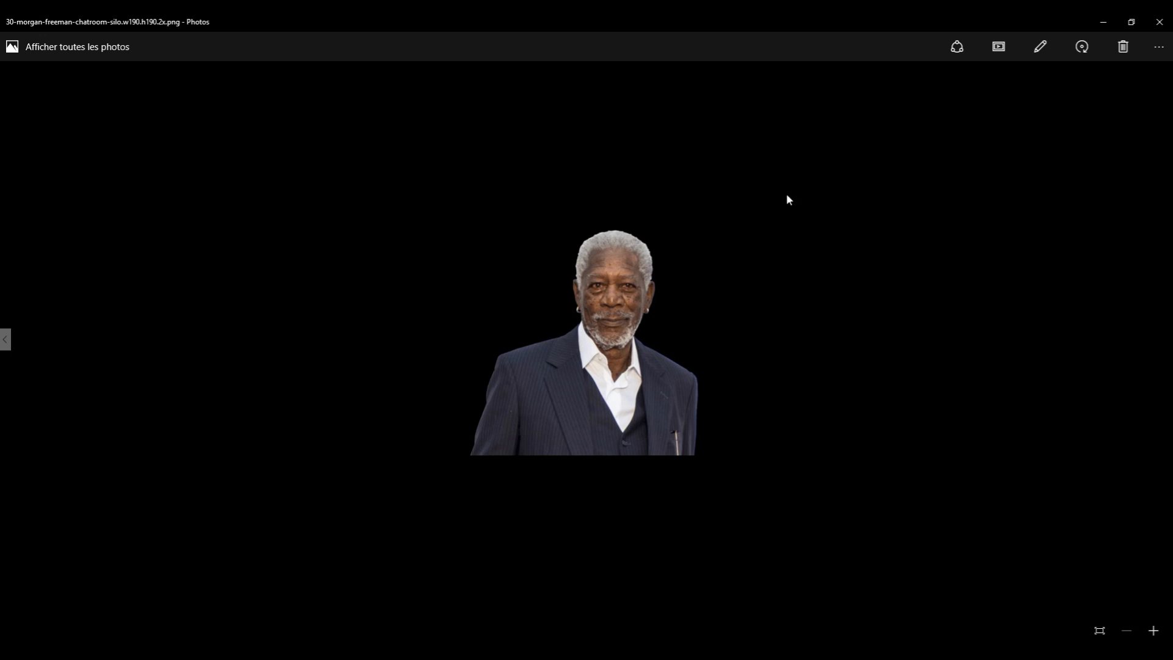
click(6, 340)
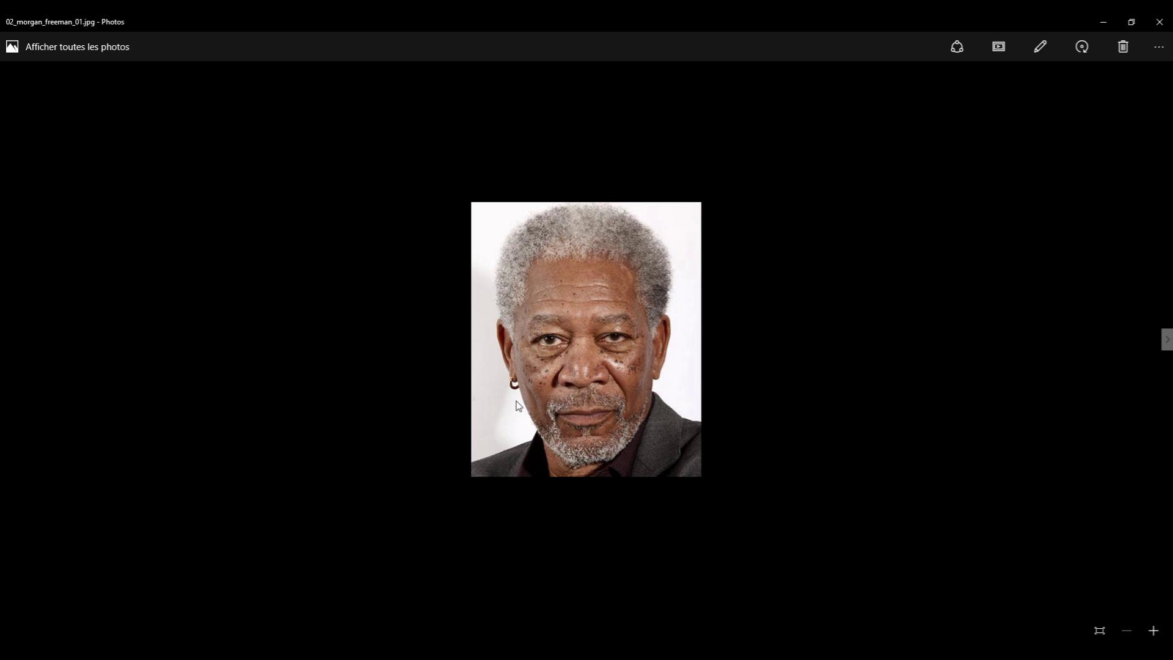
click(1160, 22)
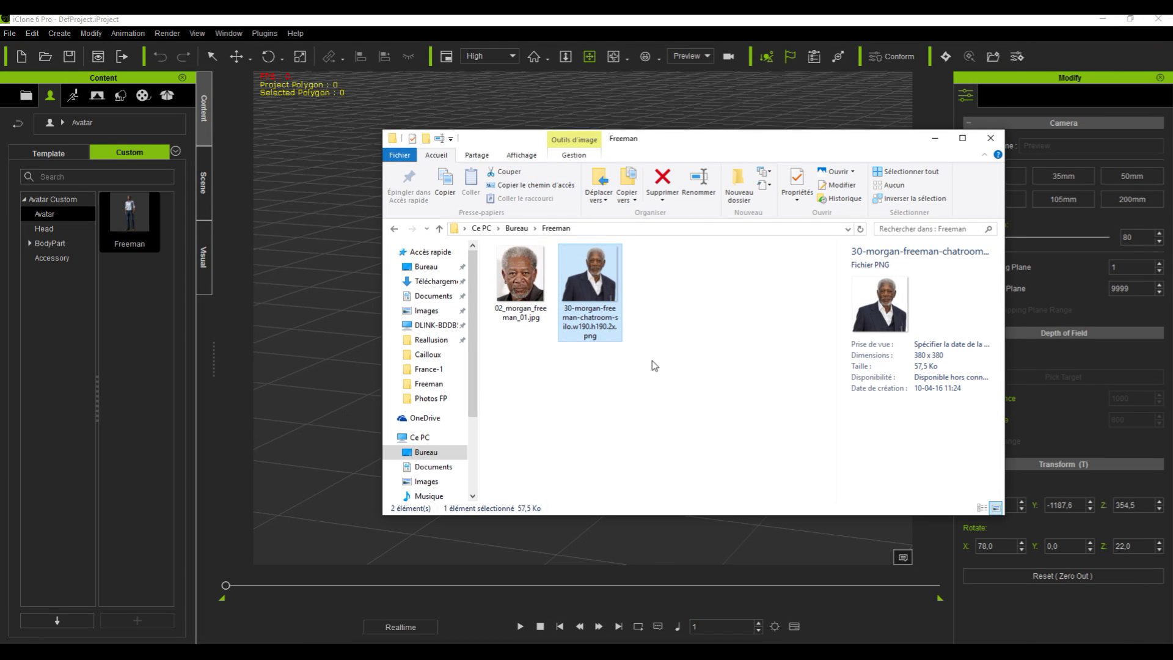
Open 02_morgan_freeman_01.jpg from the Freeman folder in PhotoZoom Pro.
click(529, 282)
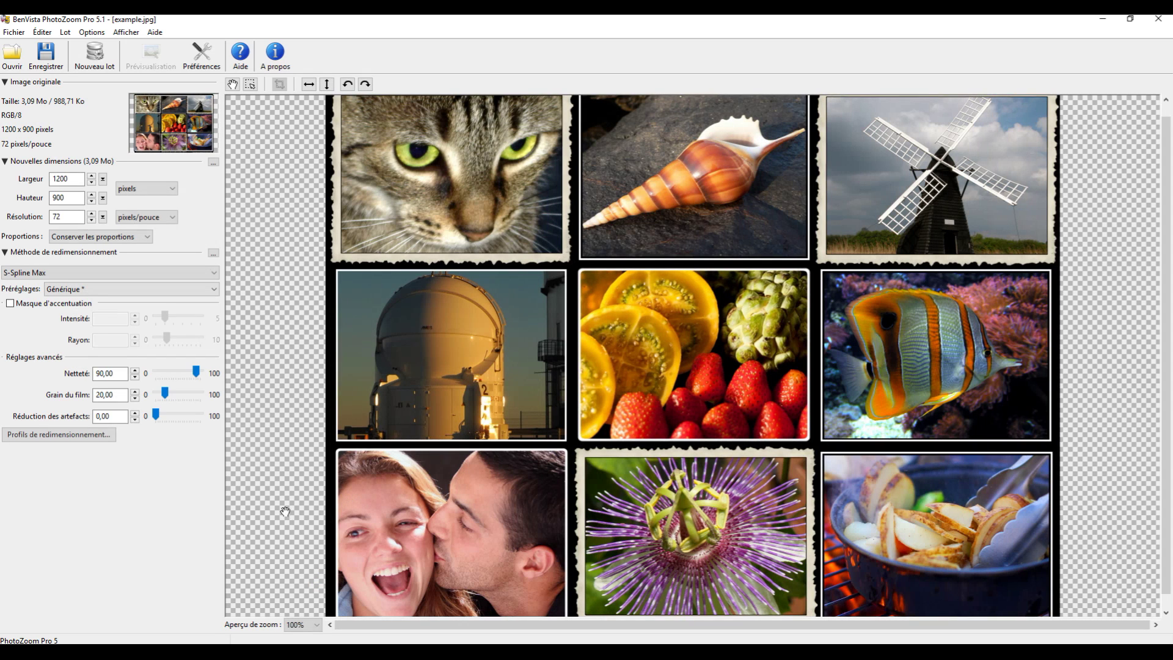
click(13, 55)
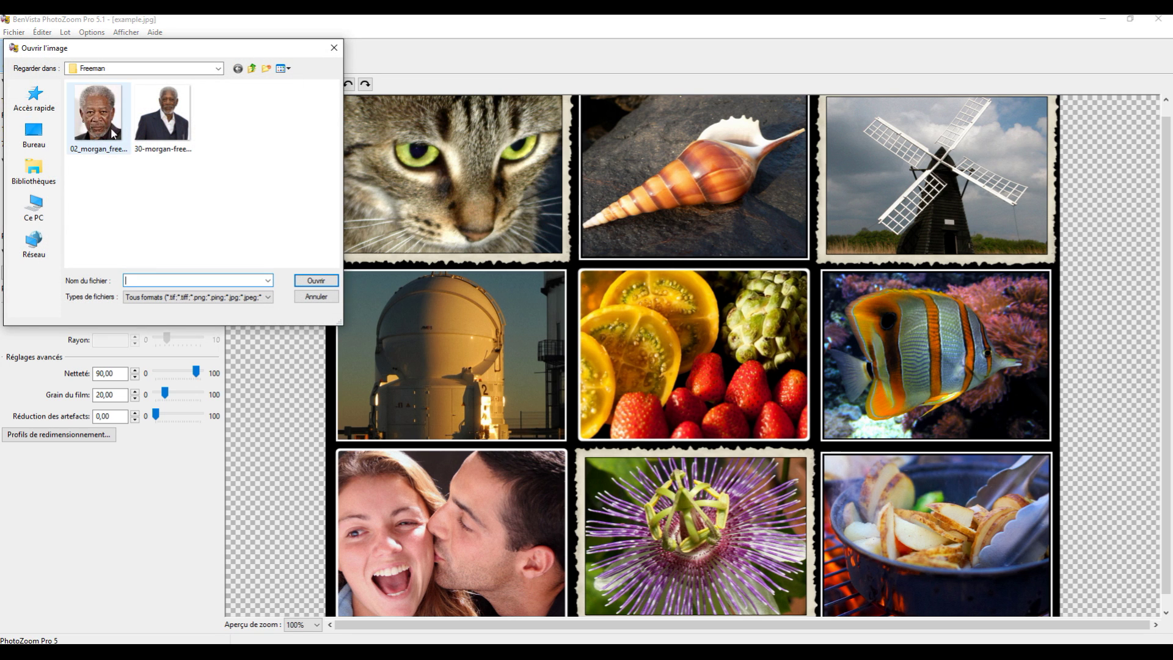
click(90, 113)
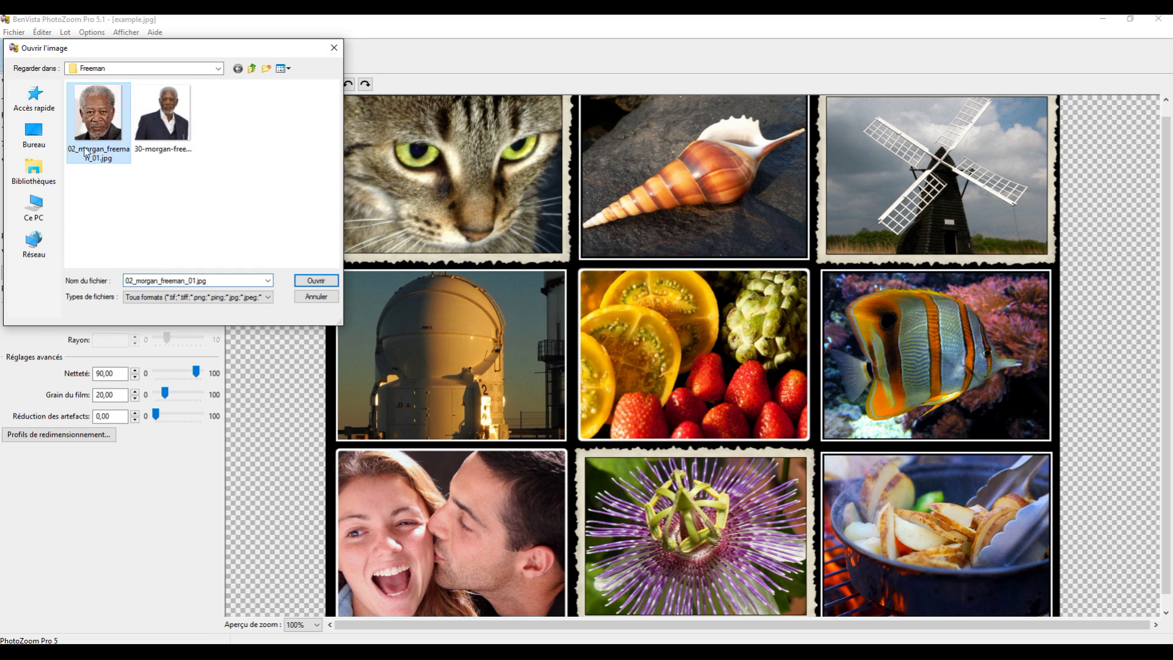
click(313, 283)
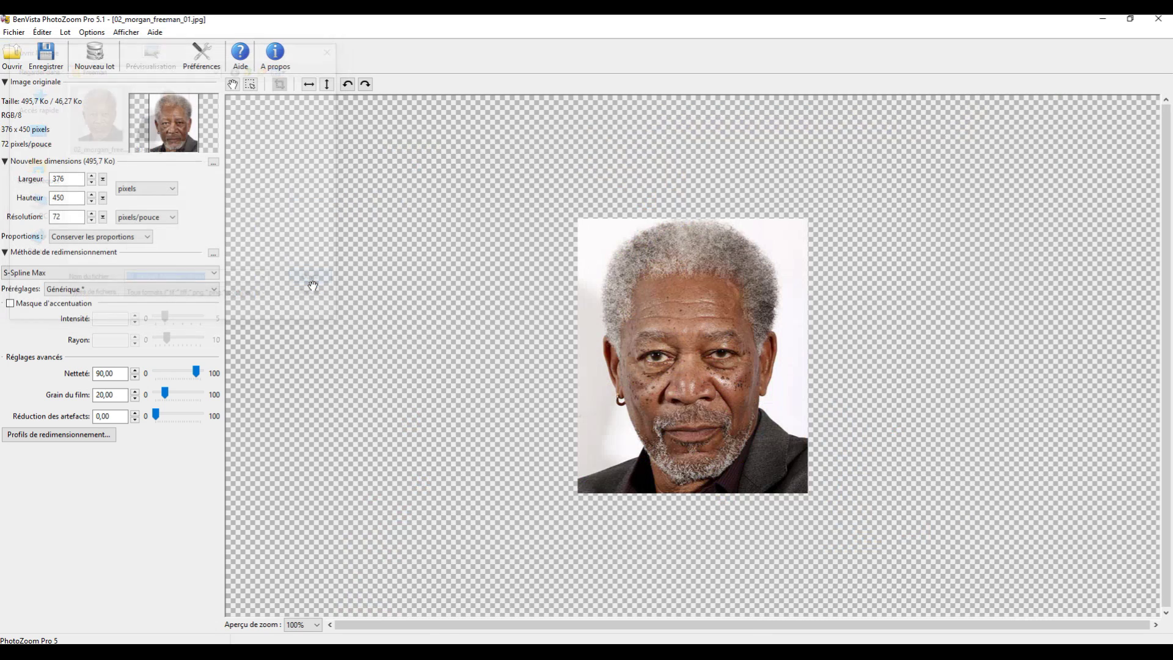
Enlarge the photo to a height of 2048 pixels with proportions kept, and show the preview at 50%.
click(65, 199)
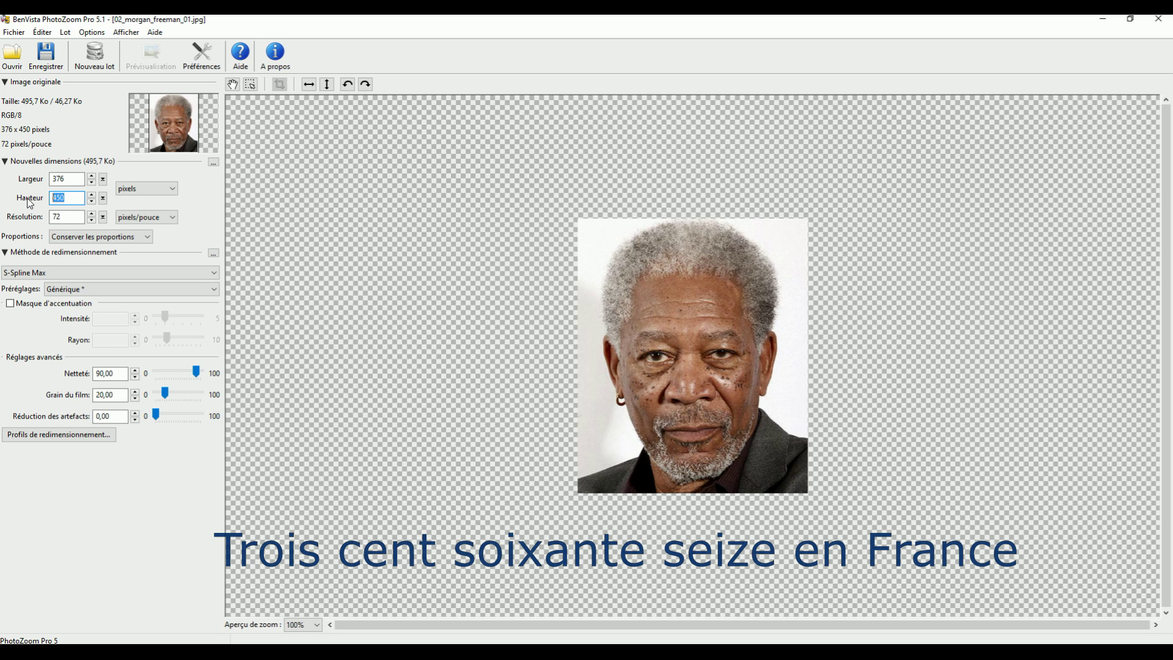
text(2048)
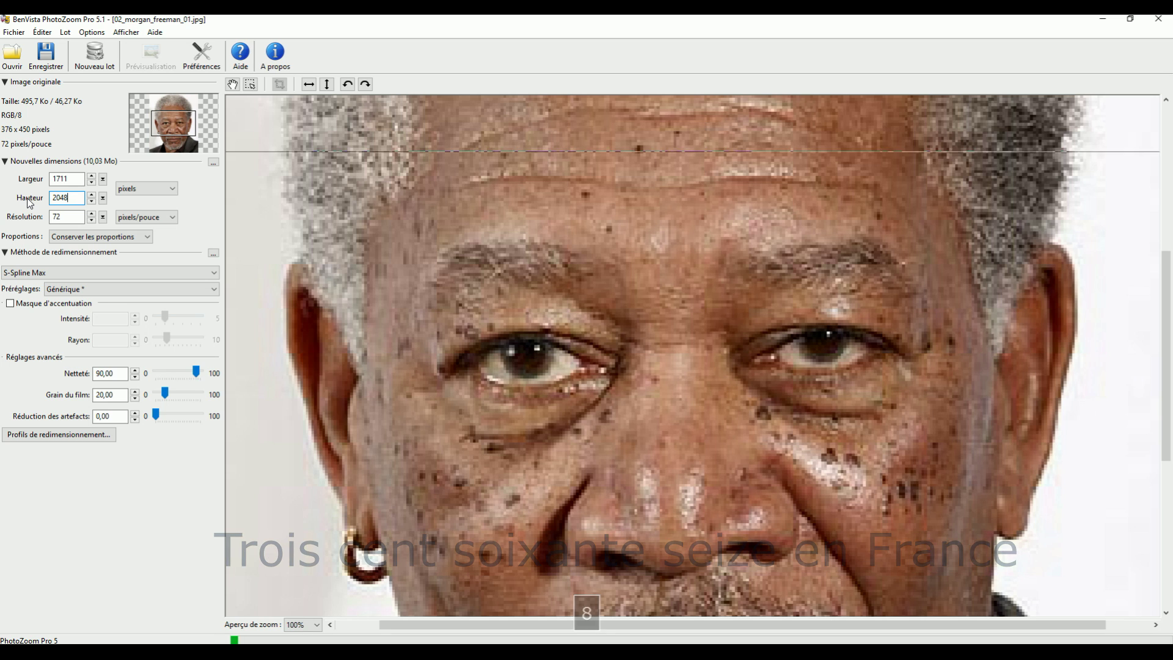
click(318, 626)
click(296, 549)
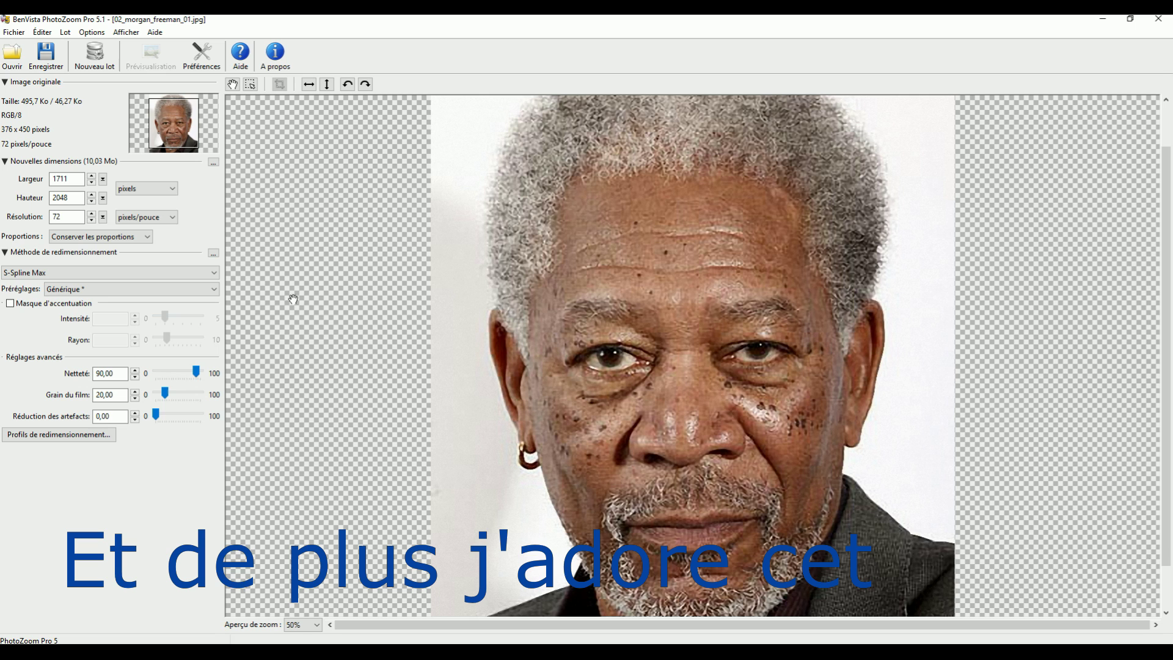
Save the enlarged photo over 02_morgan_freeman_01.jpg in the Freeman folder as a JPEG at quality 100.
click(13, 32)
click(25, 61)
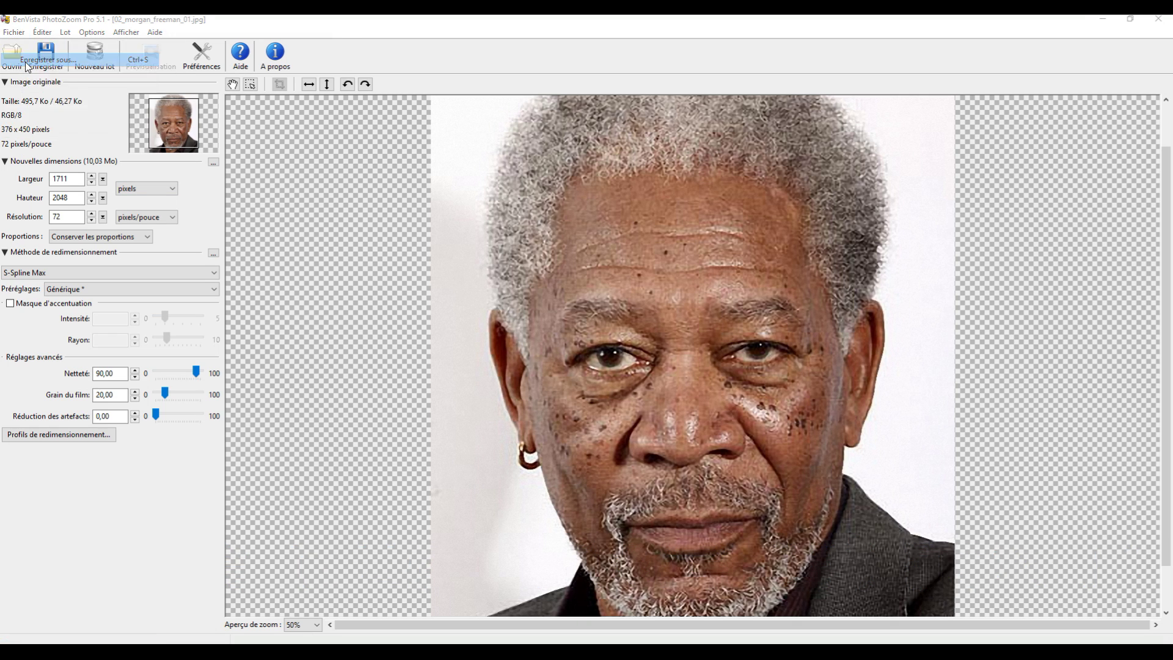
click(98, 116)
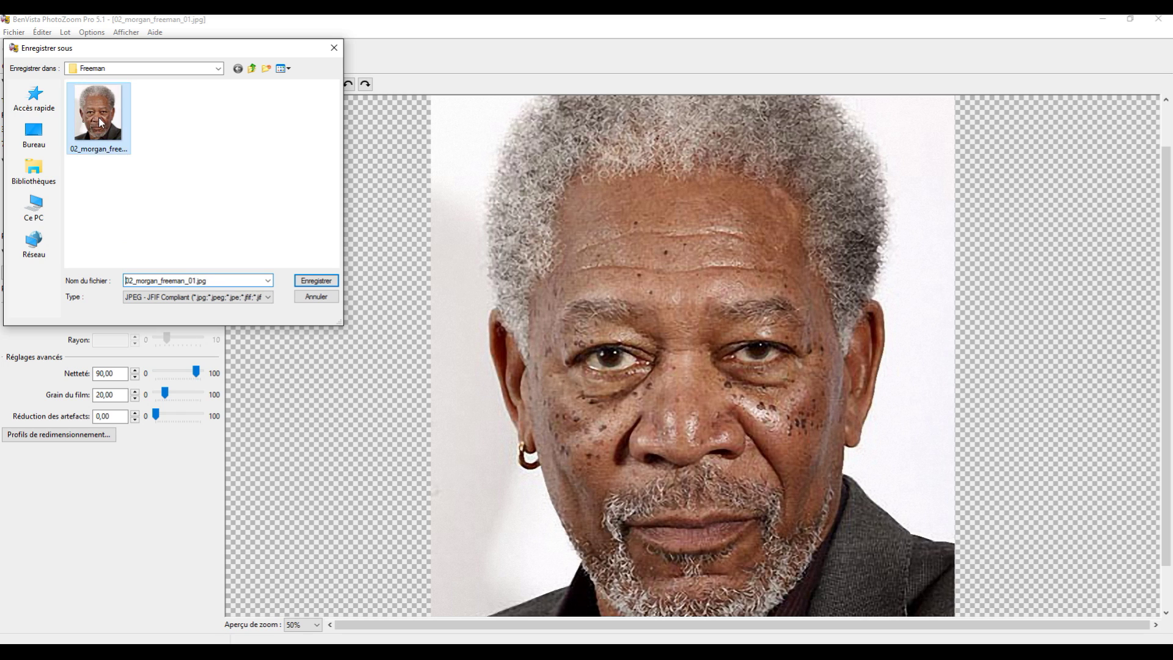
click(316, 281)
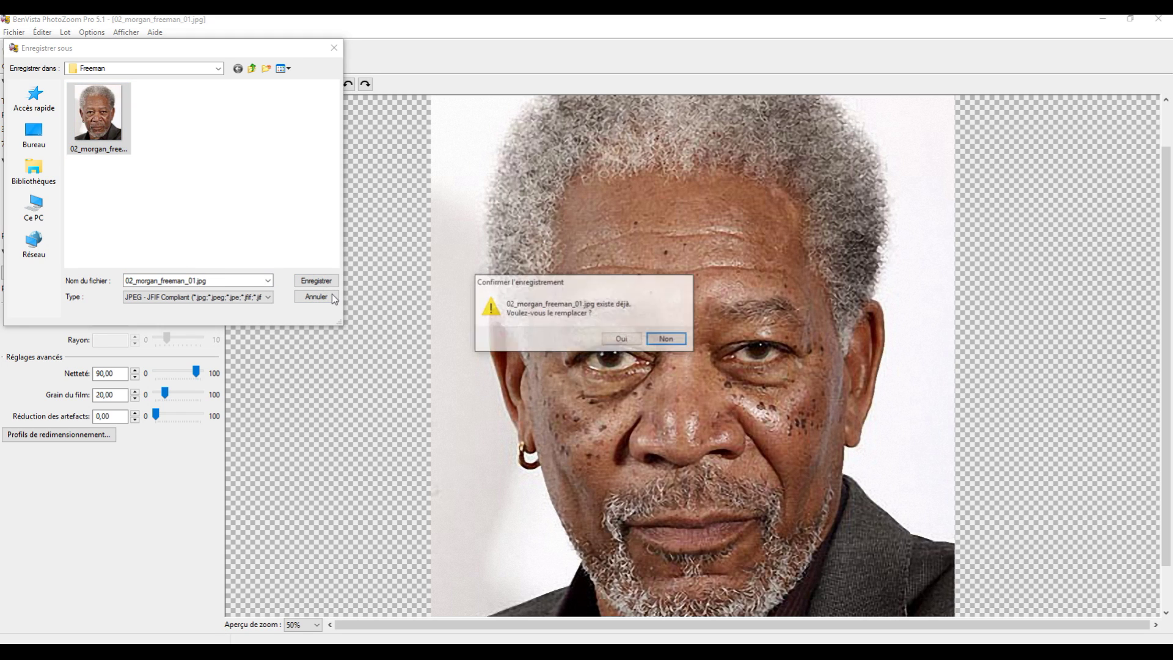
click(622, 340)
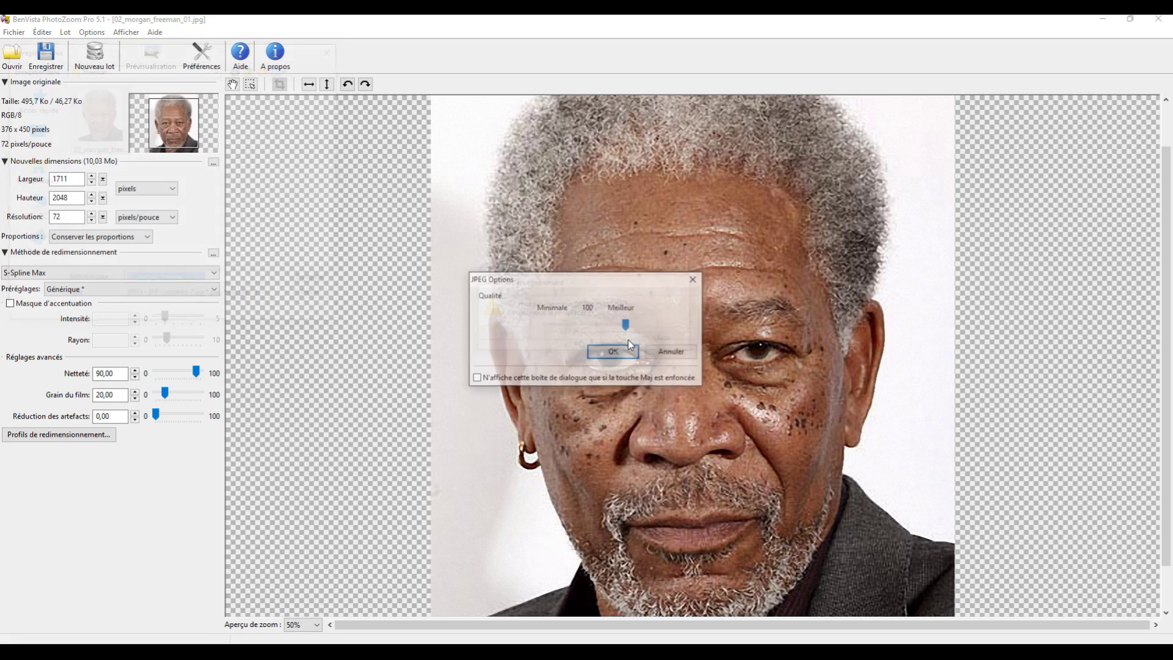
click(618, 358)
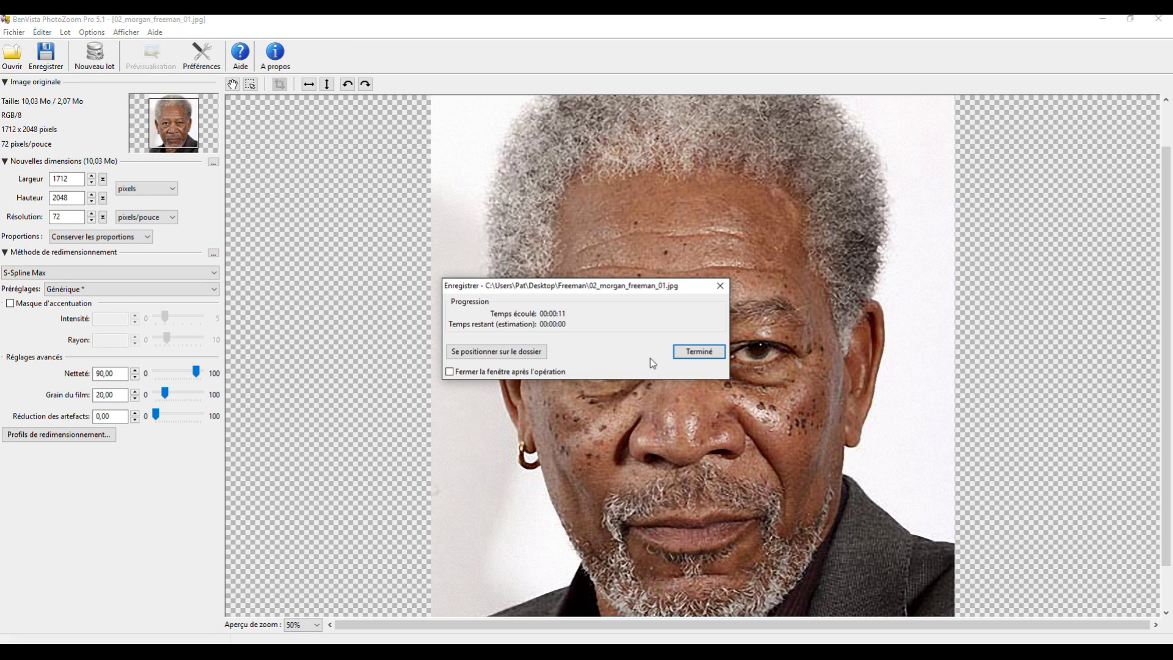
click(697, 352)
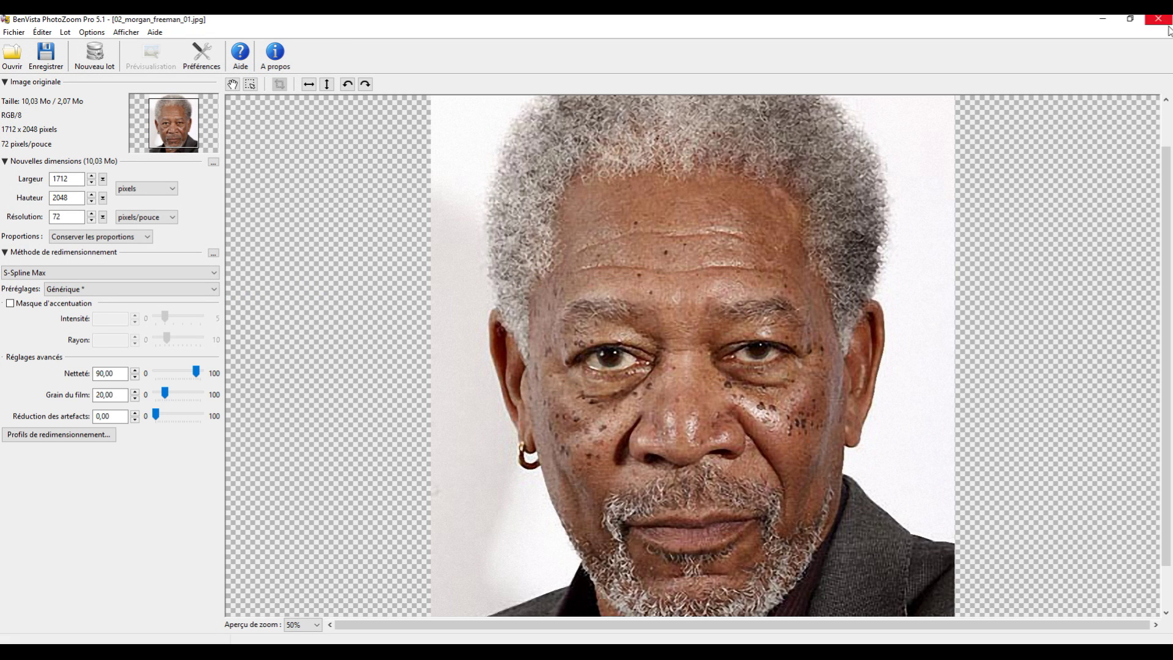
Return to the Freeman folder and check the dimensions of 02_morgan_freeman_01.jpg in its file details.
key(alt+Tab)
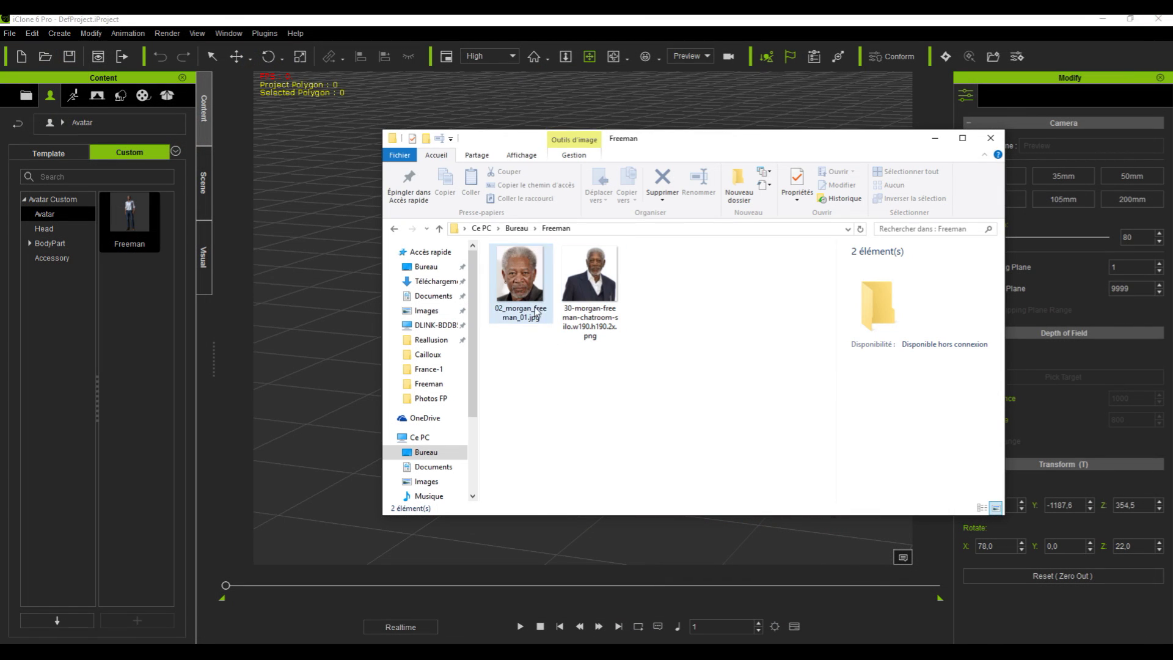
right_click(539, 368)
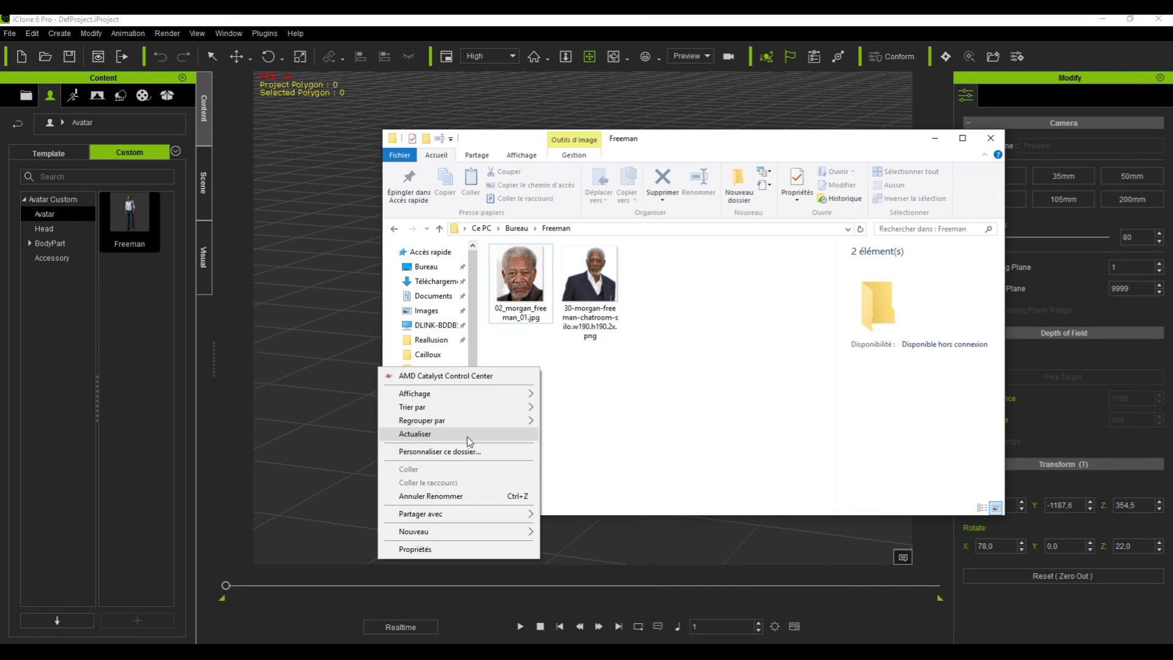
click(523, 287)
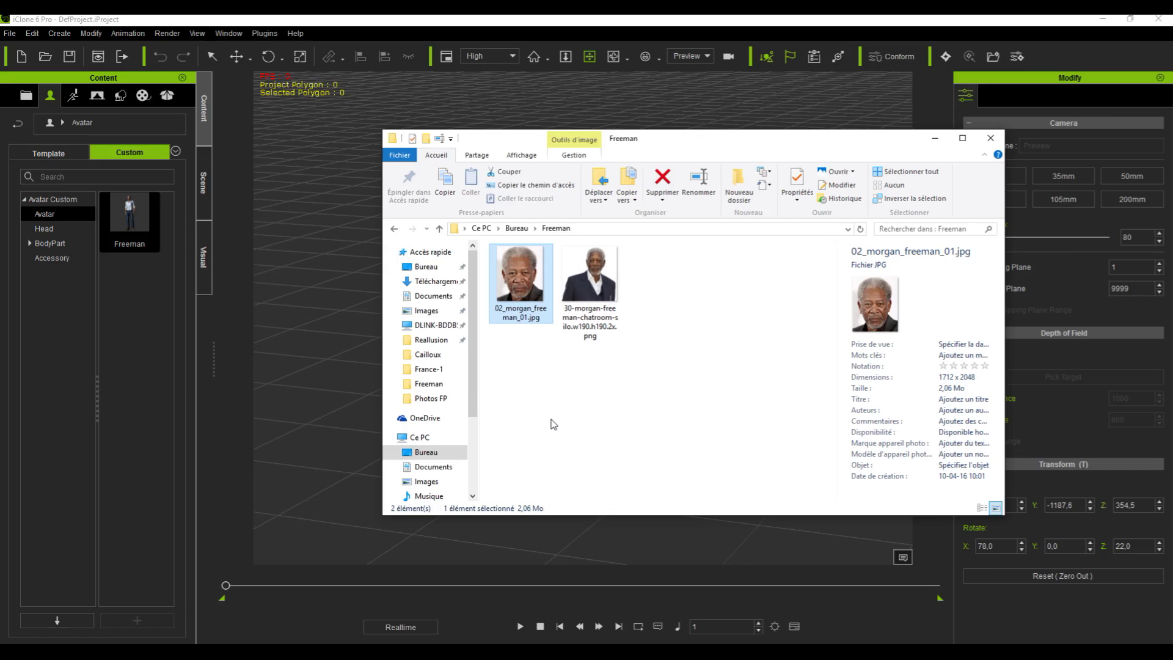
Switch to iClone Character Creator with the CC_Standard project.
key(super+Tab)
click(567, 431)
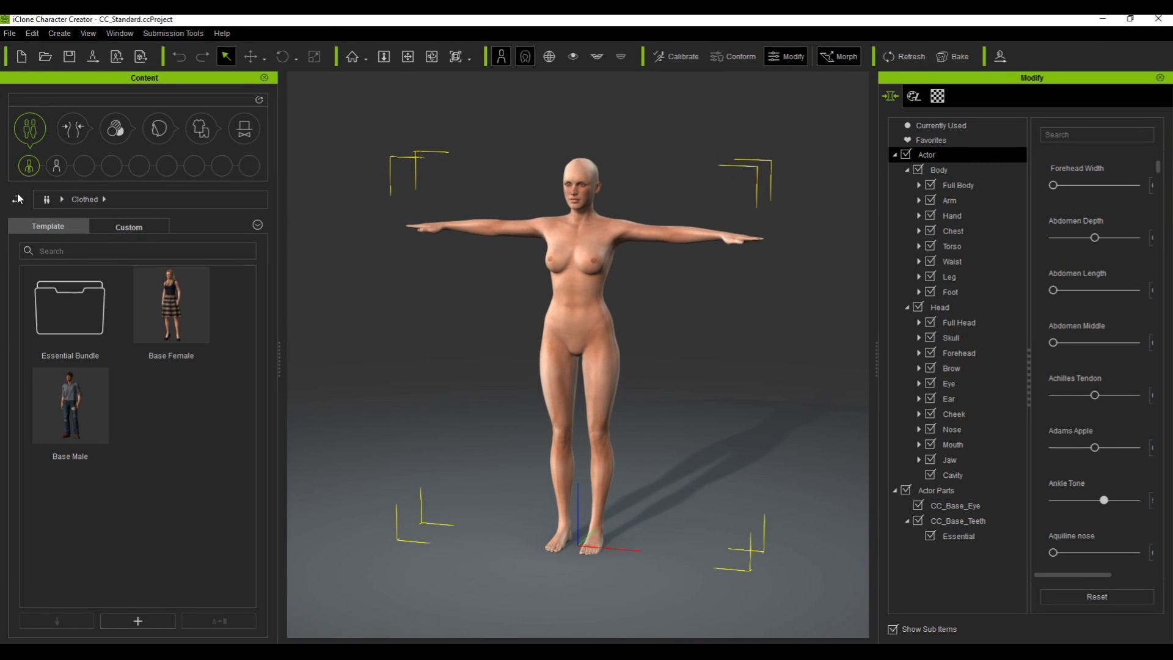
Apply the Essential Male full-body morph from the Essential Bundle to the base figure and frame its head.
double_click(67, 297)
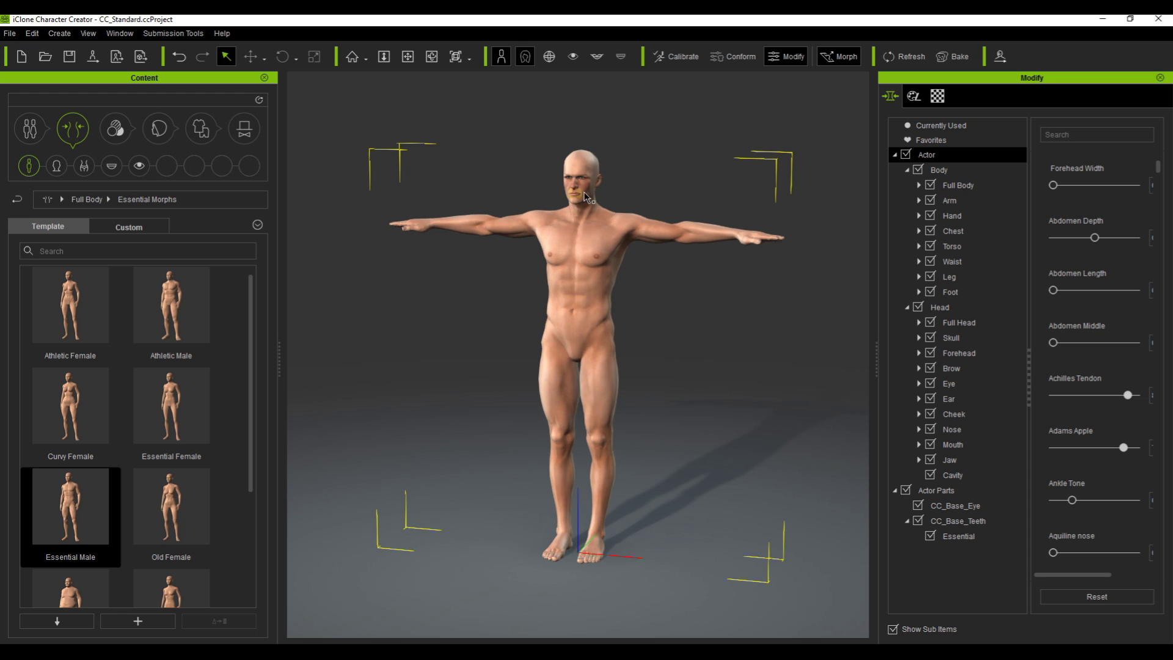
click(578, 258)
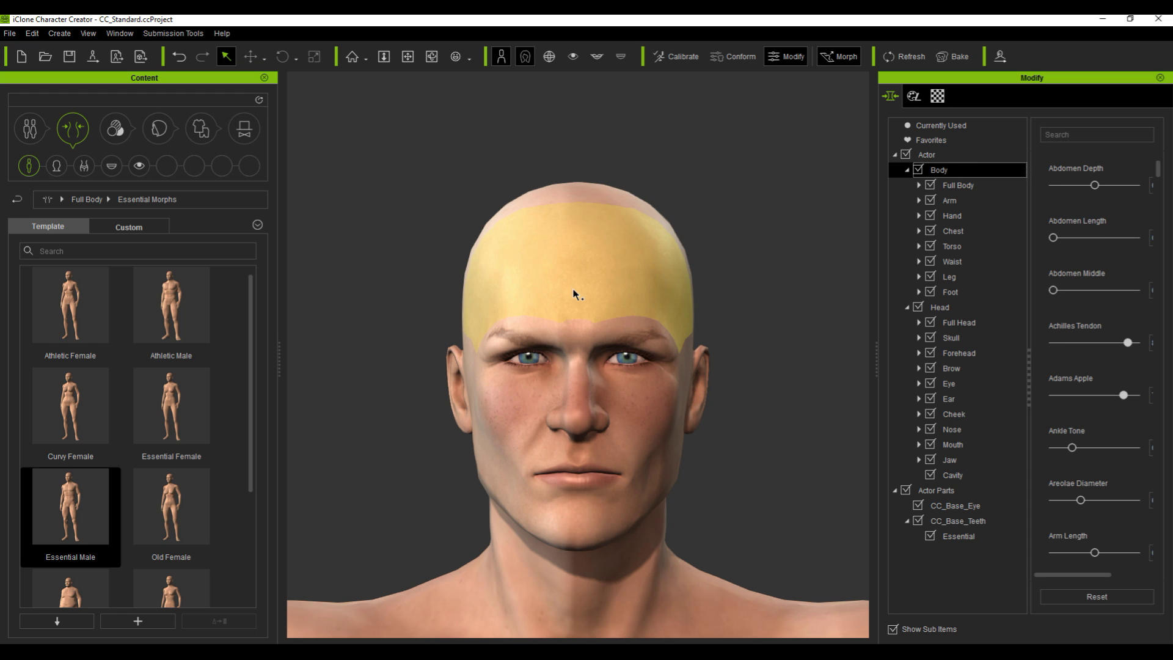
Launch head creation in CrazyTalk 8 Pipeline and import 02_morgan_freeman_01.jpg from the desktop's Freeman folder as the front image.
click(1003, 58)
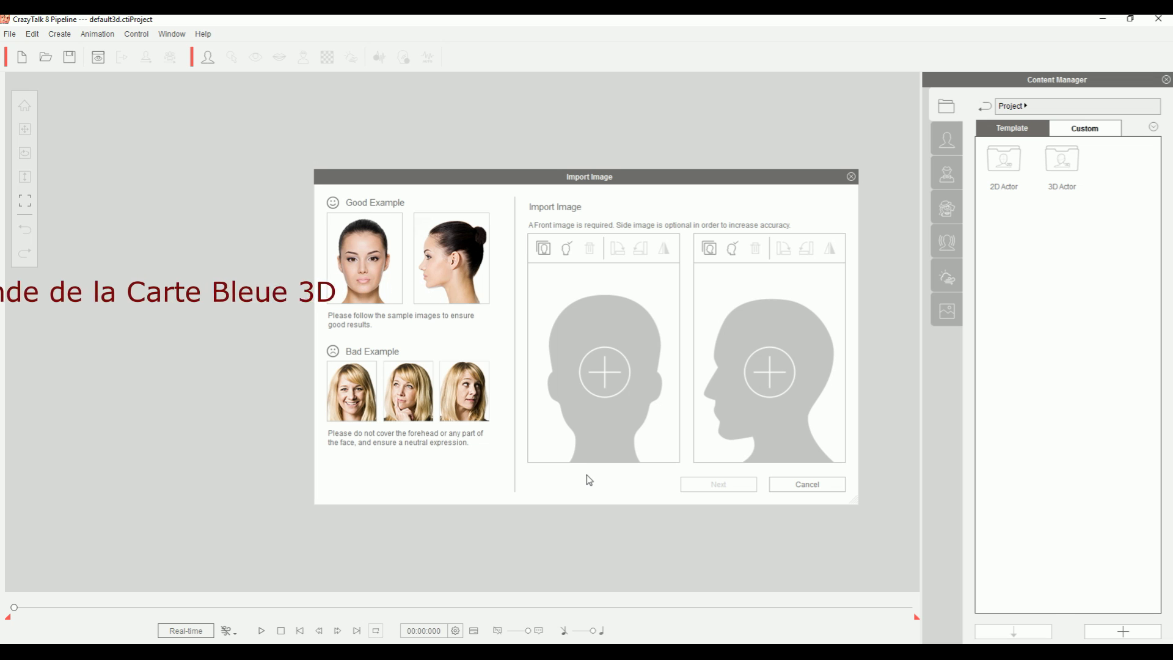
click(605, 374)
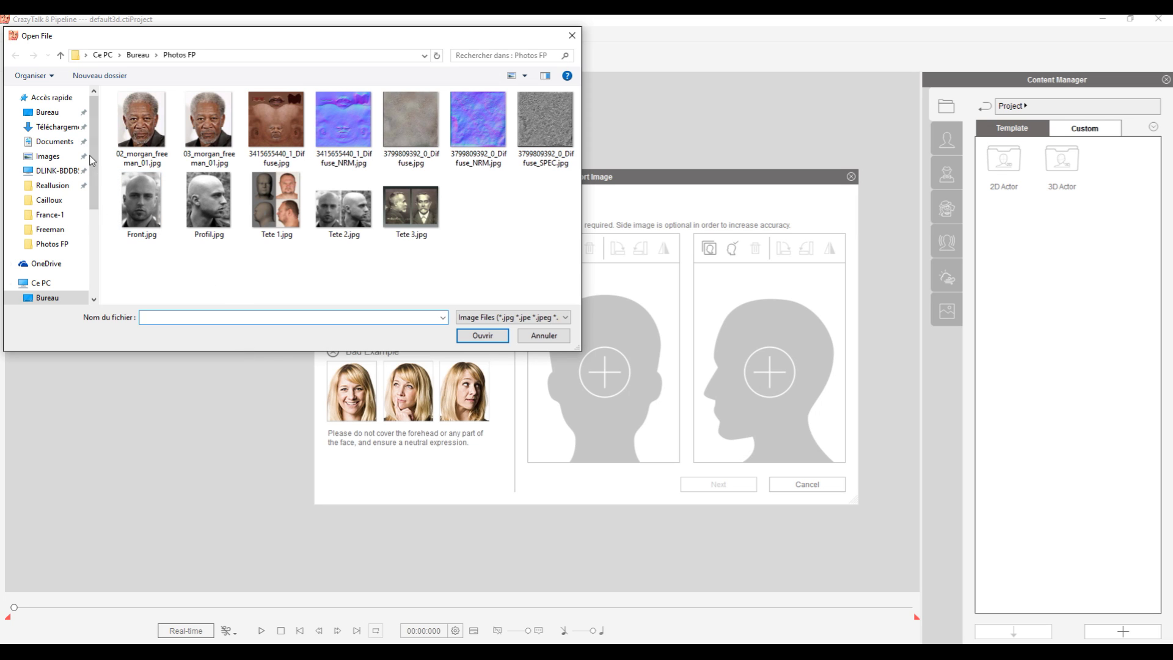
click(136, 56)
double_click(206, 124)
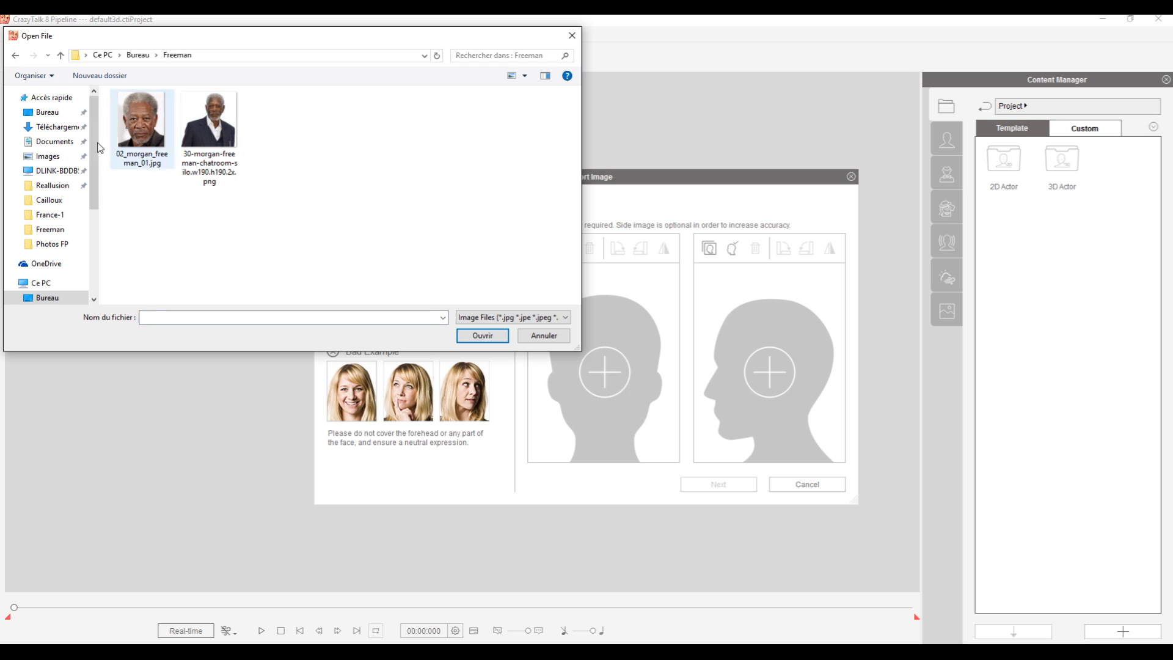
click(138, 119)
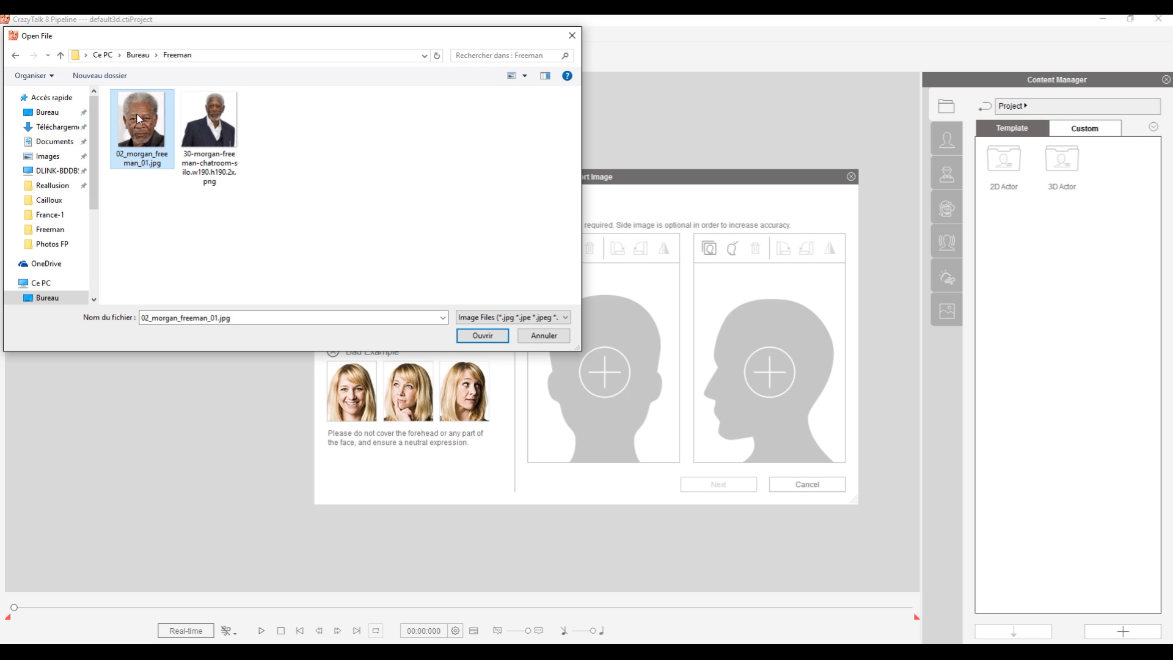
click(483, 337)
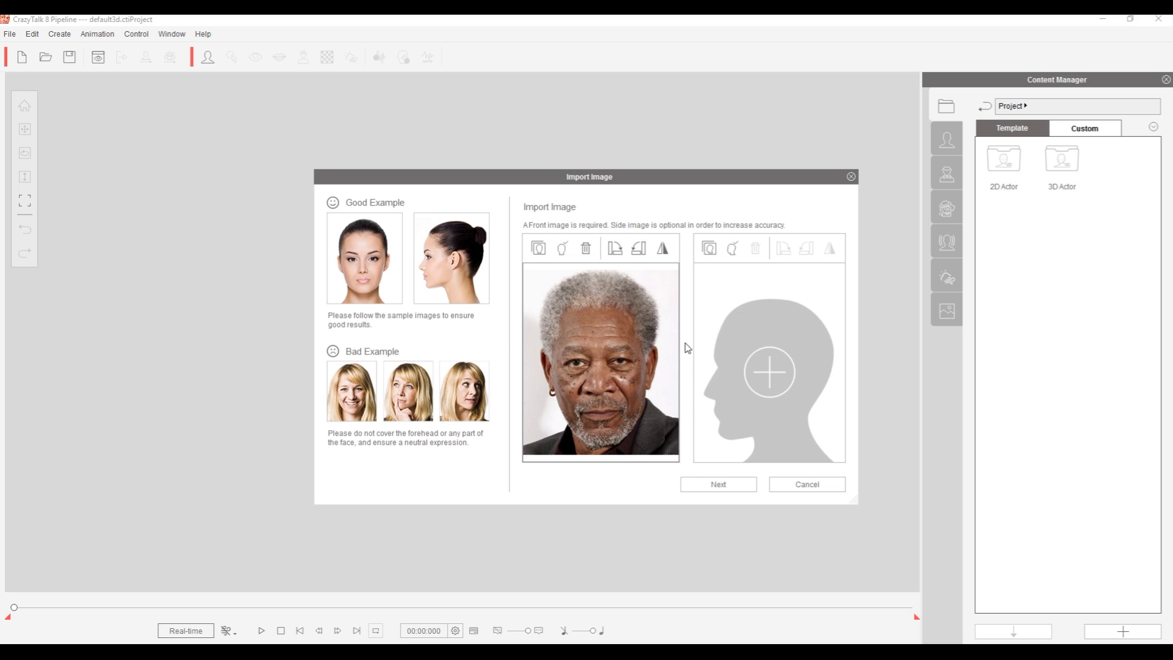
click(718, 484)
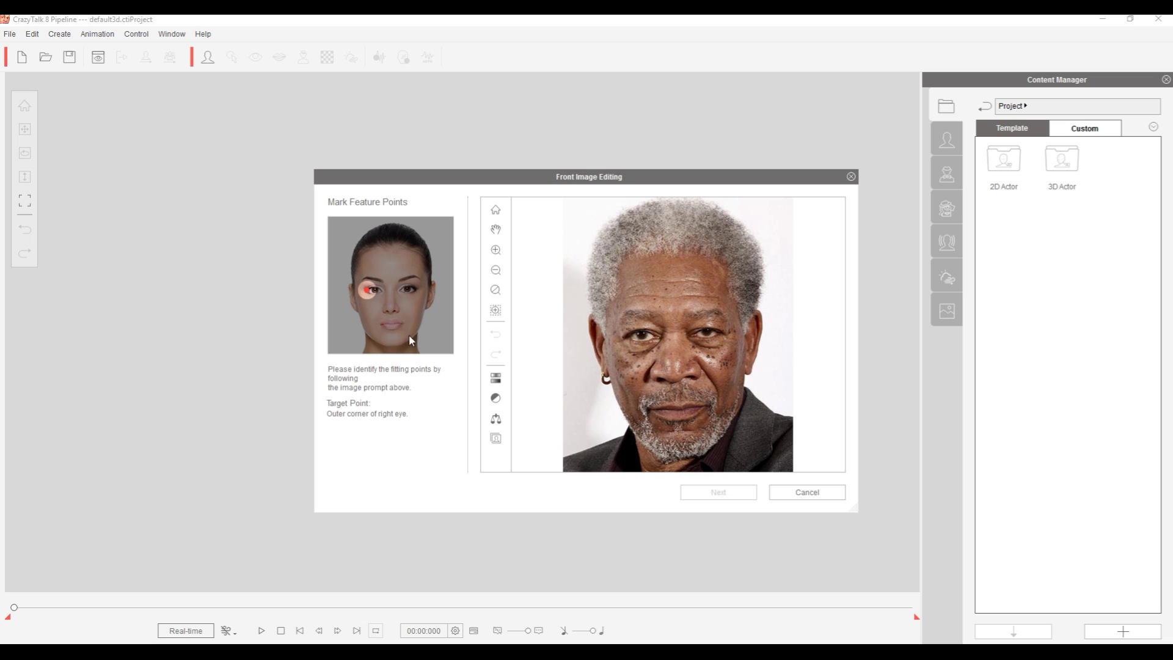
Mark the front photo's feature points for both eyes' inner and outer corners, the nose tip, and the mouth's corners and center.
click(629, 336)
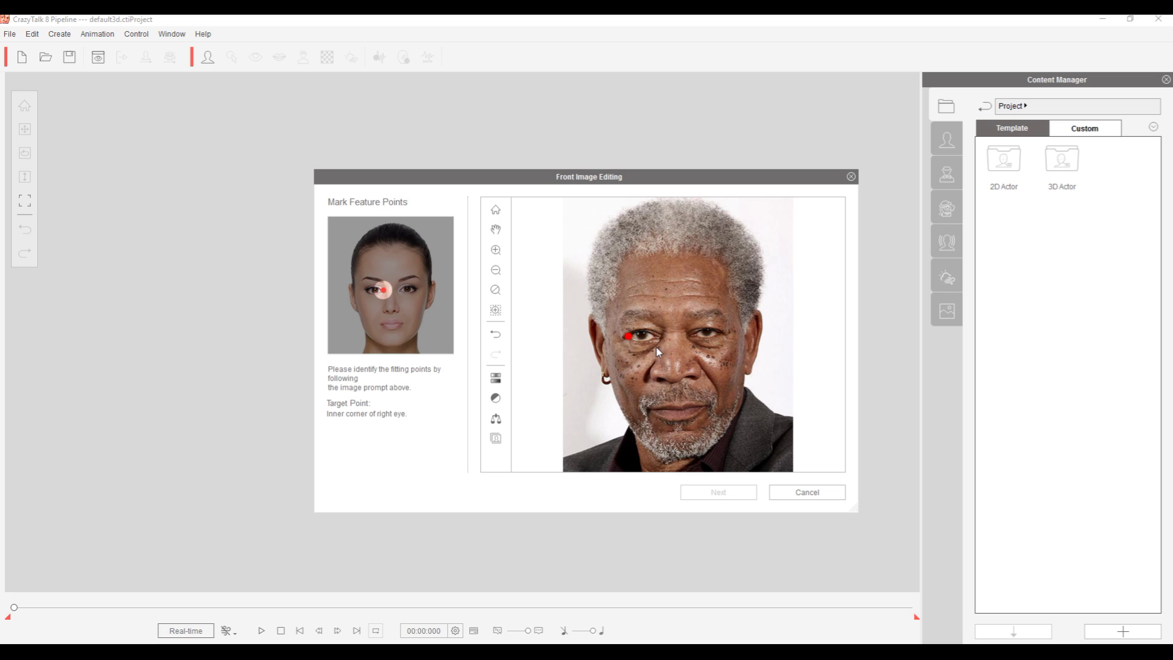
click(655, 335)
click(693, 334)
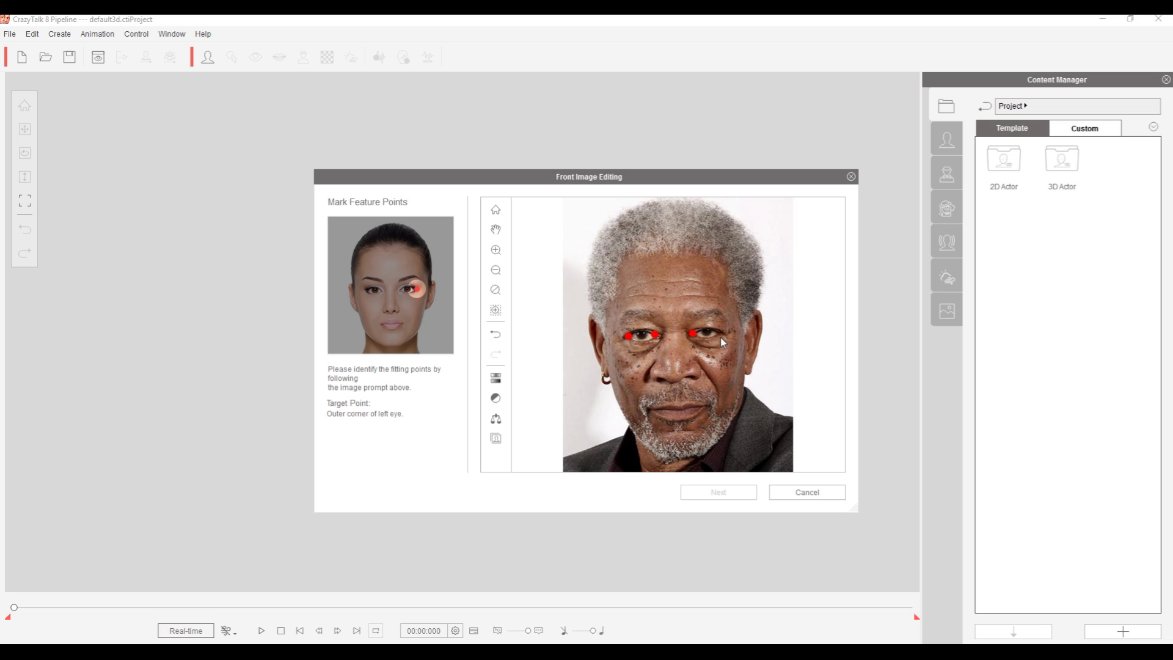
click(722, 333)
click(674, 364)
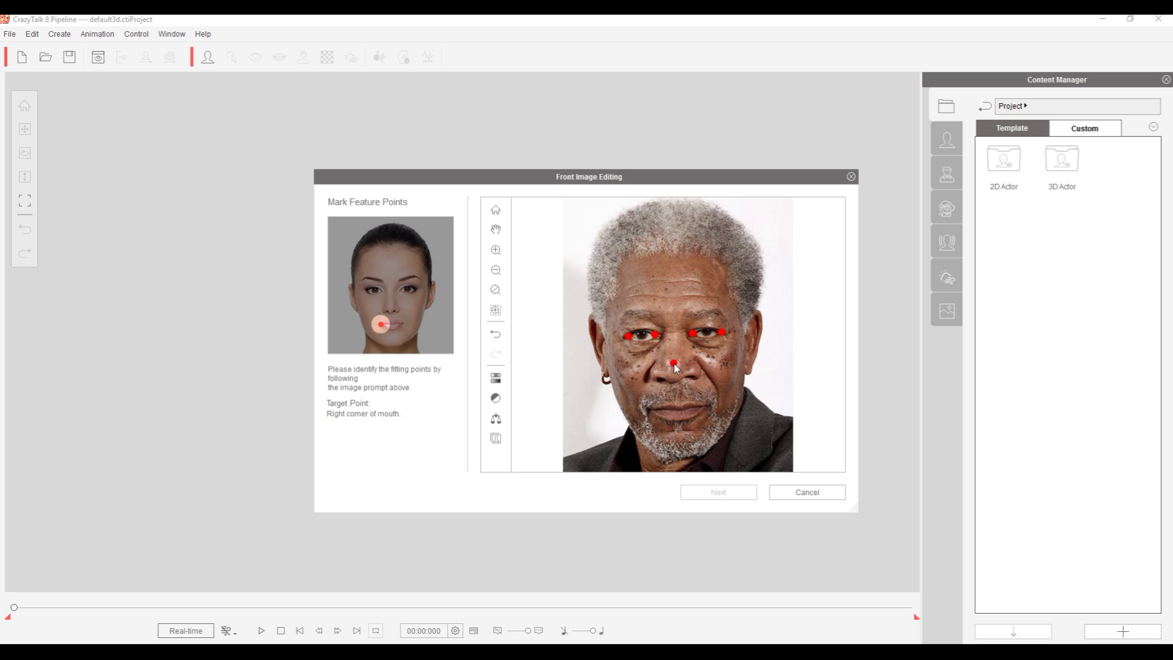
click(648, 407)
click(677, 407)
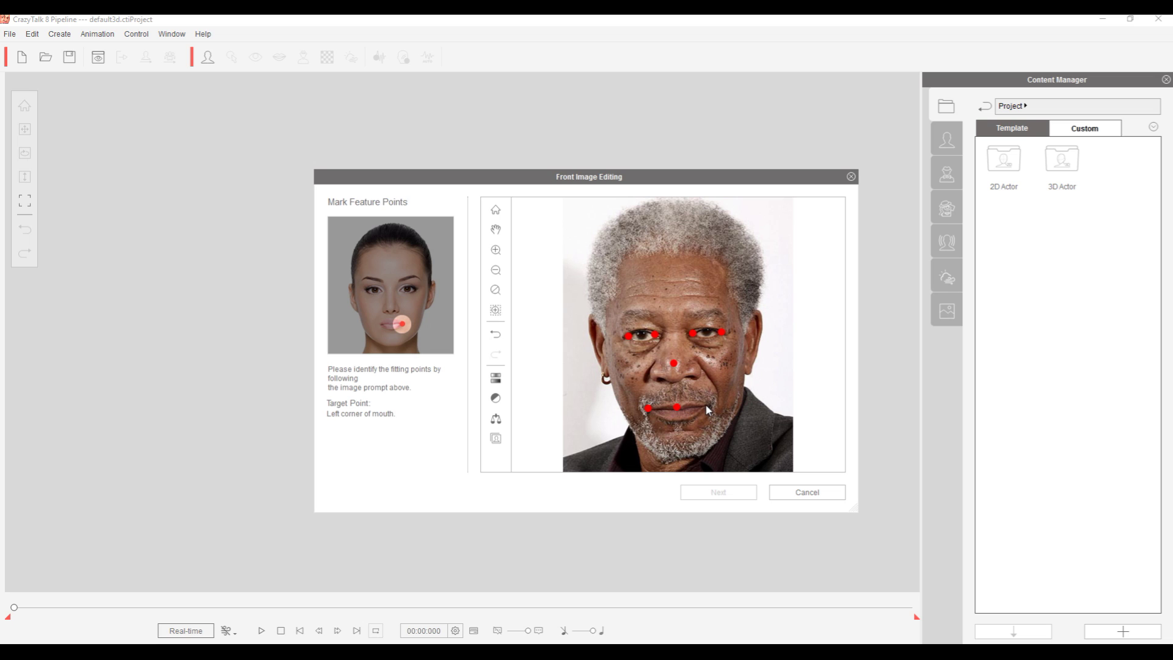
click(707, 405)
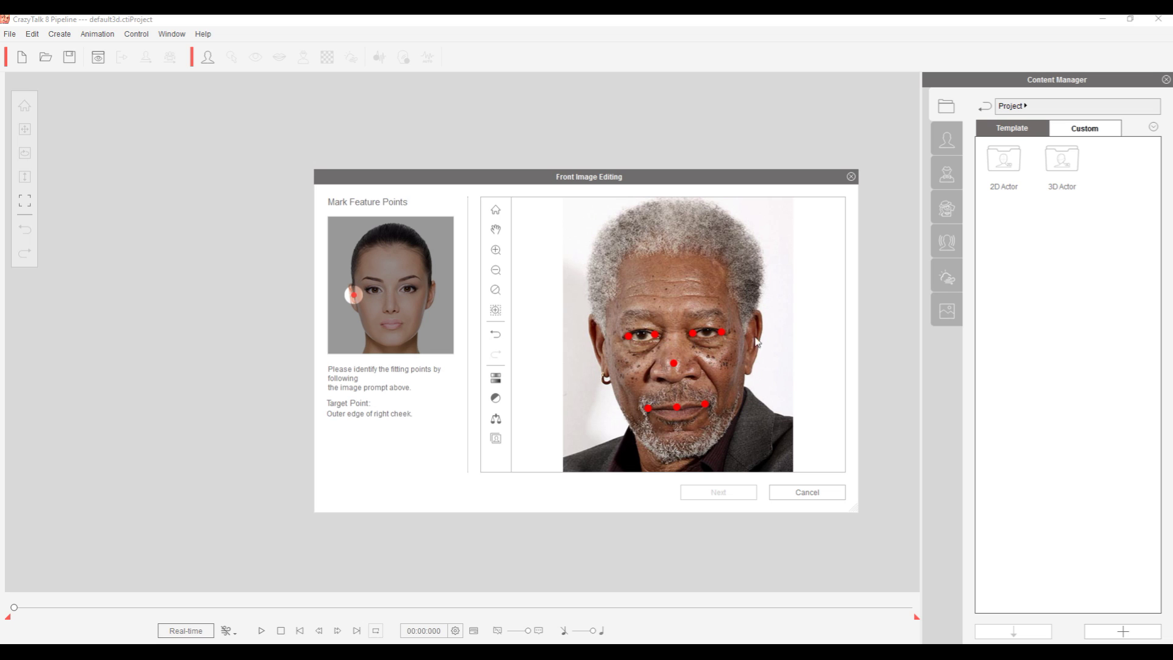
Mark the face outline points on both cheeks, both jaw sides, the chin's lower edge and the top of the skull, and accept them.
click(603, 339)
click(624, 416)
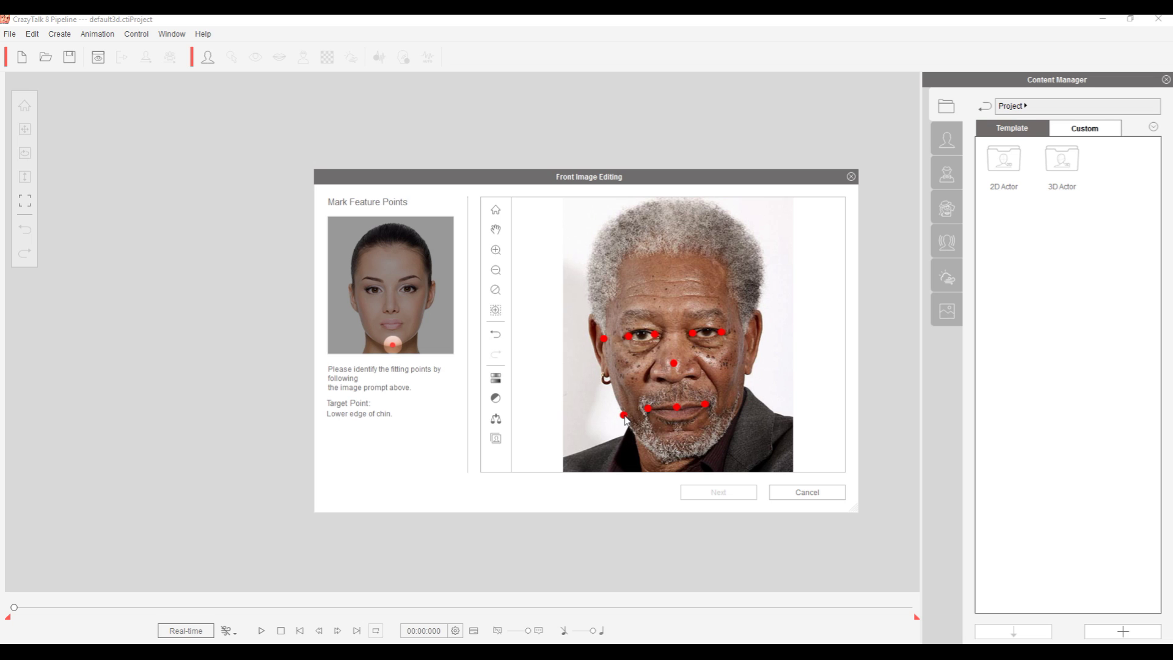
click(681, 456)
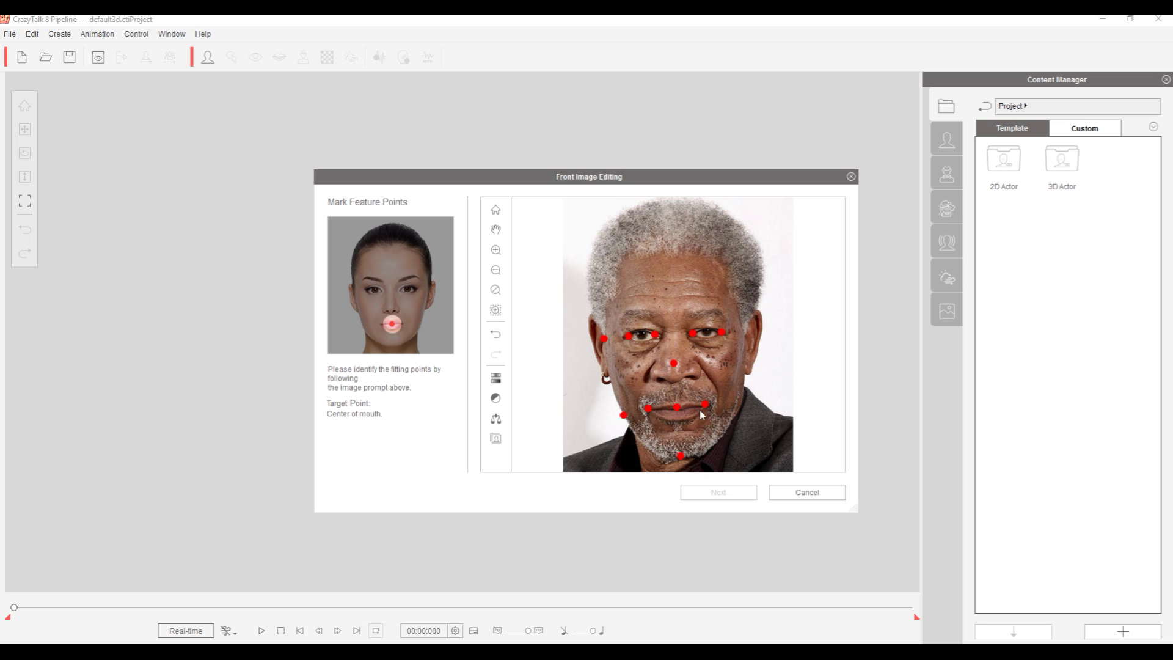
click(733, 410)
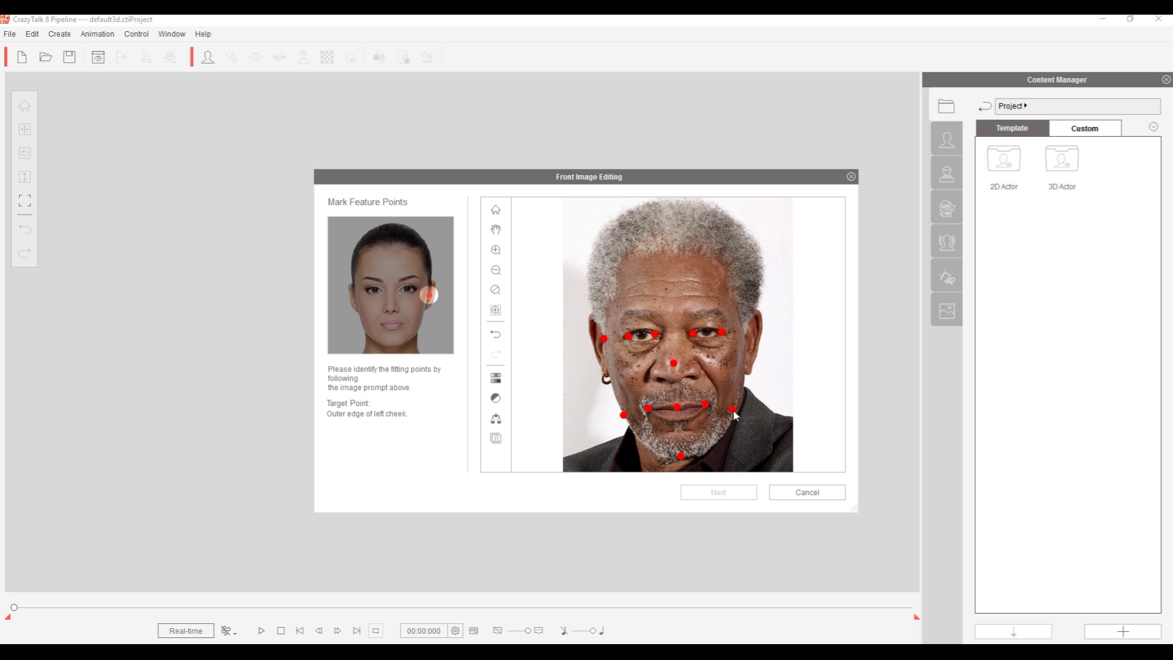
click(745, 336)
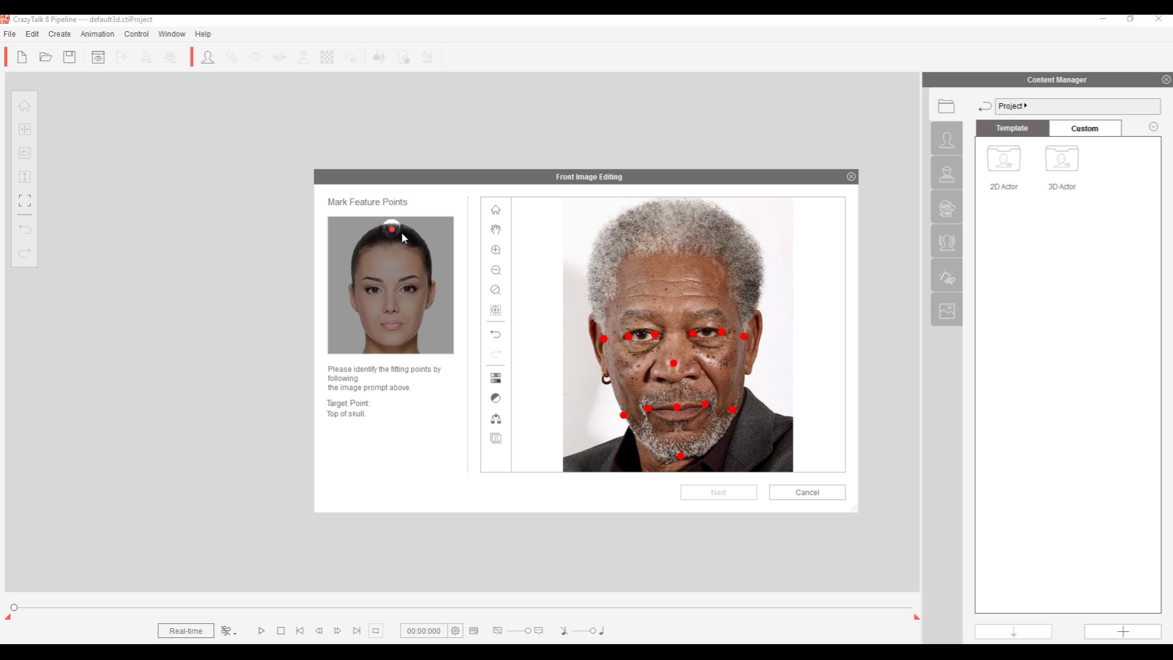
click(672, 222)
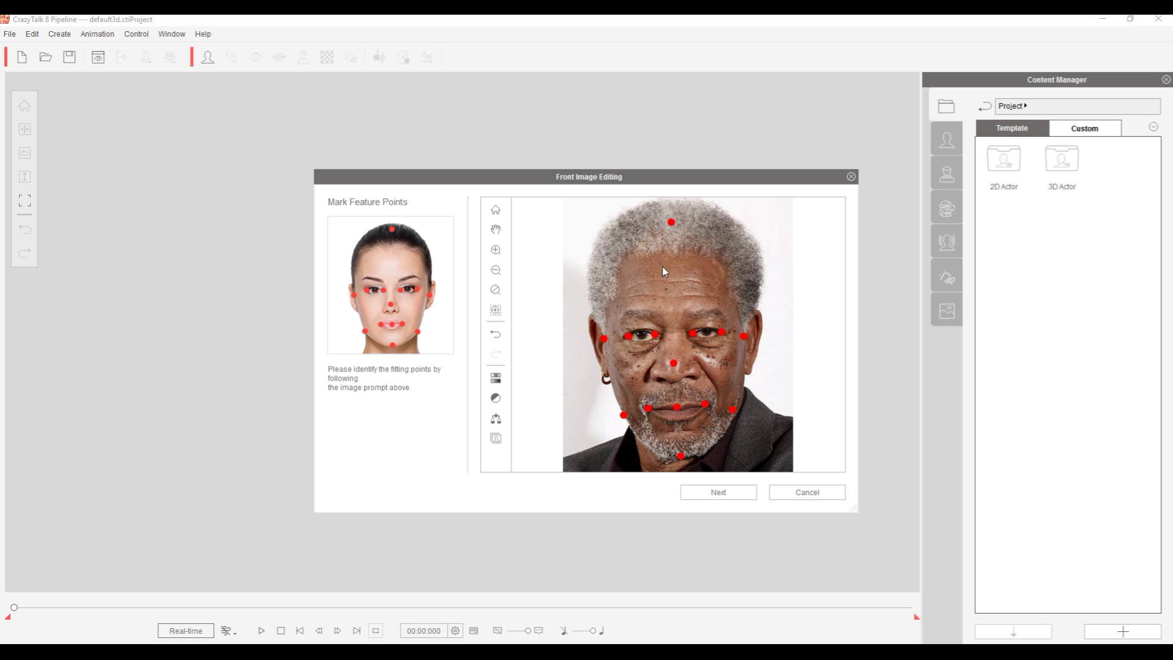
click(727, 495)
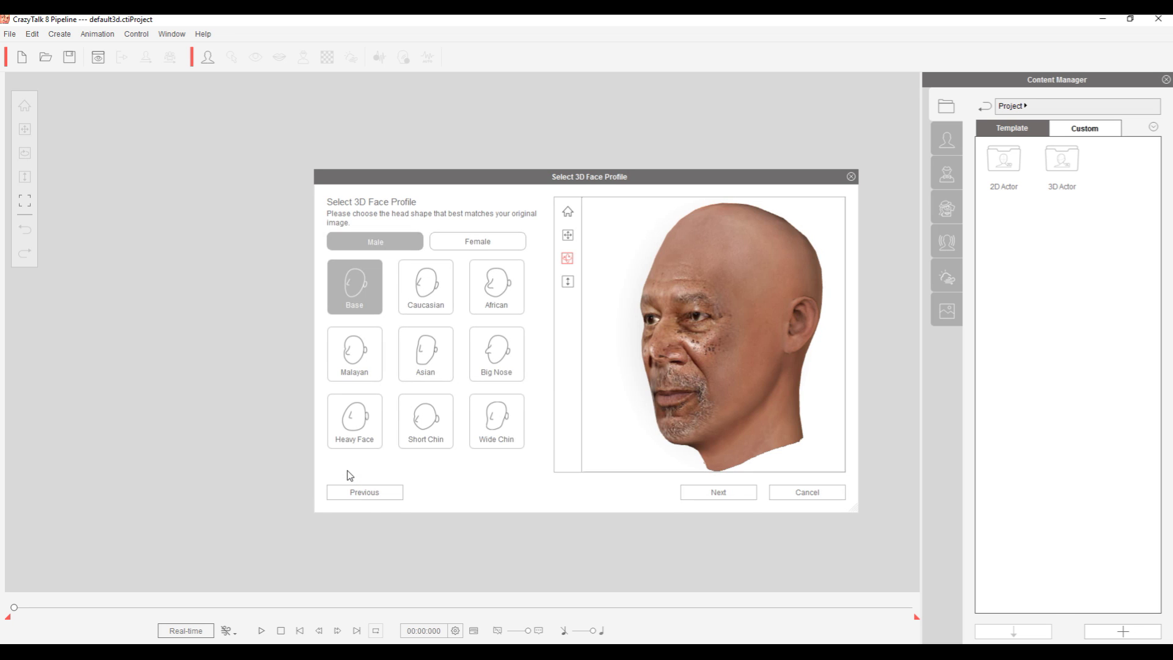
Try the Caucasian, Malayan, African, Asian and Big Nose male face profiles on the 3D head, comparing front and side views.
drag(613, 424, 1008, 420)
drag(825, 438, 712, 341)
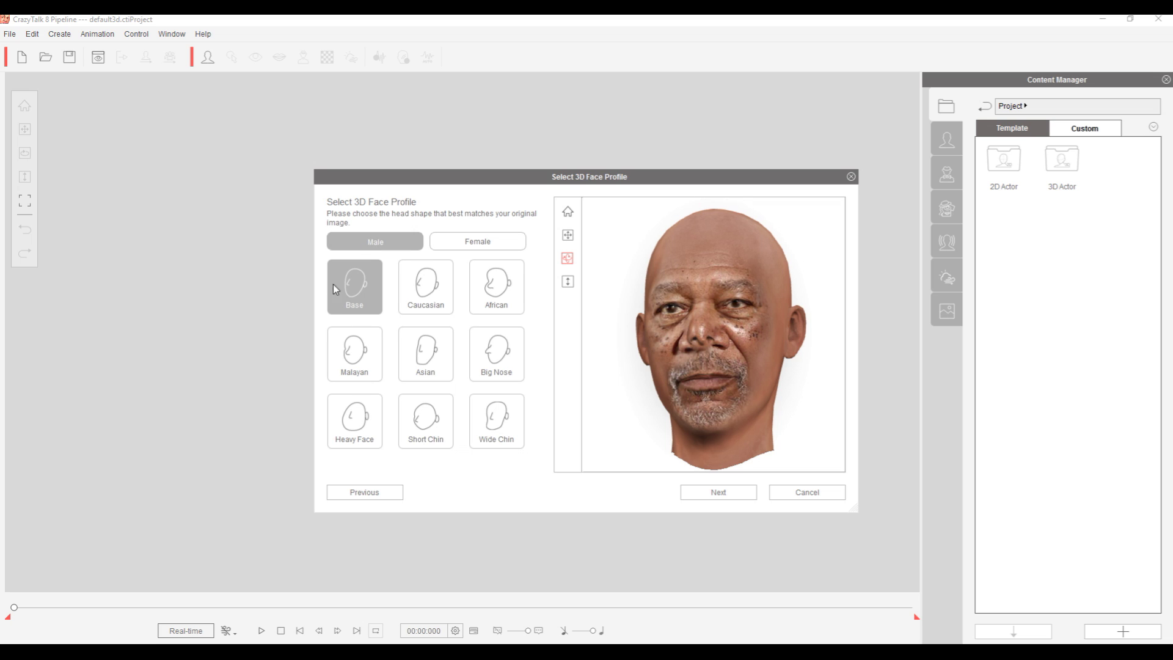
click(417, 294)
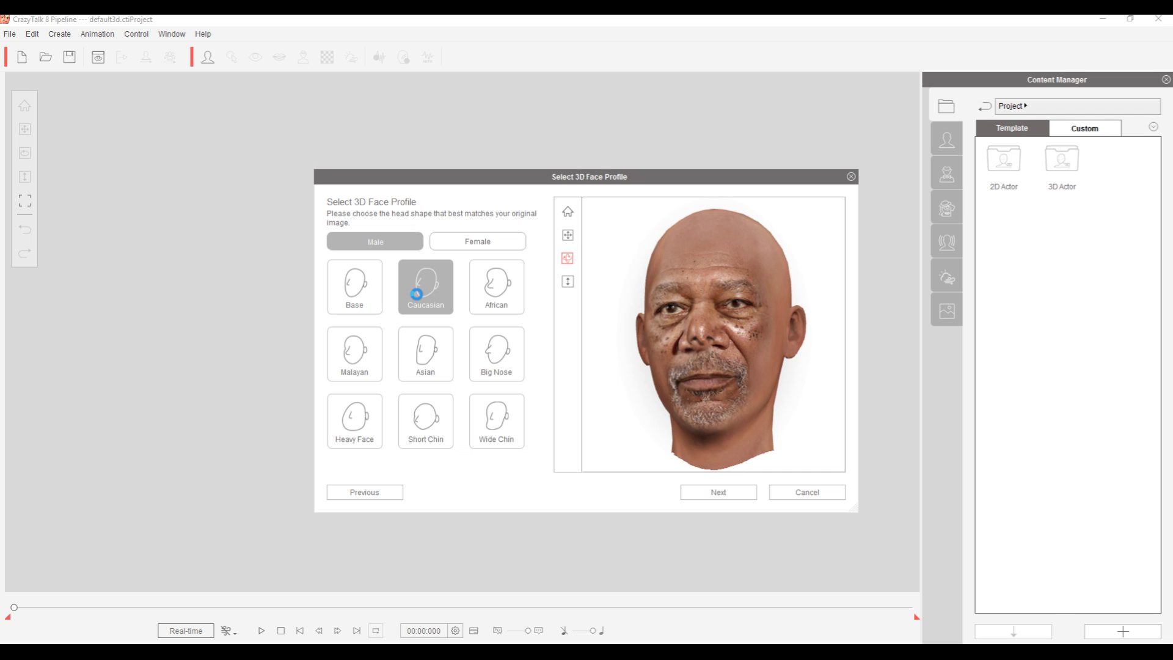
drag(632, 411, 97, 497)
click(355, 361)
click(498, 281)
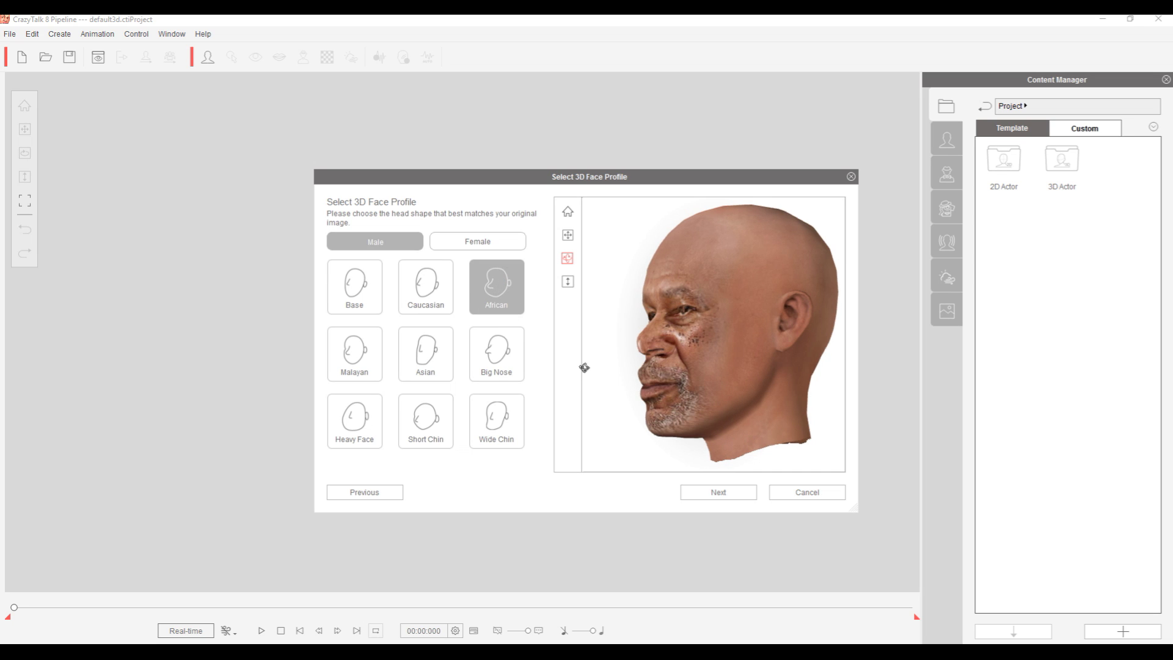
drag(613, 403, 1168, 376)
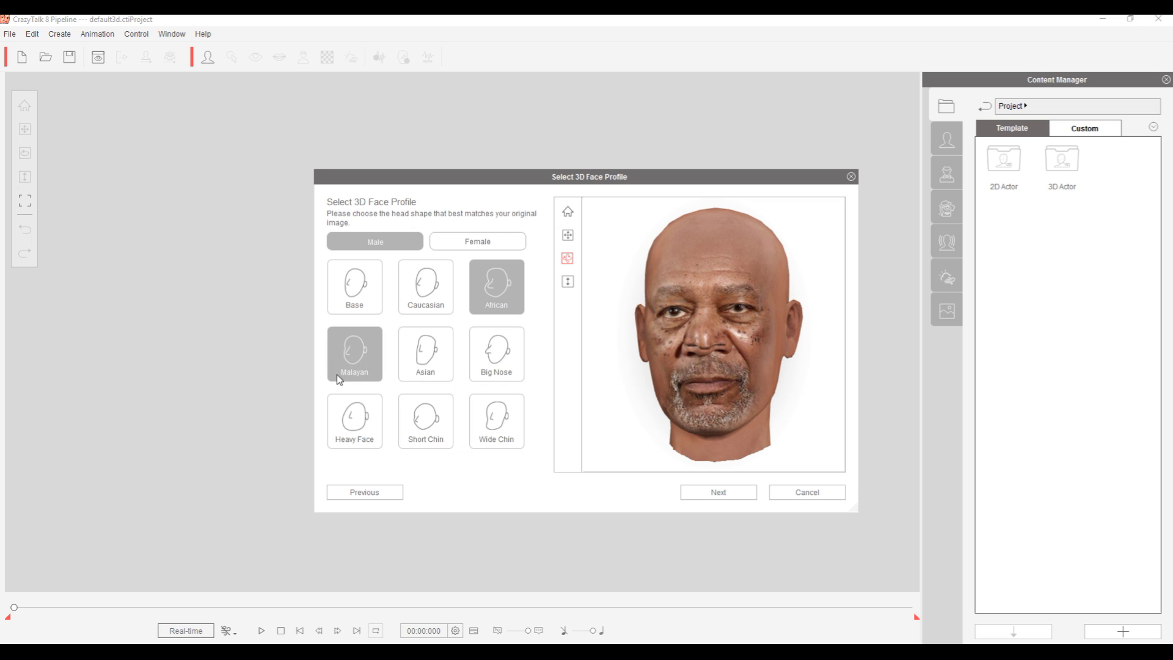
click(348, 357)
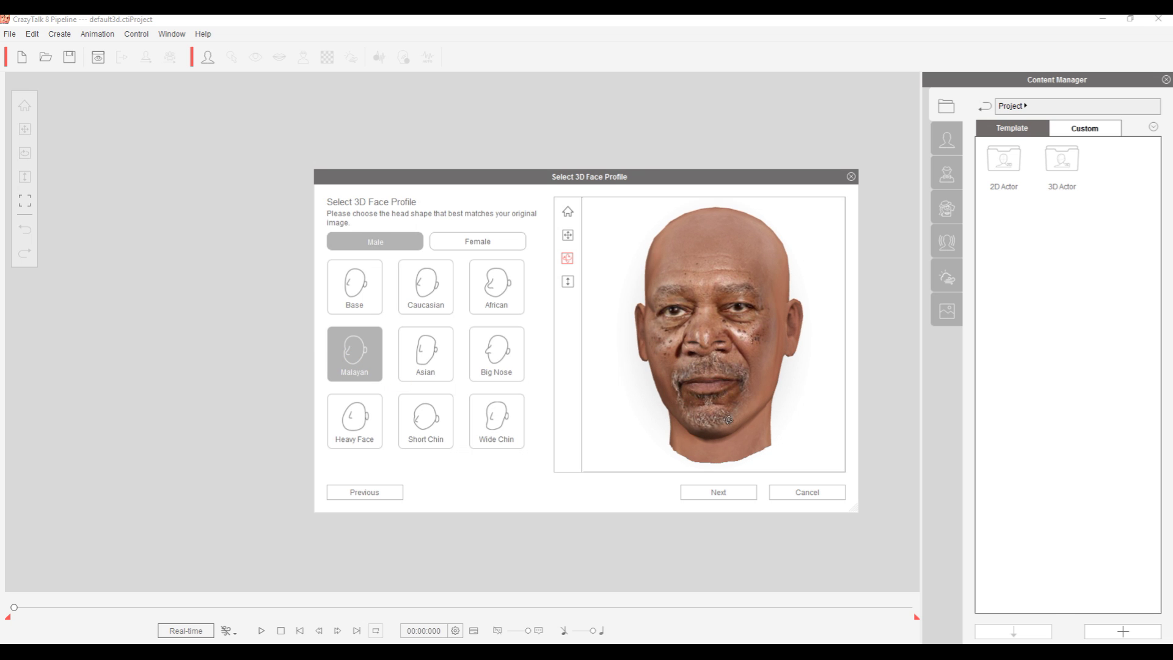
click(426, 358)
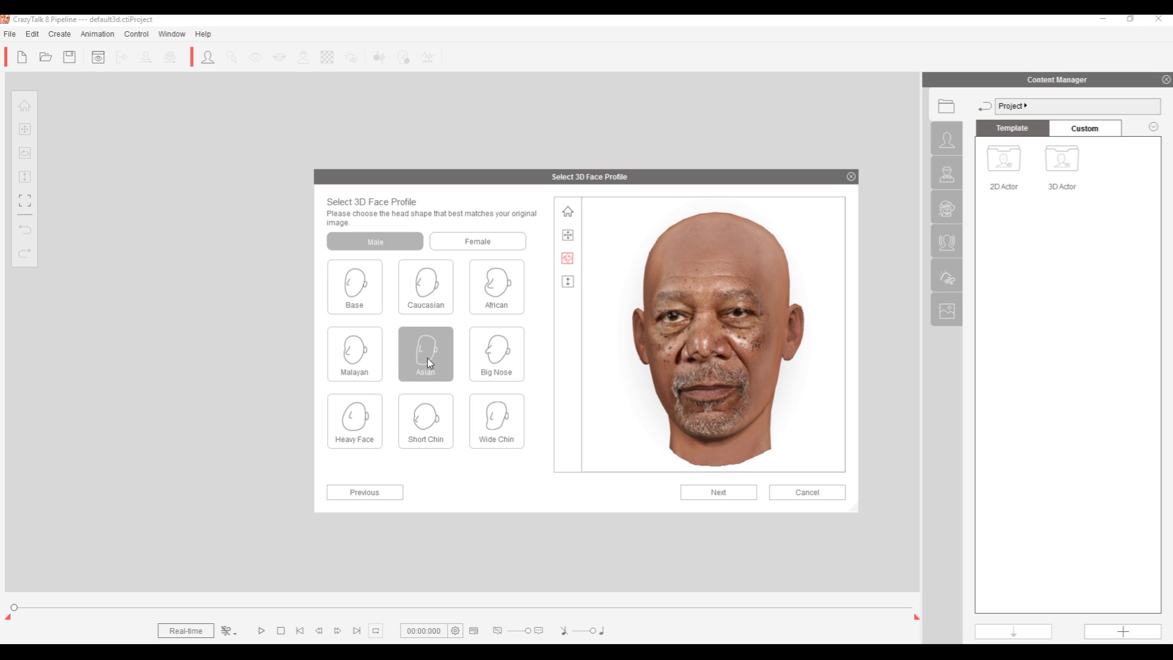
click(497, 353)
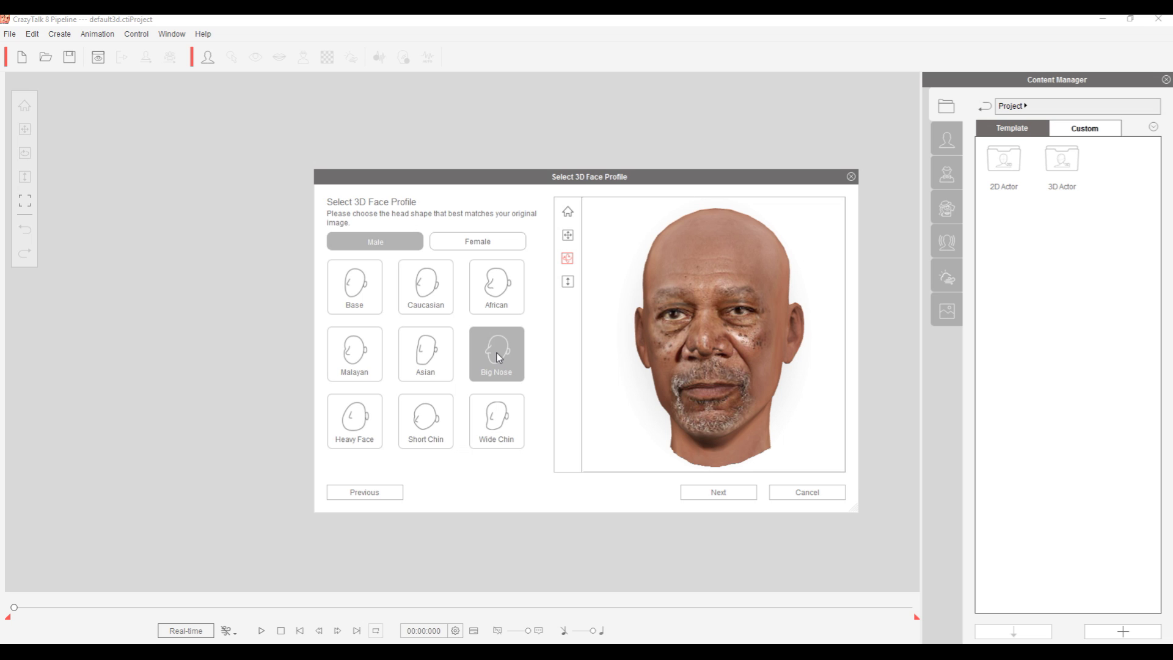
Choose the African male face profile for the 3D head and continue to front fitting.
click(485, 288)
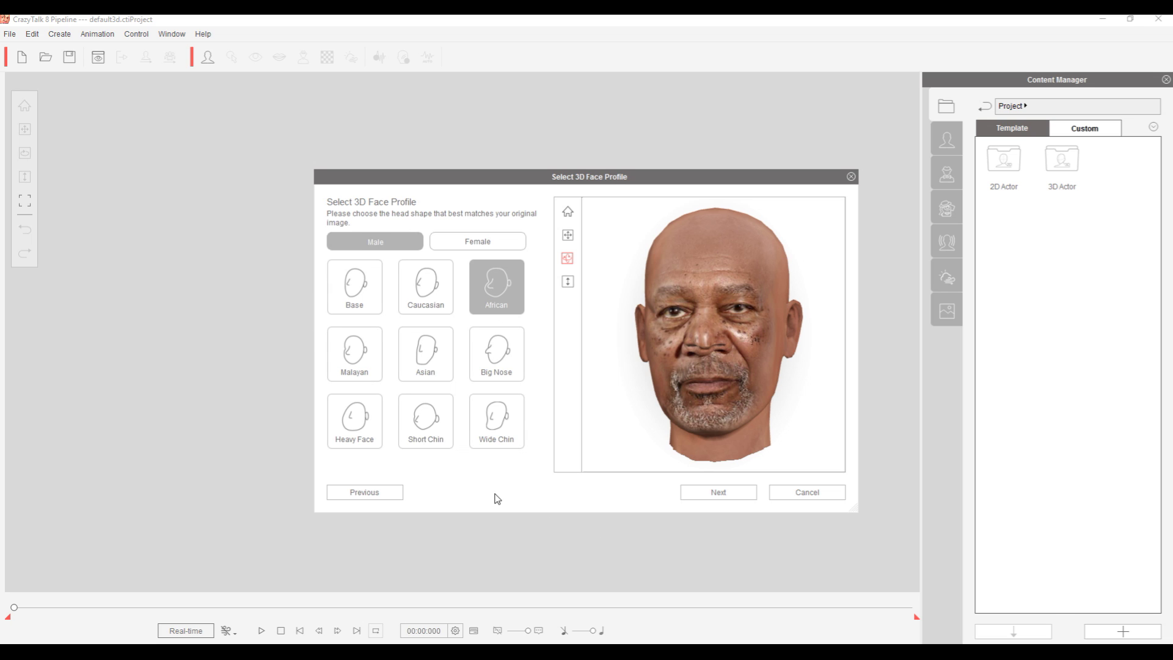
drag(629, 427, 763, 502)
click(719, 493)
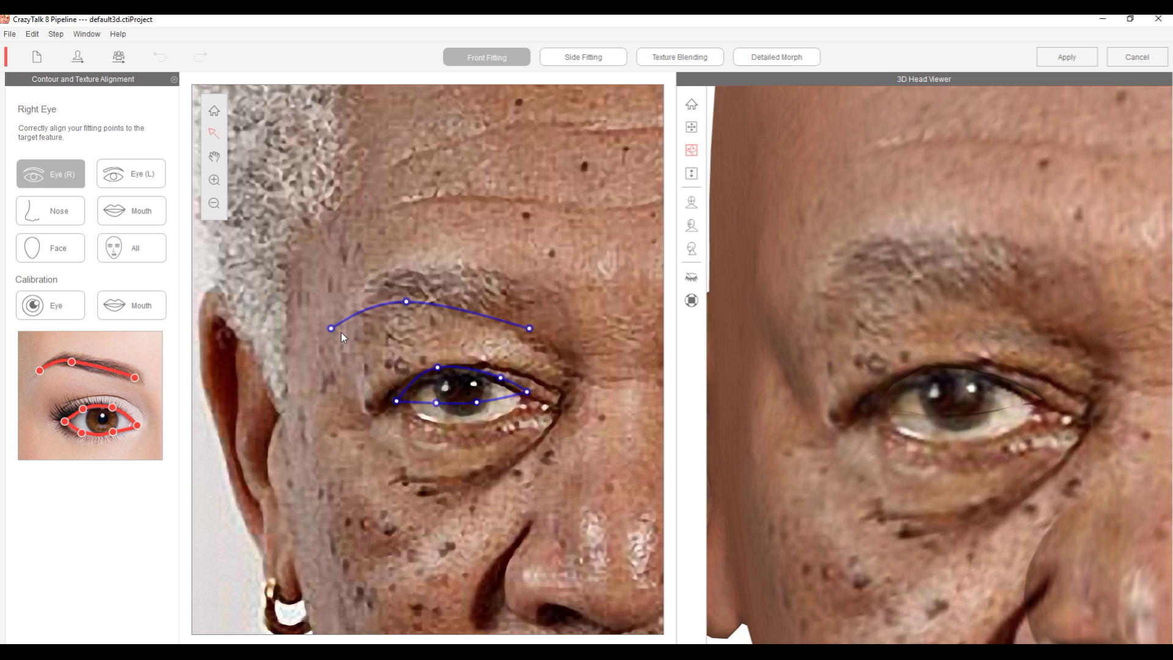
Align the right eyebrow's fitting curve with the photo by moving the whole curve and adjusting its two ends and middle point.
click(441, 306)
drag(431, 303, 448, 291)
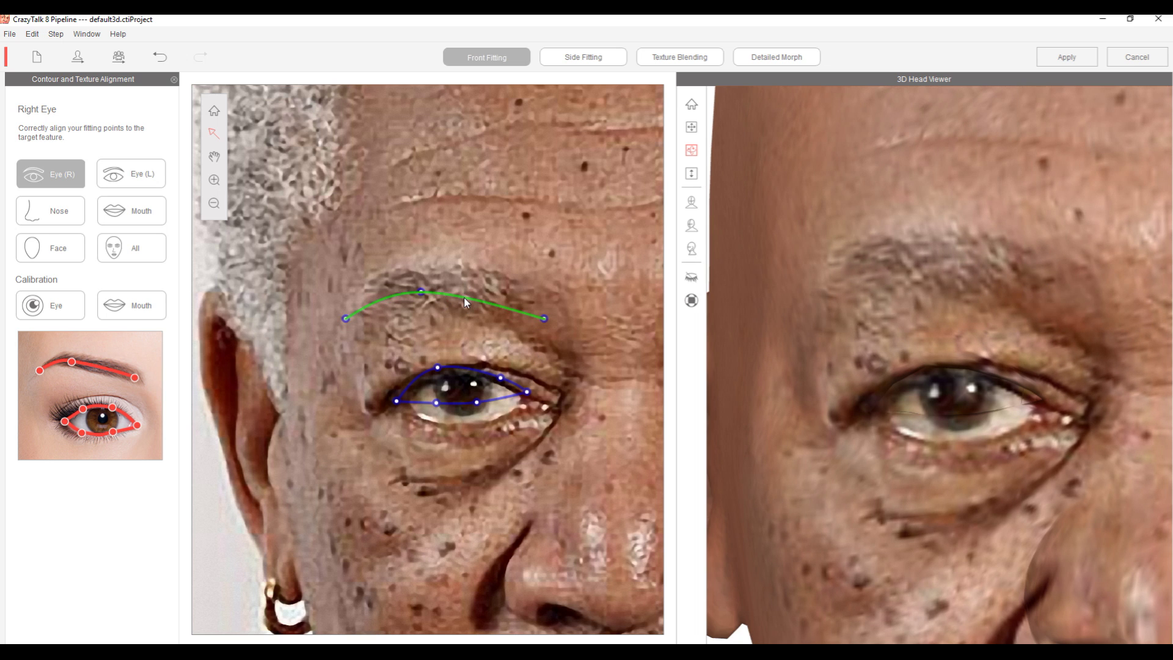
drag(464, 297, 465, 281)
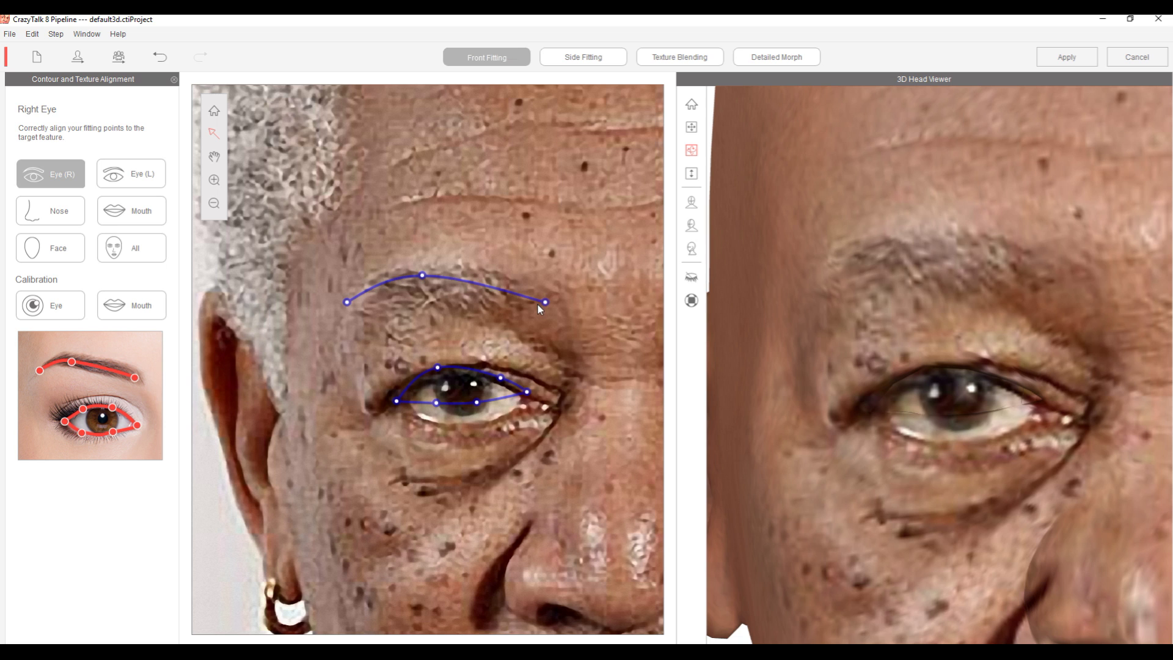
drag(545, 303, 526, 300)
drag(346, 305, 351, 320)
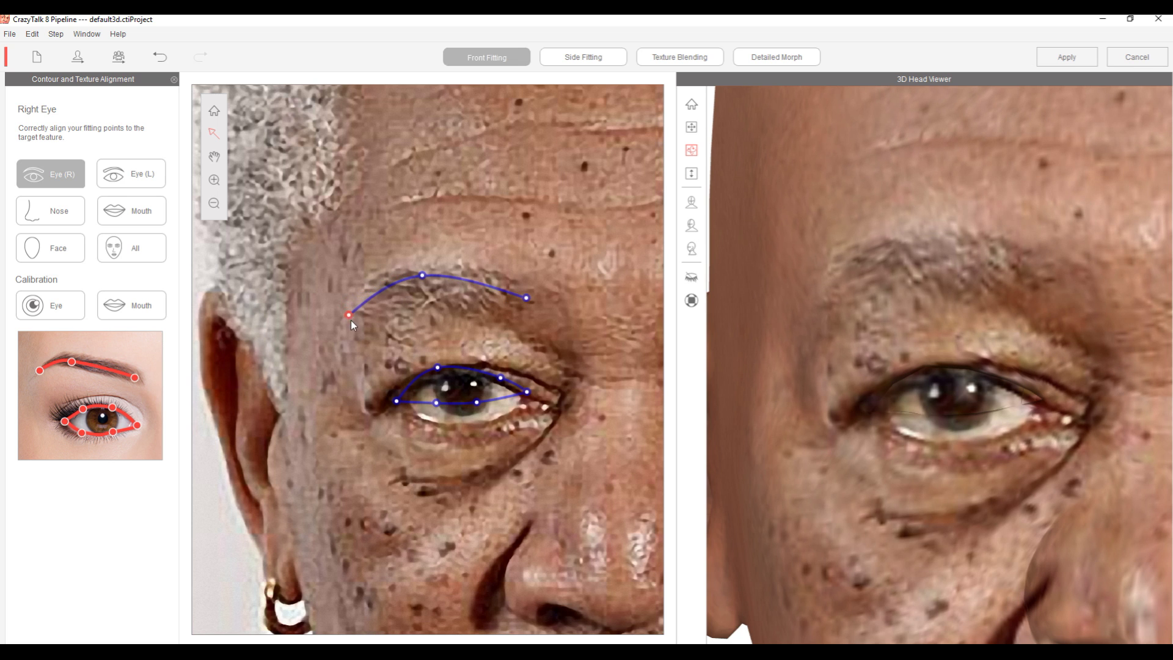
drag(422, 277, 424, 285)
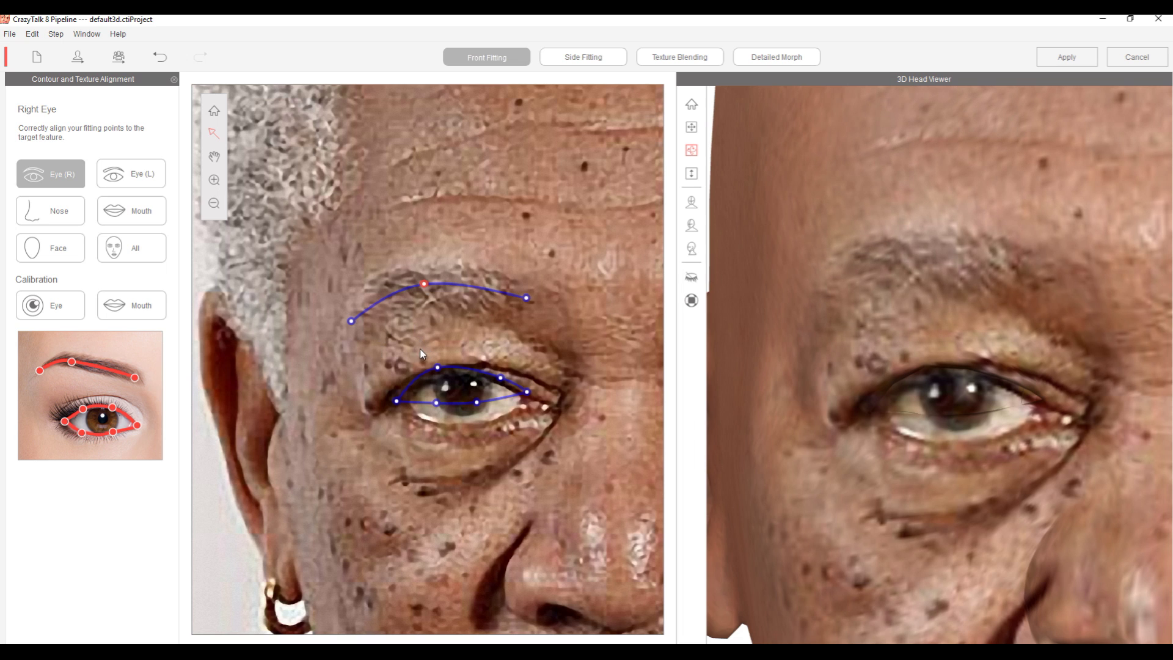
Move the whole right-eye contour slightly down over the eye opening in the photo and deselect it.
click(422, 377)
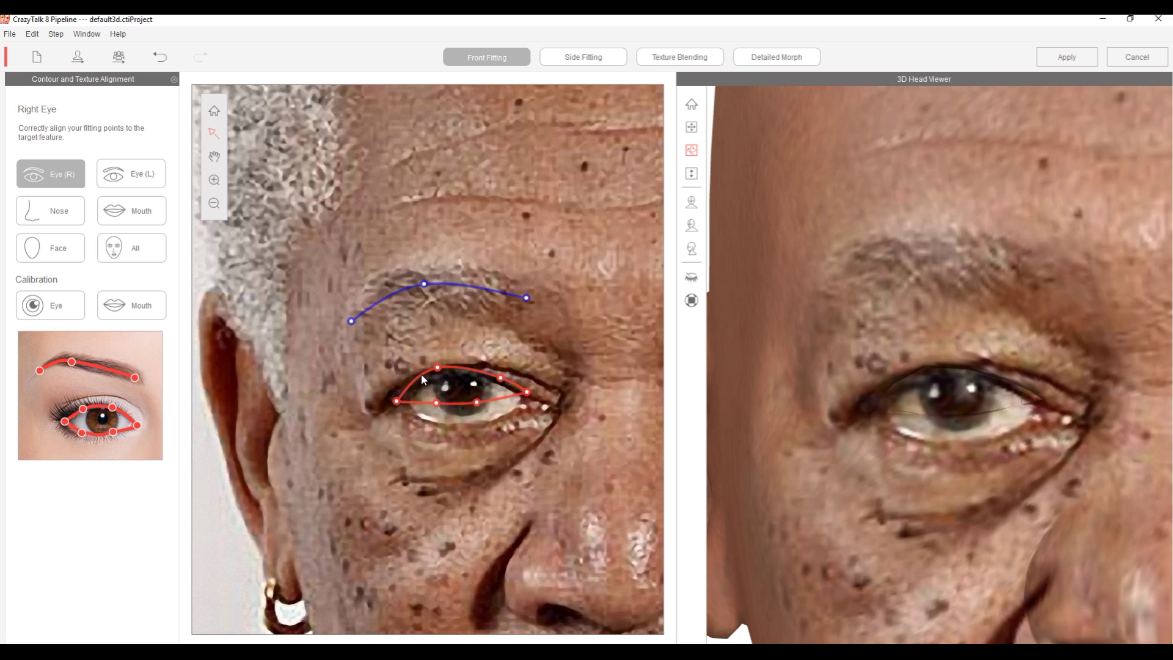
drag(421, 374, 427, 389)
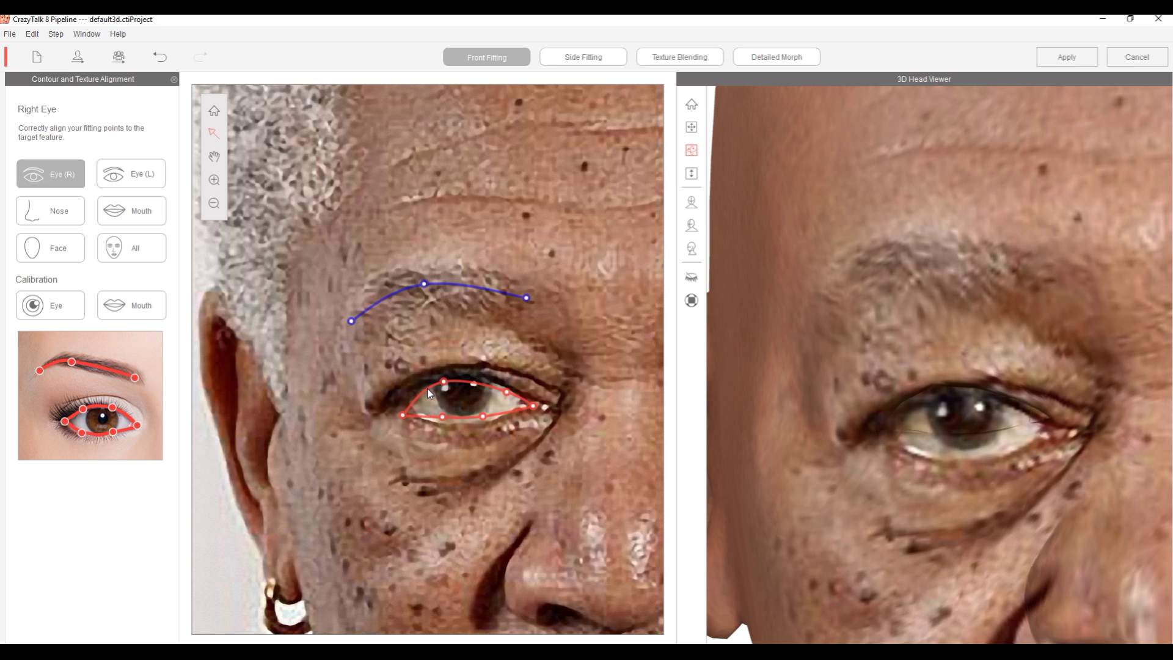
click(387, 434)
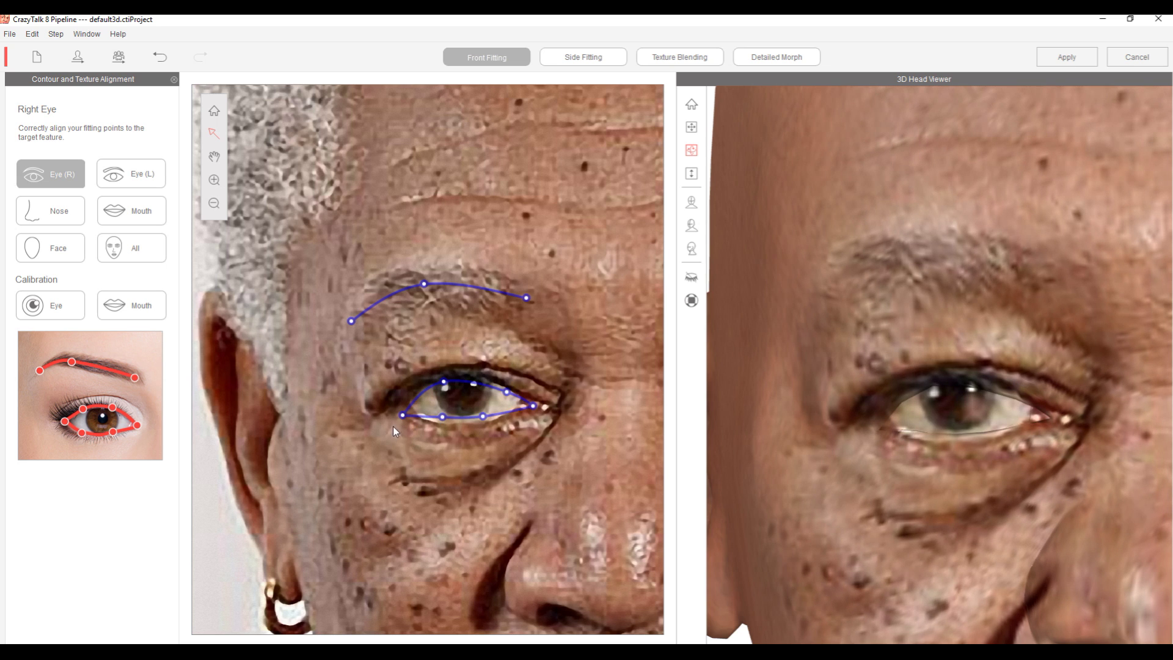
Fit the right-eye contour to the eye opening in the photo by adjusting both corners and the upper and lower eyelid points.
drag(407, 414, 402, 408)
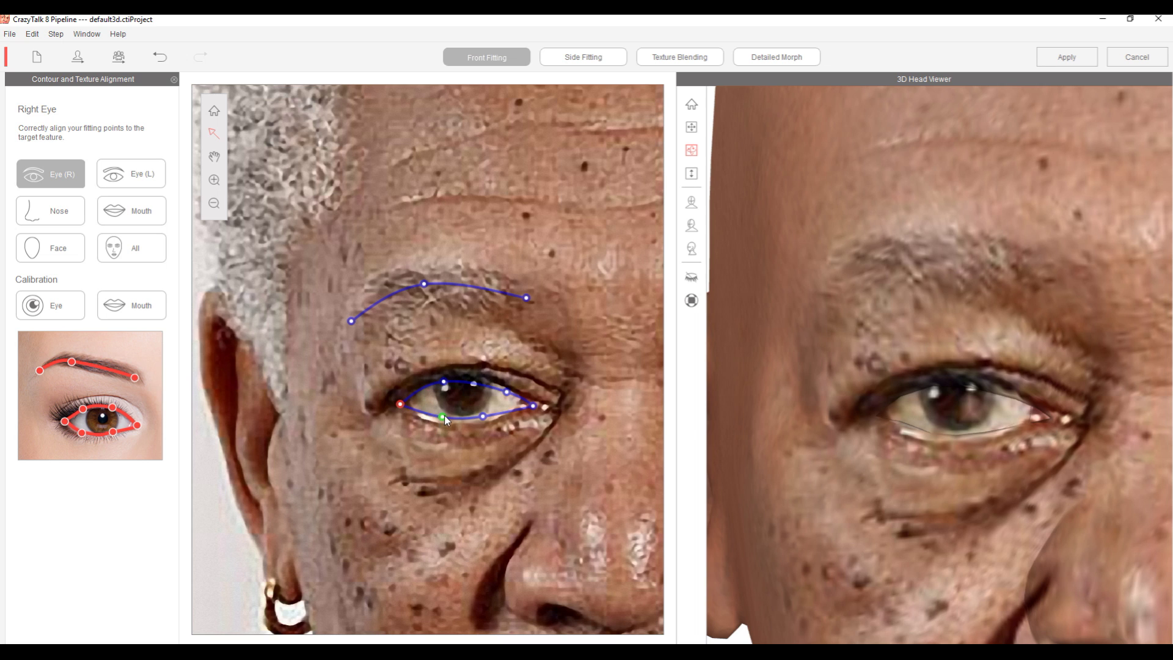
drag(443, 417, 437, 422)
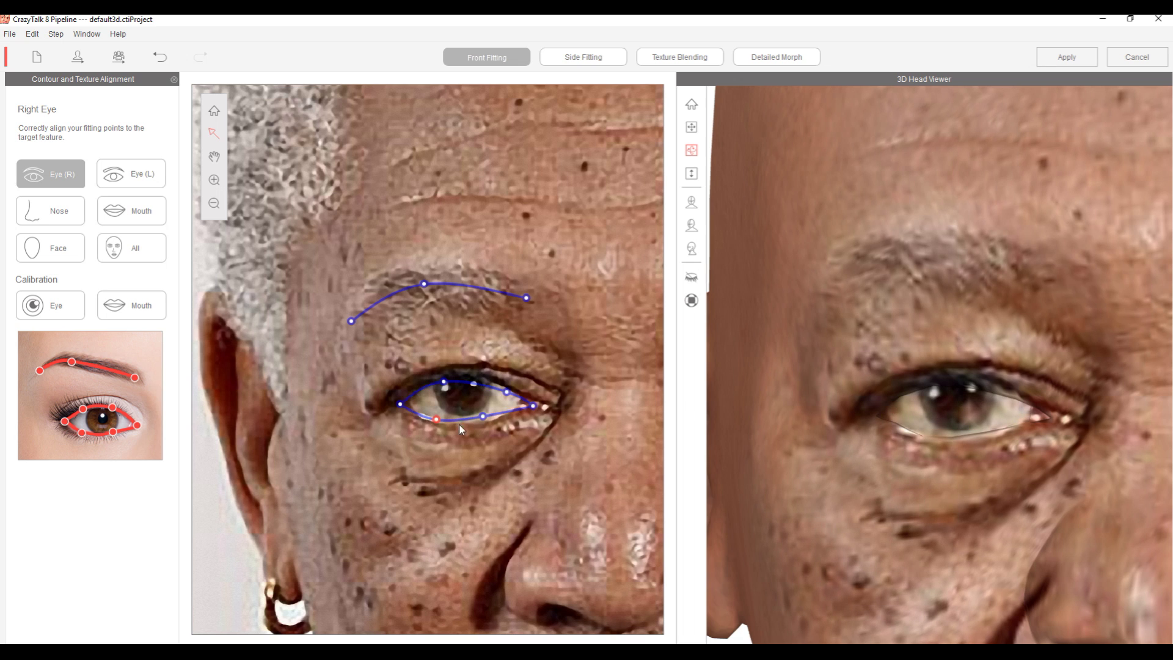
drag(481, 420, 482, 419)
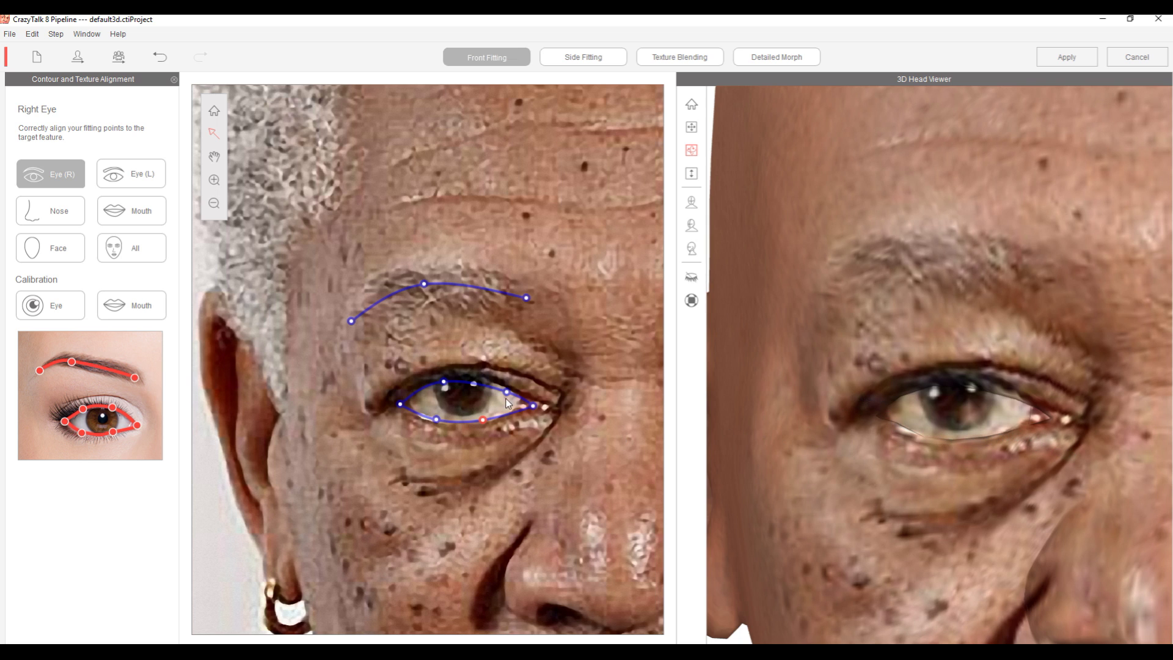
drag(506, 394, 498, 385)
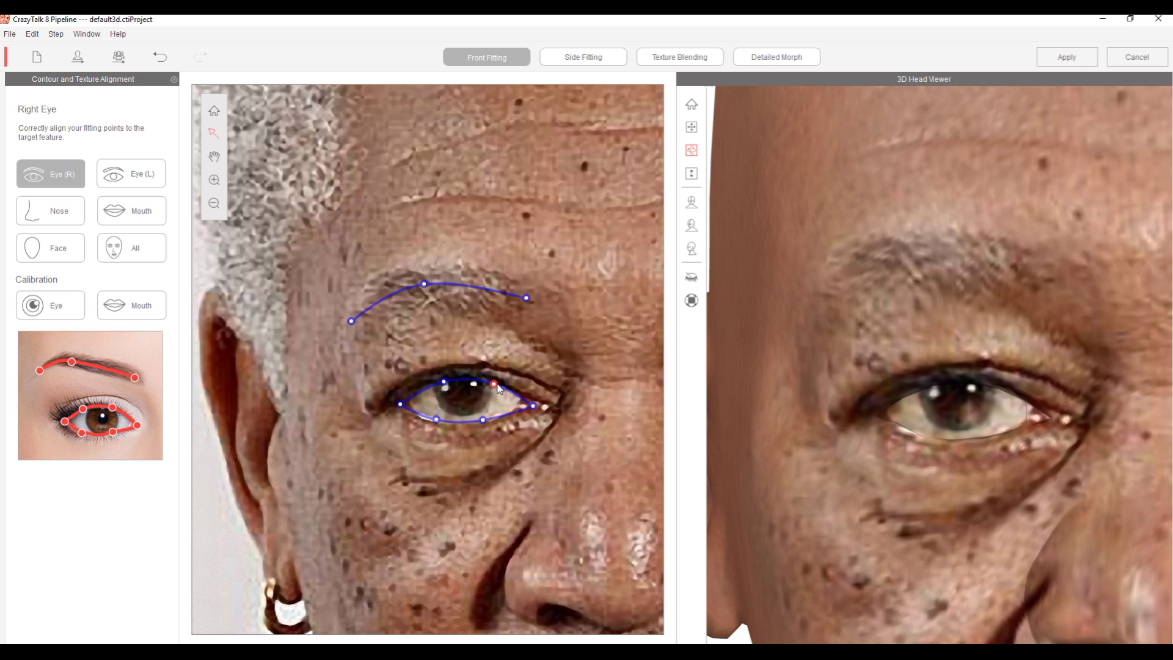
click(444, 383)
drag(444, 384, 445, 388)
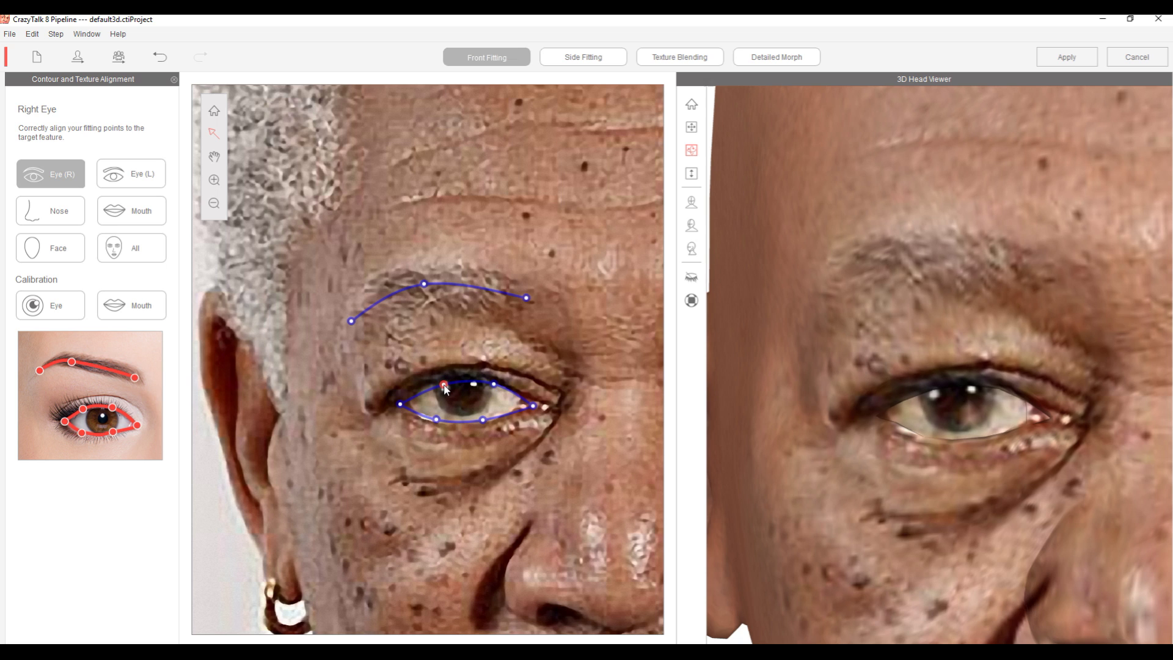
drag(445, 387, 441, 388)
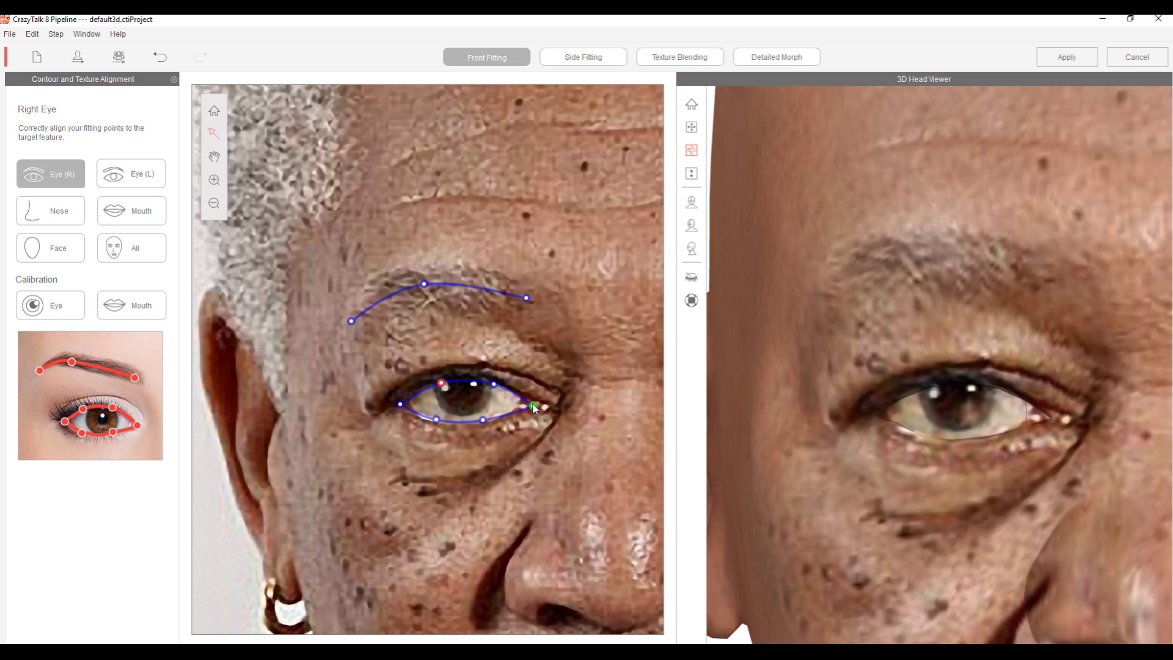
drag(534, 407, 524, 404)
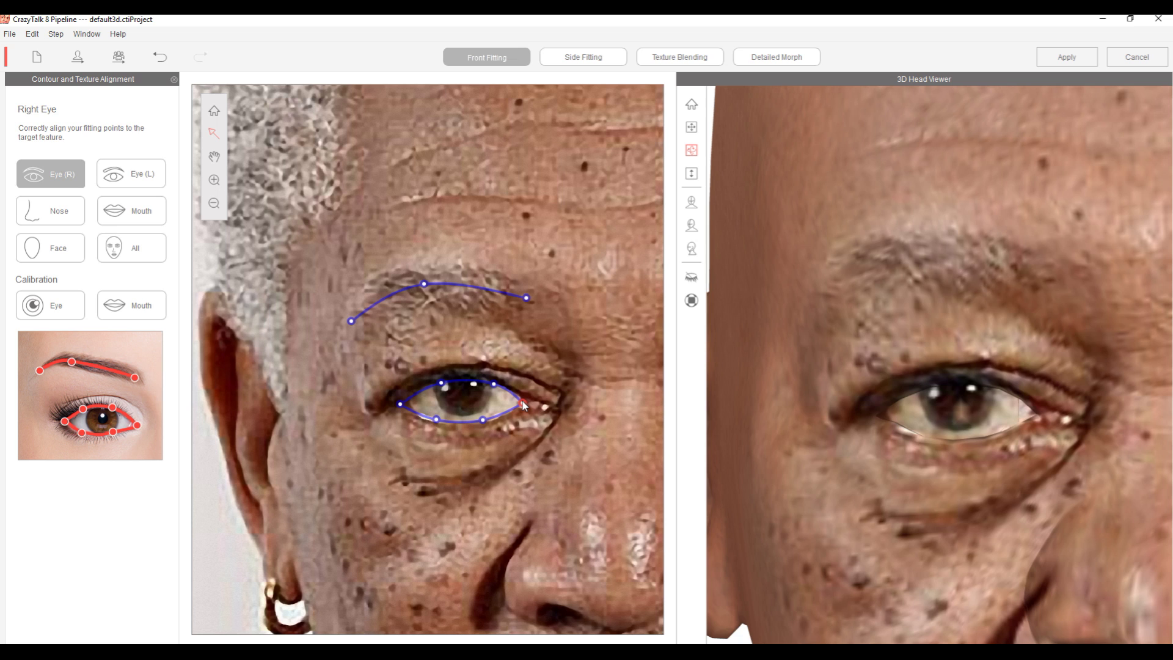
drag(524, 405, 526, 404)
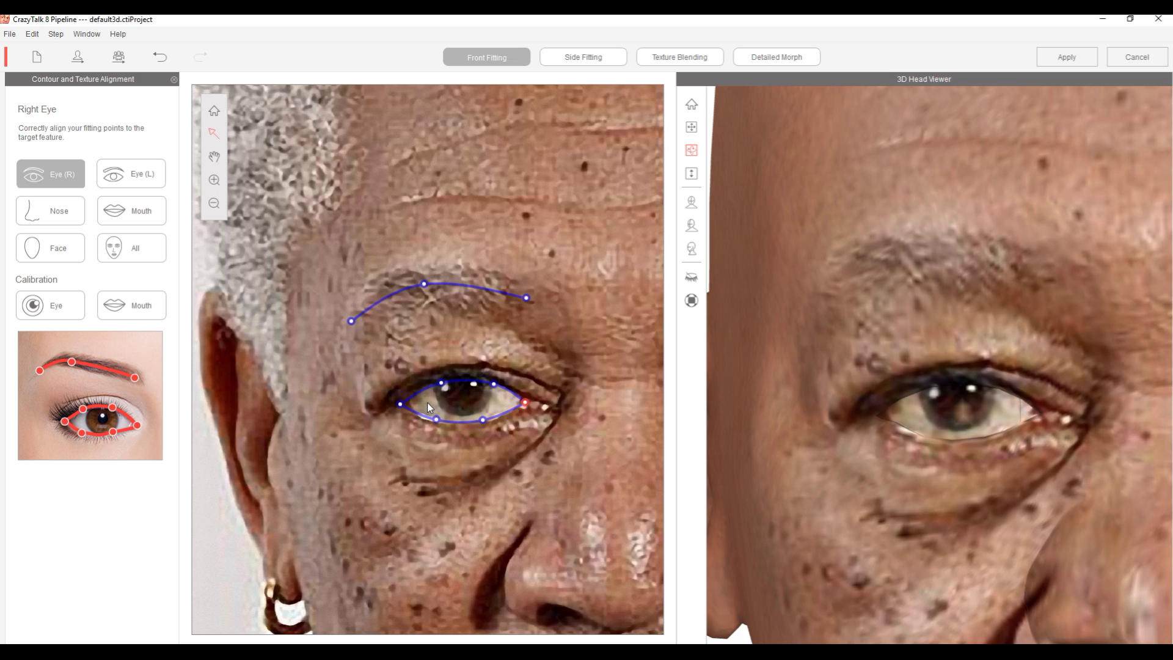
Switch to left-eye fitting and align the left eyebrow curve with the photo by adjusting its middle point and both ends.
click(128, 176)
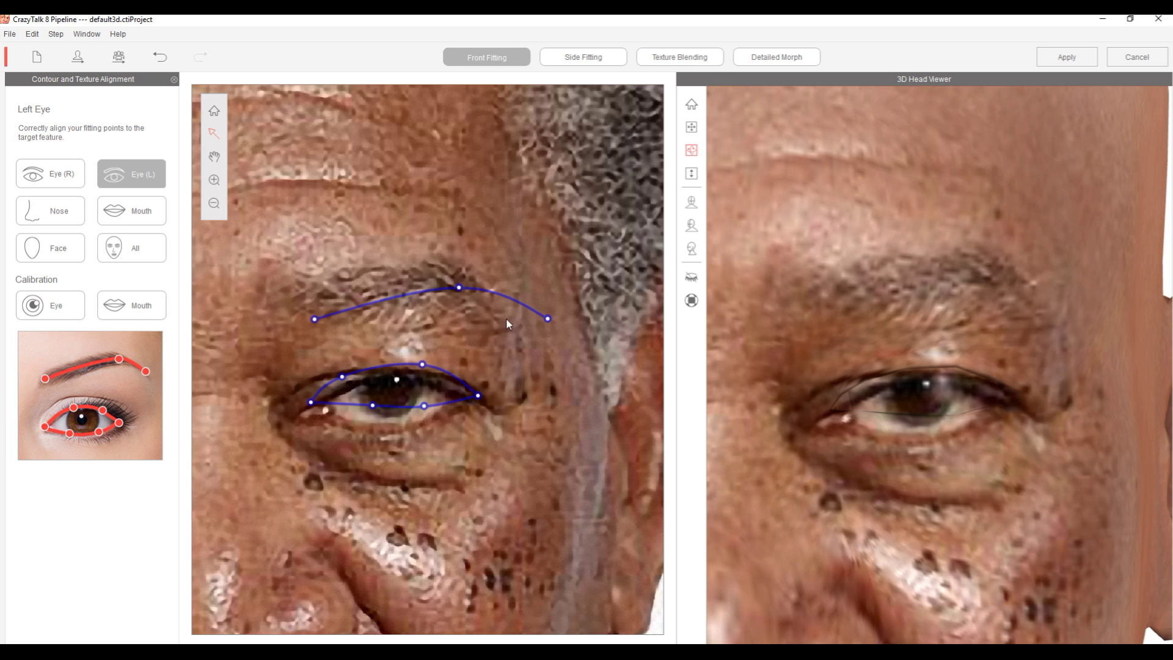
drag(460, 288, 424, 291)
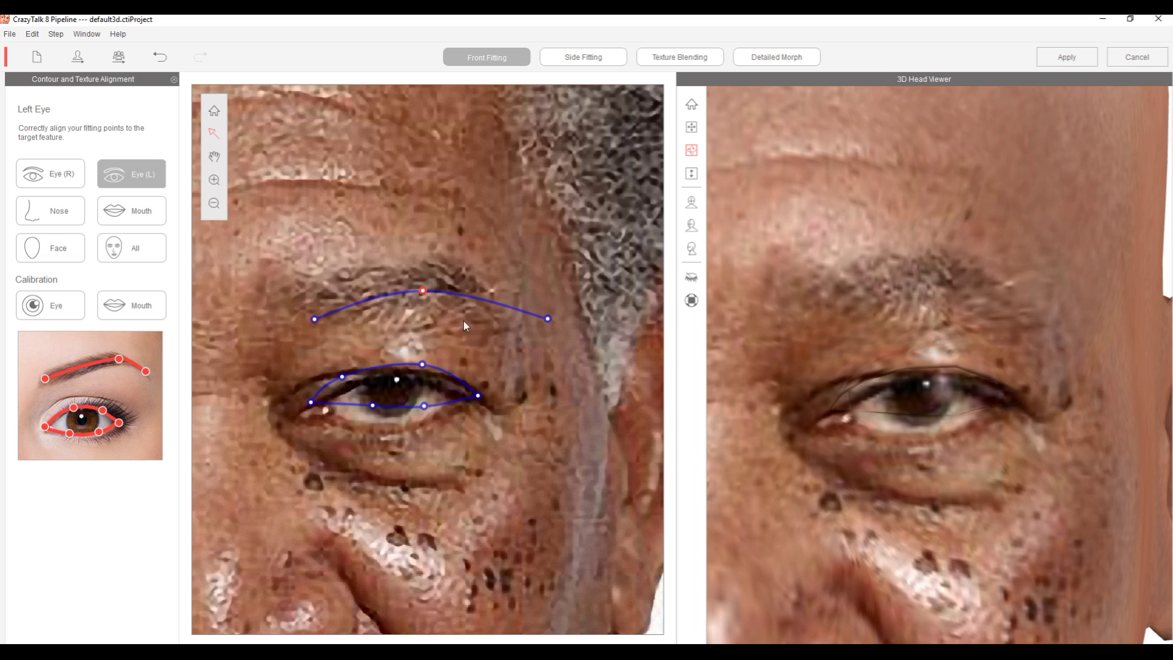
click(549, 319)
drag(533, 318, 494, 312)
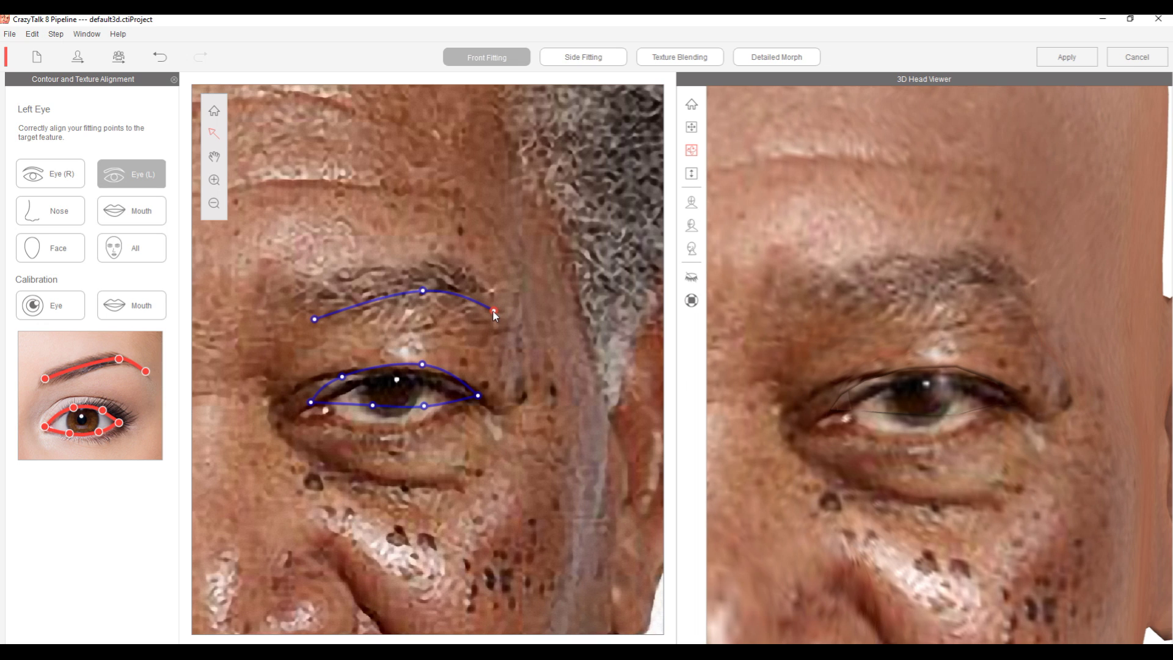
drag(423, 291, 435, 289)
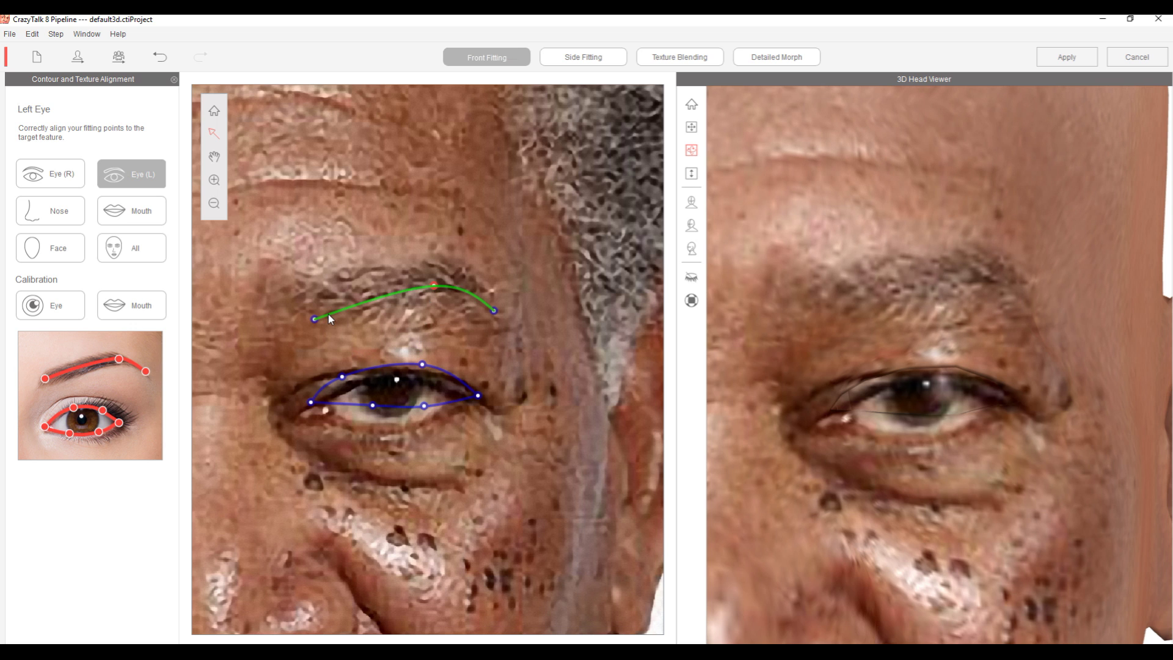
drag(314, 318, 315, 313)
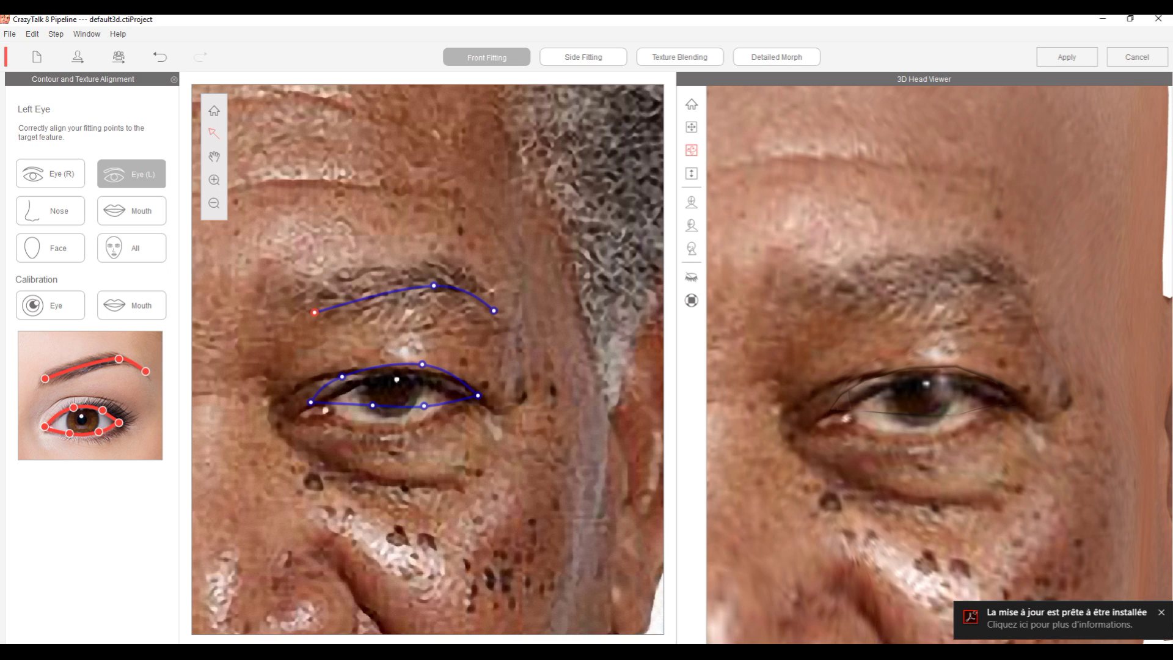
click(1145, 608)
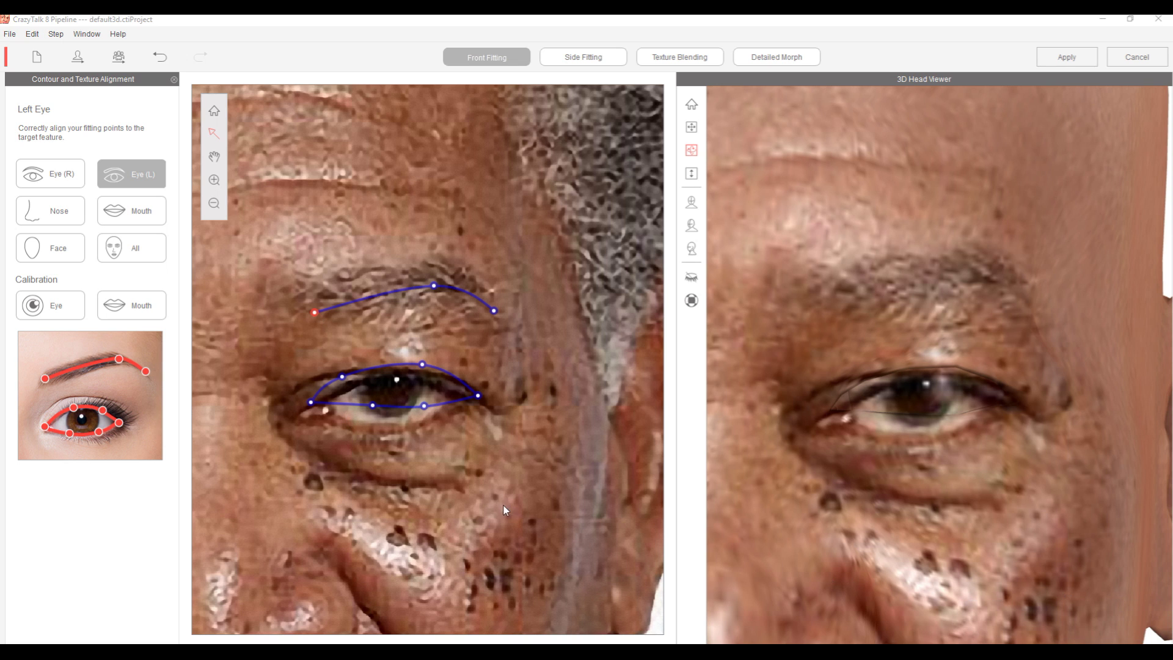
Move the whole left-eye contour down over the eye opening, and refine its corners and its upper and lower eyelid points.
drag(368, 374, 370, 388)
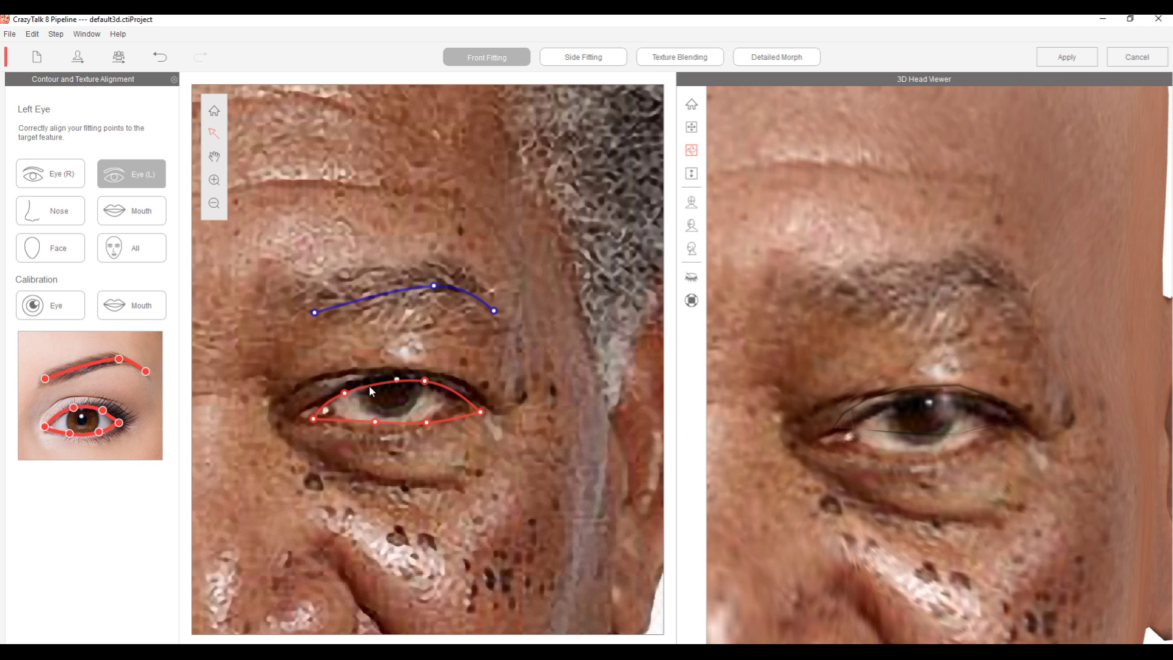
drag(481, 415, 469, 408)
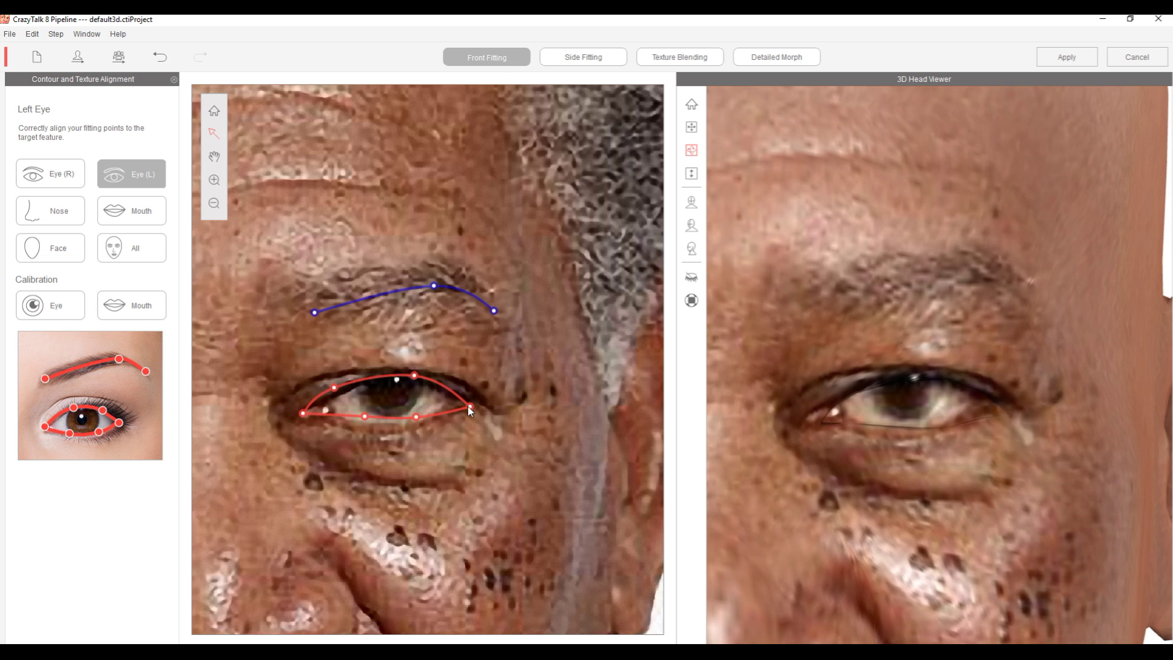
click(443, 461)
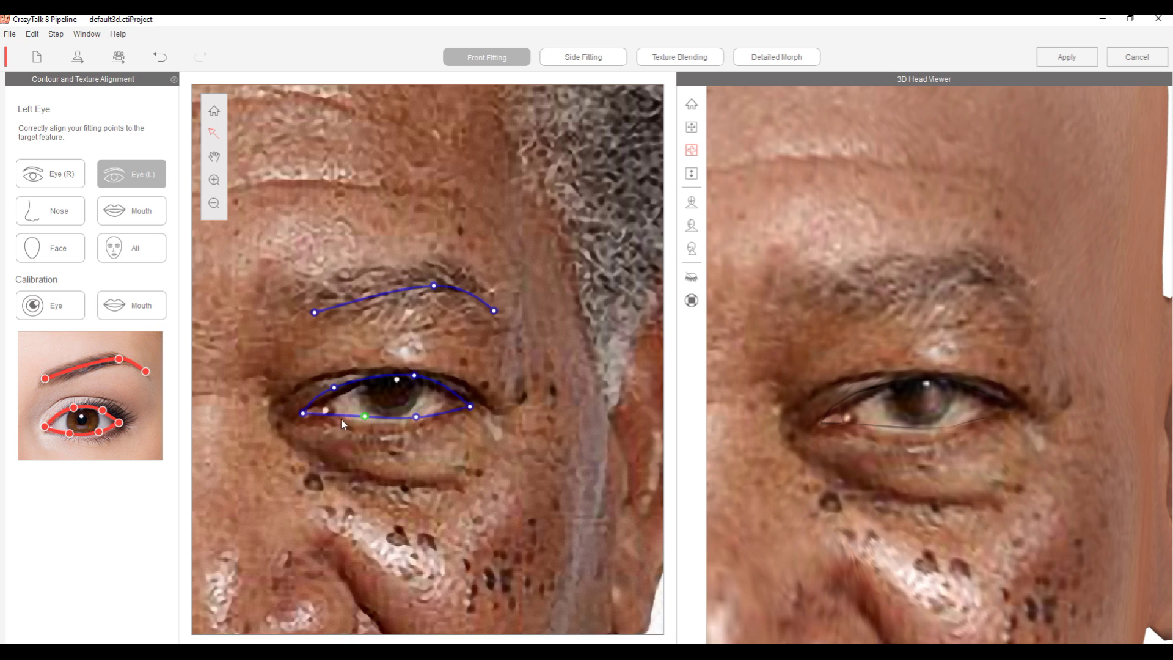
drag(303, 413, 347, 391)
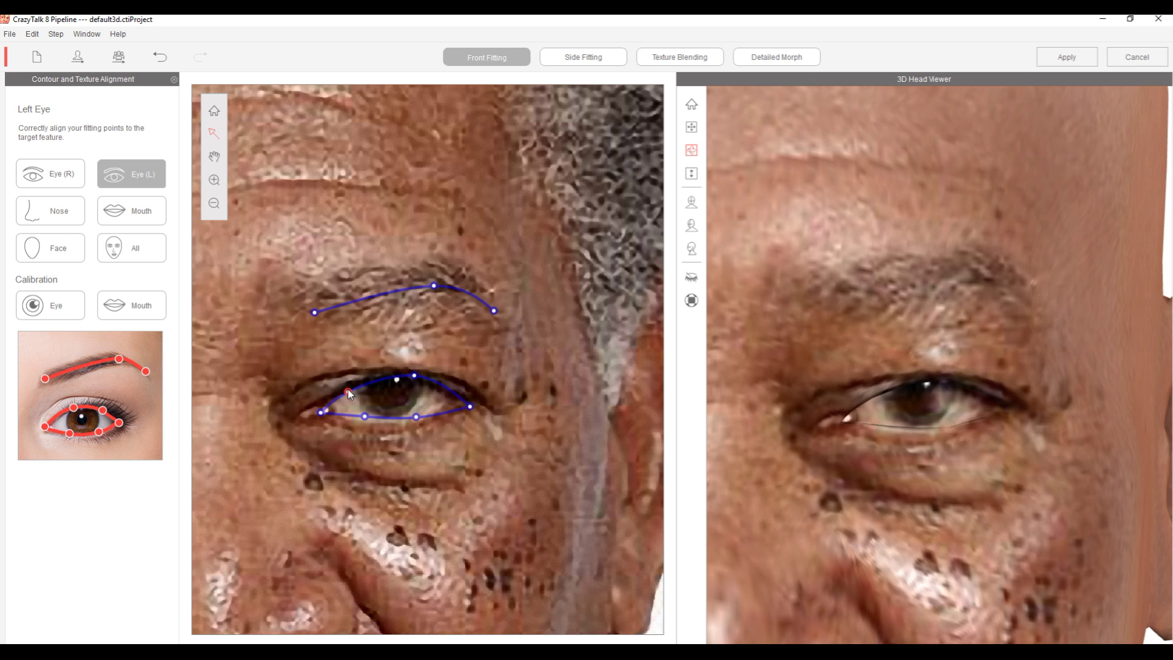
drag(418, 377, 415, 384)
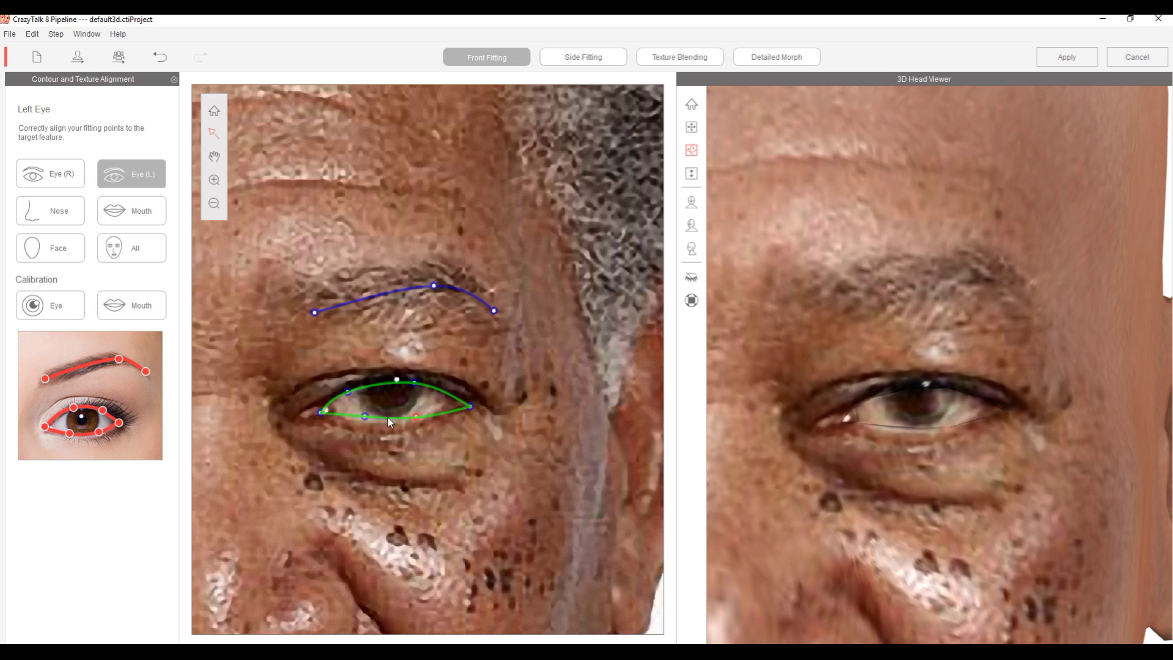
drag(363, 420, 363, 424)
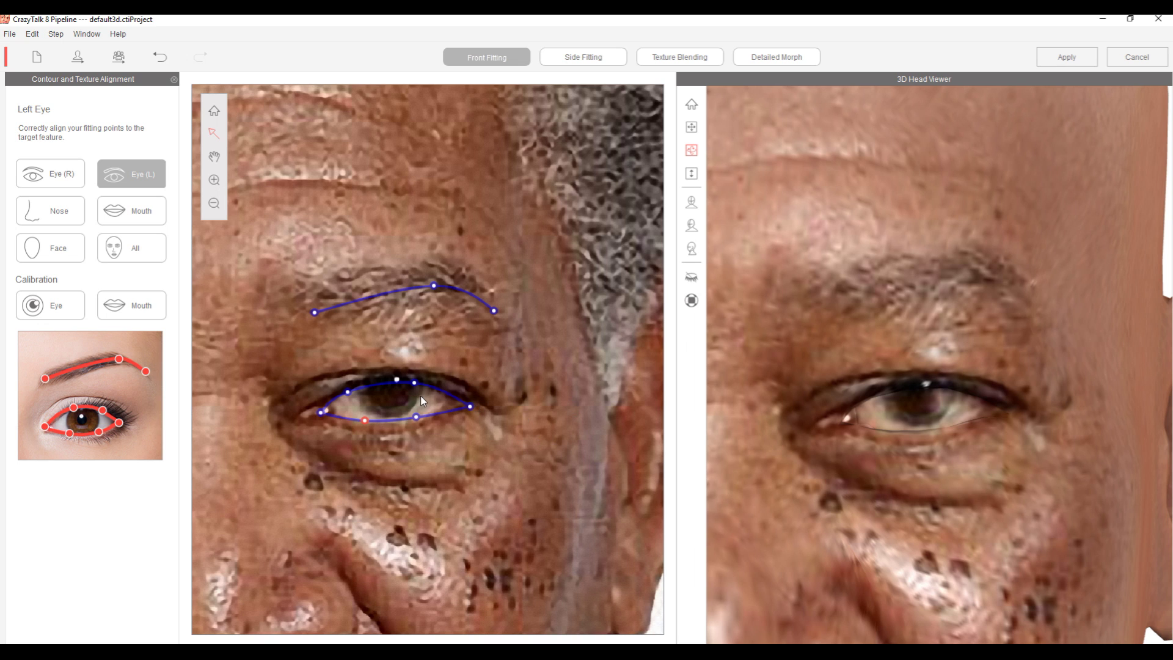
drag(470, 408, 462, 406)
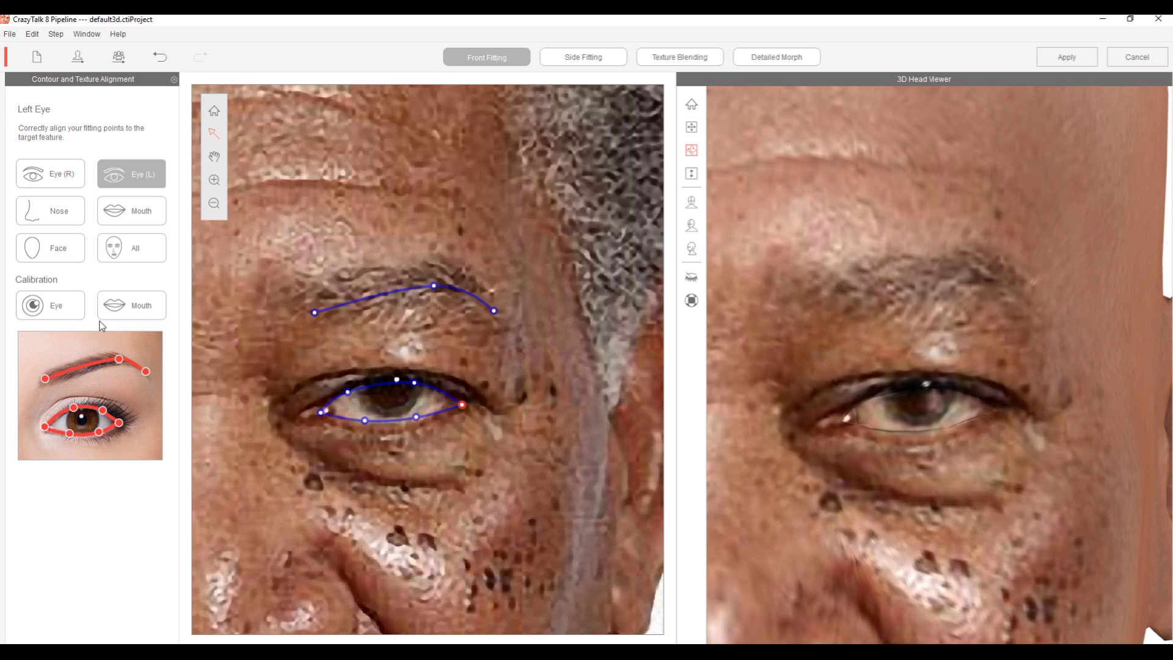
Open the eye calibration and preview the Look and Blink eye motions on the 3D head.
click(53, 306)
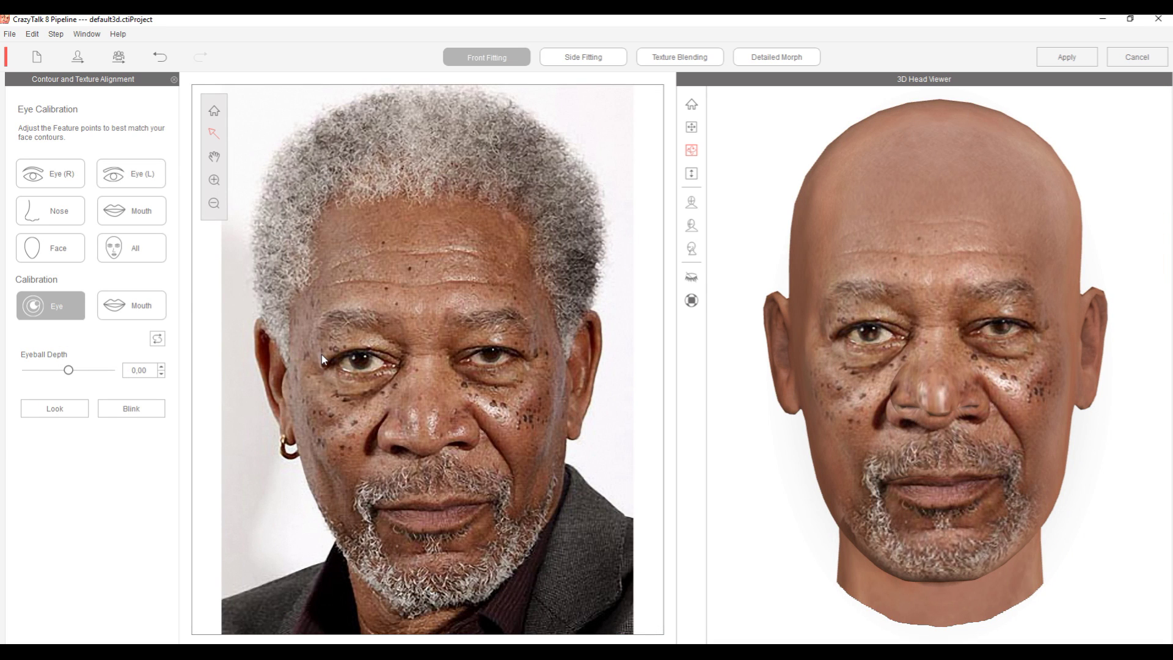
click(43, 409)
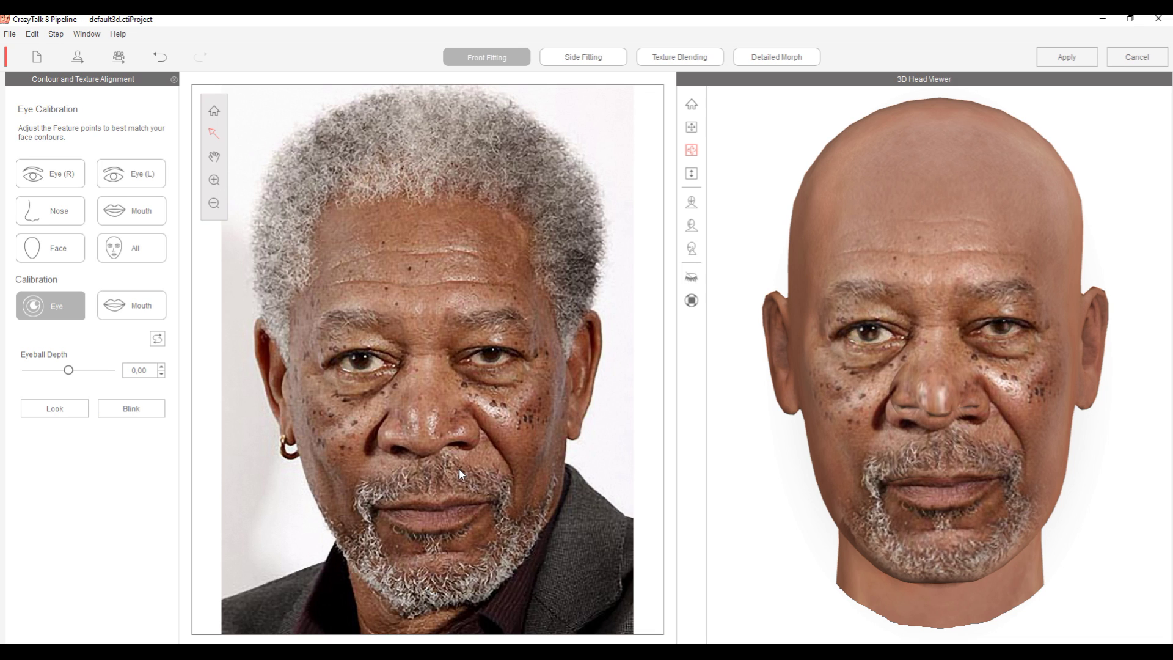
click(132, 411)
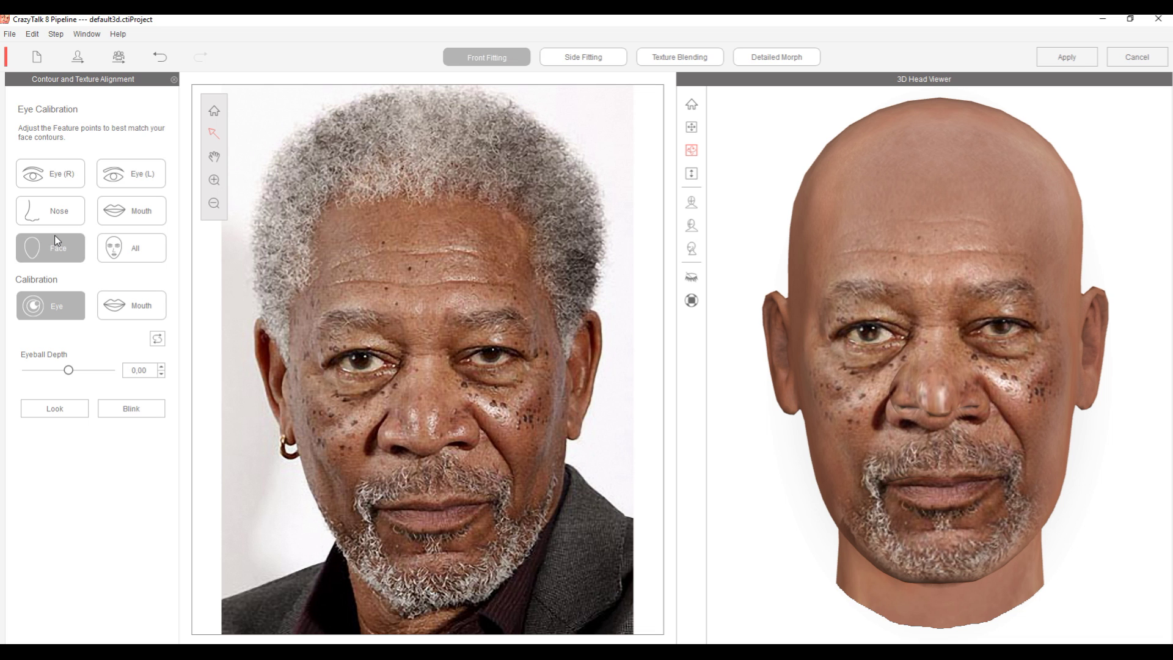
Switch to nose fitting, slightly narrow the upper part of the nose outline, and move the whole nose contour down over the photo's nose.
click(45, 214)
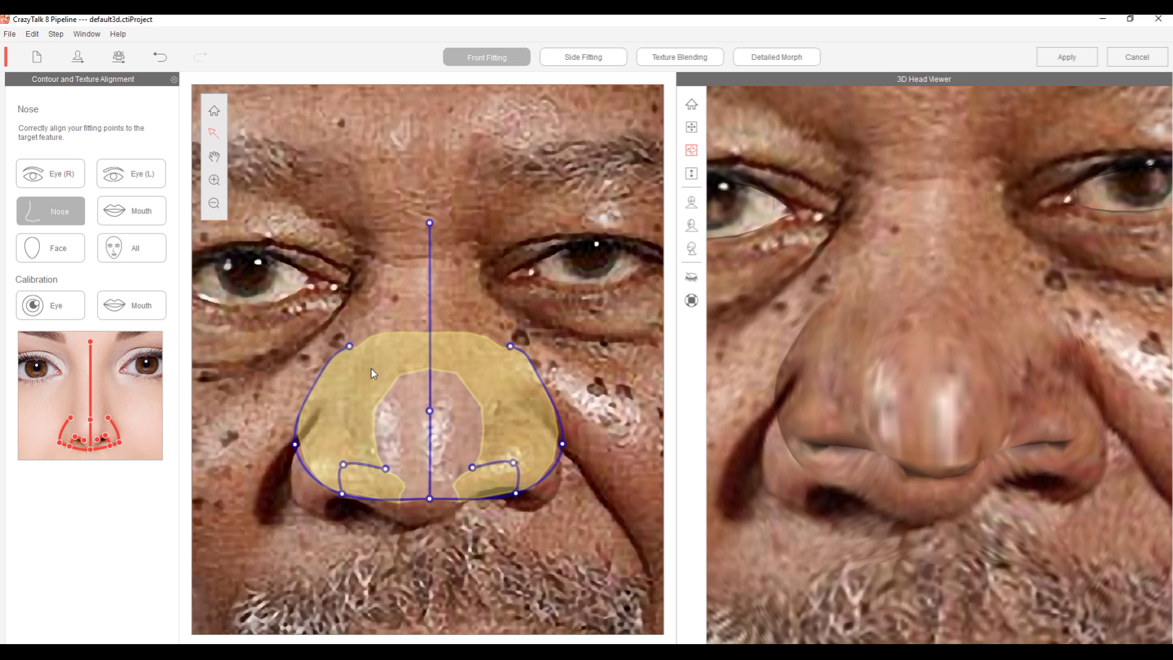
mouse_move(372, 368)
mouse_down()
mouse_move(343, 435)
mouse_move(377, 343)
mouse_move(350, 419)
mouse_move(364, 371)
mouse_up()
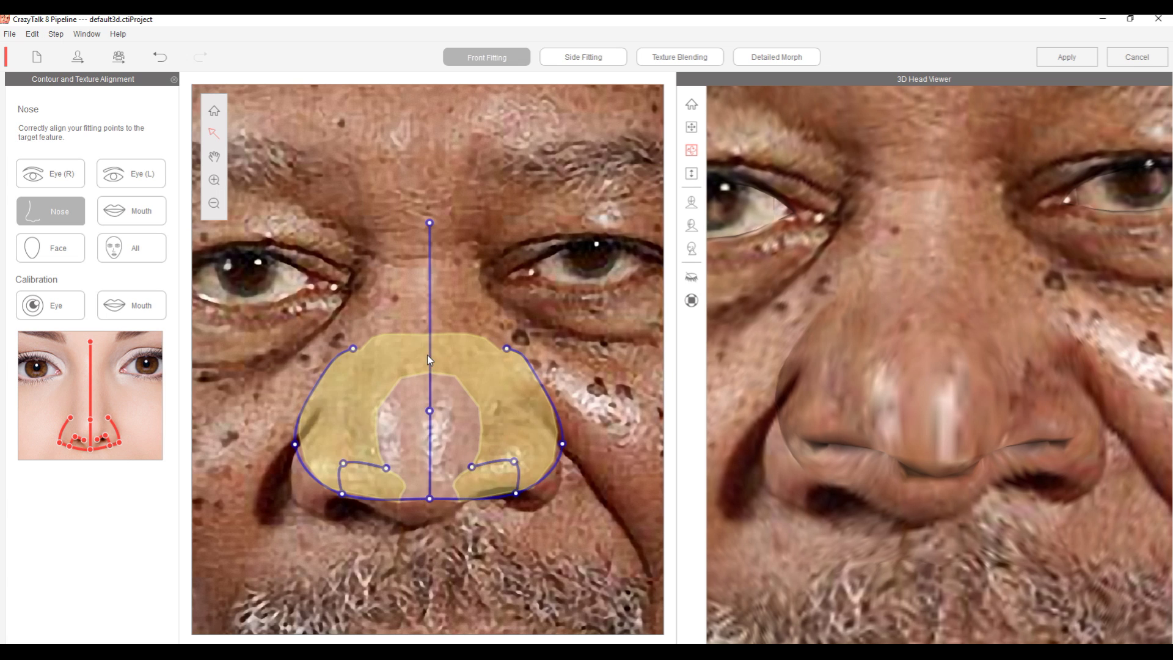
drag(429, 355, 416, 378)
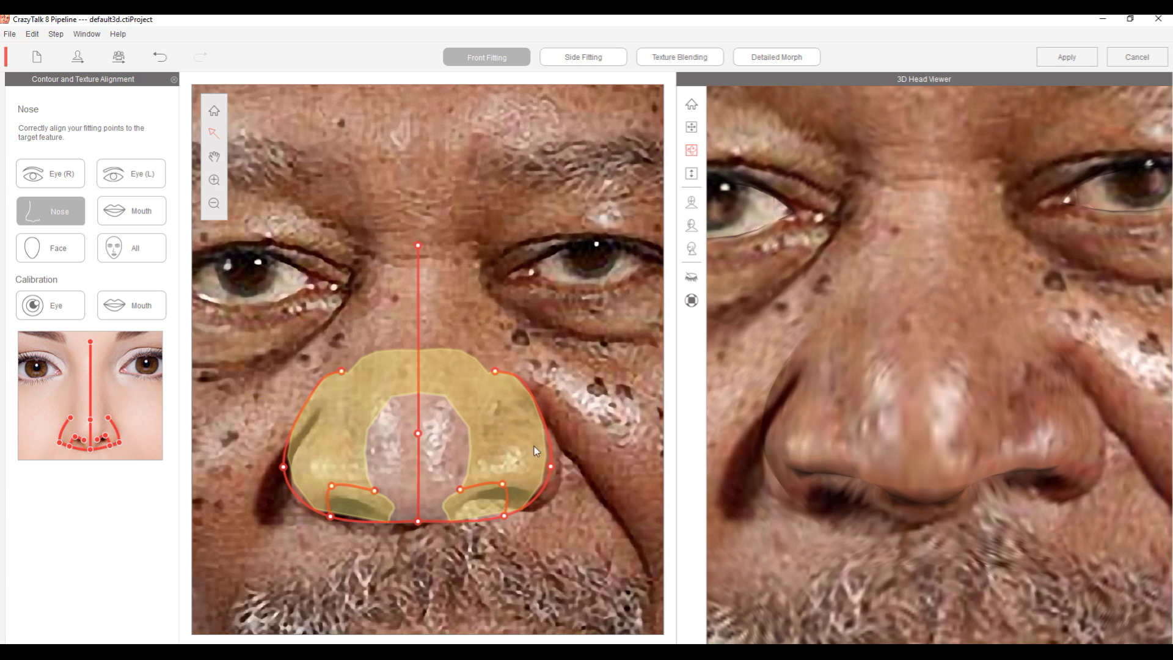
drag(551, 465, 555, 465)
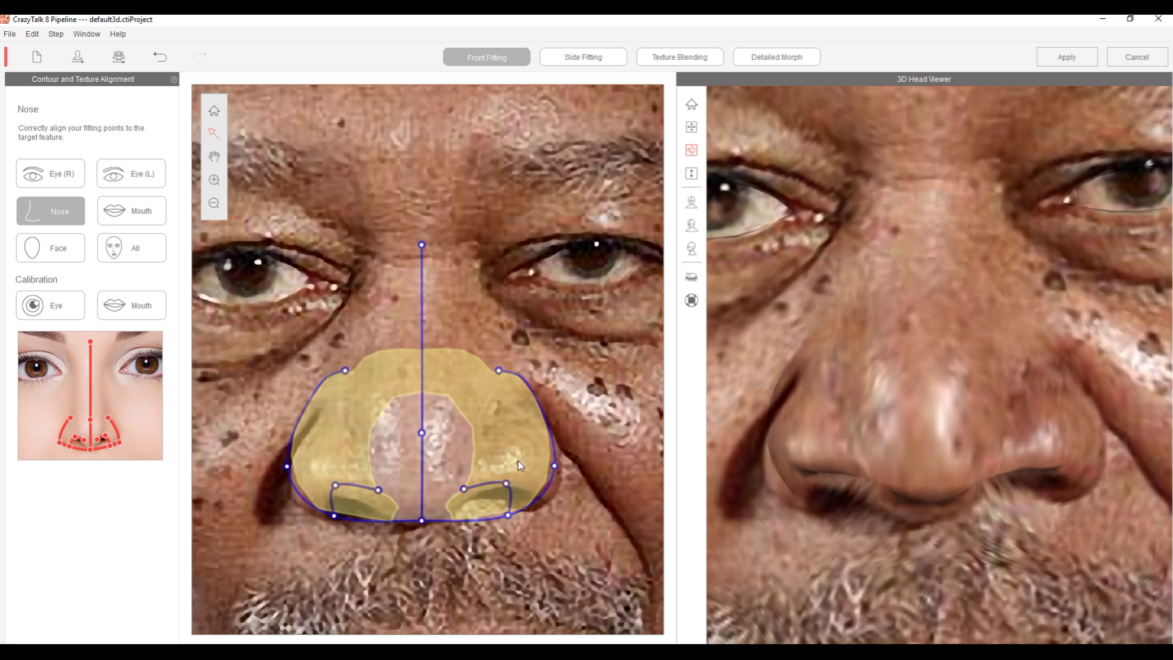
Fit the nose outline by lowering both outer wing points and the base point and moving both upper end points inward.
drag(556, 464, 565, 480)
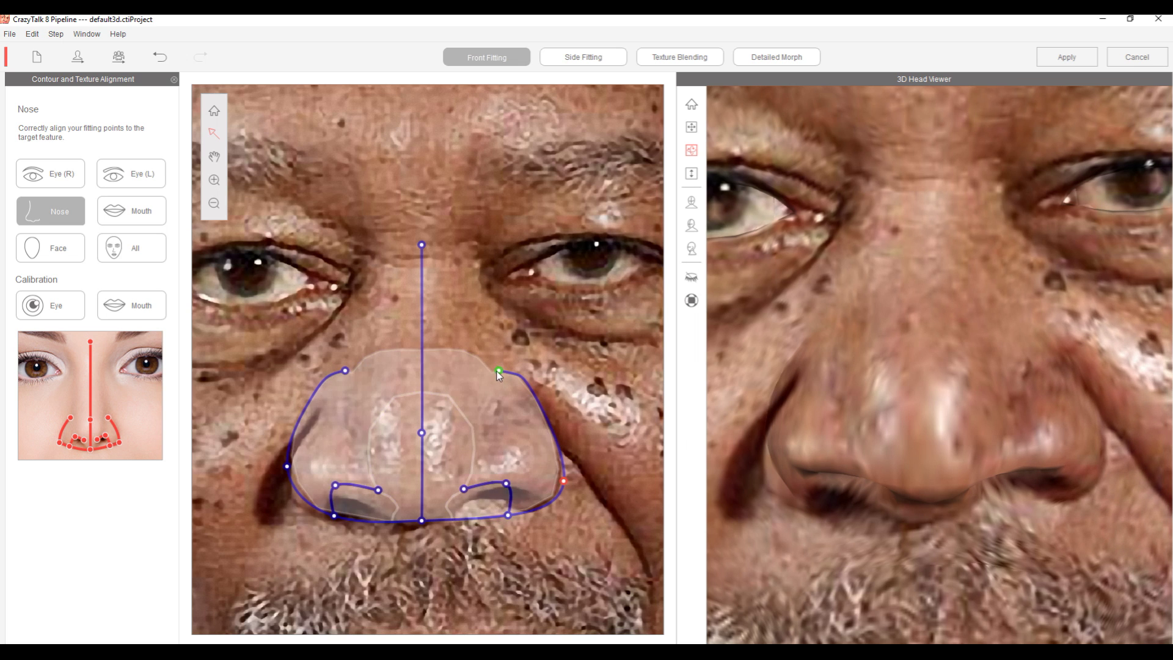
drag(498, 370, 481, 380)
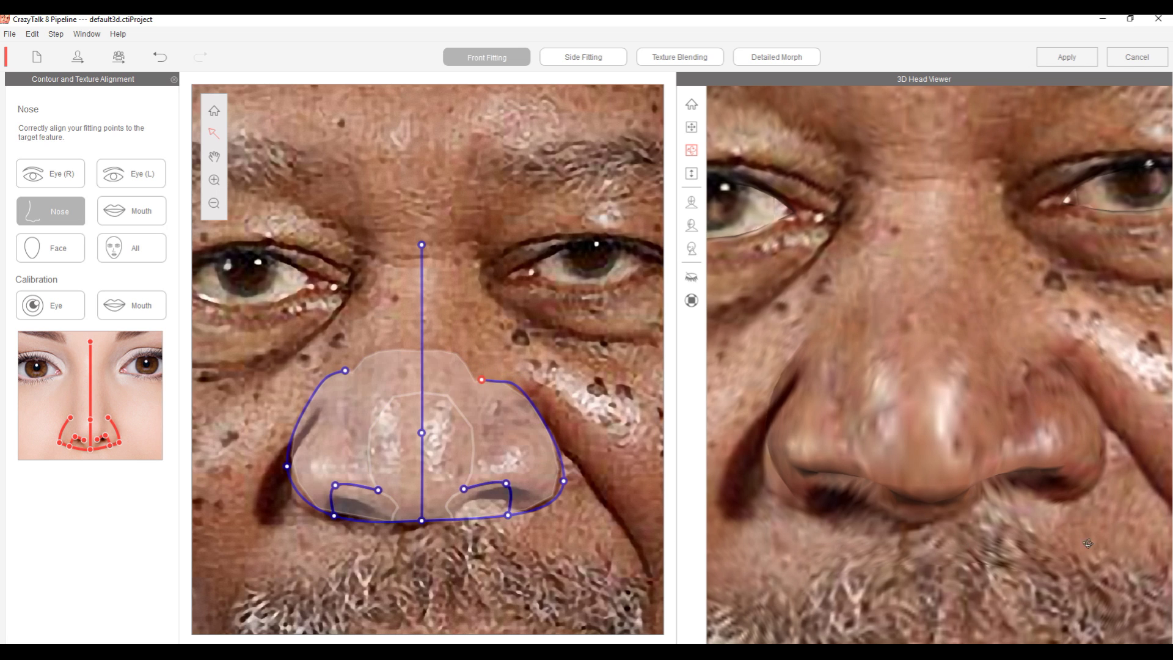
drag(421, 521, 421, 524)
drag(288, 468, 287, 487)
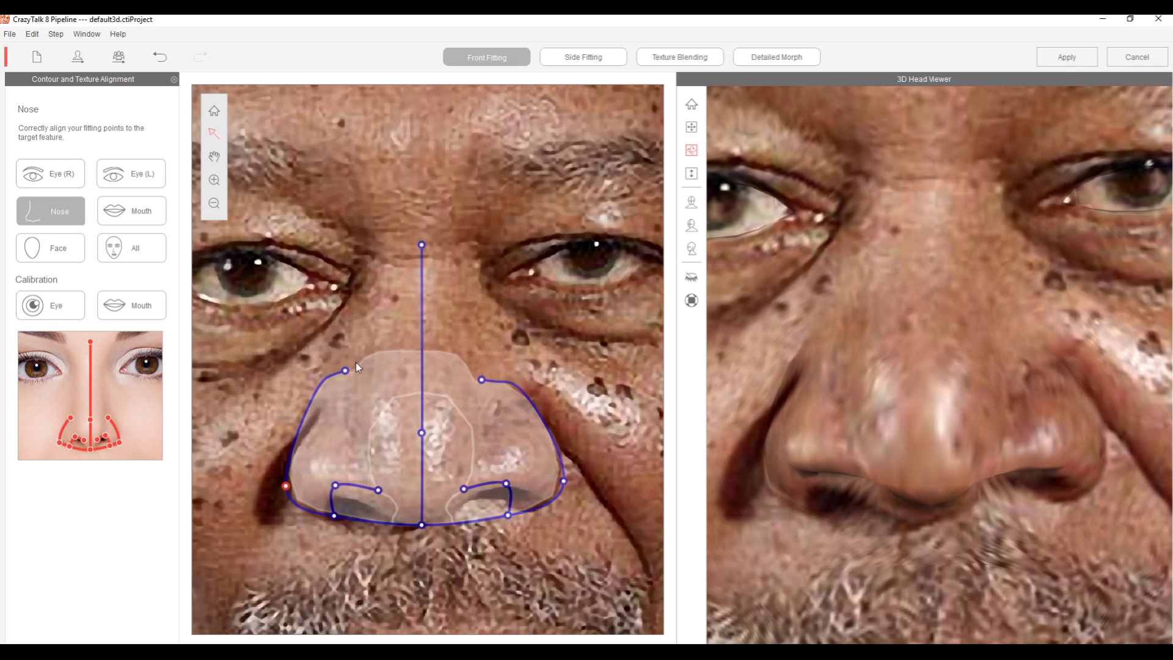
drag(343, 370, 364, 377)
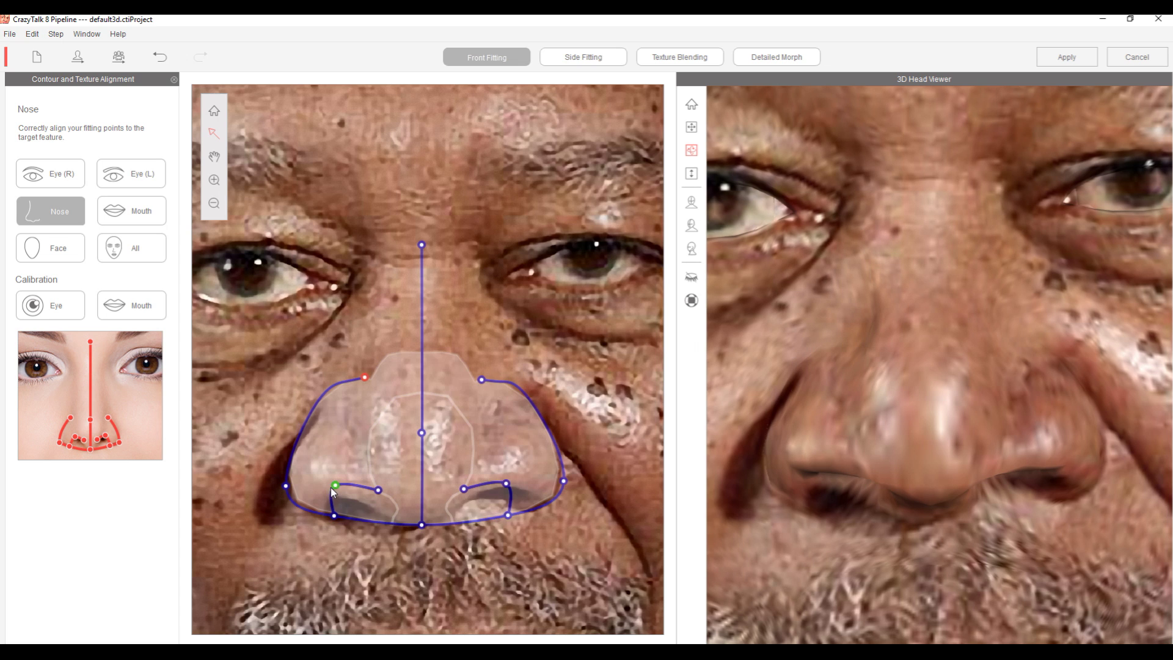
Adjust the control points of both nostril curves to follow the nostril openings in the photo.
drag(335, 486, 333, 519)
click(335, 517)
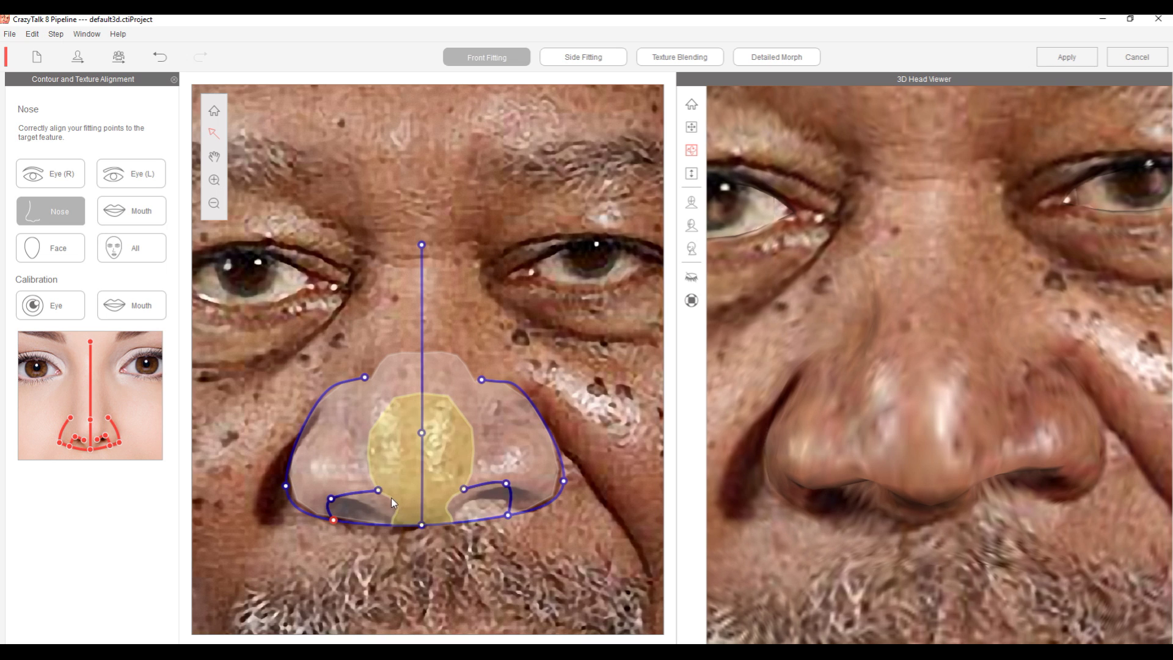
drag(377, 488, 374, 509)
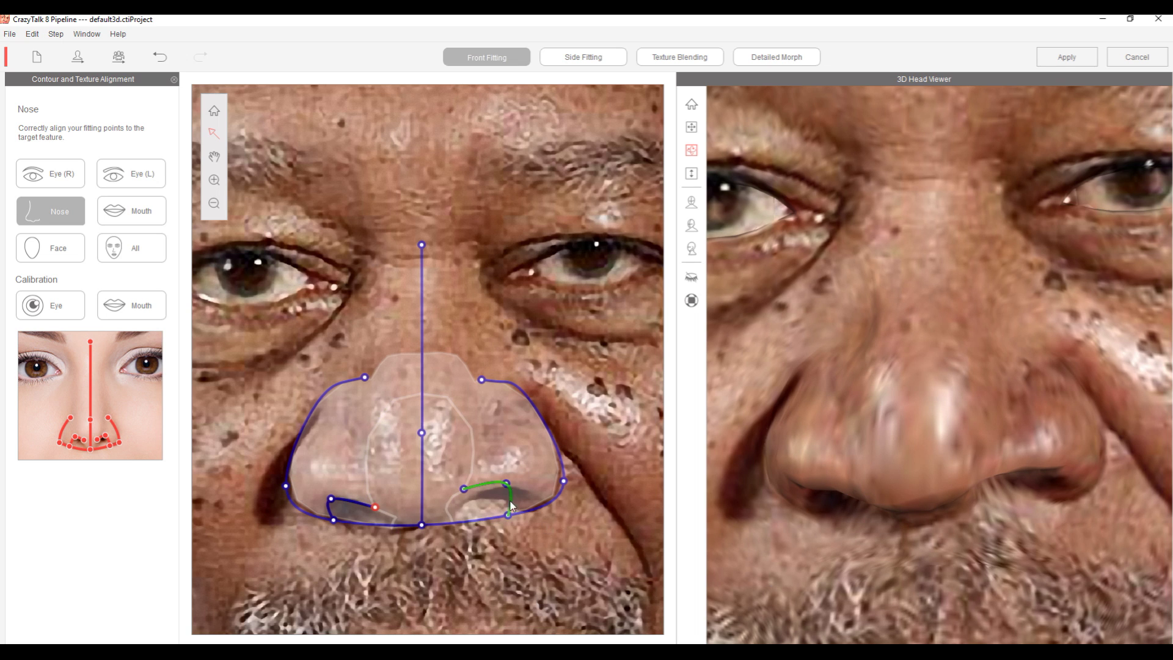
drag(508, 483, 537, 491)
mouse_move(464, 489)
mouse_down()
mouse_move(471, 501)
mouse_move(484, 492)
mouse_up()
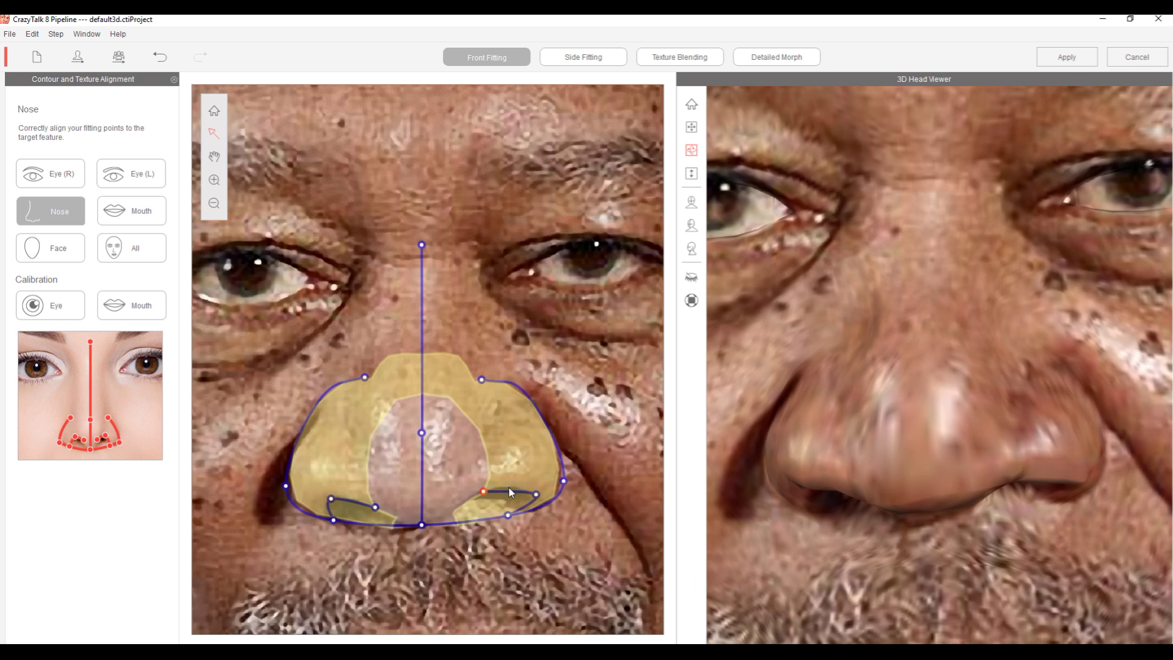
Move the outer point of the nostril curve on the photo's right side inward and nudge the opposite nose-wing point slightly outward.
drag(535, 497, 525, 495)
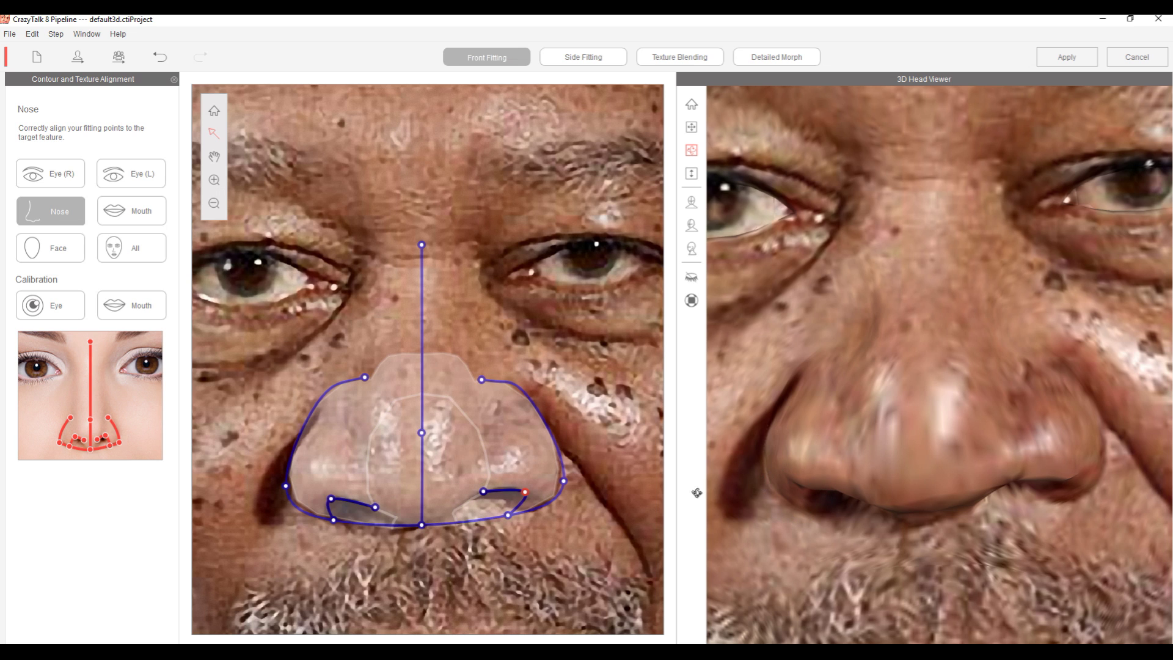
drag(284, 487, 283, 487)
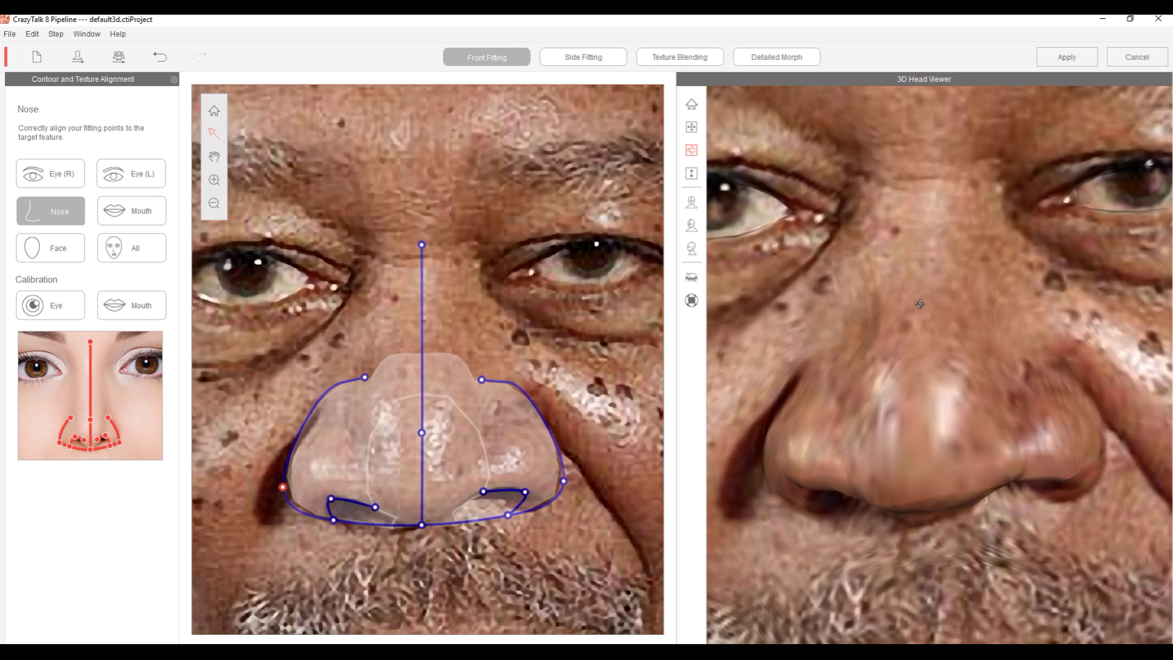
Switch to mouth fitting and move the whole mouth contour down so its center line follows the parting of the photo's lips.
click(126, 211)
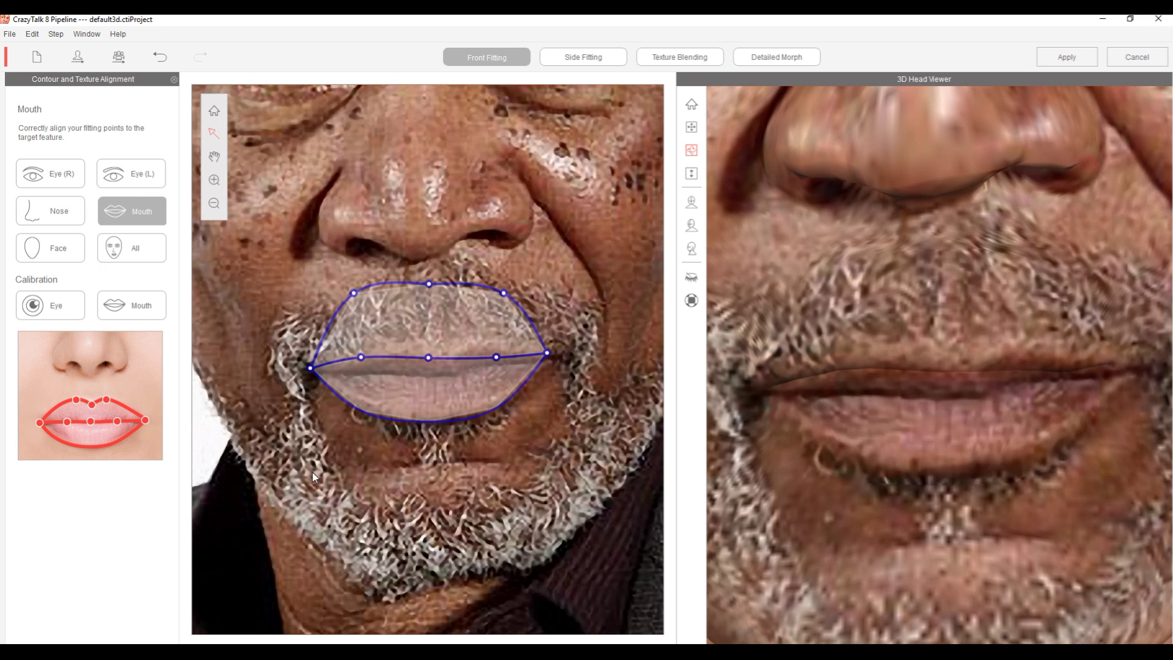
click(391, 357)
drag(391, 357, 396, 372)
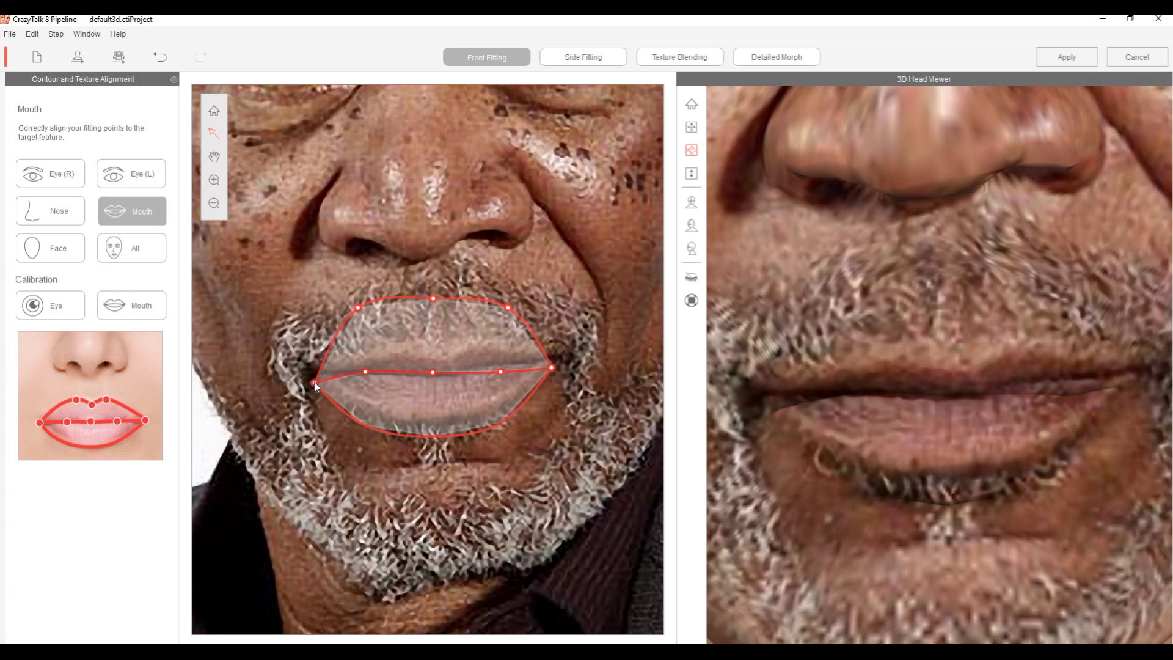
drag(315, 383, 311, 375)
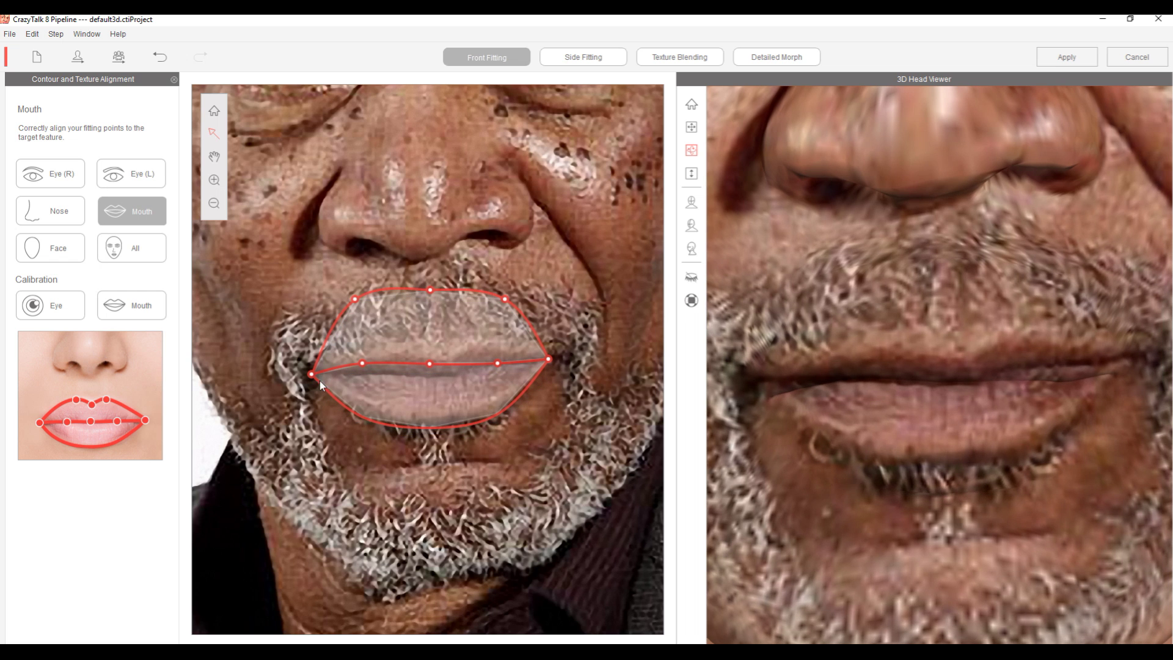
drag(398, 365, 399, 373)
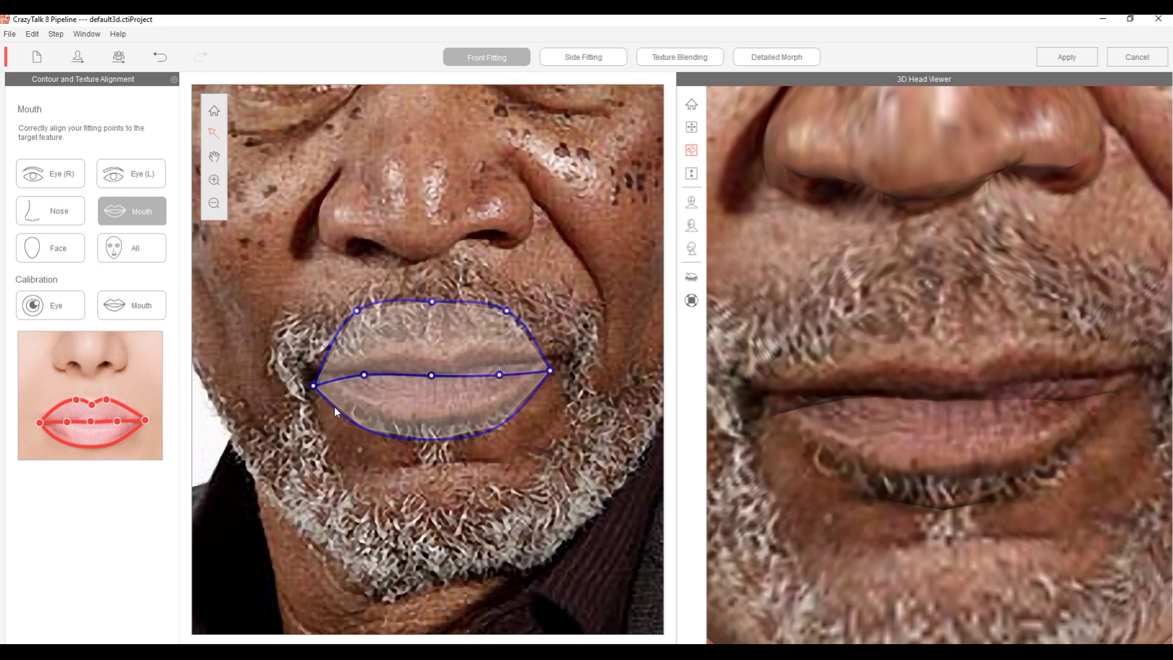
Fit the mouth corners and center-line points to the parting of the lips, and raise the lower lip outline to the lip's edge.
drag(314, 385, 312, 377)
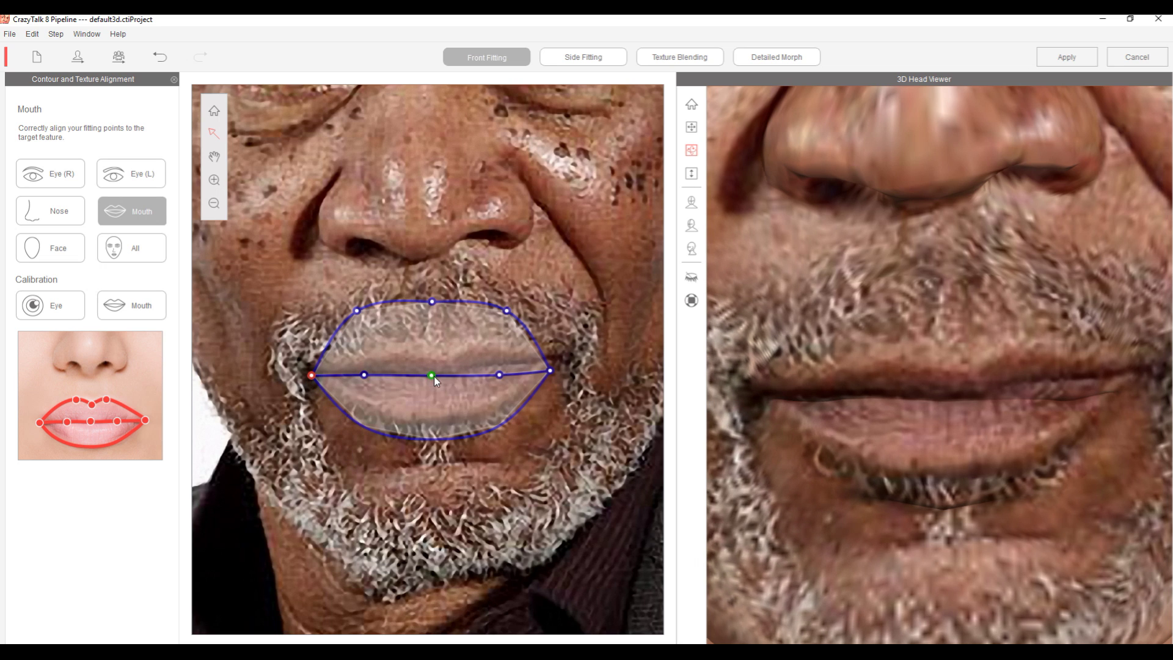
drag(432, 376, 437, 376)
drag(550, 371, 558, 362)
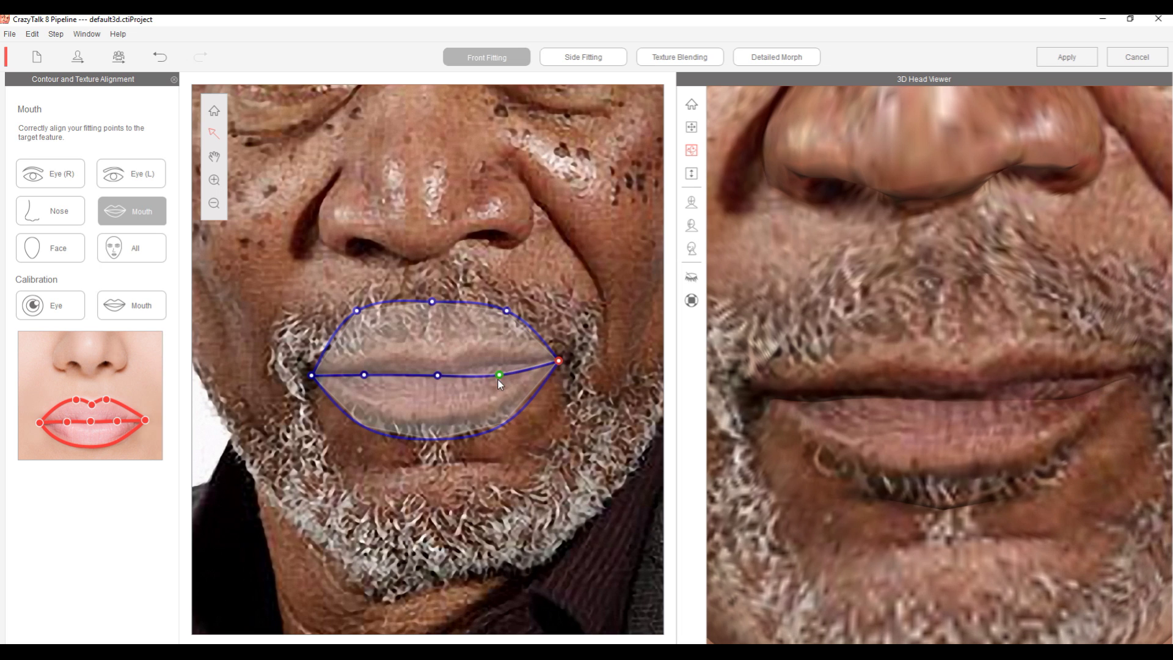
drag(497, 372, 501, 368)
drag(442, 413, 448, 377)
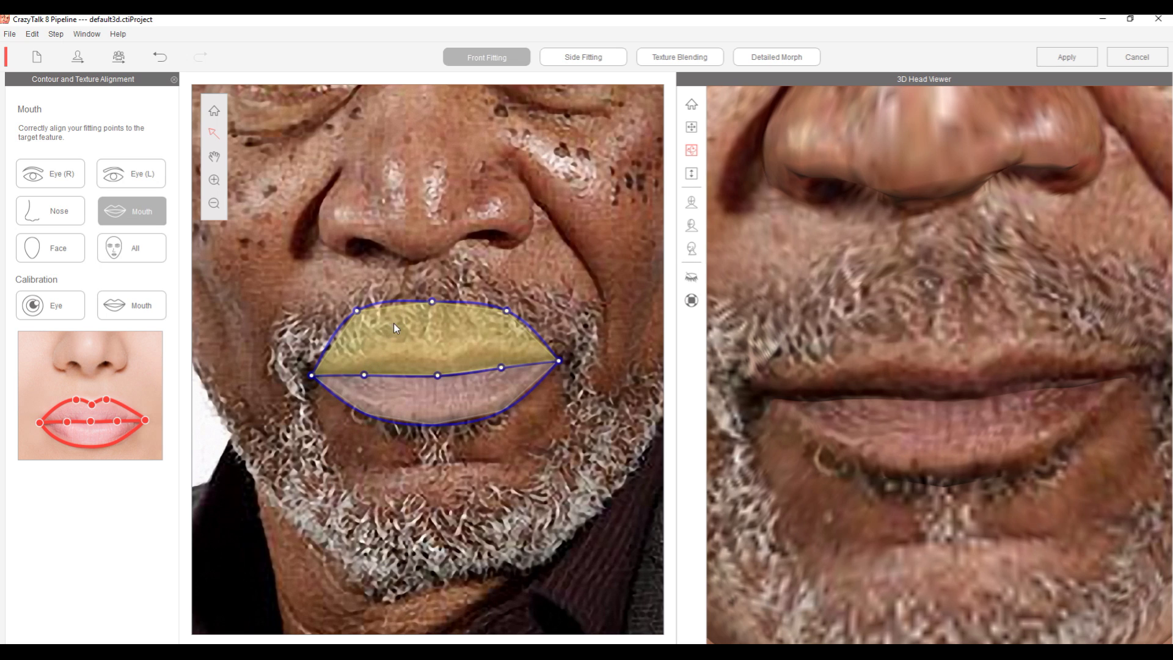
Lower the upper lip outline and its three points to the photo's thin upper lip, and extend the right-side mouth corner slightly outward.
drag(395, 327, 406, 354)
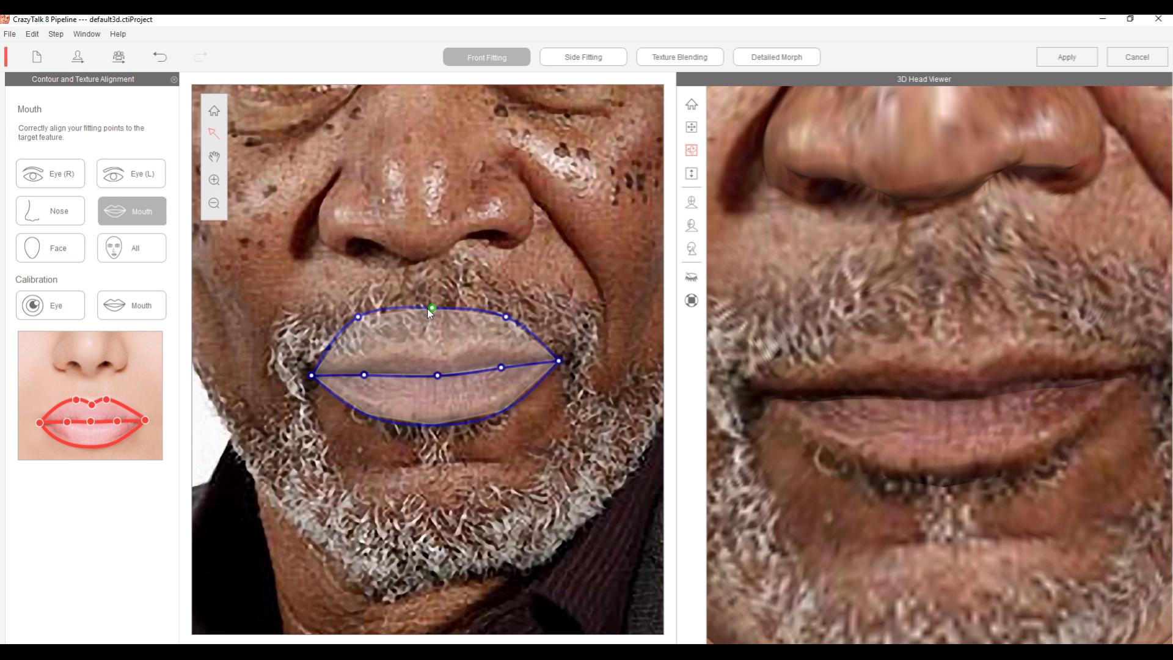
drag(432, 312, 442, 350)
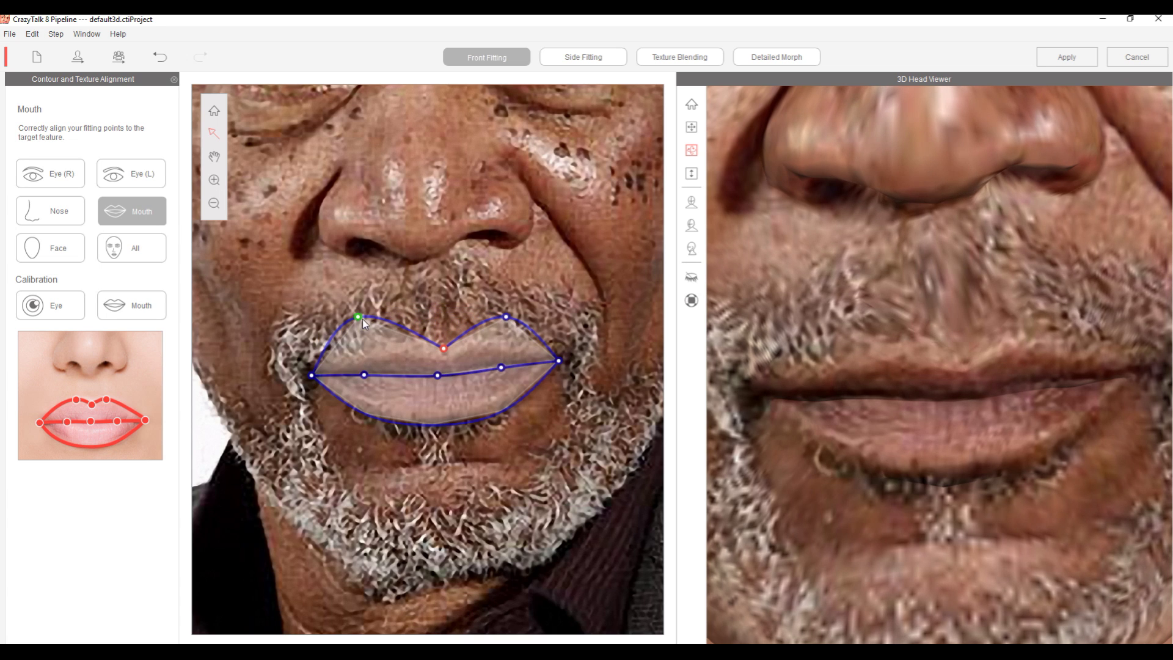
drag(358, 317, 372, 354)
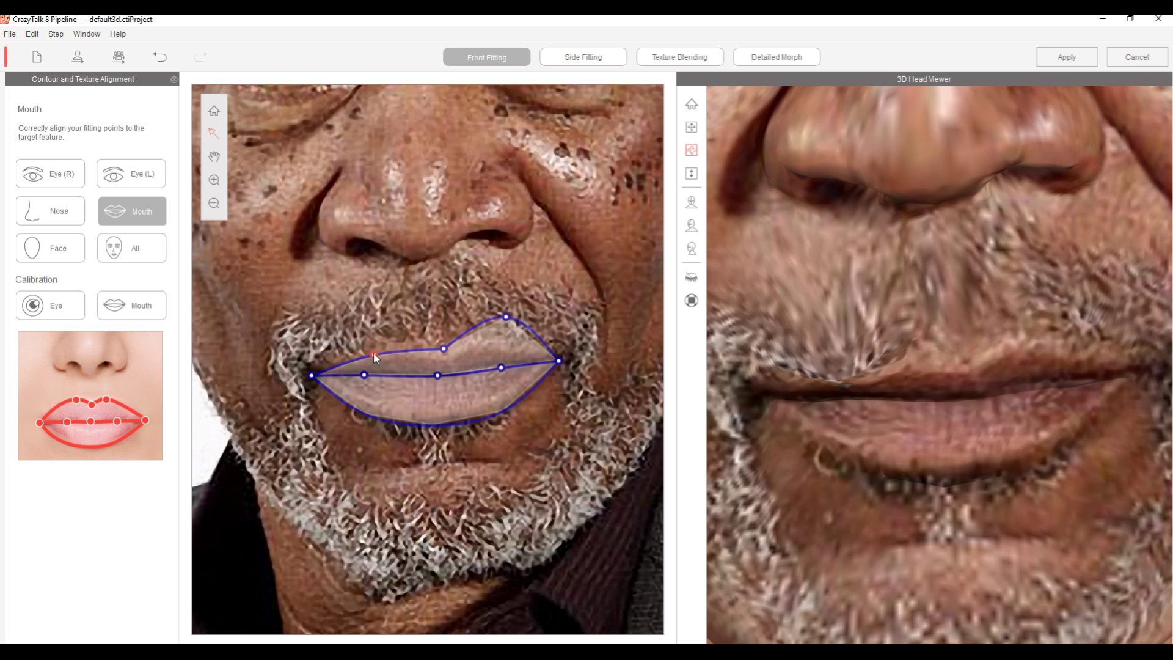
drag(507, 317, 506, 345)
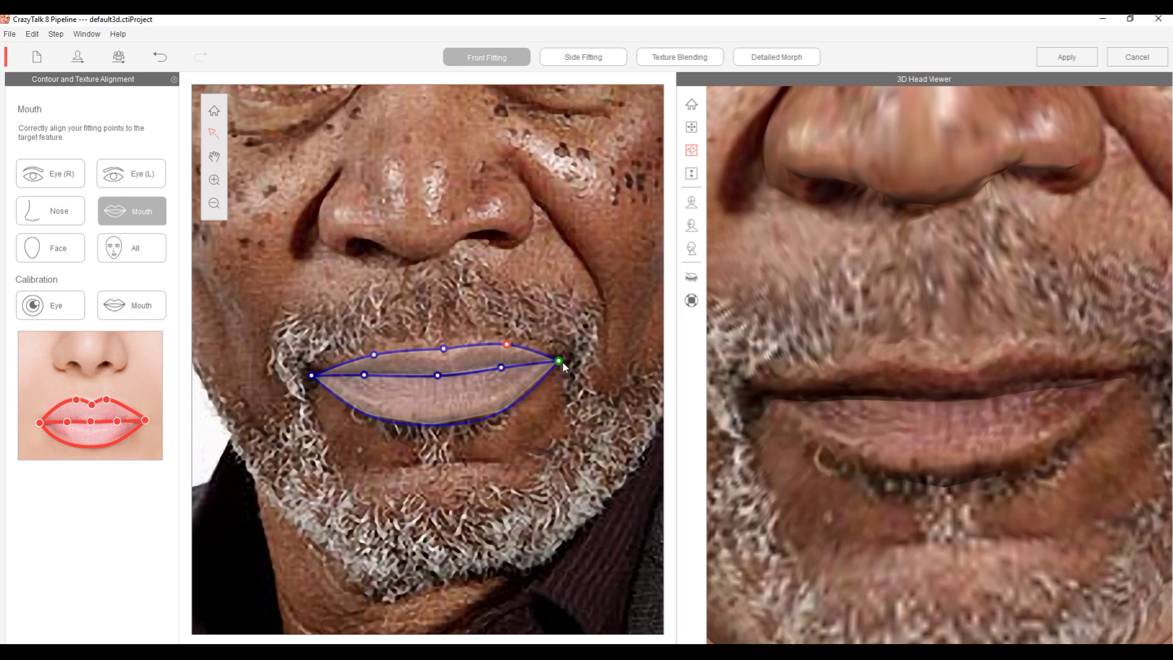
drag(560, 361, 565, 359)
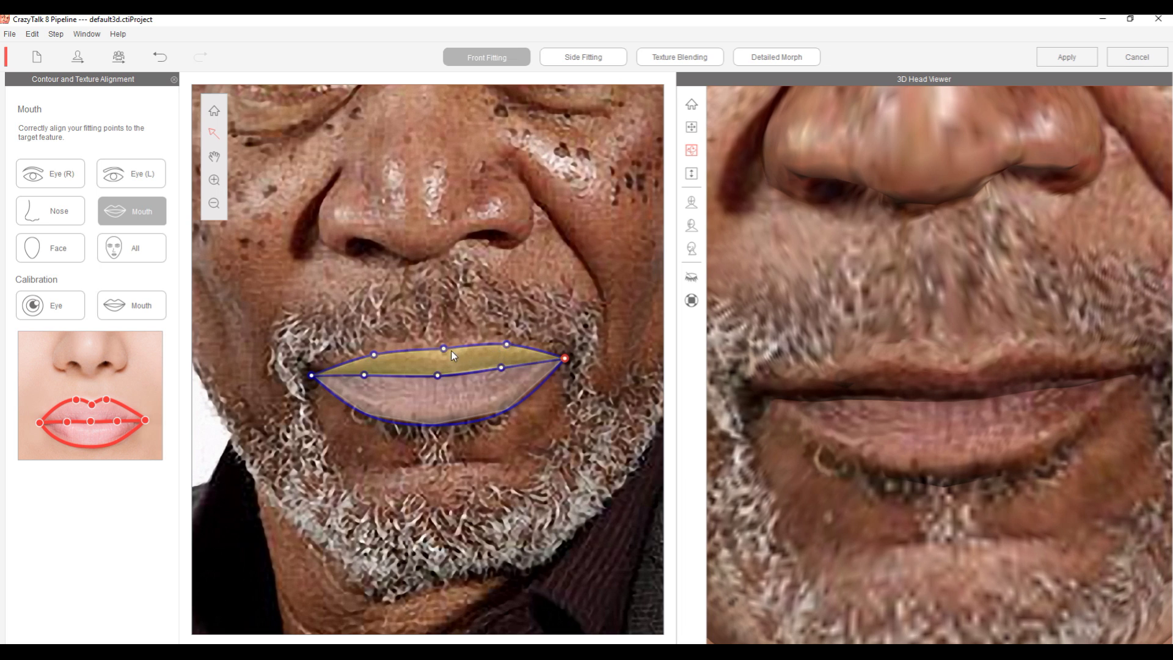
drag(441, 349, 440, 349)
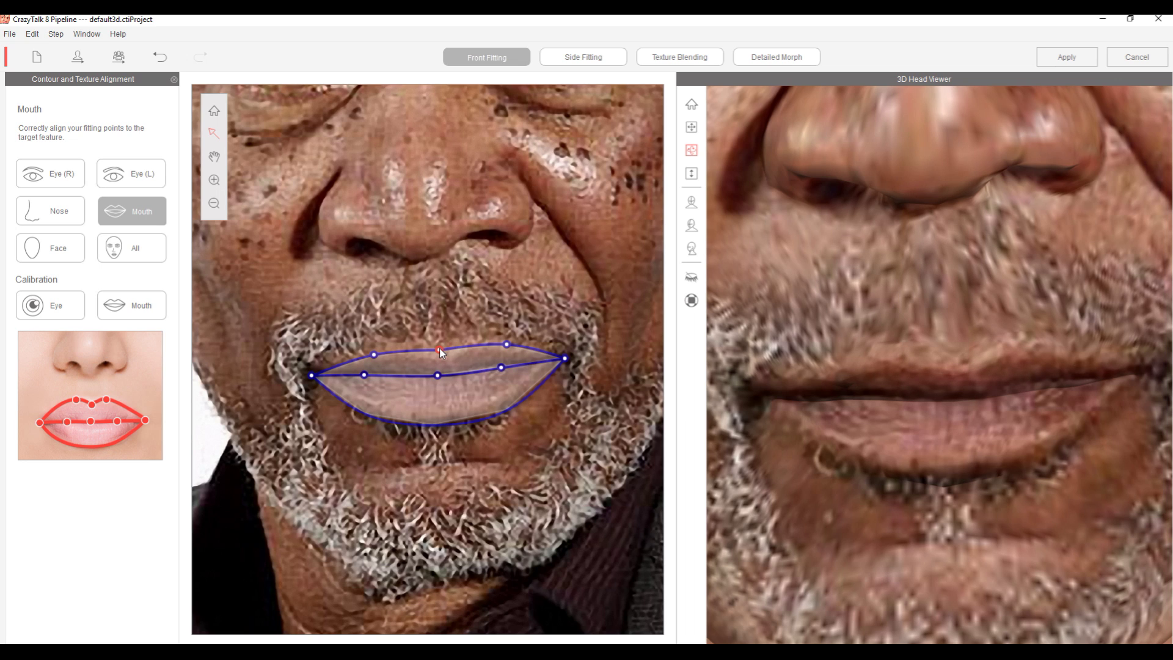
click(374, 352)
Open the mouth calibration and preview the Vowel and Consonant mouth motions on the 3D head.
click(141, 303)
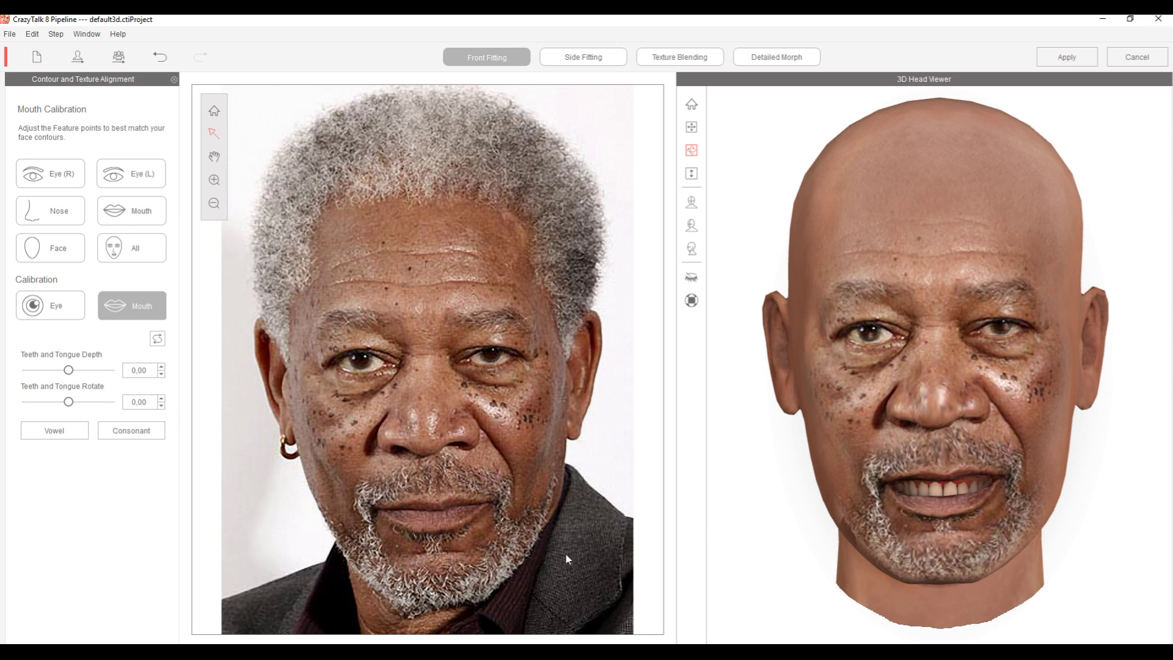
click(54, 431)
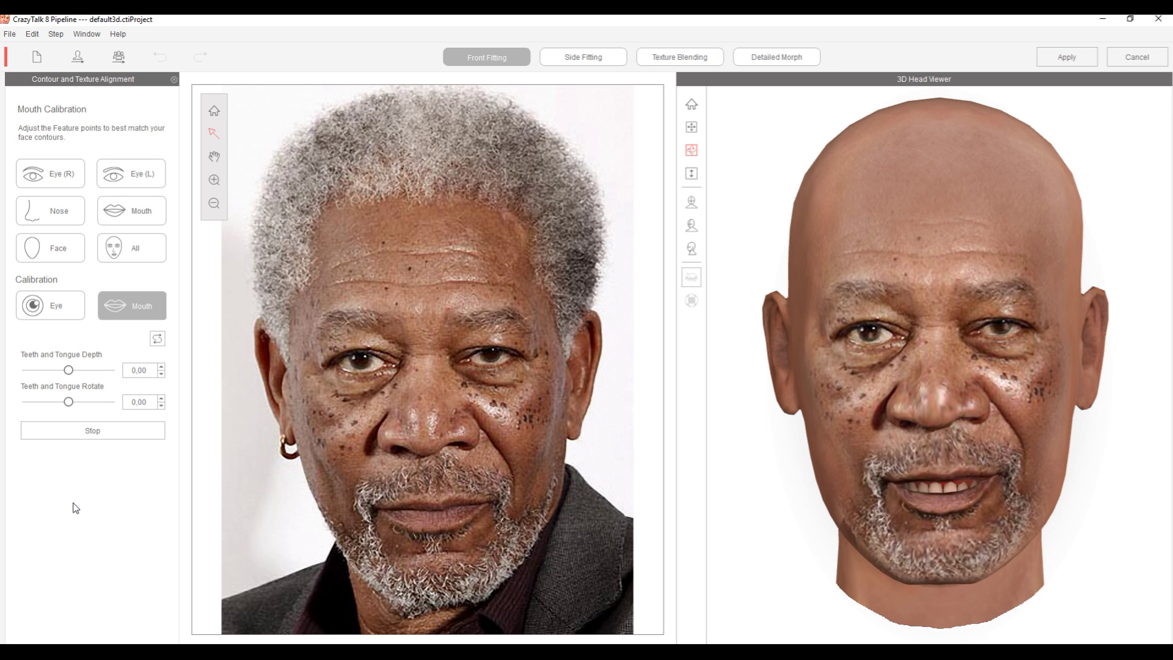
click(120, 431)
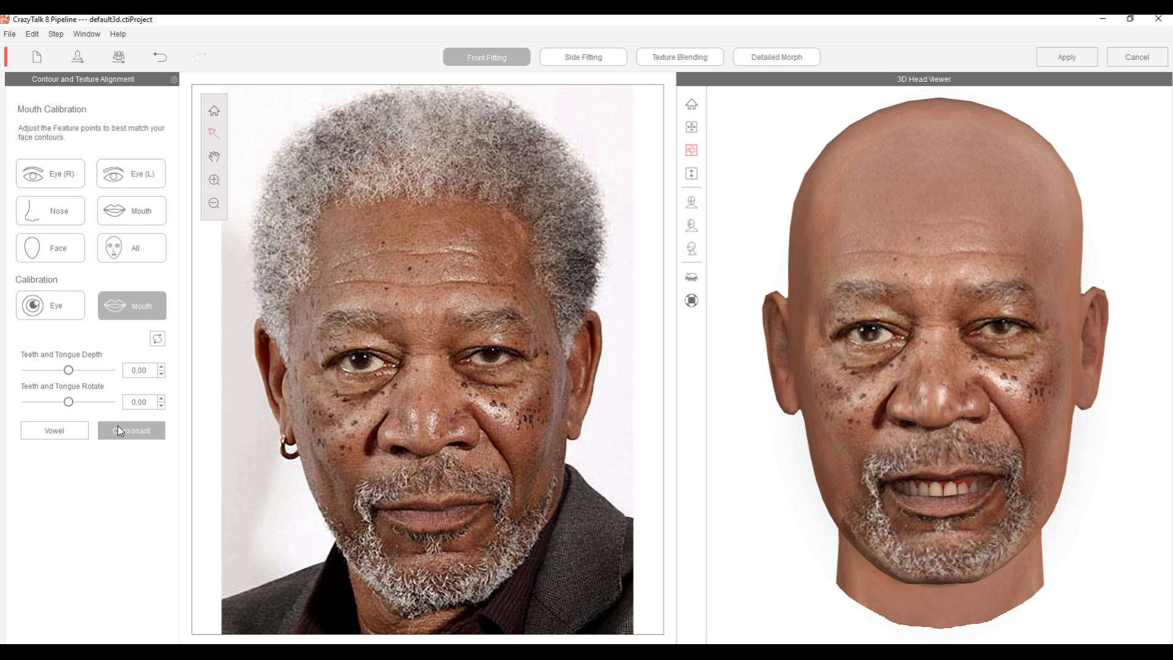
click(122, 431)
key(F9)
Switch to face fitting, raise the two upper jaw points on the photo's left side, and nudge the cheek area beside them.
click(57, 250)
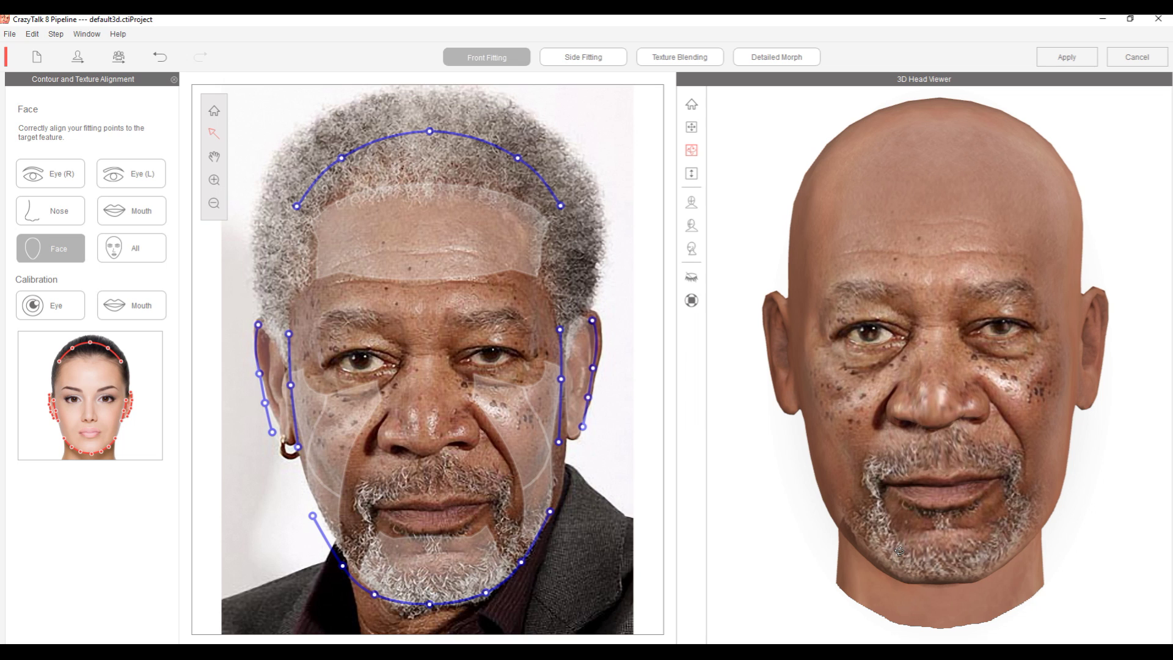
click(559, 442)
drag(312, 516, 314, 507)
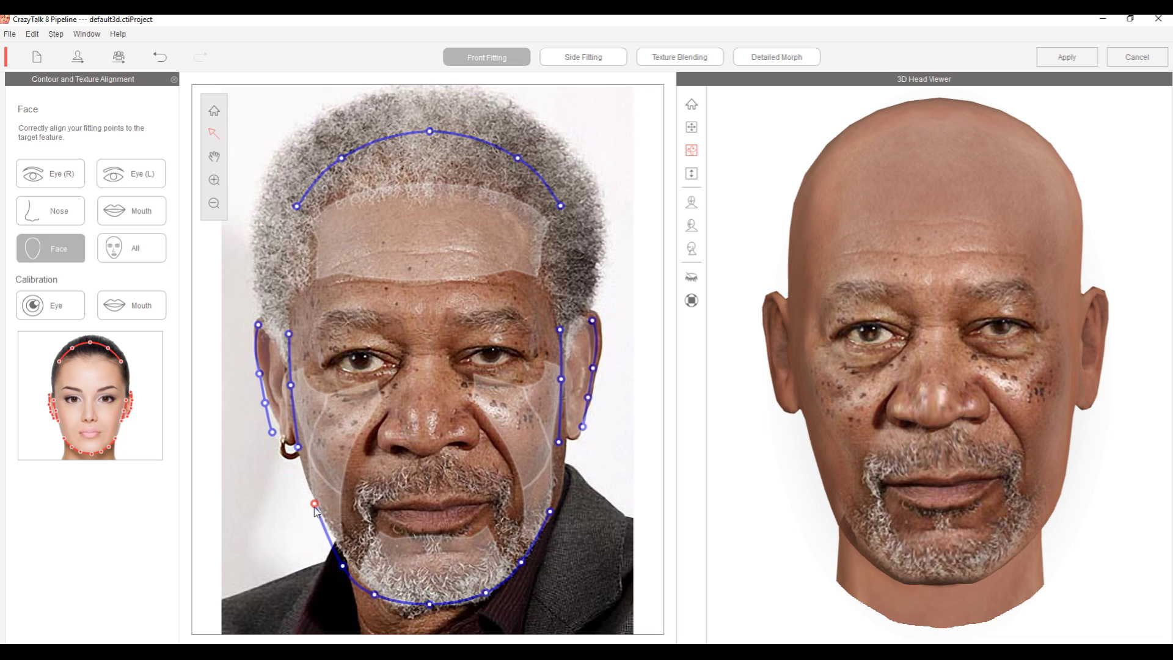
drag(344, 566, 345, 557)
click(331, 436)
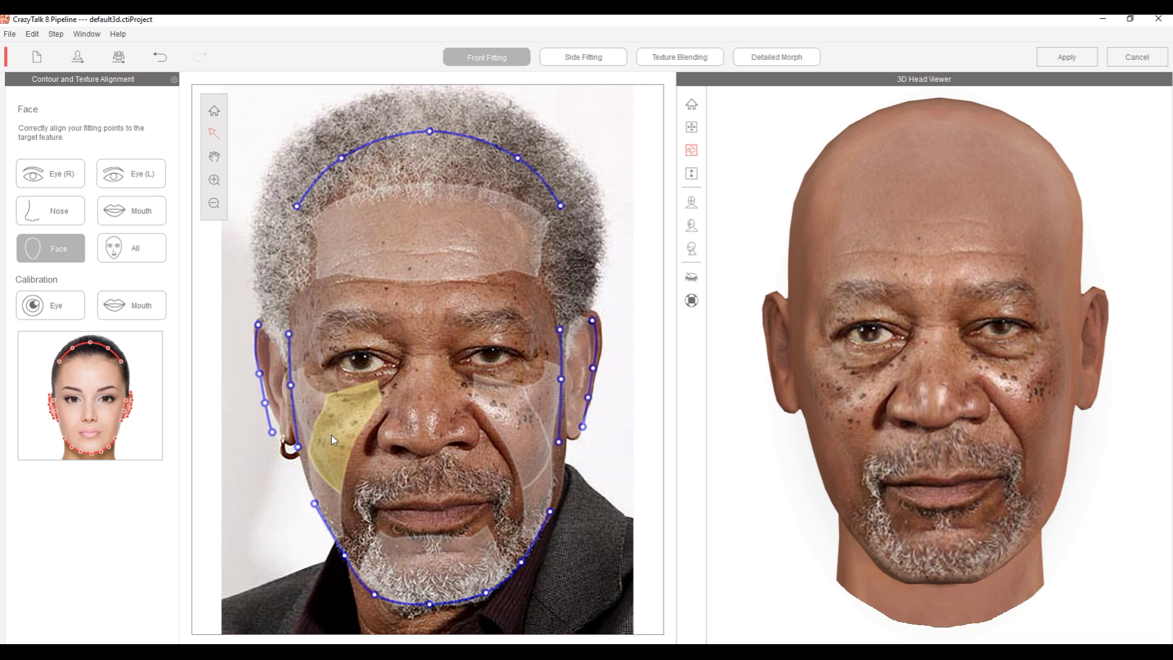
mouse_move(333, 439)
mouse_down()
mouse_move(333, 462)
mouse_move(332, 439)
mouse_up()
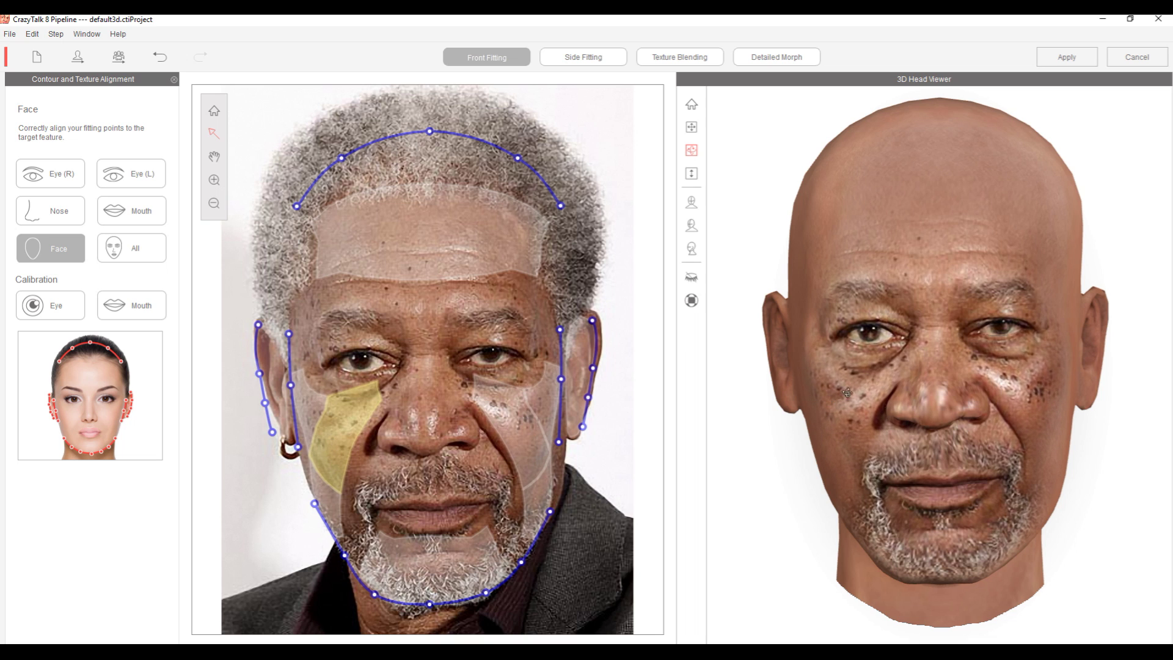
drag(351, 421, 348, 423)
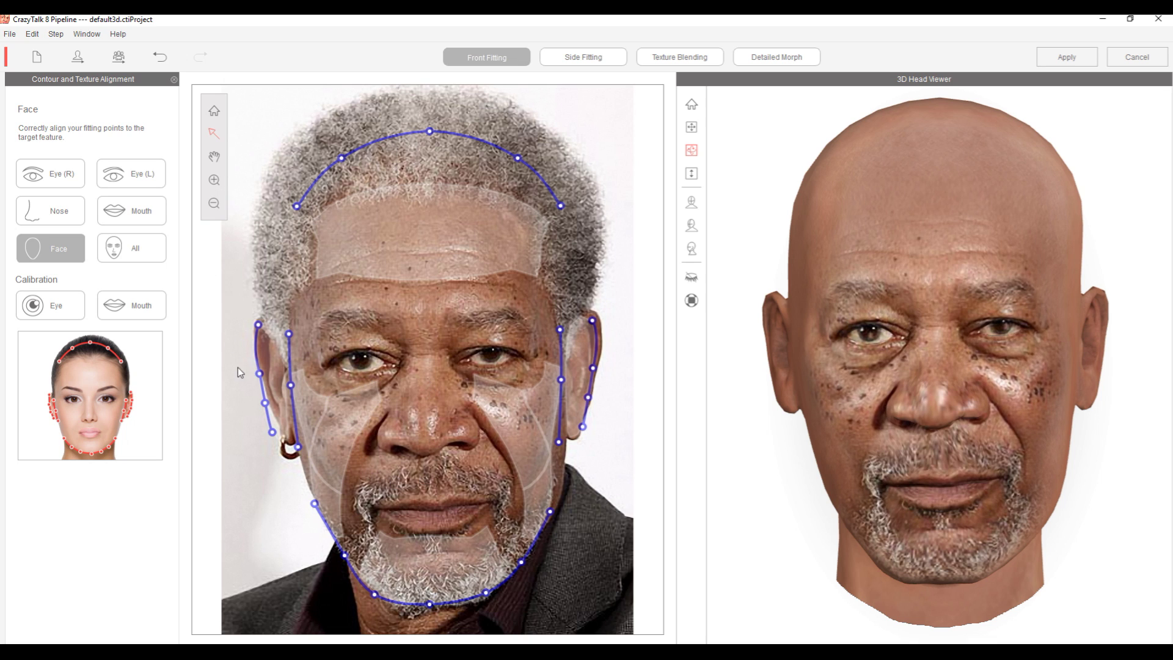
Fit the lower points of the outer ear curve on the photo's left side to the earlobe and ear edge.
drag(273, 435, 284, 441)
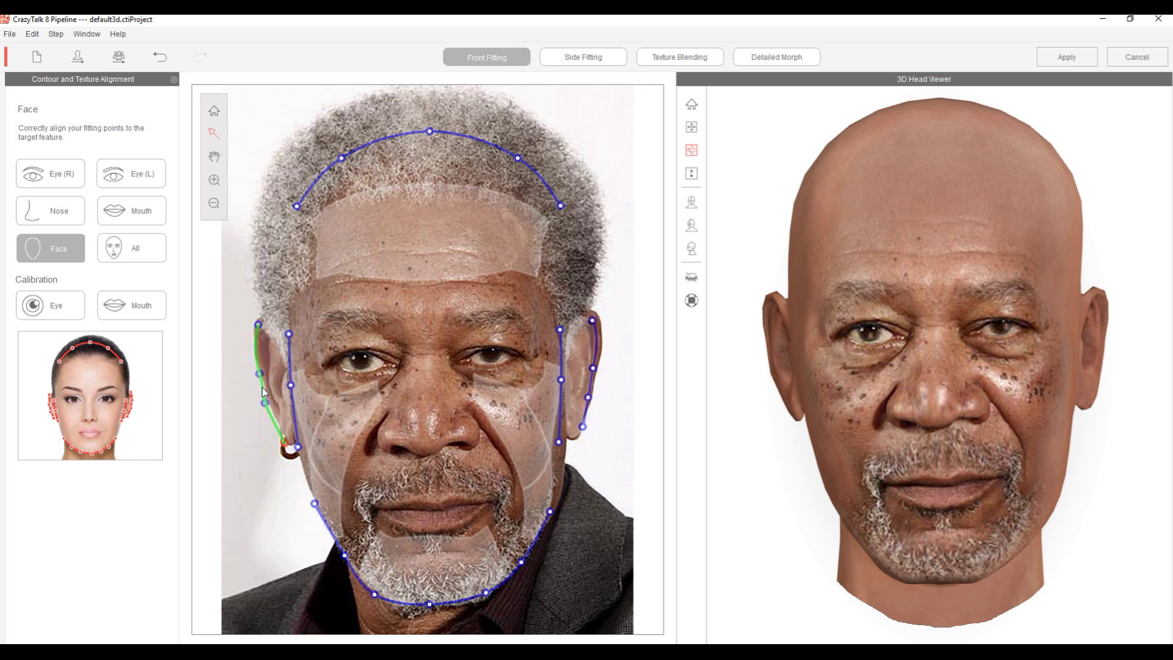
drag(264, 403, 268, 403)
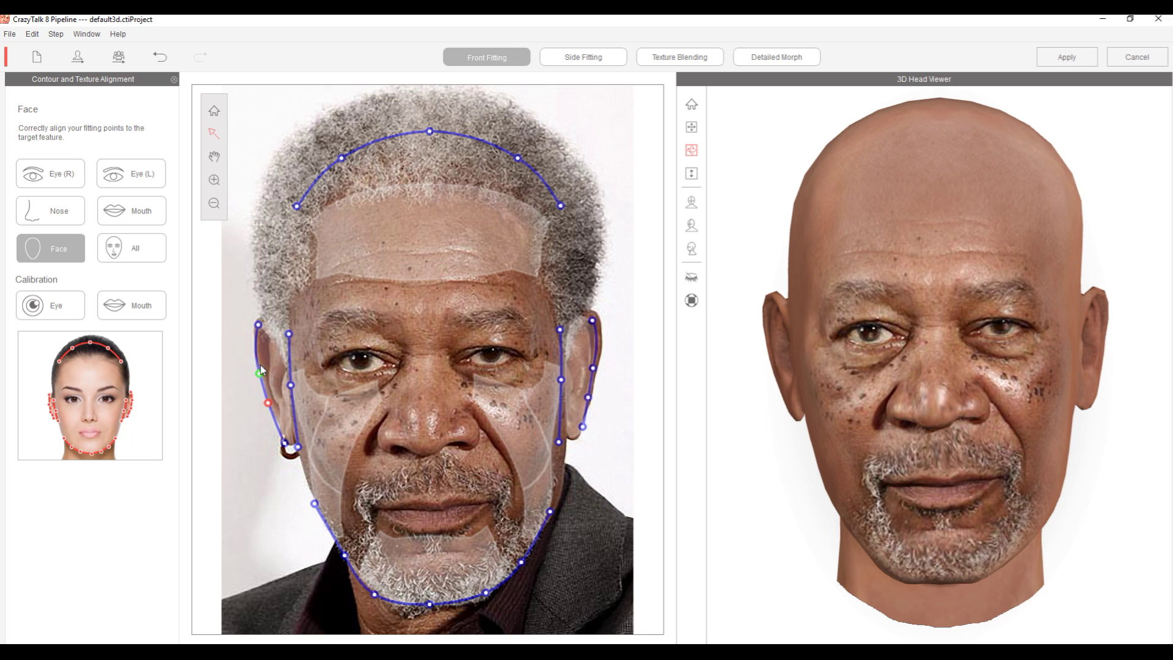
mouse_move(273, 371)
mouse_down()
mouse_move(268, 397)
mouse_move(283, 401)
mouse_move(278, 338)
mouse_move(270, 366)
mouse_move(277, 348)
mouse_move(248, 374)
mouse_move(267, 365)
mouse_up()
Shift the face-side line on the photo's right outward to the inner edge of the ear and adjust its upper end point.
click(562, 360)
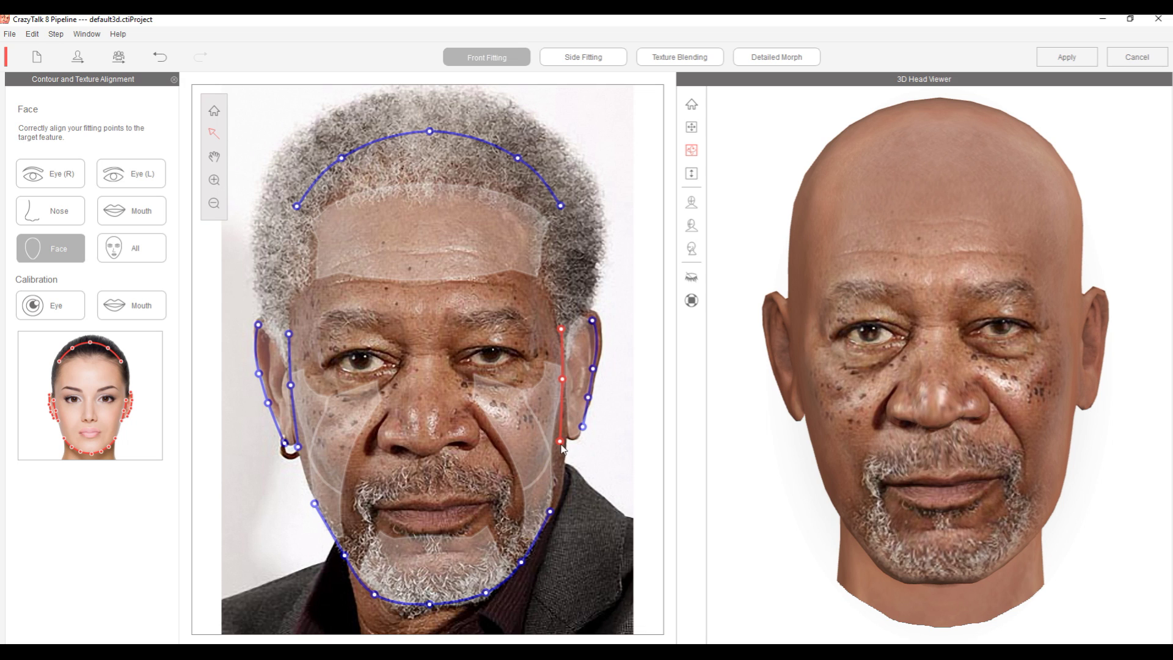
drag(561, 444, 566, 444)
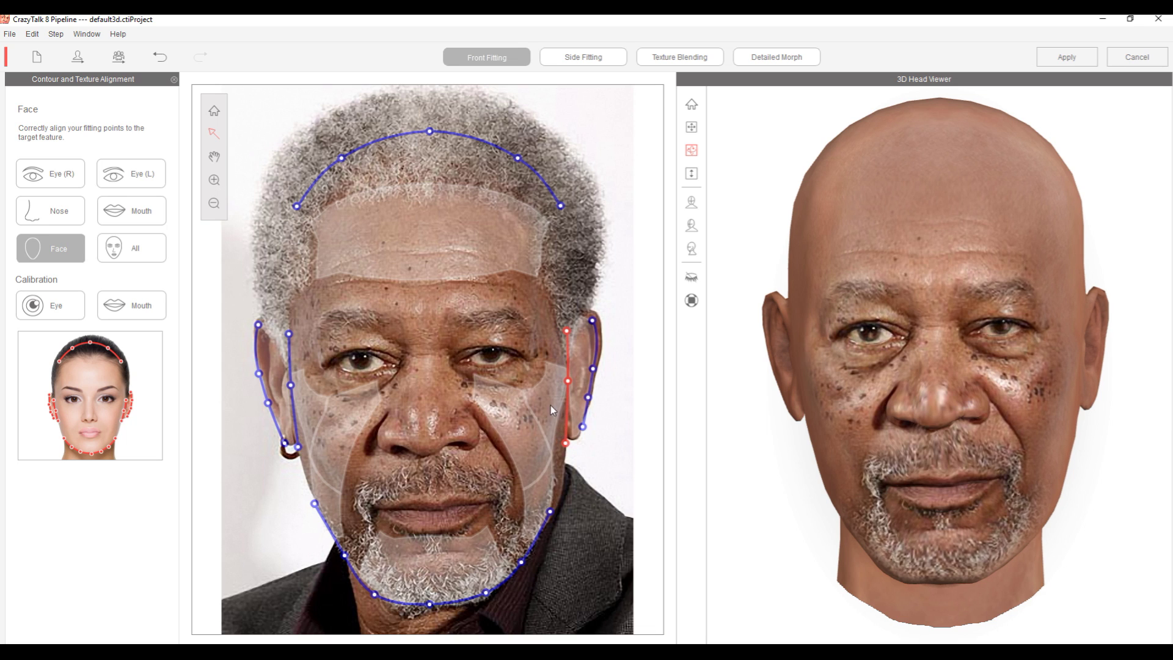
click(546, 363)
click(567, 332)
drag(567, 333, 566, 334)
Move the outer ear curve on the photo's right side up and outward, and fit its two lower points to the earlobe.
click(597, 344)
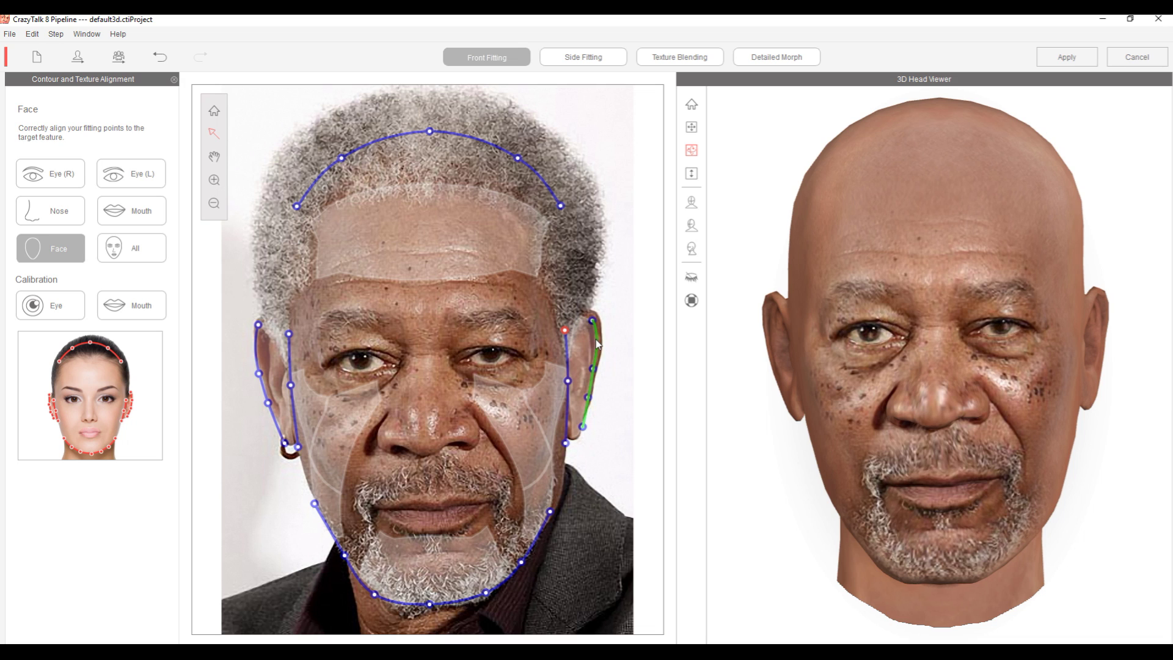
drag(597, 344, 600, 338)
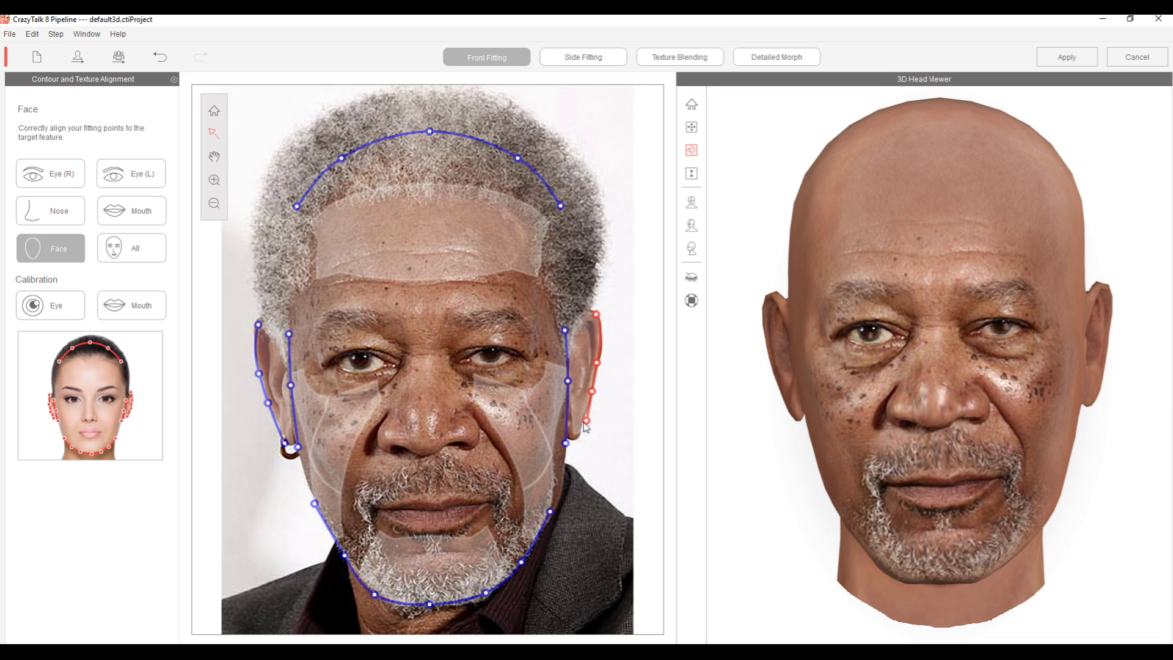
drag(587, 421, 585, 430)
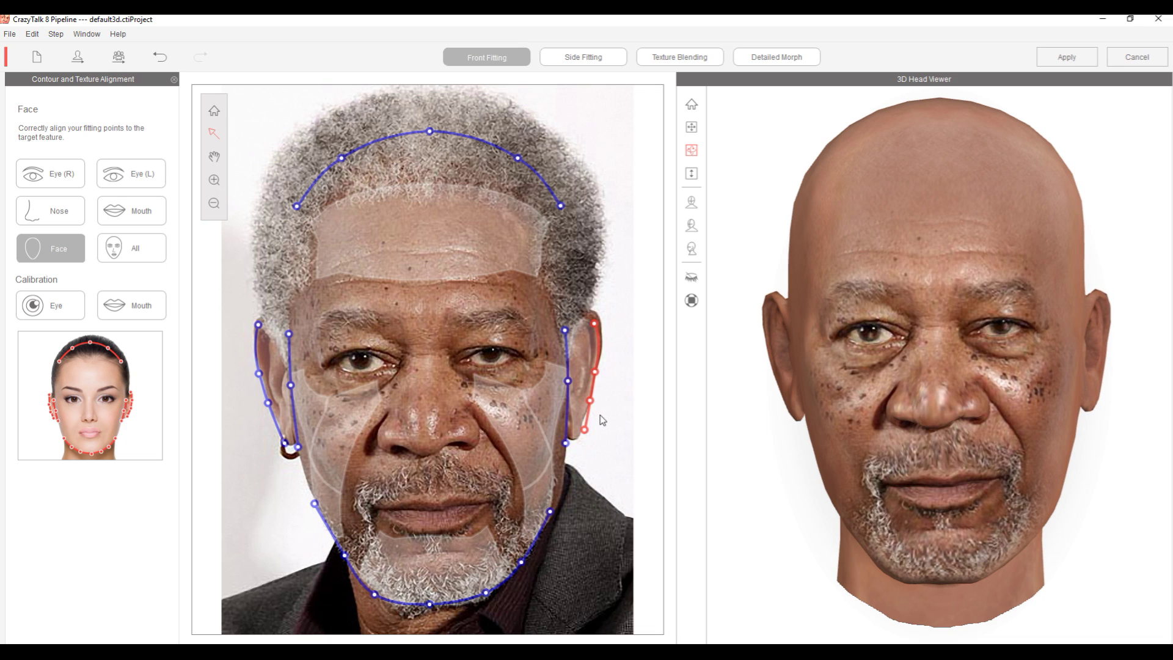
drag(597, 332, 601, 320)
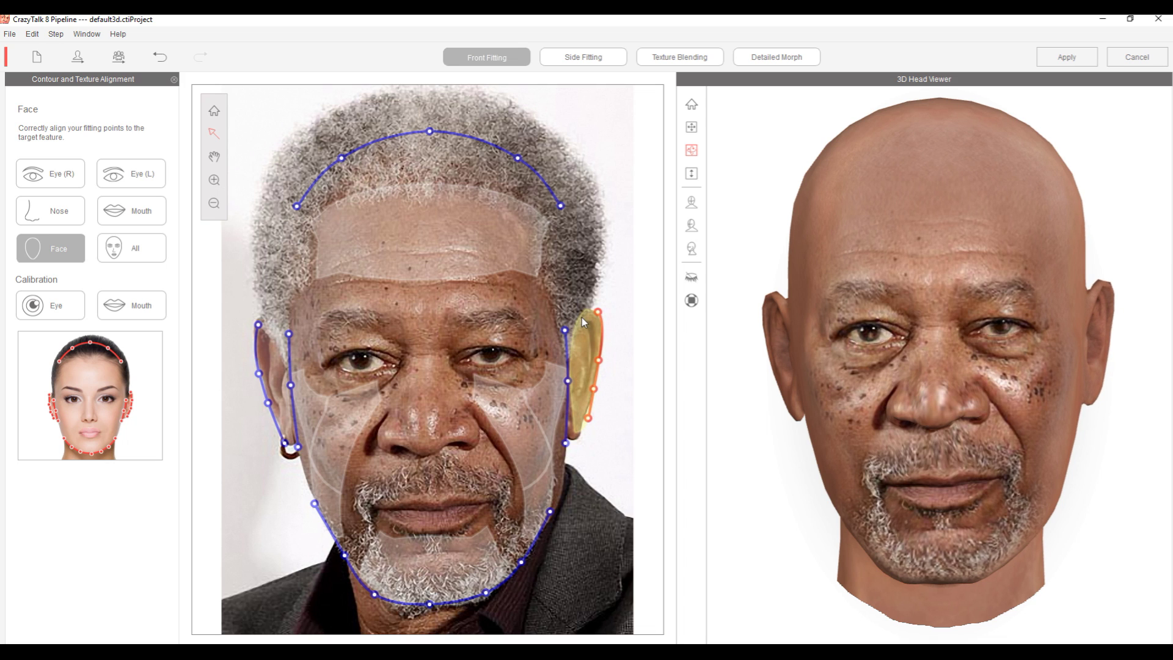
click(614, 395)
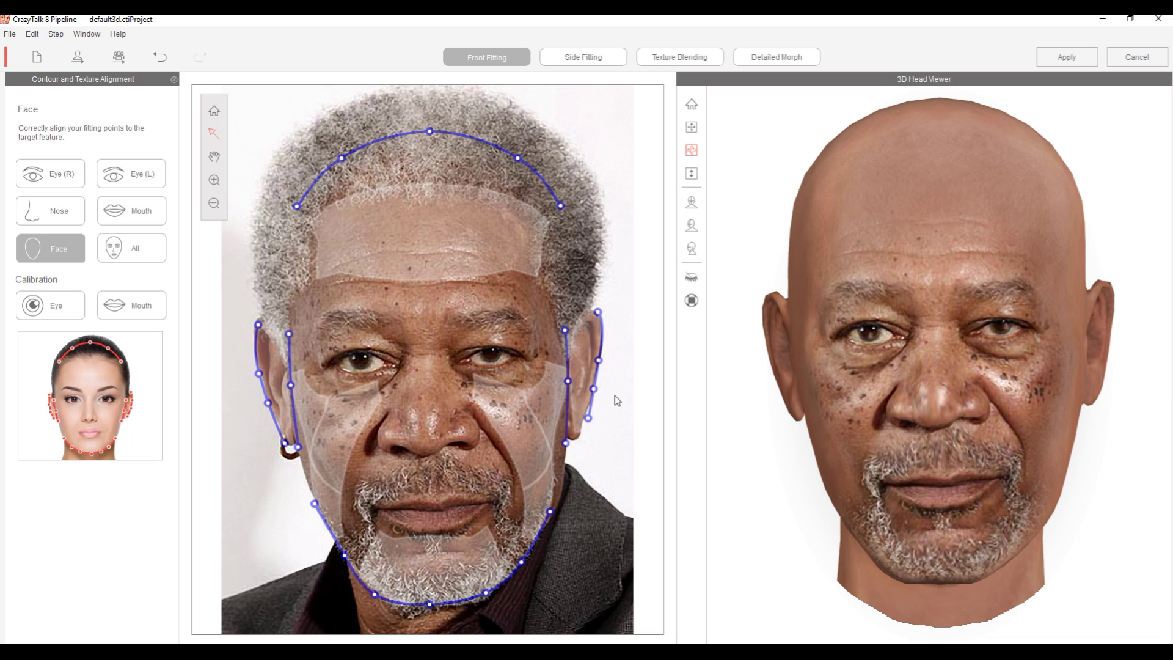
drag(588, 419, 580, 443)
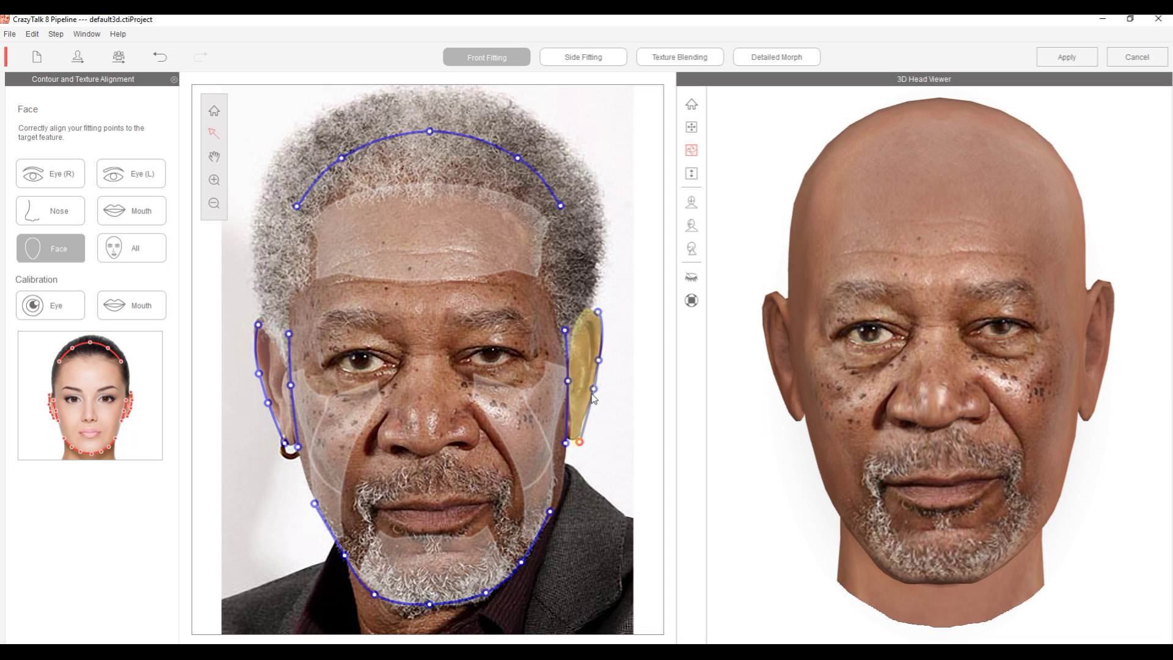
drag(595, 389, 588, 406)
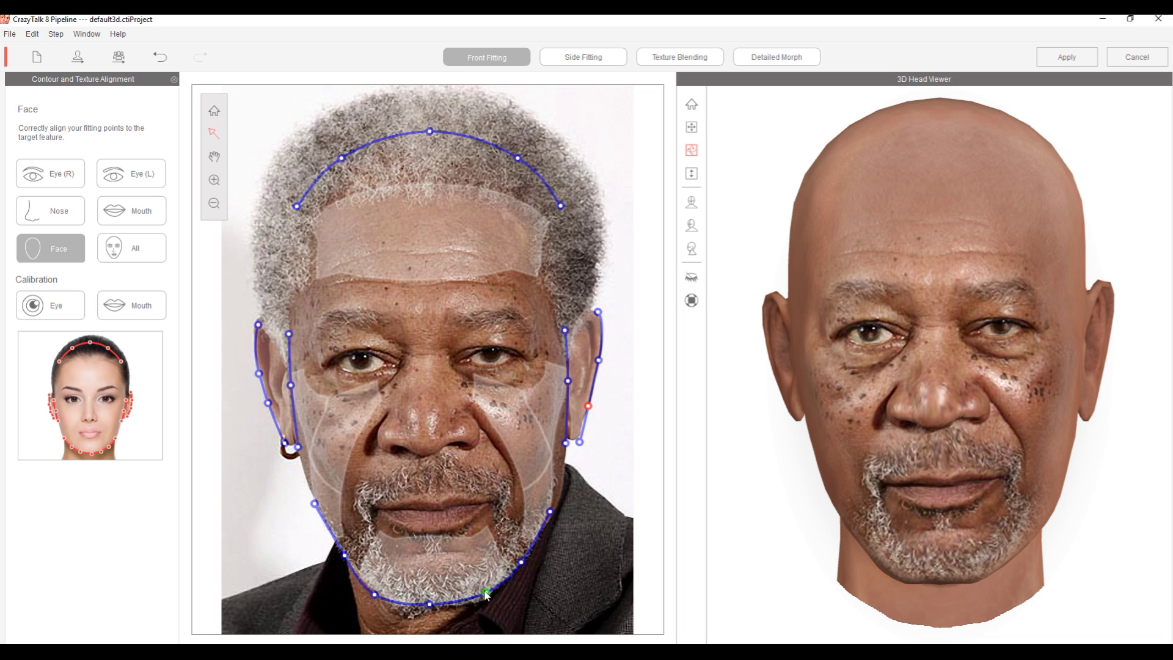
Lower the three chin contour points to the beard's lower edge on the front photo, and show all front fitting points.
drag(486, 592, 489, 600)
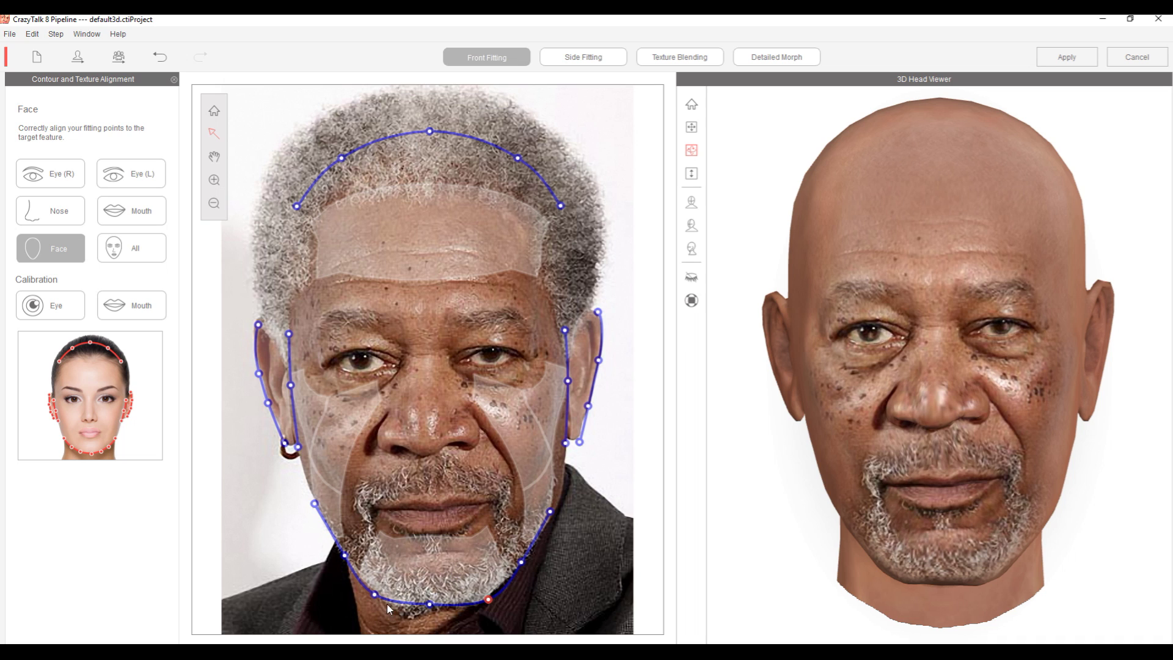
drag(377, 593, 380, 597)
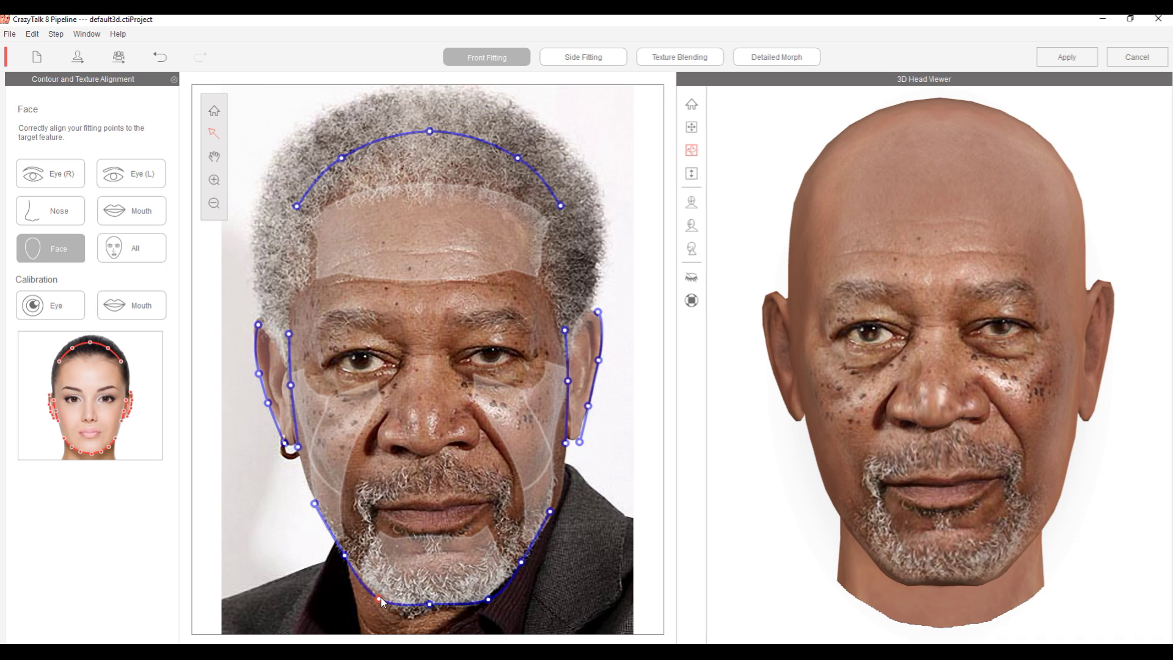
click(430, 605)
drag(428, 605, 429, 610)
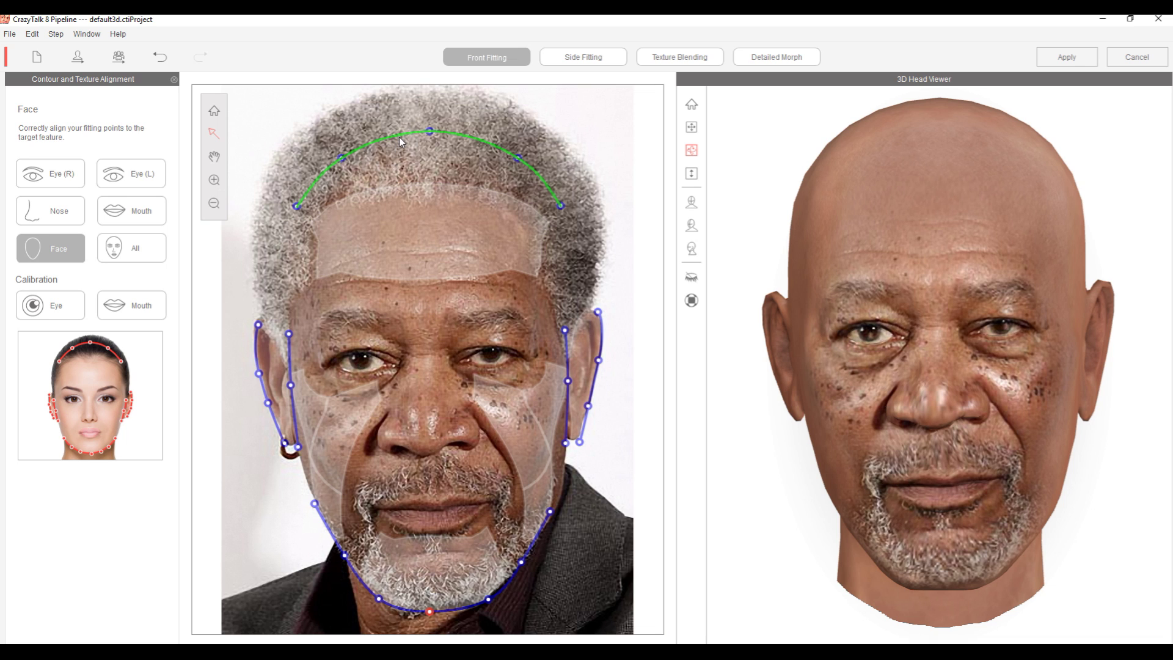
drag(787, 502, 402, 540)
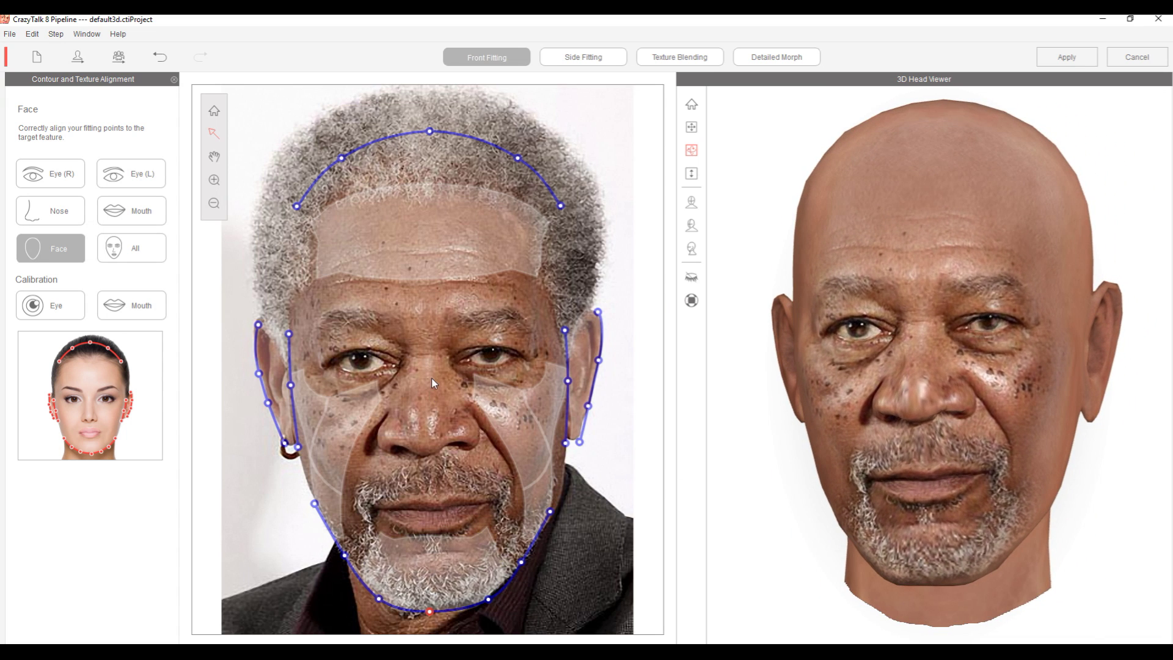
click(139, 247)
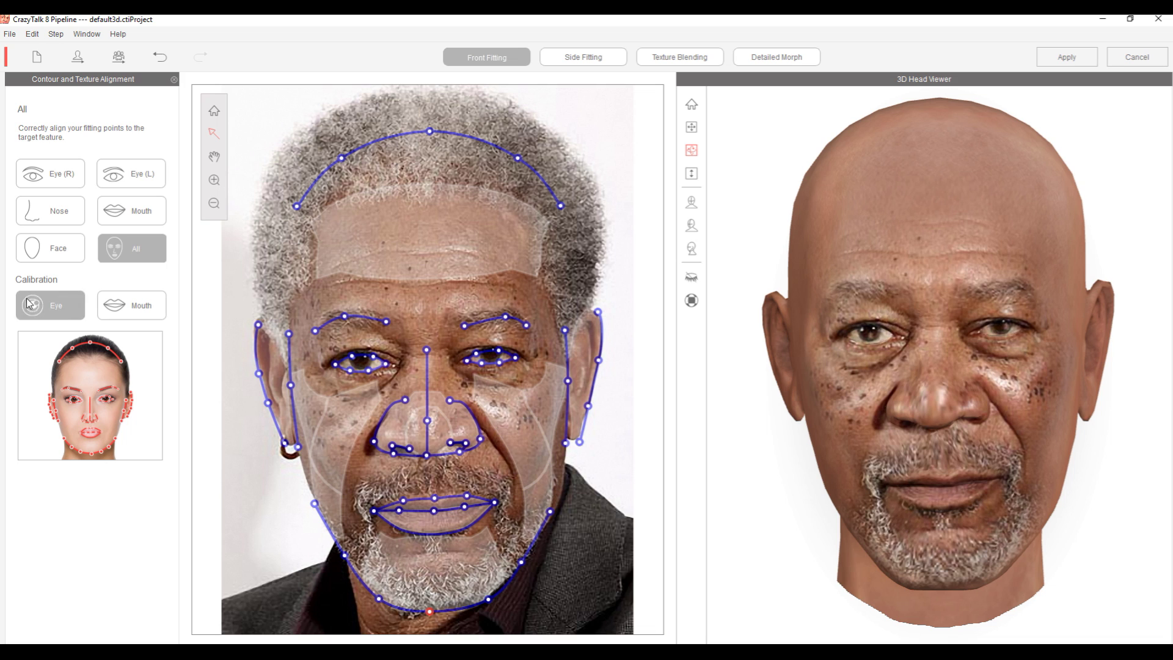
Switch to side fitting, shorten the rear of the eyebrow curve, raise its front end, and move the brow profile point slightly forward.
click(570, 60)
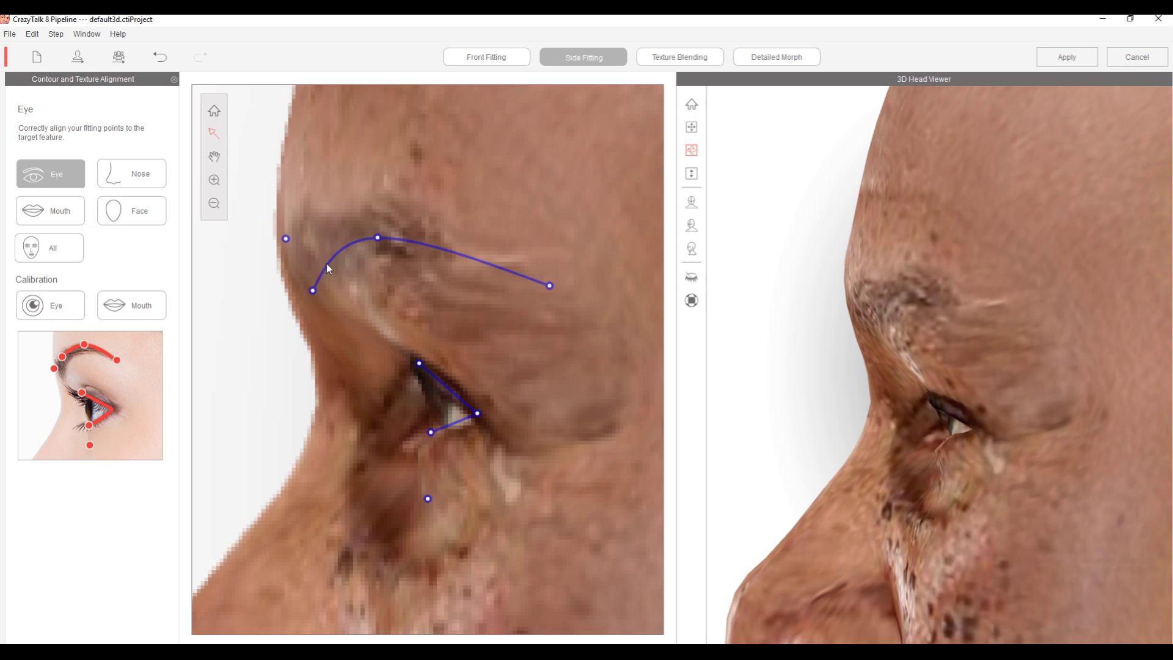
click(550, 286)
drag(537, 282, 496, 268)
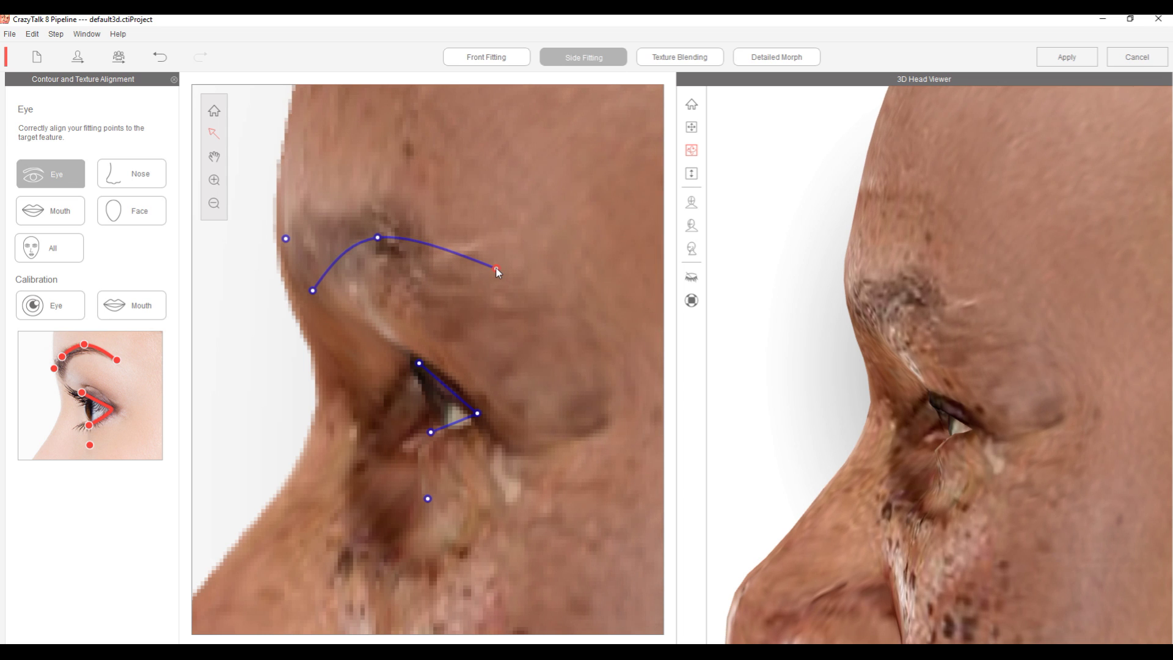
scroll(790, 345, down, 5)
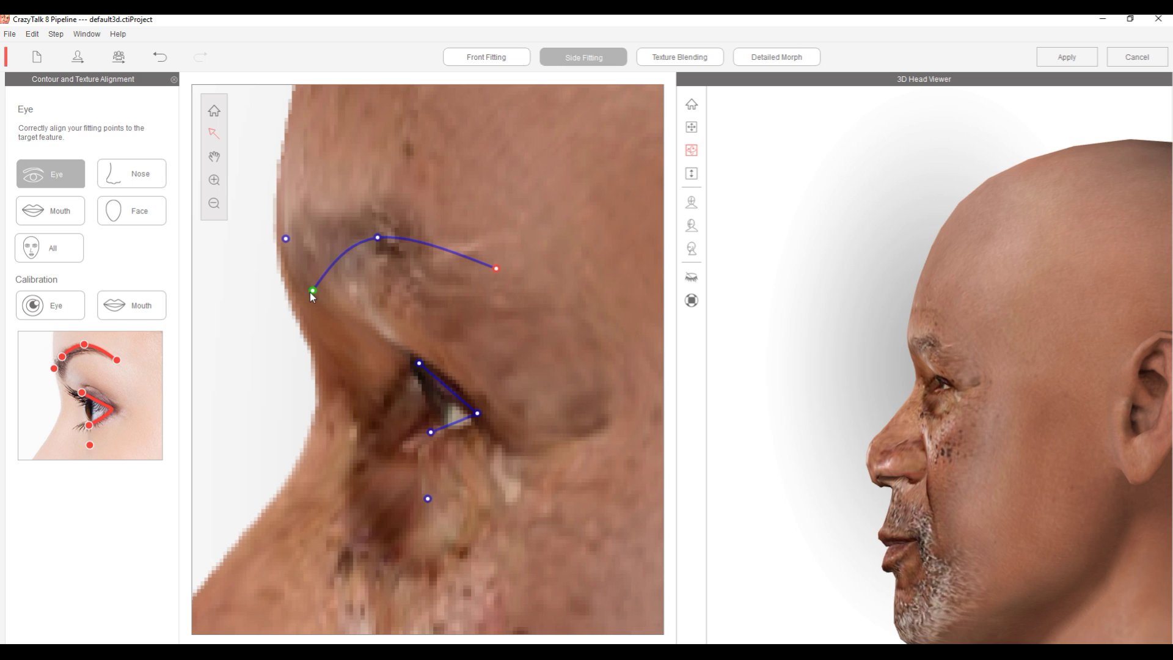
drag(309, 284, 302, 265)
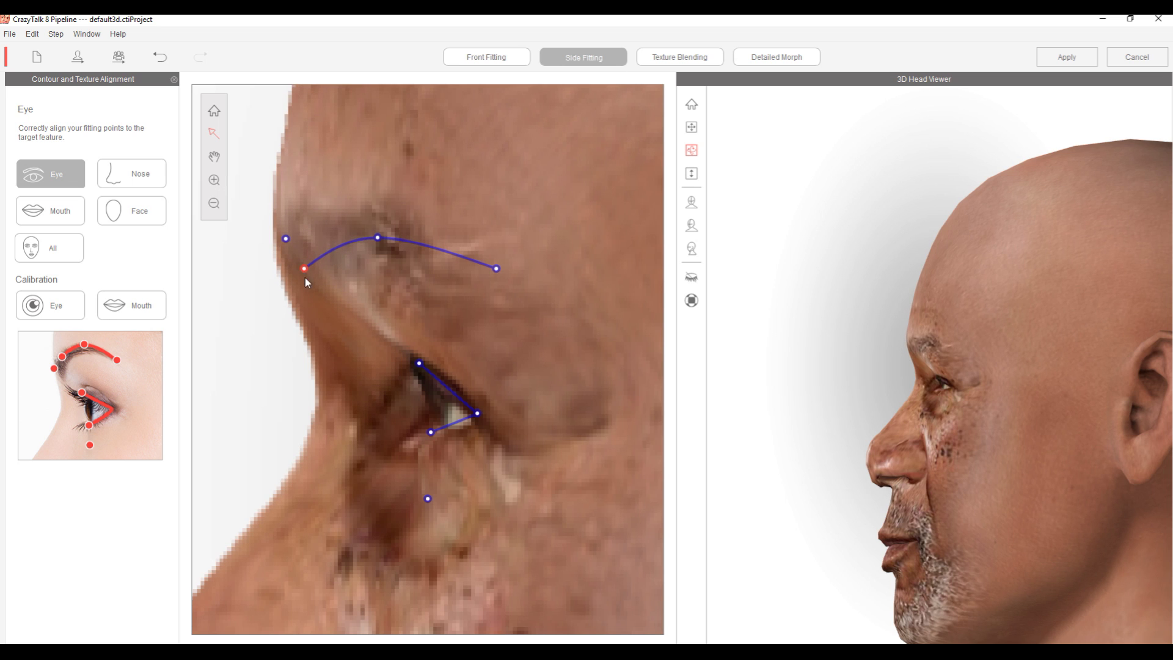
drag(285, 238, 277, 232)
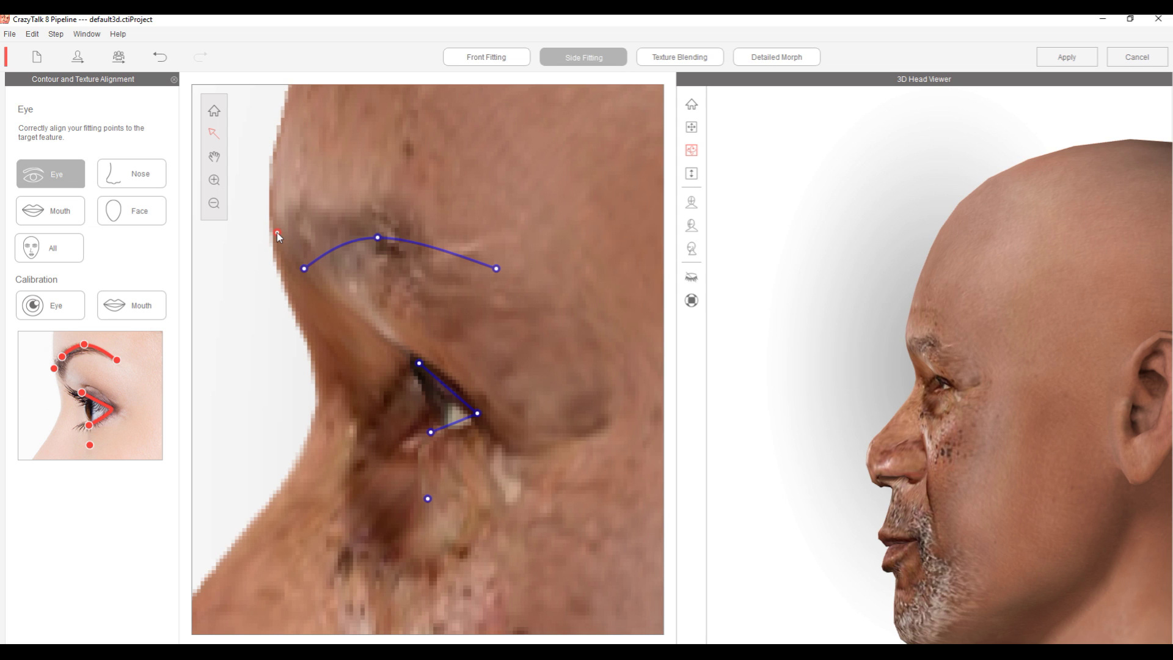
scroll(254, 321, down, 5)
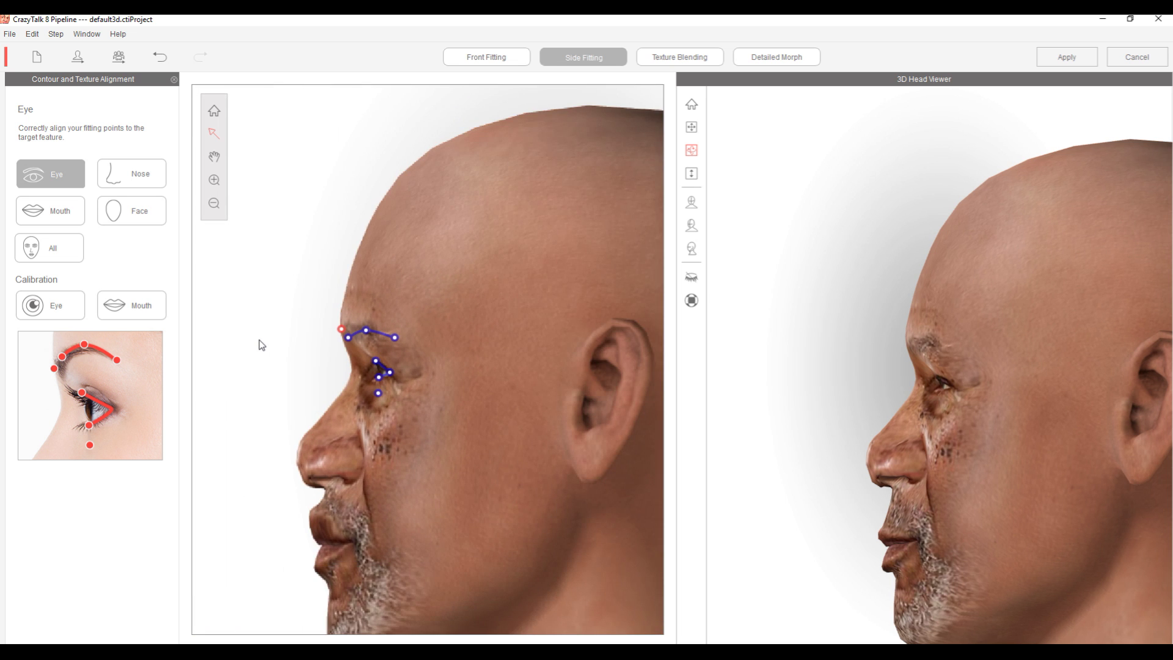
scroll(259, 339, up, 2)
Switch to nose fitting, move the point beneath the nose forward and down, and shift the nostril and upper nose-wing points slightly back.
click(151, 176)
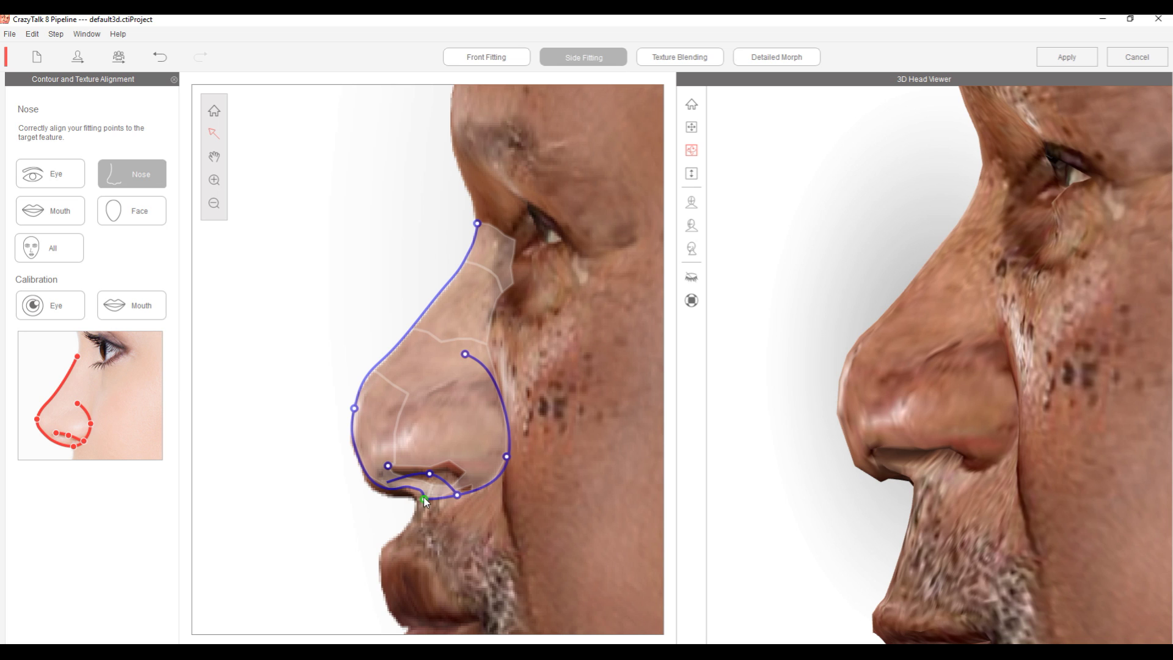
drag(425, 499, 414, 507)
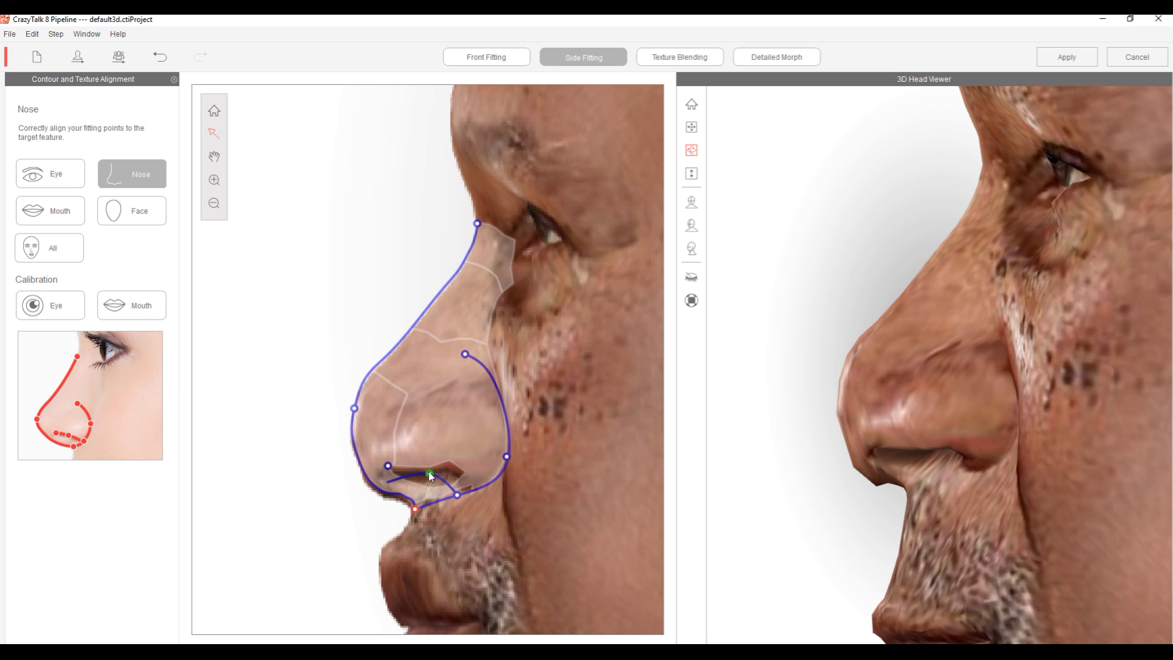
mouse_move(430, 474)
mouse_down()
mouse_move(448, 470)
mouse_move(432, 474)
mouse_up()
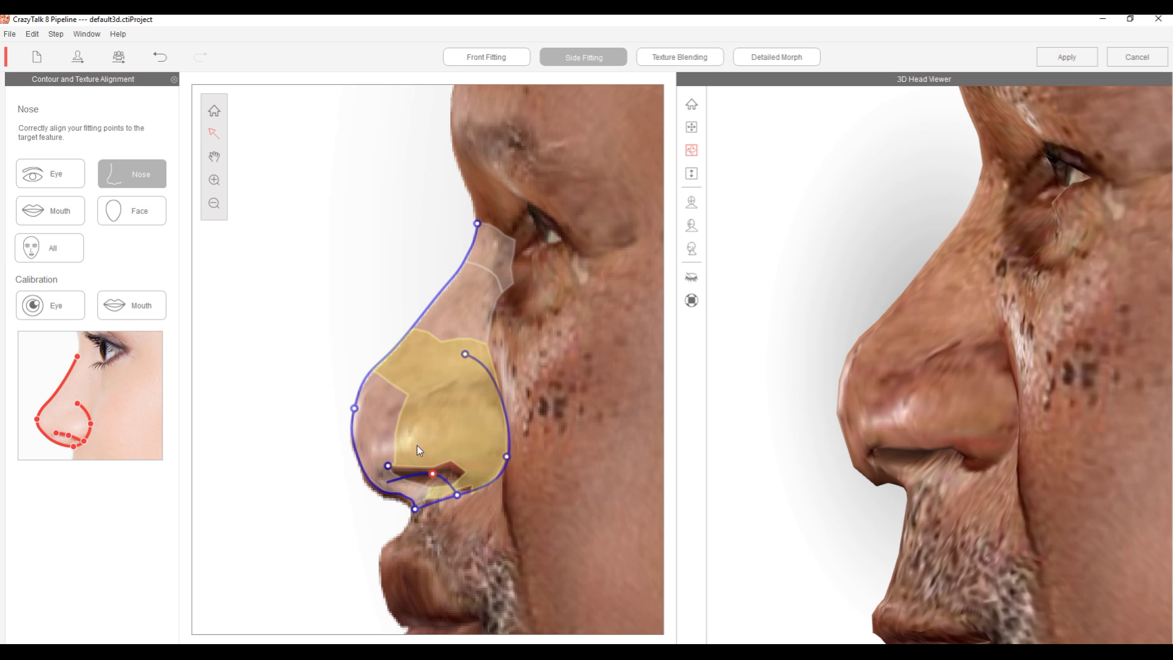
drag(465, 351, 477, 347)
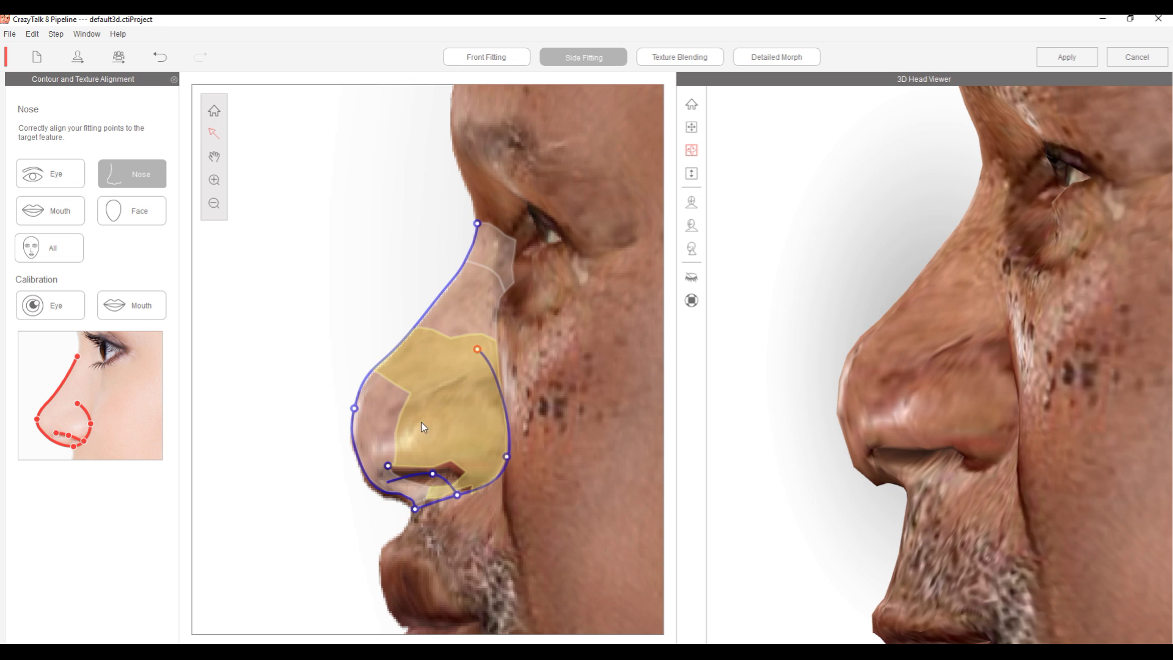
scroll(430, 413, down, 5)
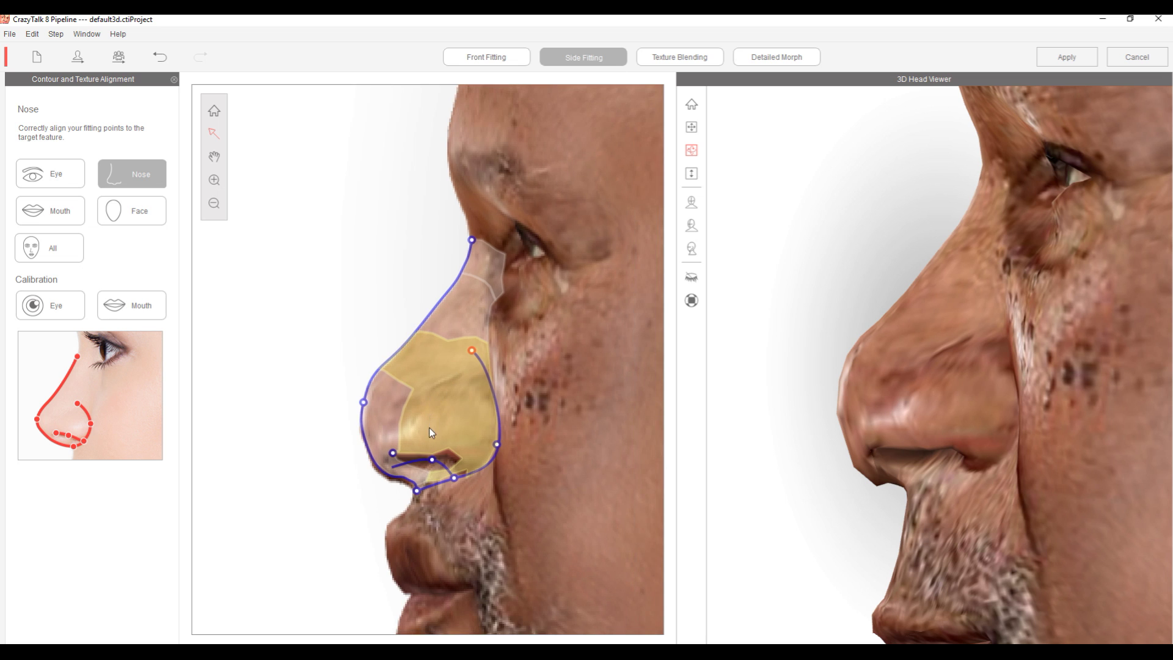
scroll(412, 436, up, 2)
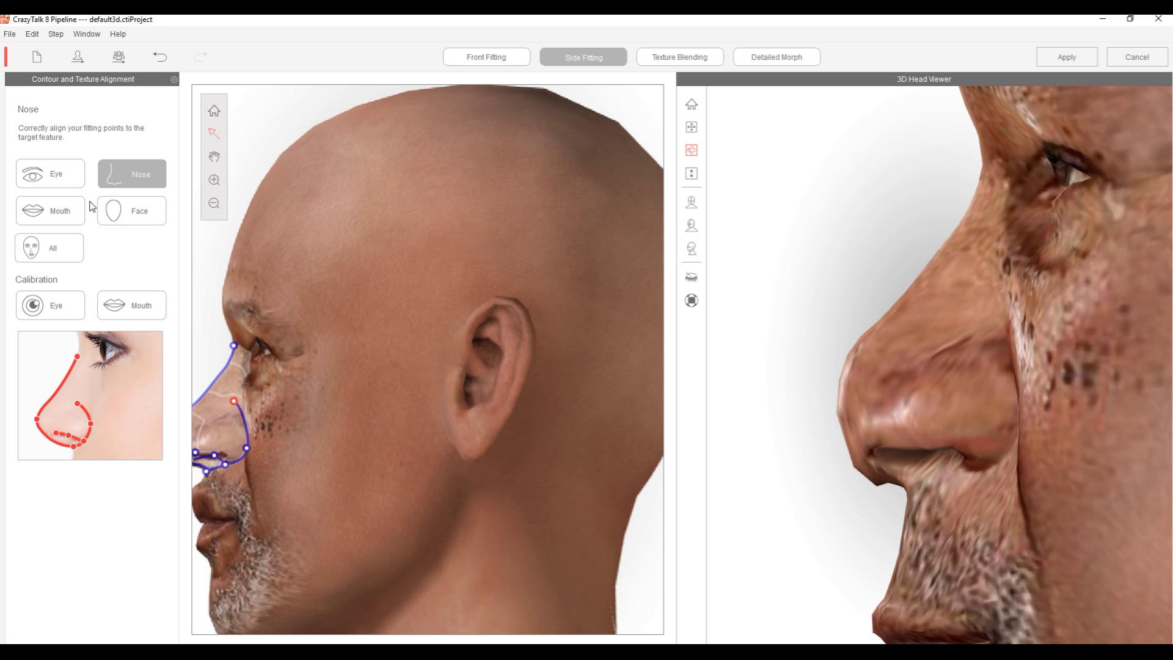
Fit the side mouth contour by moving the lower lip point forward, lowering the mouth corner, and moving the upper lip point forward and down.
click(54, 211)
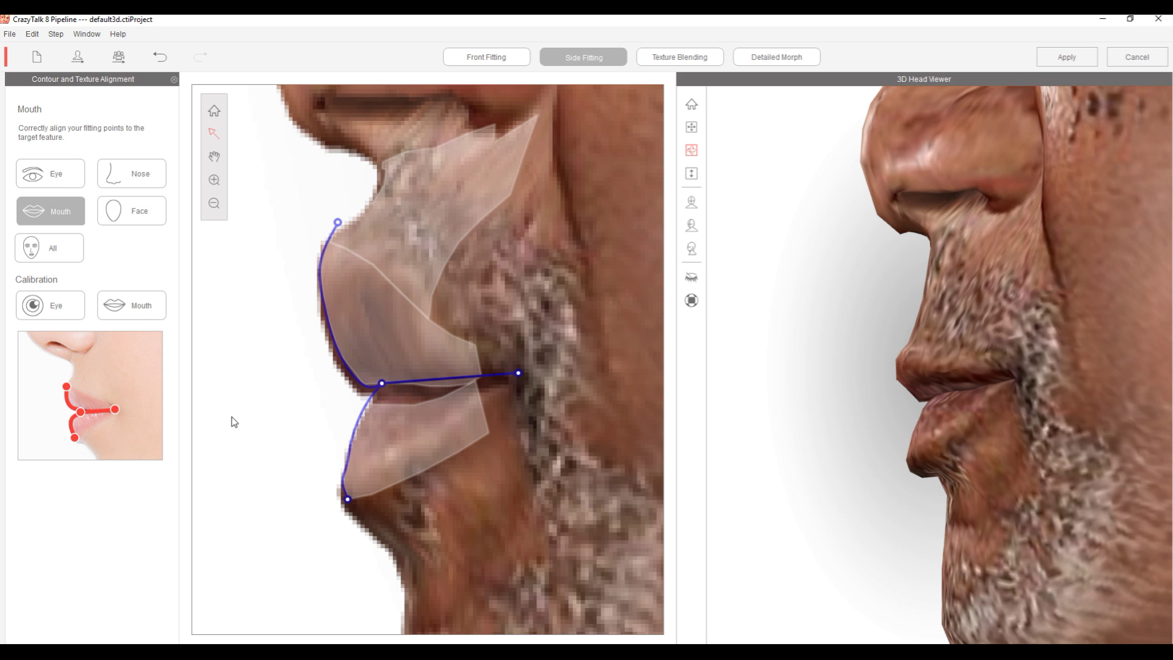
drag(348, 500, 343, 502)
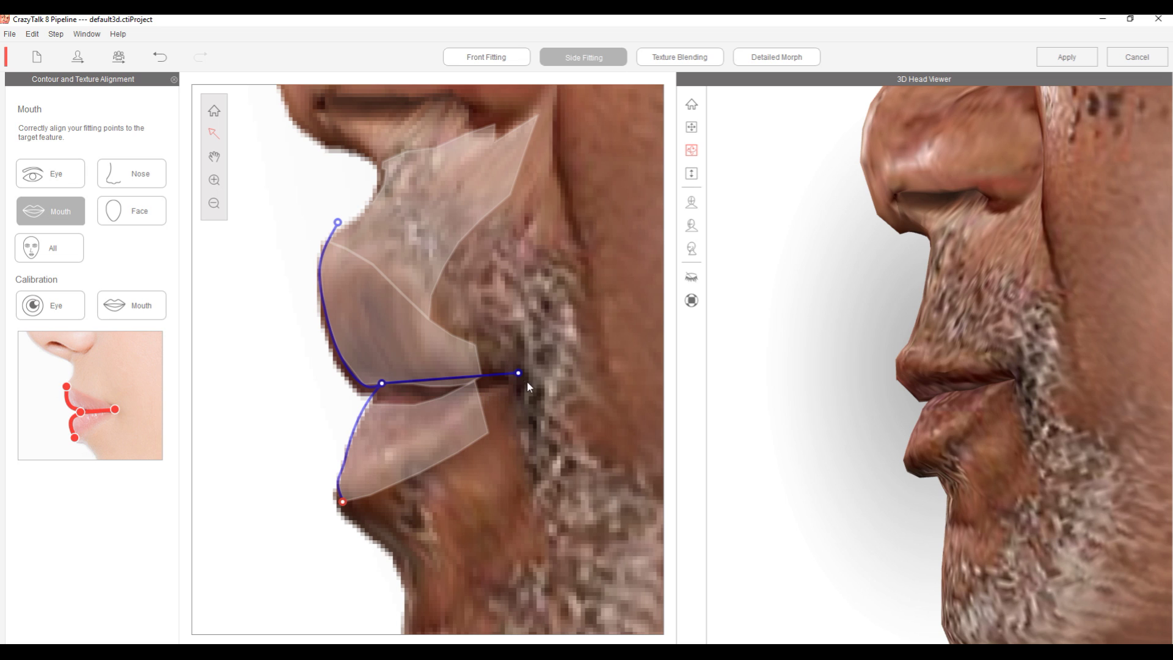
drag(521, 375, 519, 381)
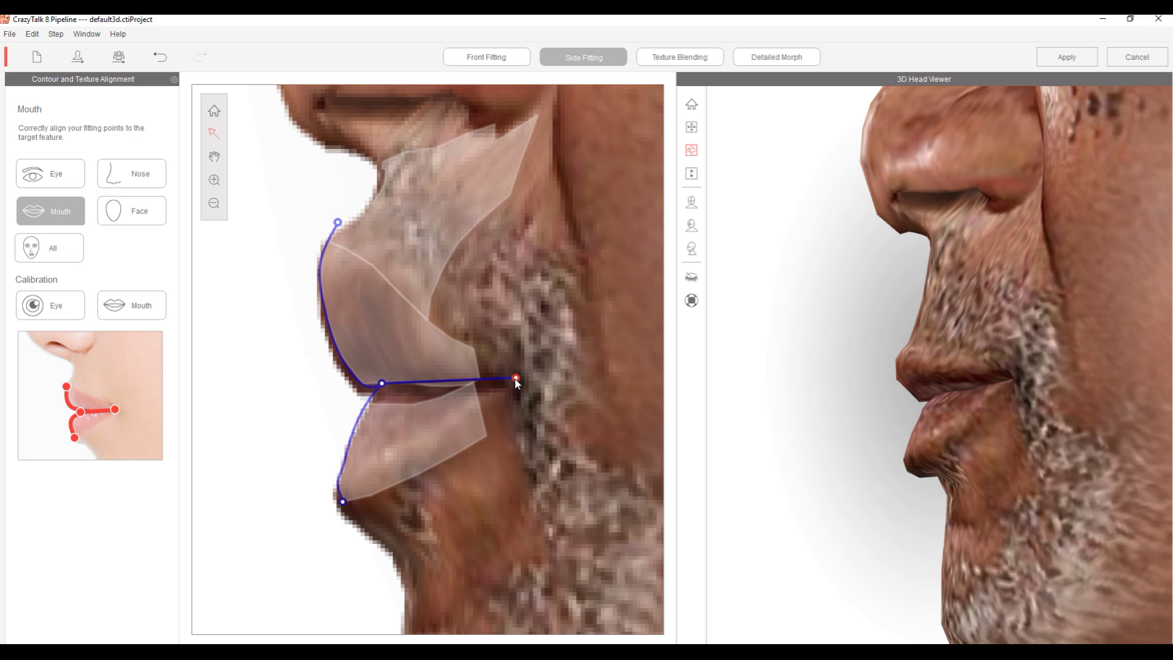
click(338, 224)
drag(338, 224, 326, 238)
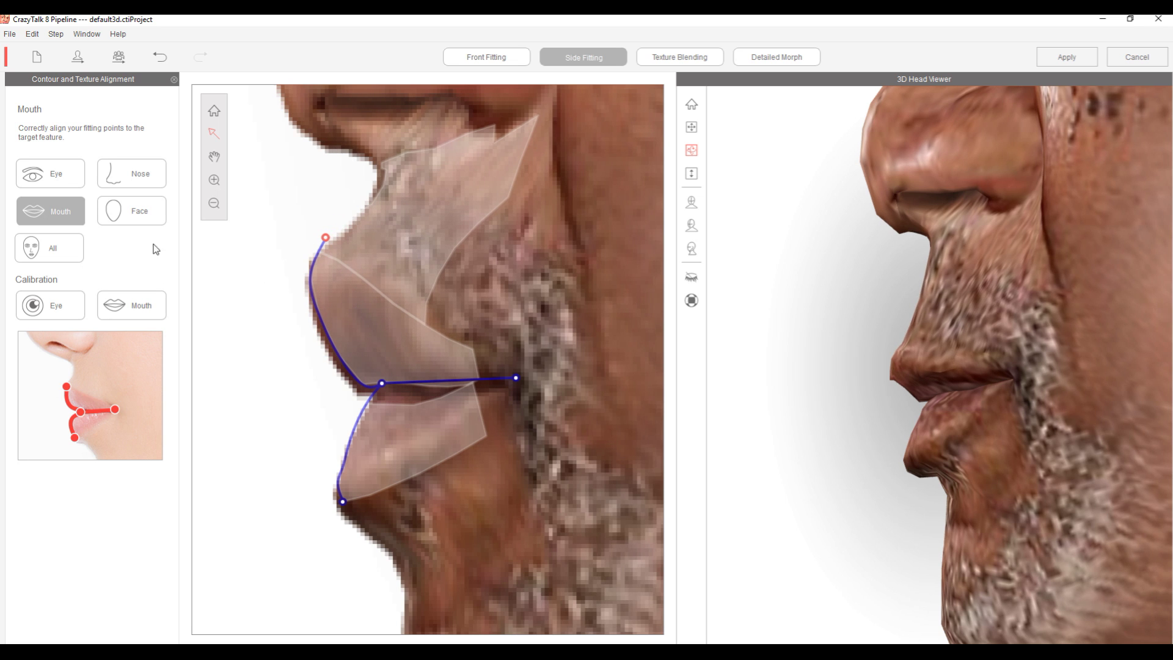
Switch to side face fitting, push the chin contour forward, and show all side fitting points.
click(144, 215)
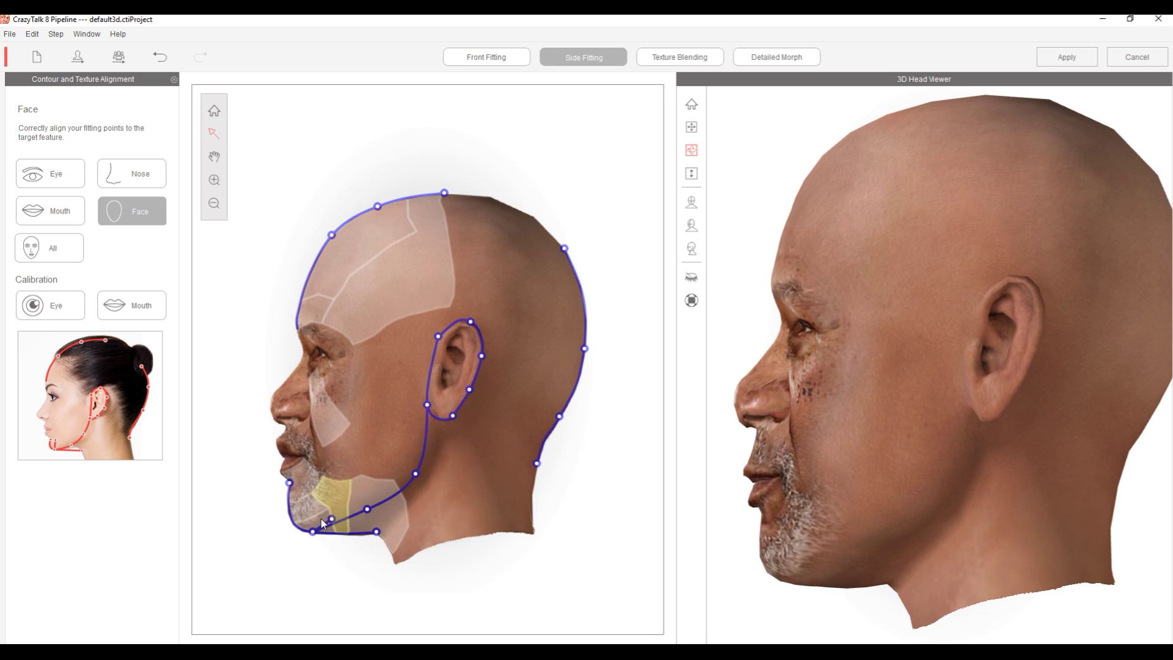
mouse_move(302, 508)
mouse_down()
mouse_move(262, 550)
mouse_move(248, 544)
mouse_move(262, 506)
mouse_move(251, 508)
mouse_move(290, 538)
mouse_move(205, 563)
mouse_move(269, 556)
mouse_move(291, 519)
mouse_up()
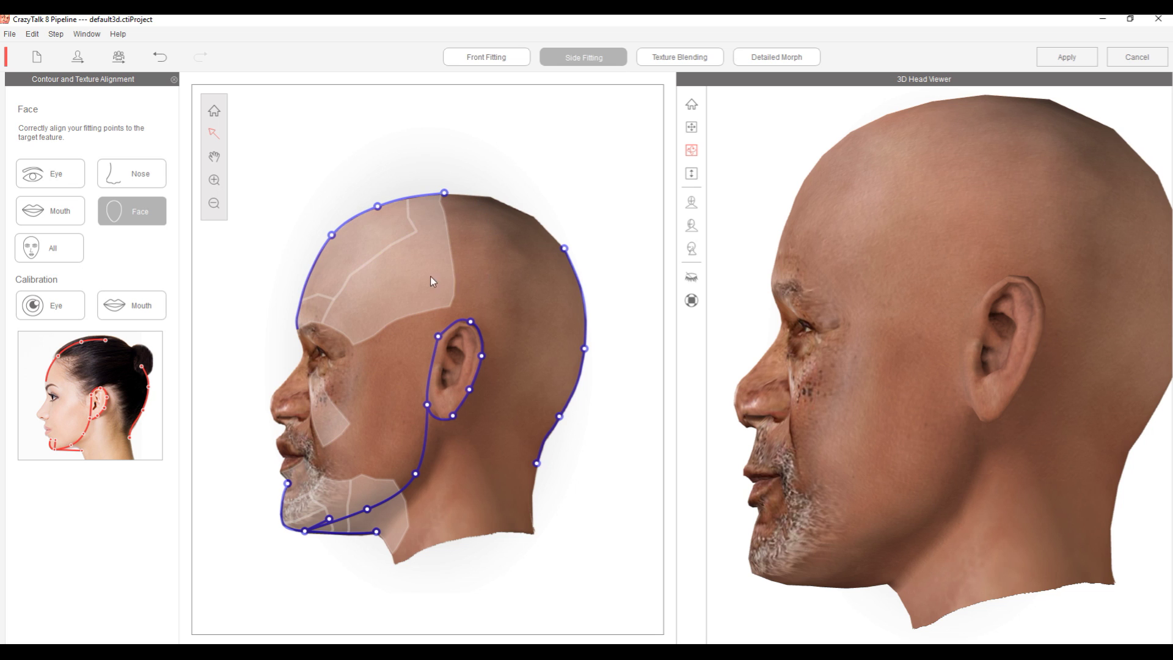
click(57, 247)
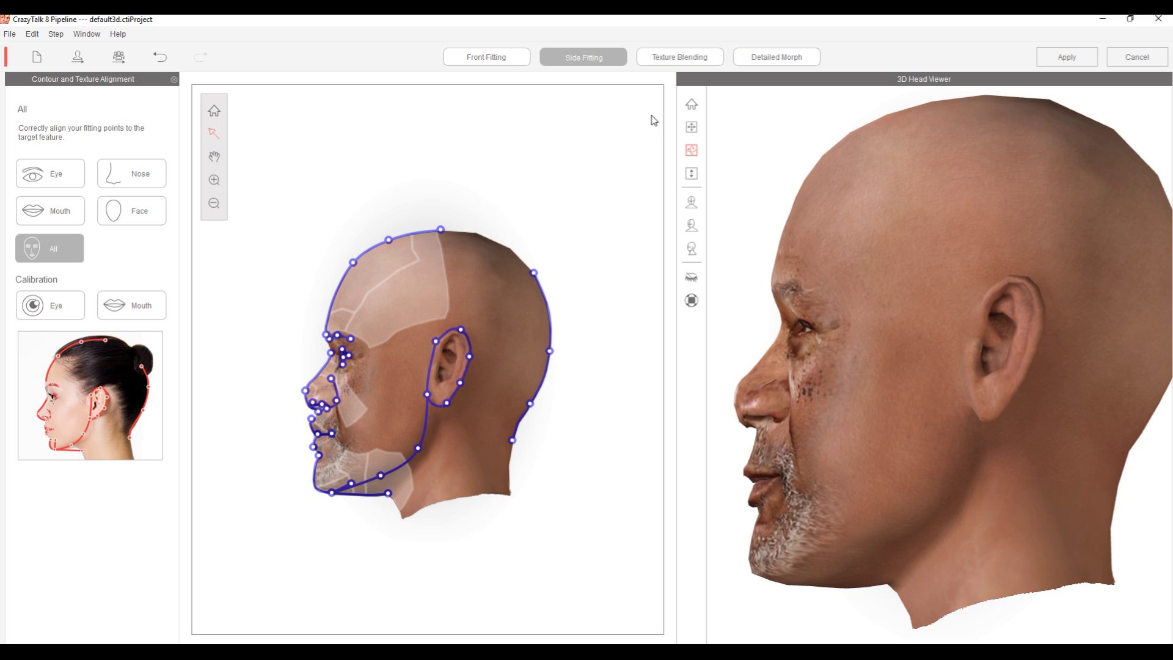
Switch to texture blending and disable the blend type to examine the unblended photo texture on the head.
click(680, 59)
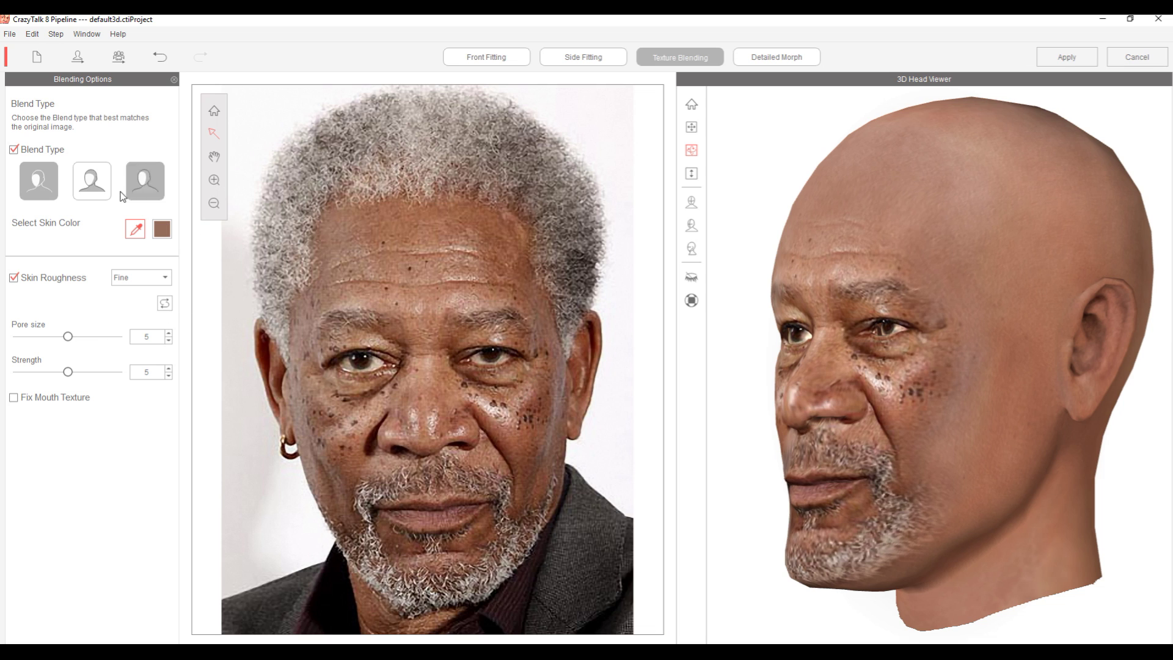
click(14, 151)
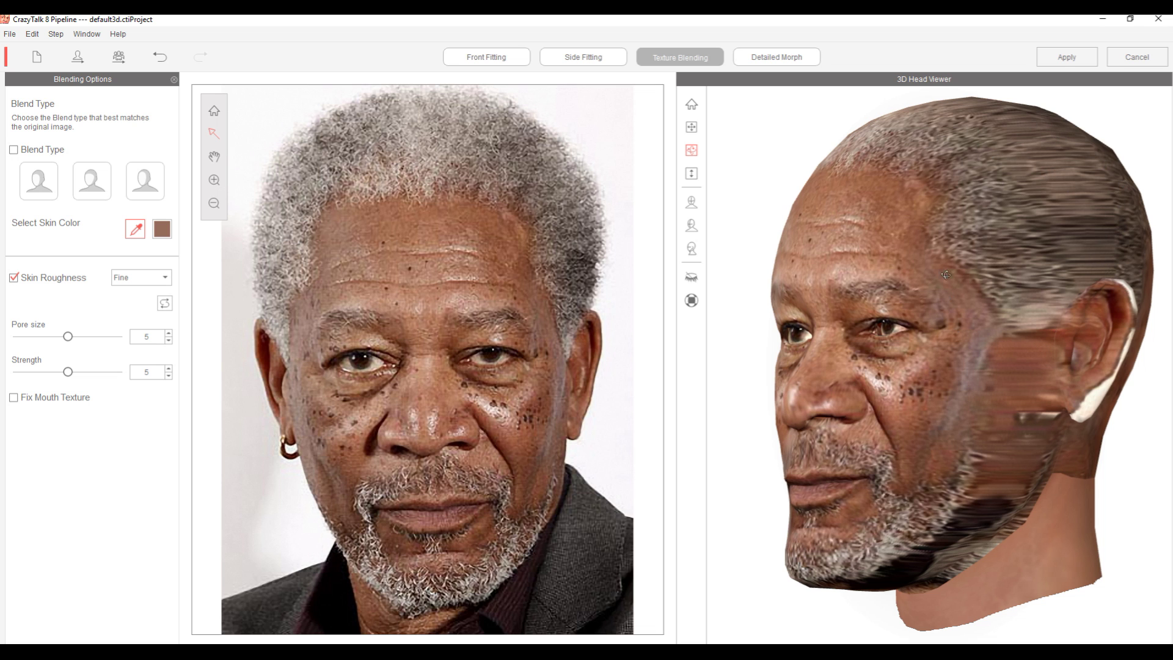
drag(756, 474, 1172, 464)
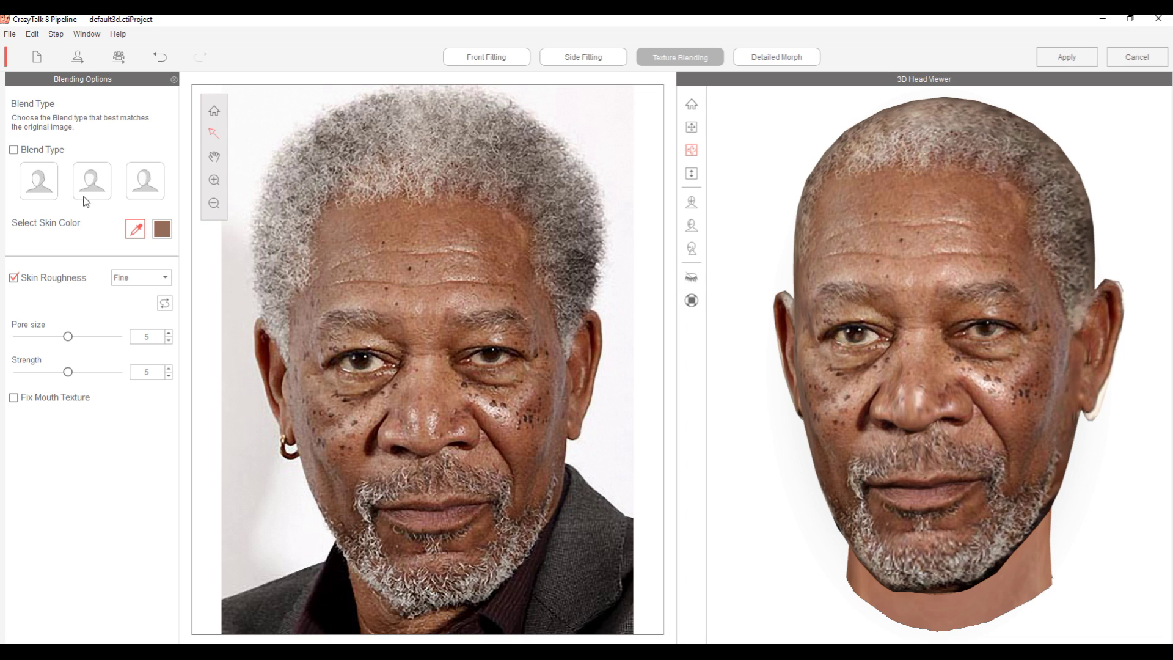
Re-enable texture blending, compare the three blend types on the head, and choose Blend Type 3.
click(14, 150)
click(39, 180)
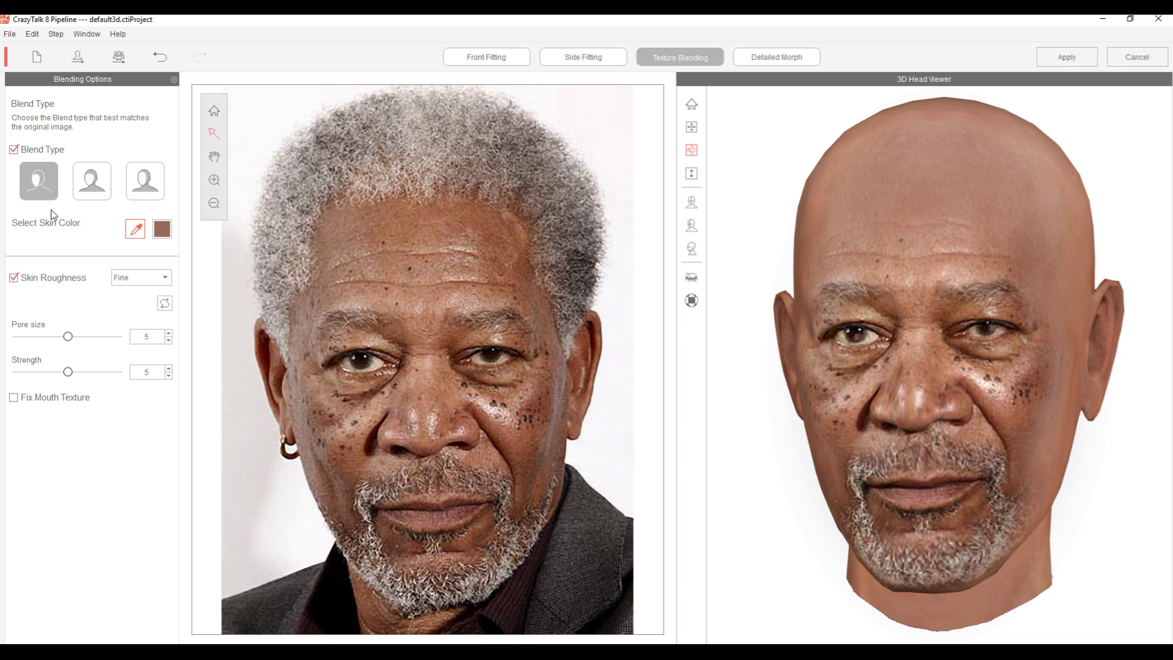
click(91, 182)
click(133, 184)
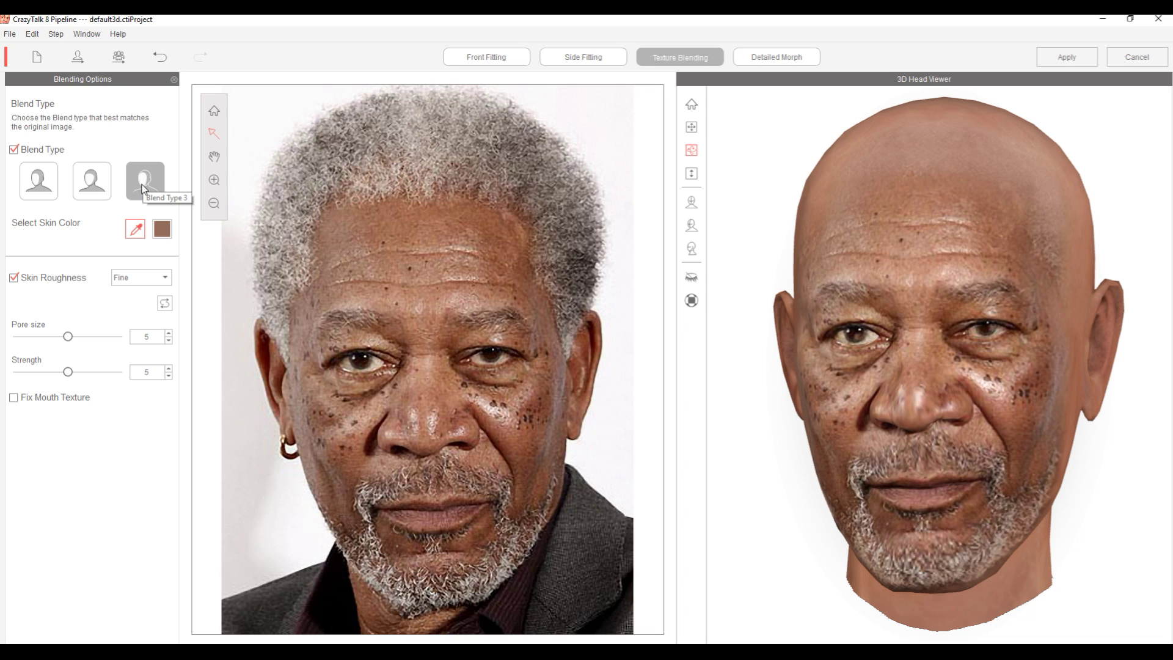
click(30, 187)
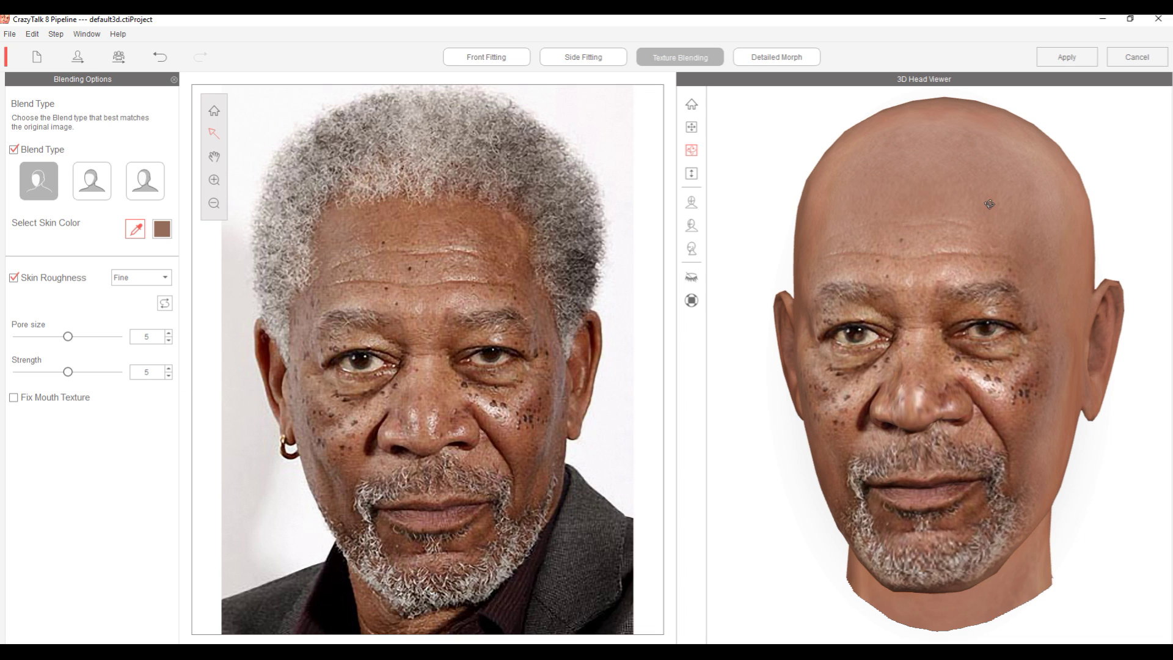
click(154, 184)
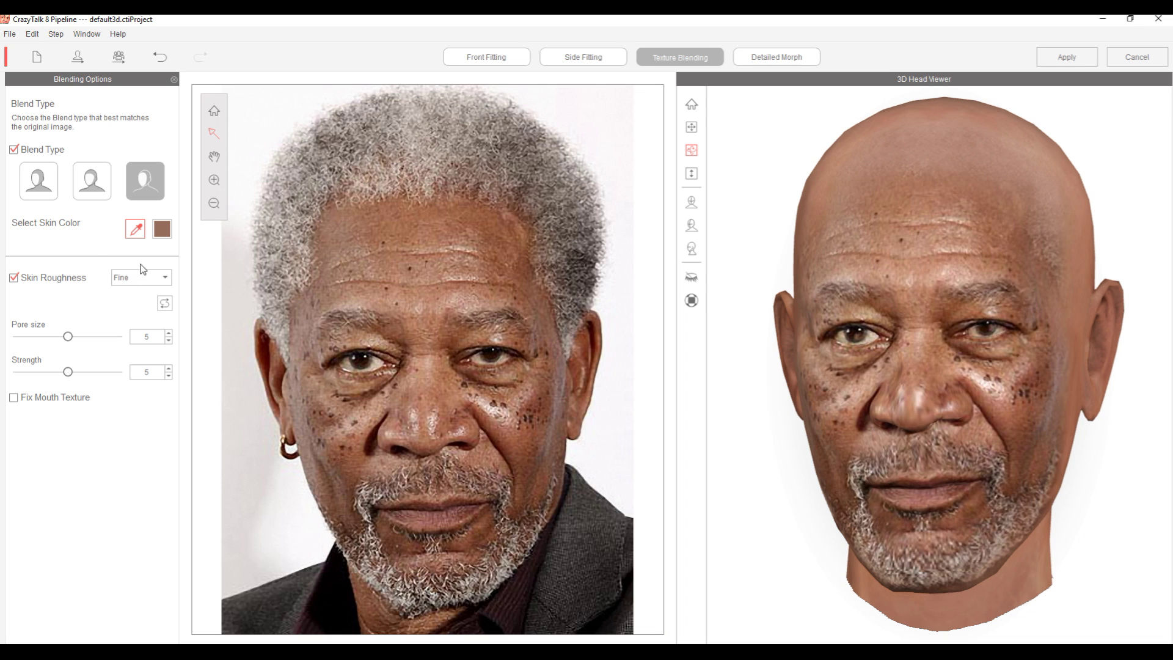
Close the skin color picker without changes and sample the skin color from the middle of the forehead in the photo.
click(162, 230)
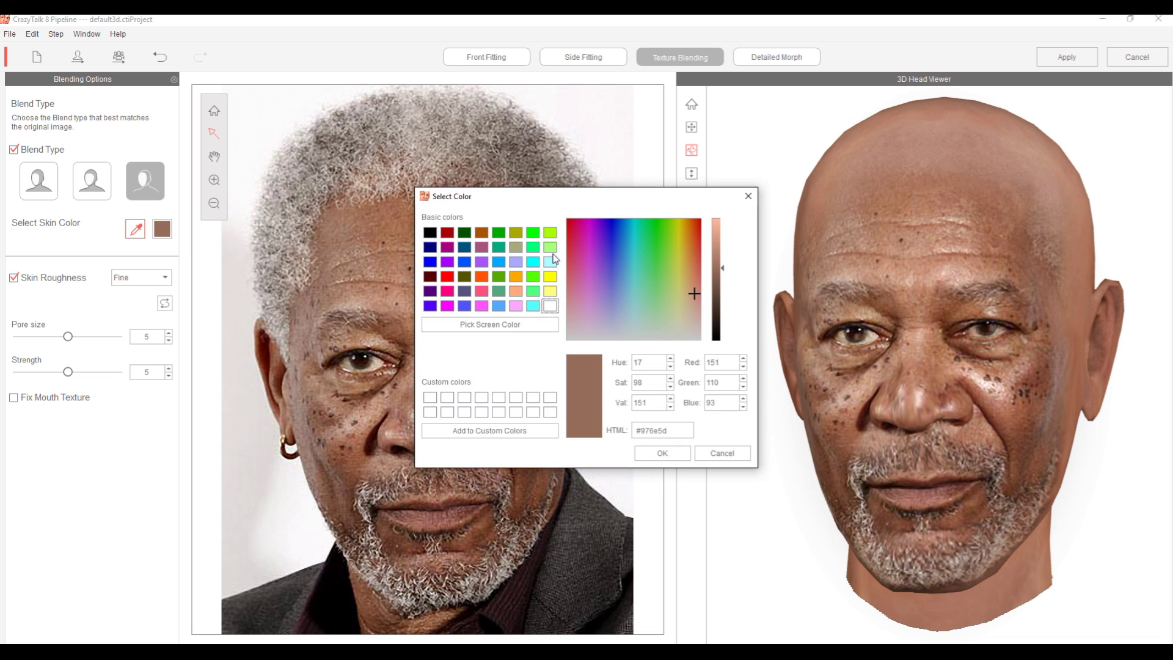
click(748, 196)
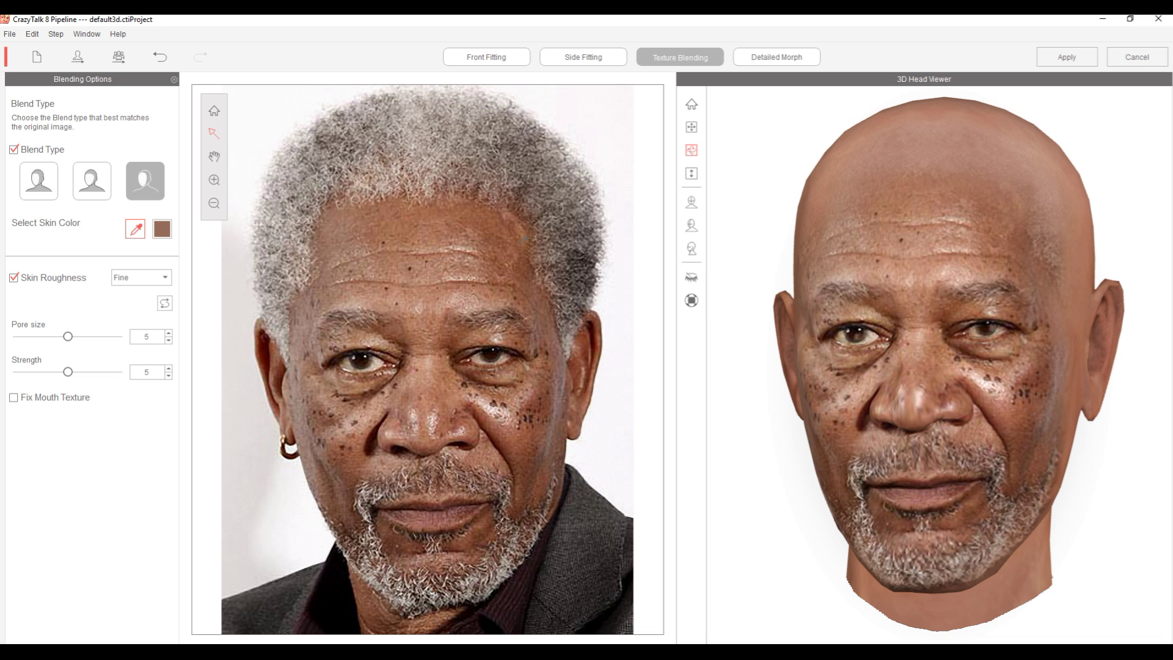
drag(778, 435, 380, 457)
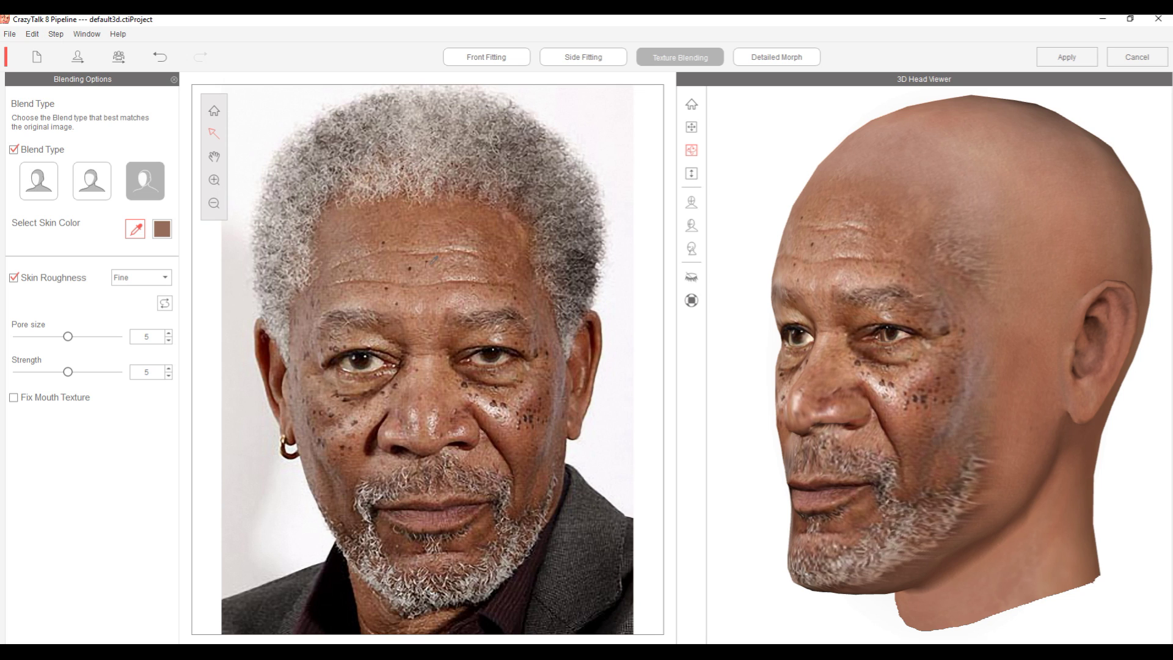
click(435, 260)
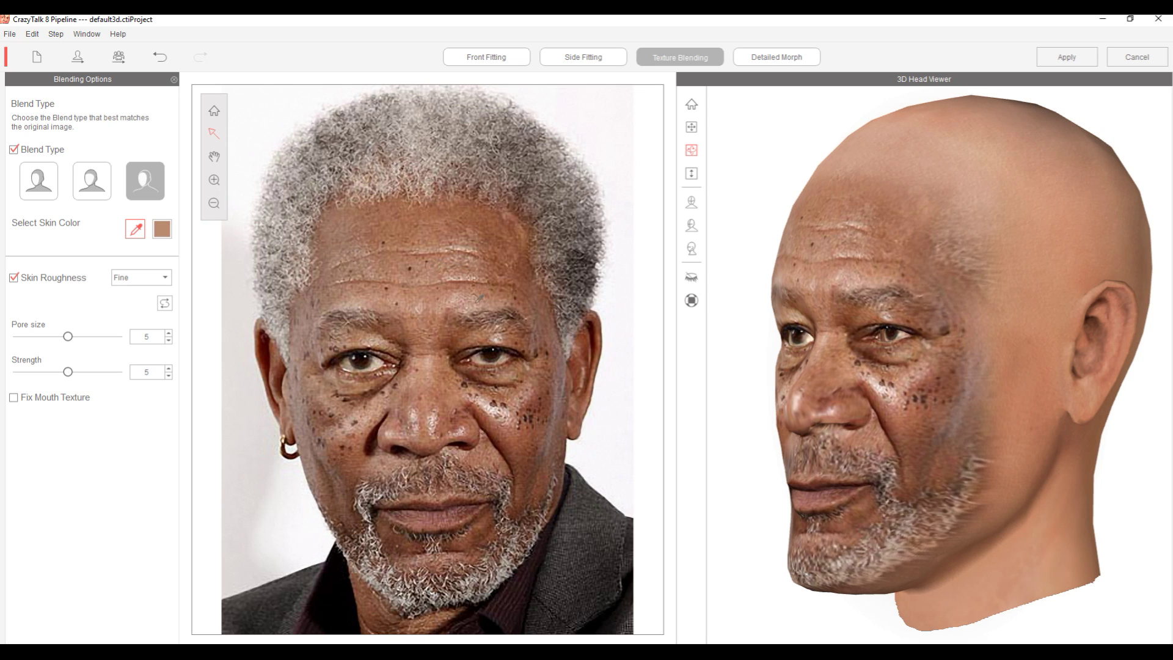
Resample a darker skin color from the forehead above the brow in the photo and set the skin roughness to Rough.
click(472, 296)
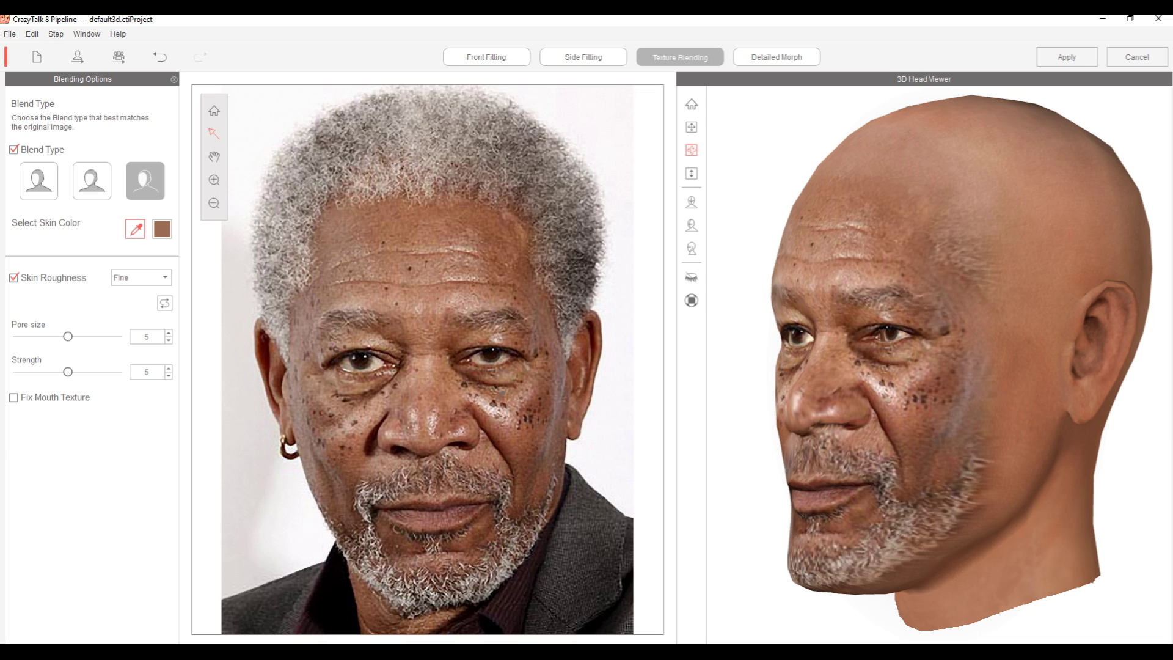
click(508, 259)
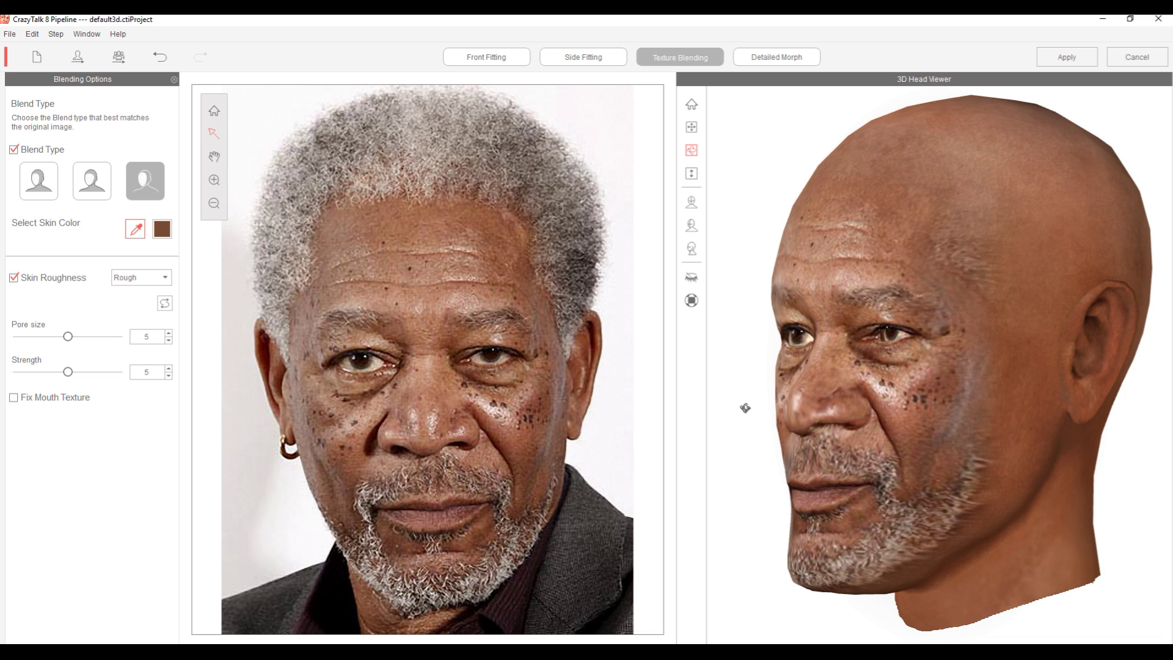
drag(746, 406, 1007, 241)
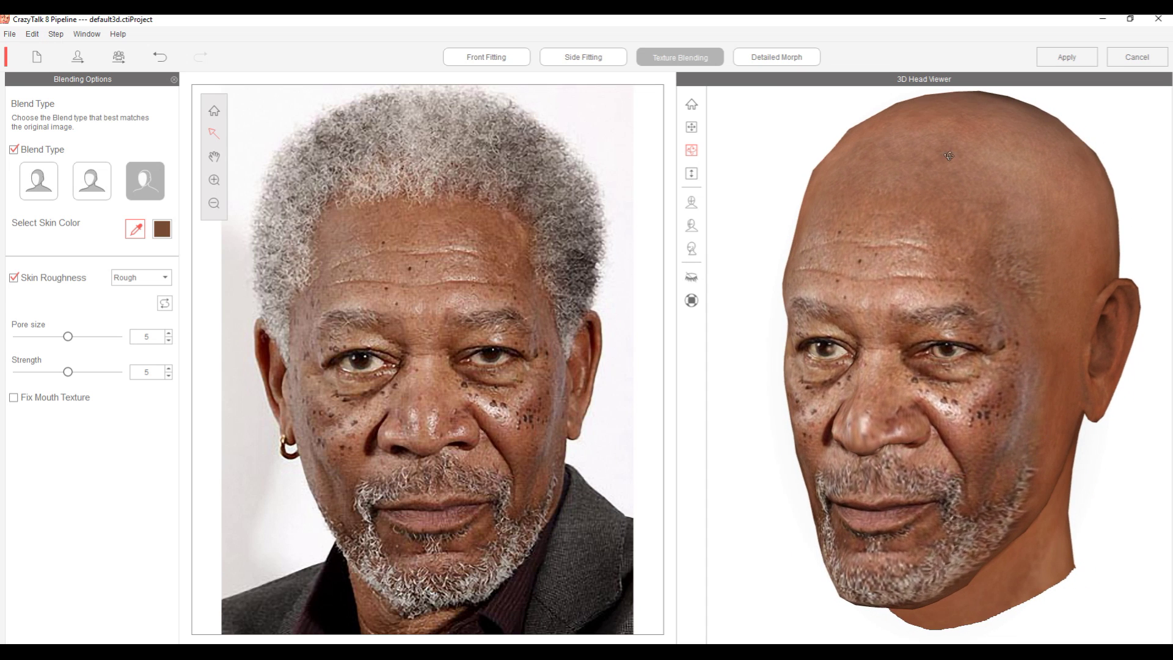
drag(758, 501, 894, 476)
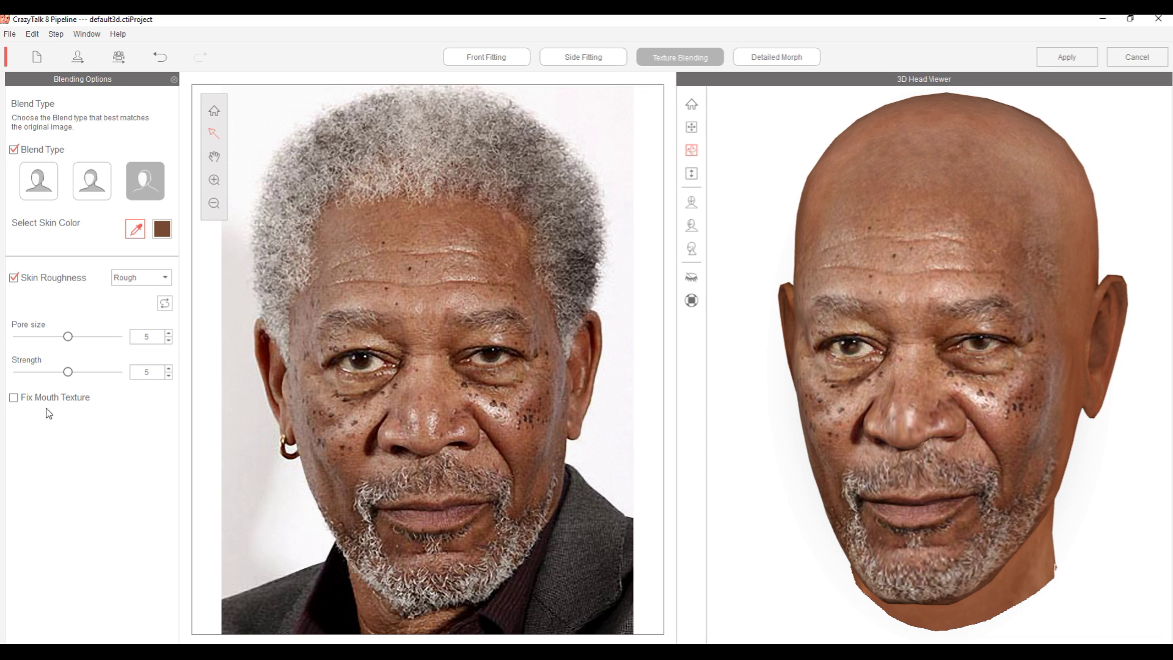
Set the skin pore size to 7 and the roughness strength to 10.
click(170, 335)
click(169, 334)
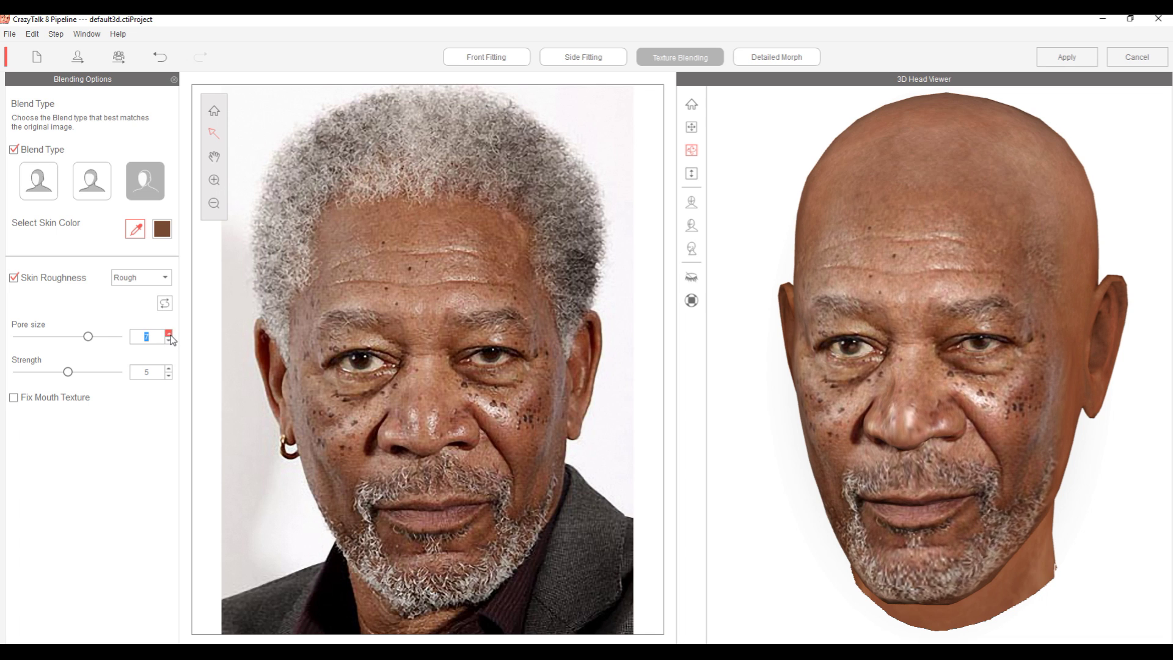
click(169, 368)
click(169, 368)
click(168, 369)
click(168, 369)
click(169, 368)
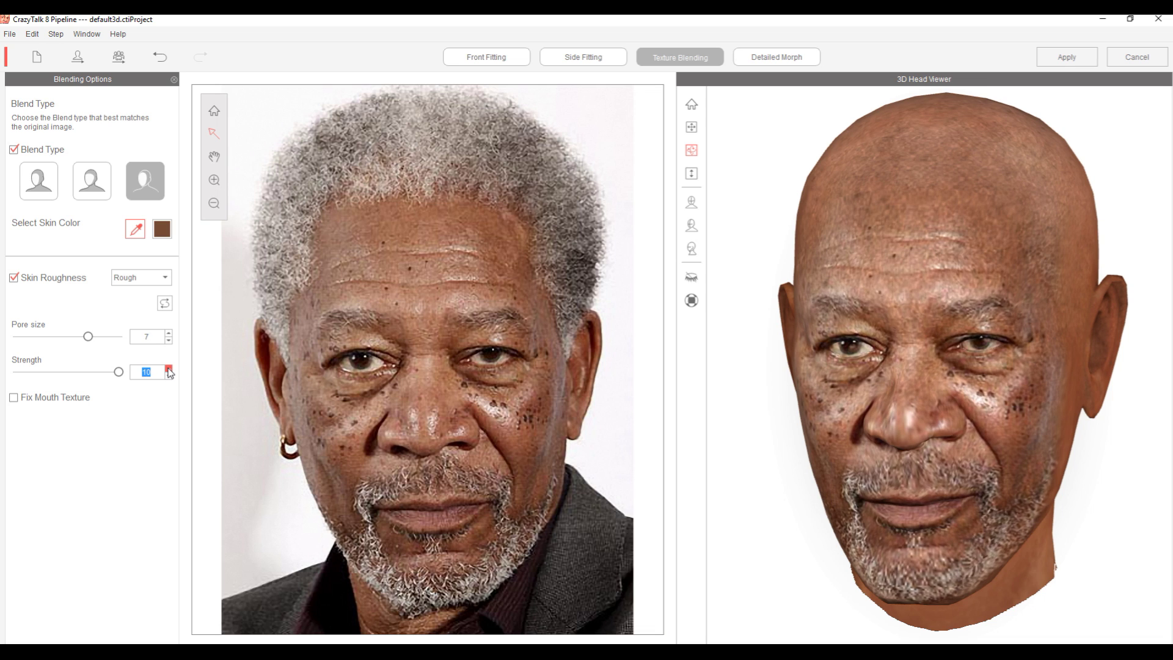
mouse_move(775, 375)
mouse_down()
mouse_move(254, 432)
mouse_move(311, 481)
mouse_move(899, 454)
mouse_move(766, 384)
mouse_up()
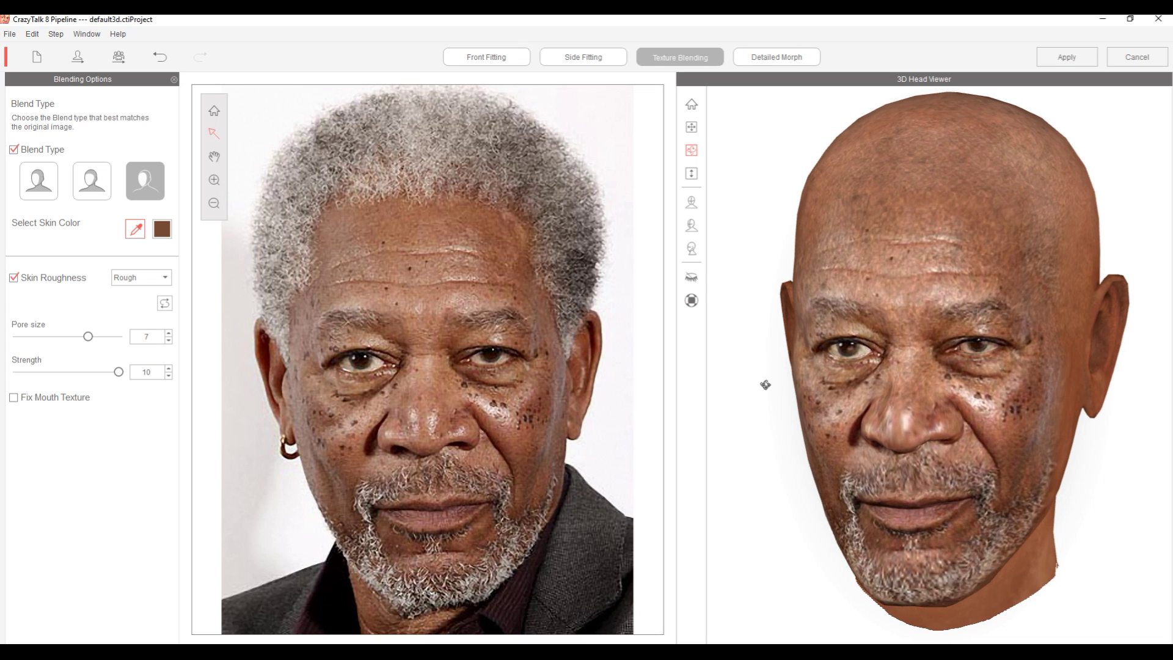
Reduce the skin roughness strength to 8 and check the blended texture from the other side of the head.
click(169, 376)
click(168, 376)
drag(755, 451, 1015, 455)
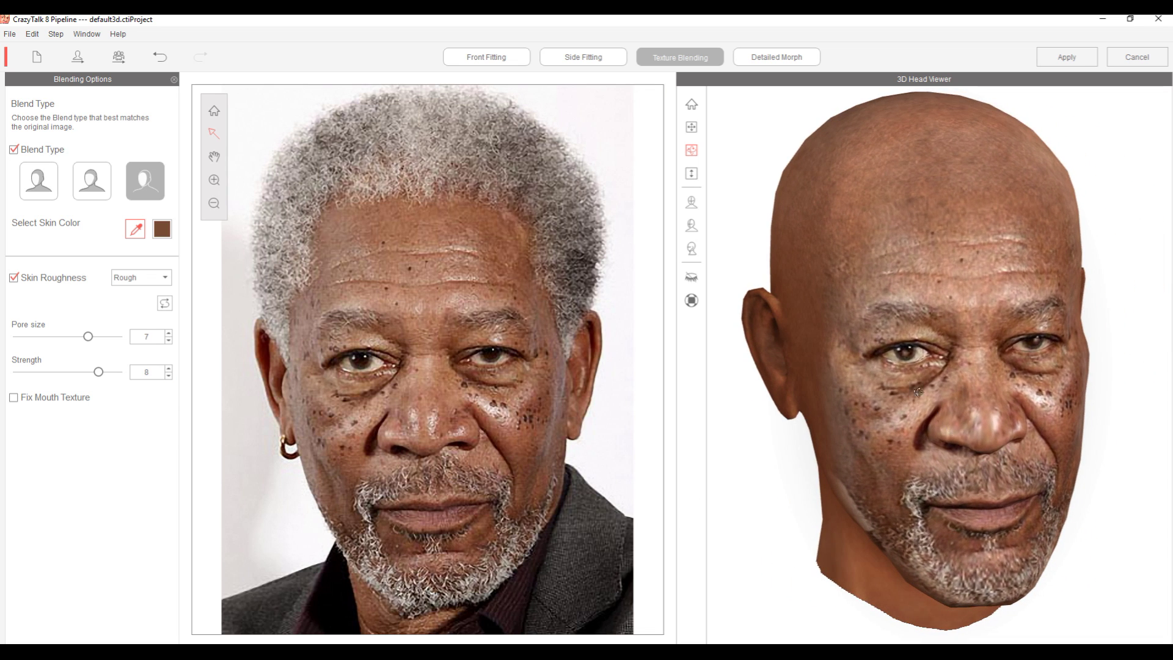
Switch to detailed morphing and set the Nose Bridge Slope to -52 and the Nose Bridge Curve to 6.
click(778, 61)
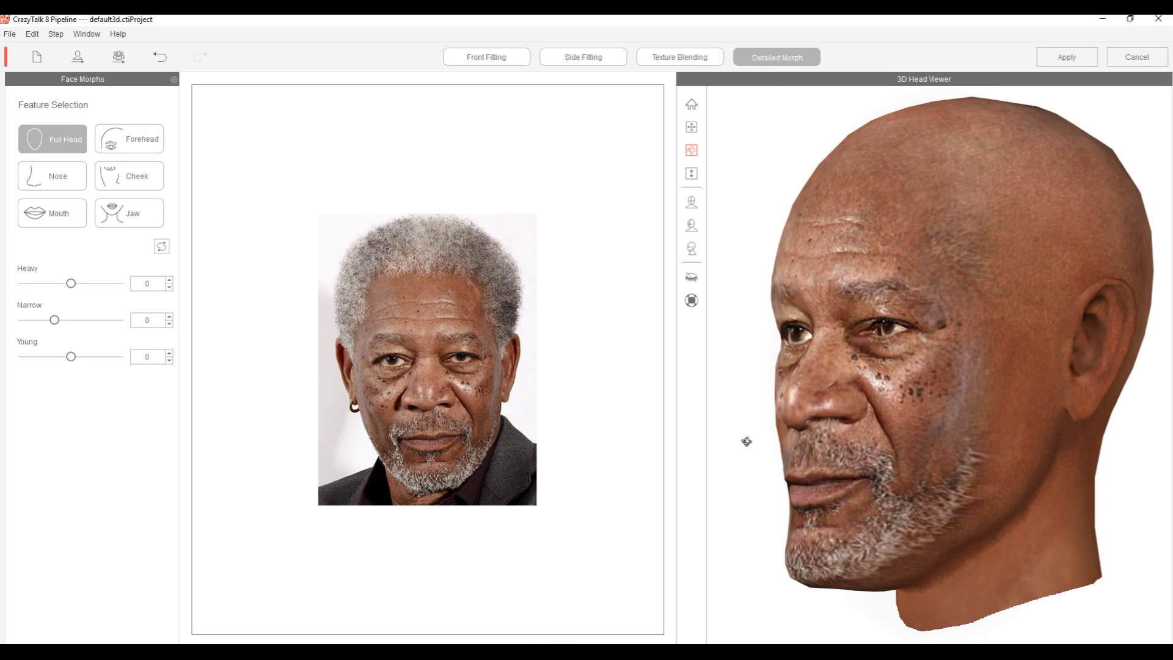
drag(754, 428, 673, 428)
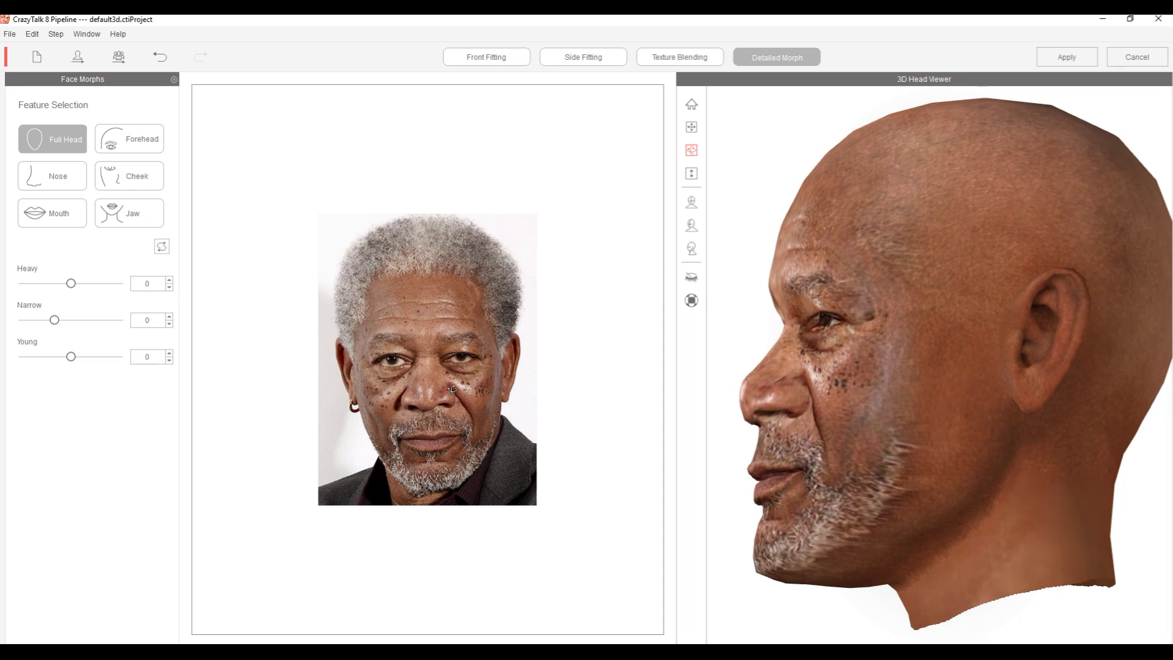
click(41, 165)
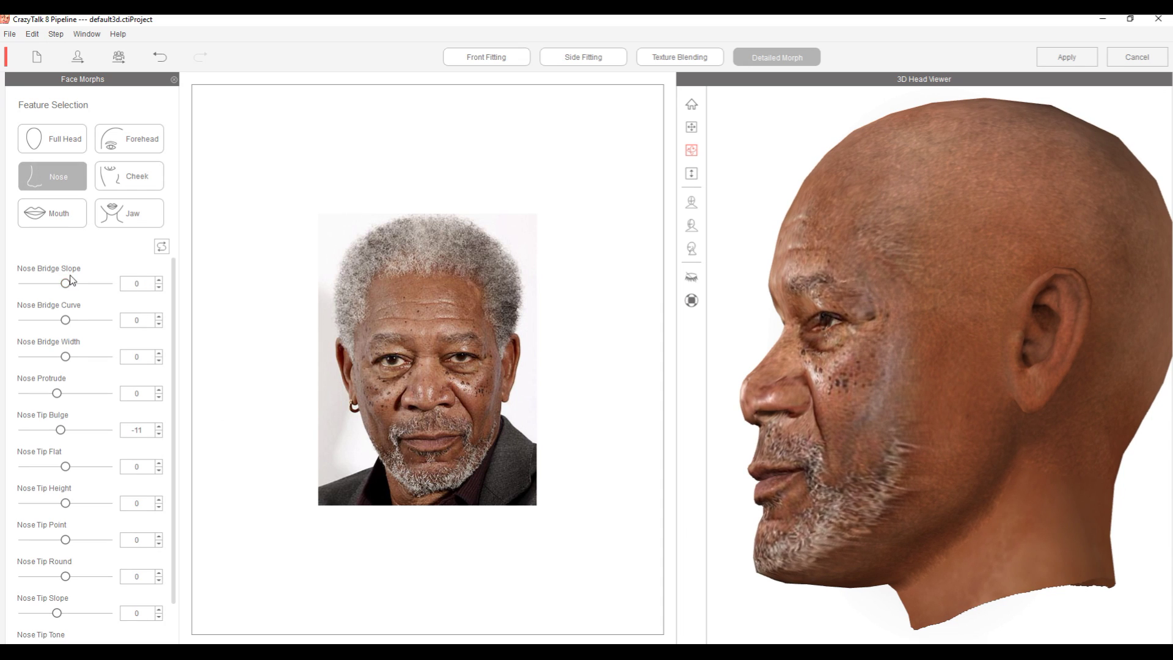
drag(66, 284, 55, 285)
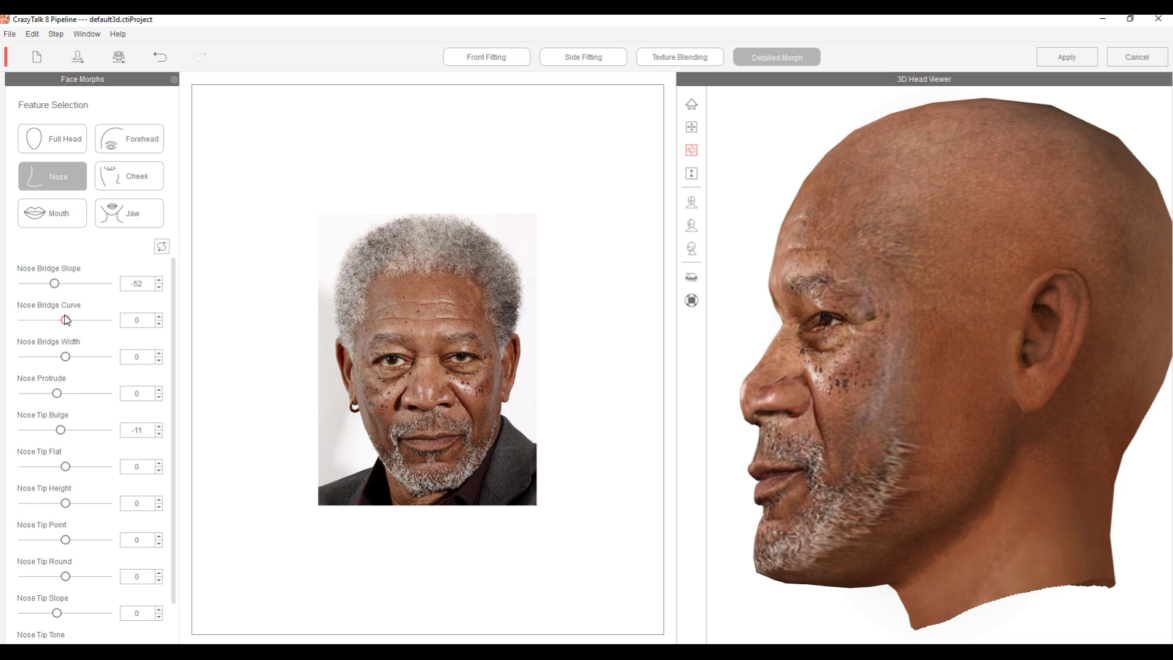
drag(65, 321, 69, 324)
drag(738, 322, 831, 322)
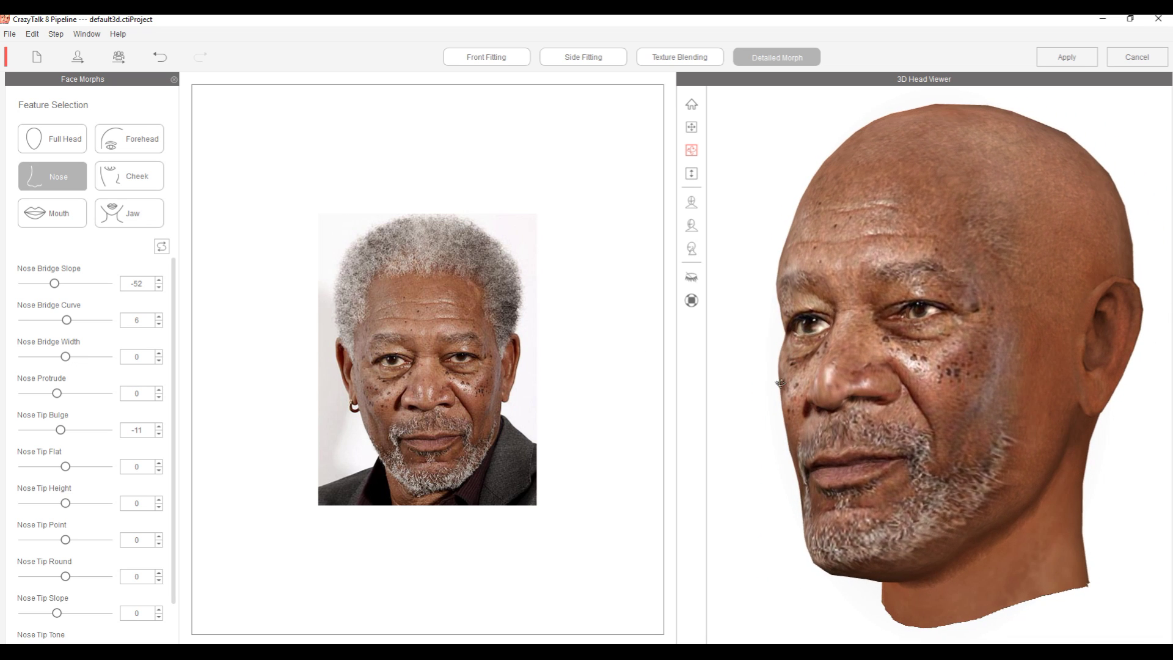
drag(781, 384, 1170, 462)
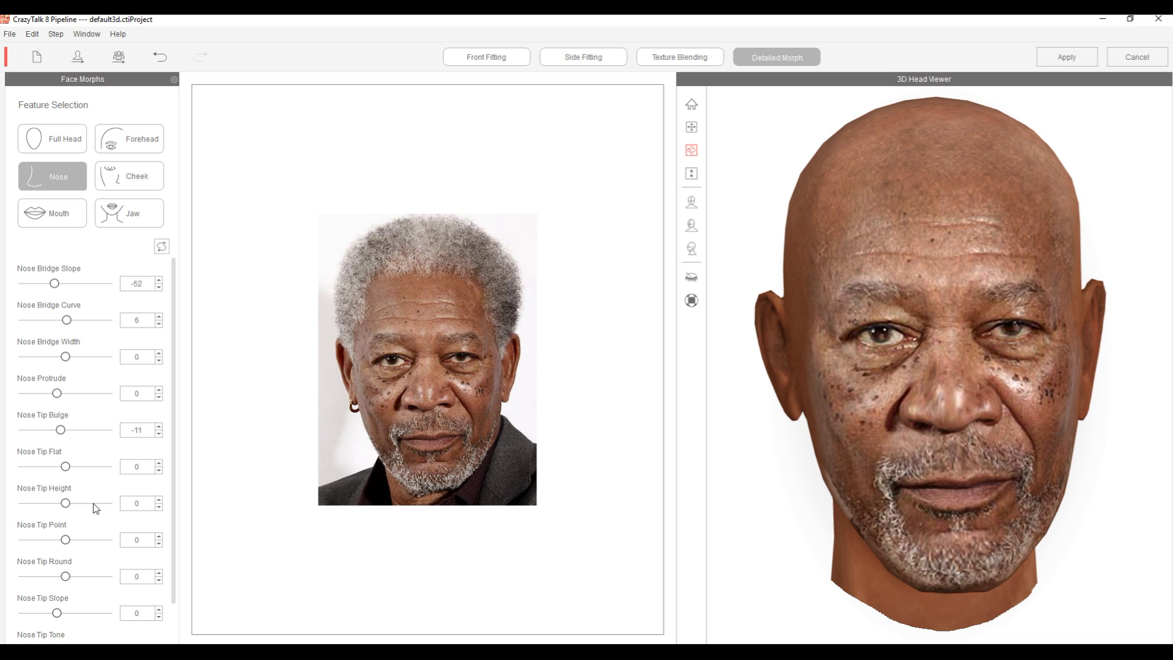
click(127, 178)
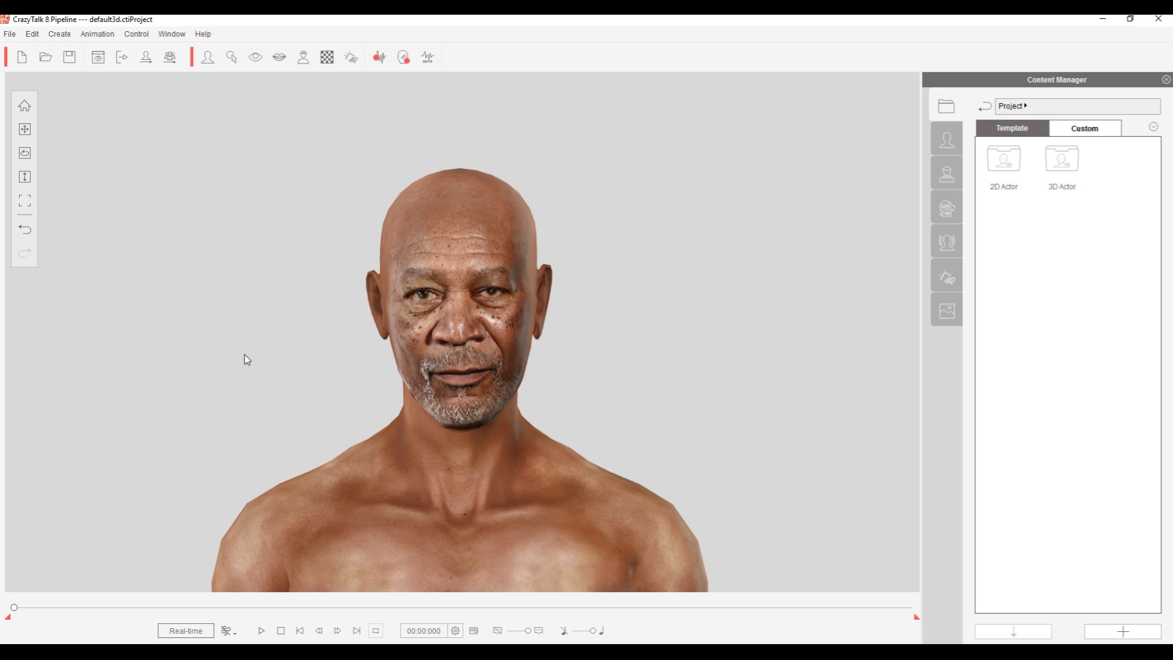
Send the finished head to iClone Character Creator, switch to it, and import the head morph with head and body textures.
click(169, 58)
key(F9)
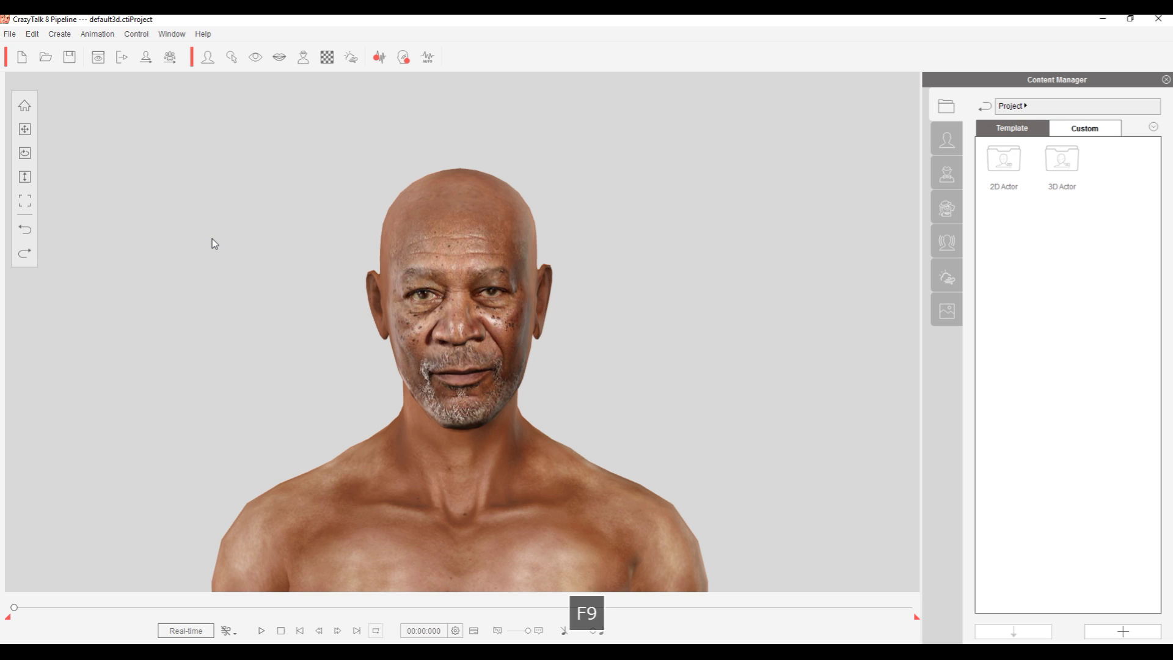
key(super+Tab)
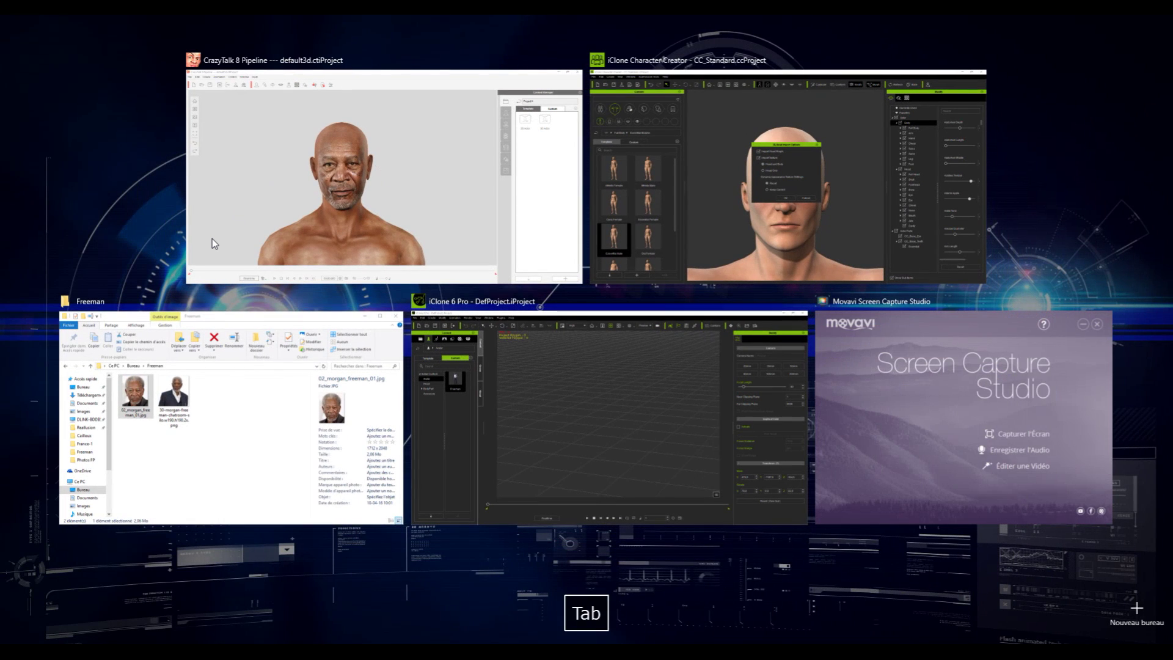
click(743, 116)
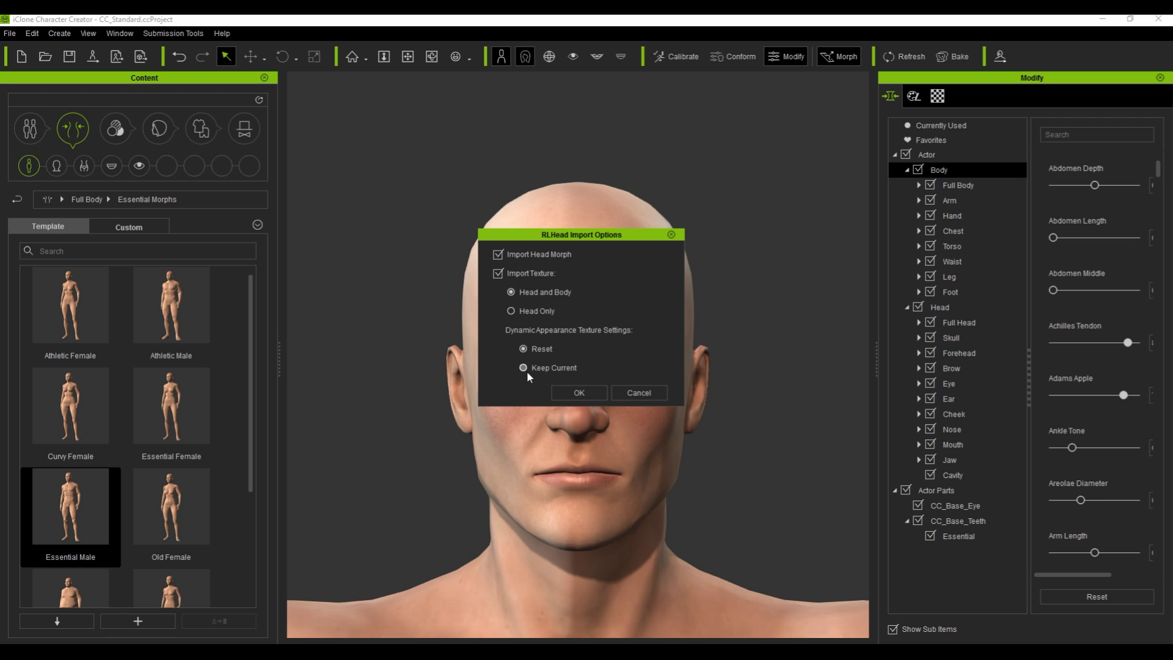
click(574, 395)
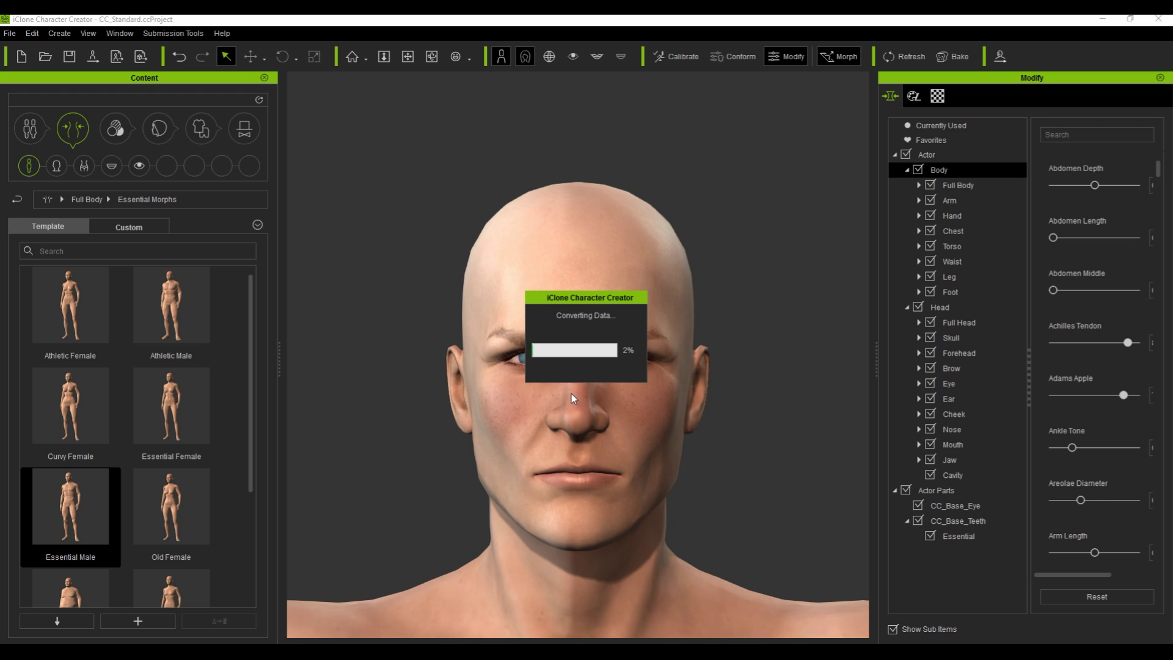
key(F9)
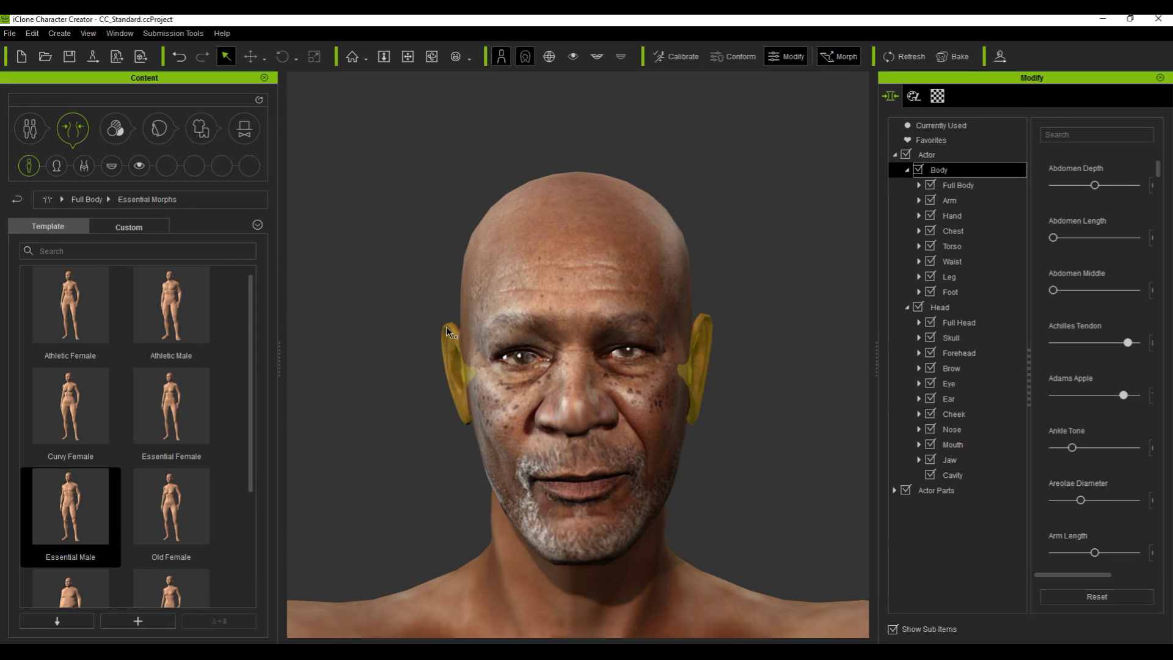
View the imported avatar from head to torso and list the morphs of its body.
scroll(403, 281, down, 2)
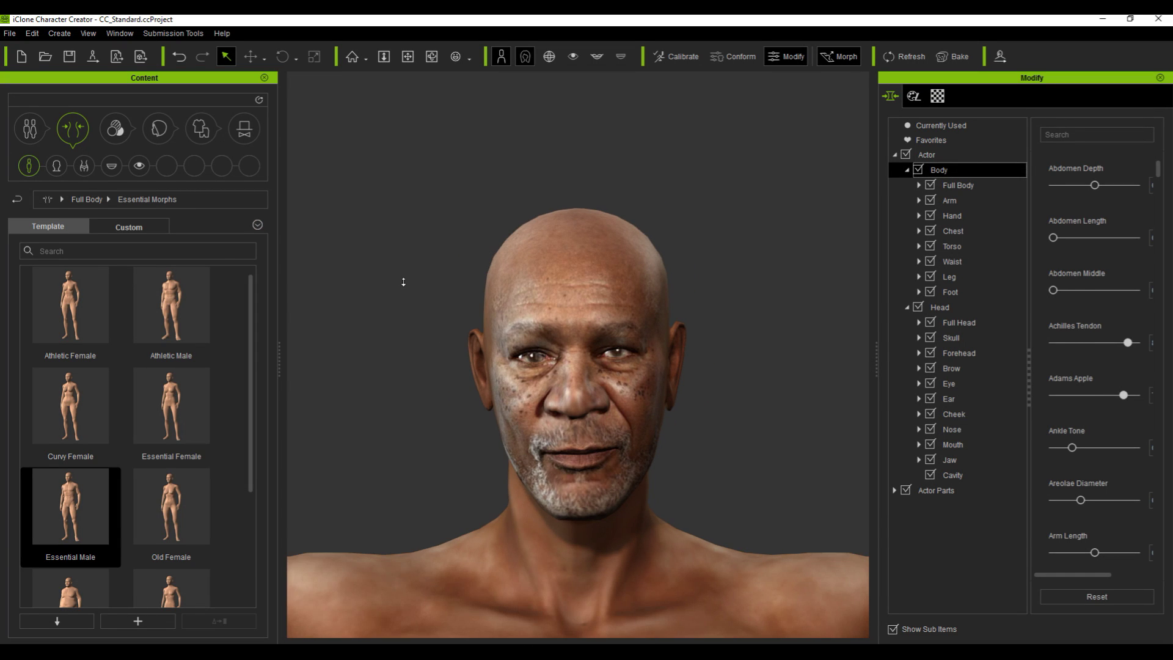
scroll(404, 281, down, 5)
click(590, 263)
ctrl+click(935, 170)
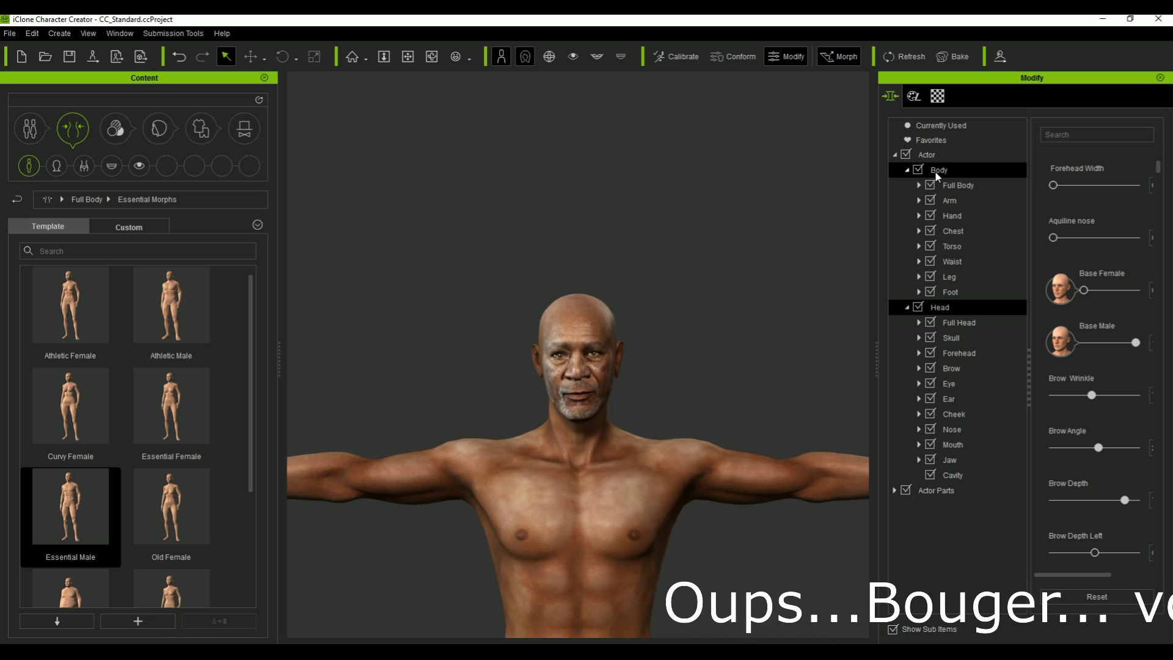
click(935, 171)
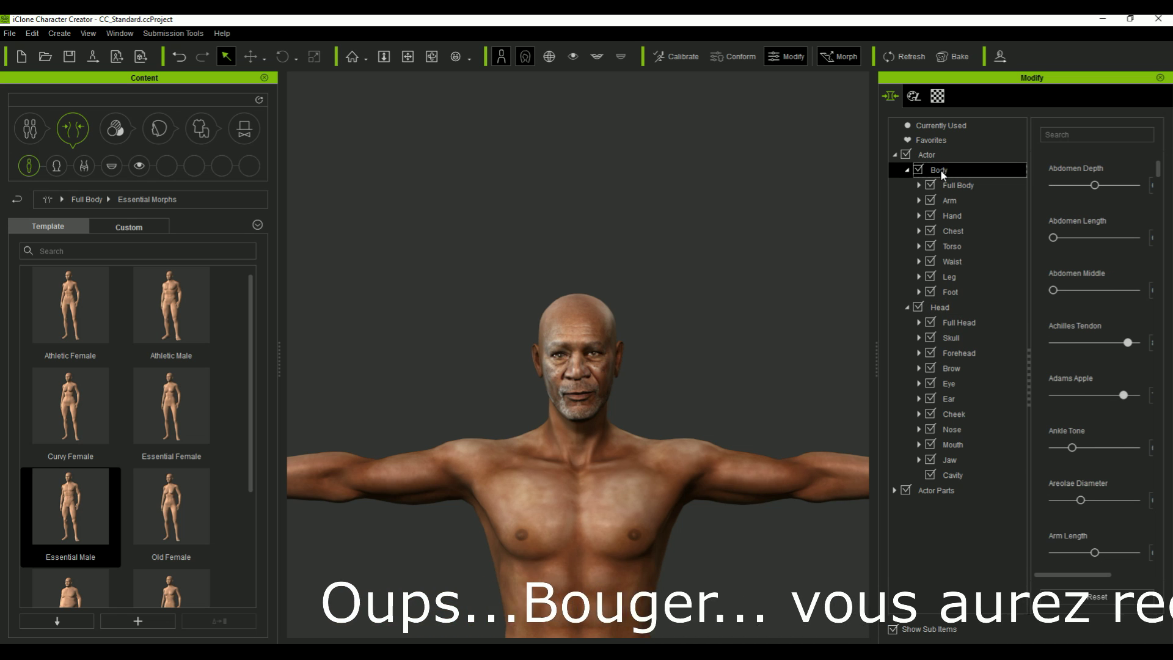
Activate the Appearance Editor for the actor's dynamic textures.
click(914, 96)
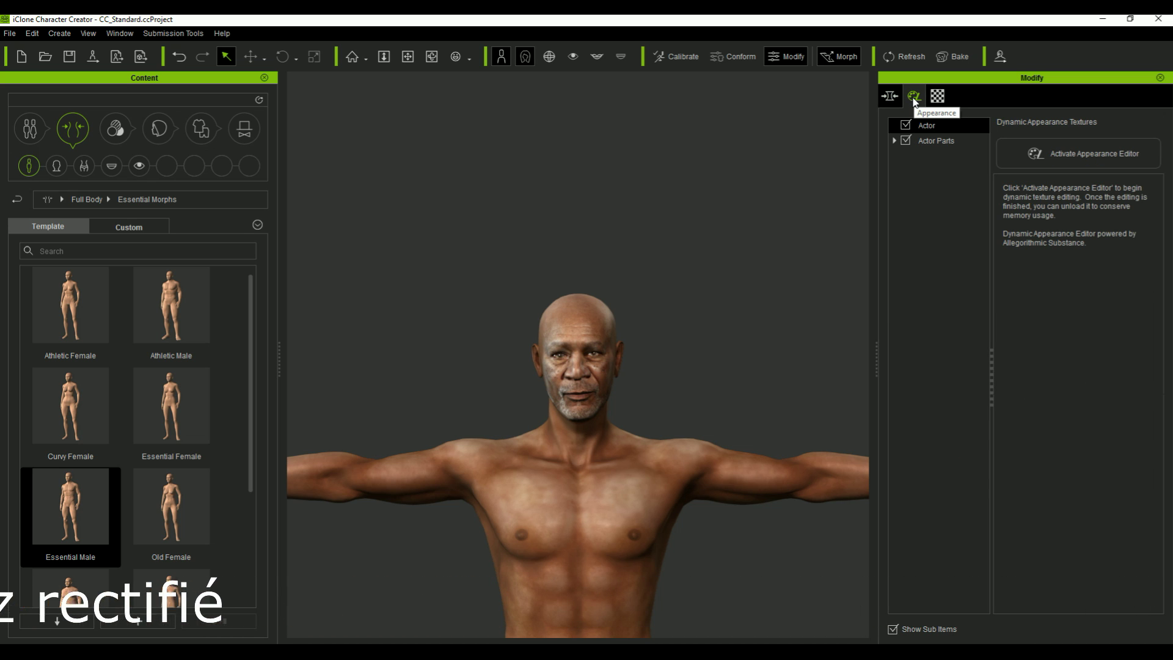
click(1074, 160)
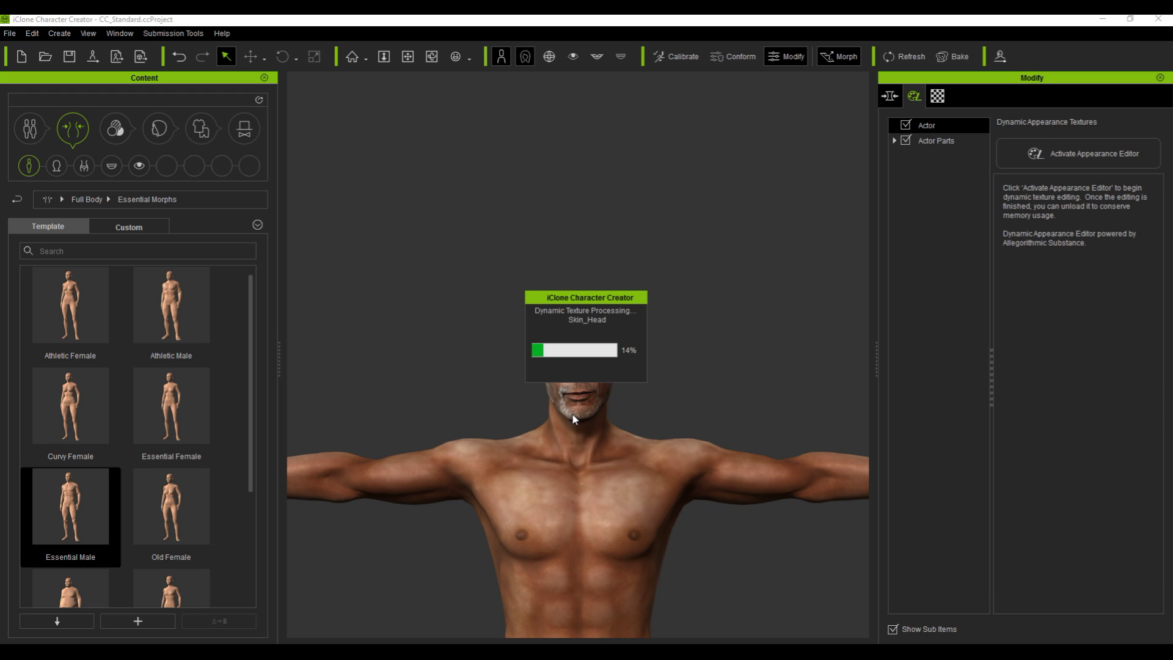
key(F9)
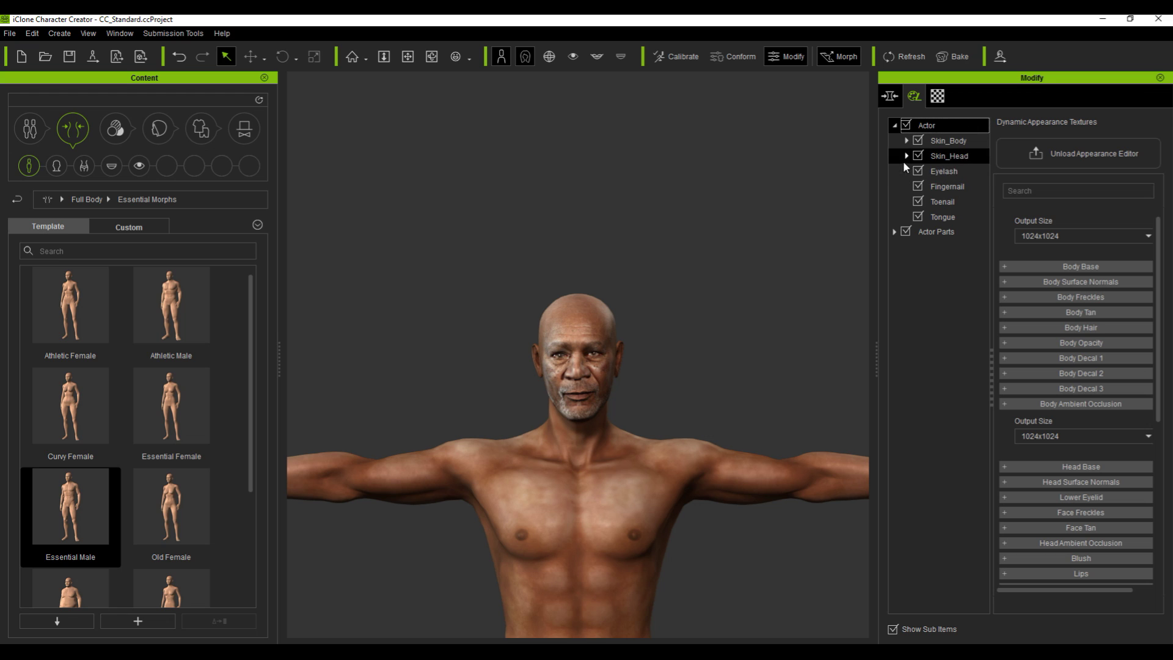
In the body skin's surface normals, set Age to 0.84 and Skinny to 0.77.
click(906, 142)
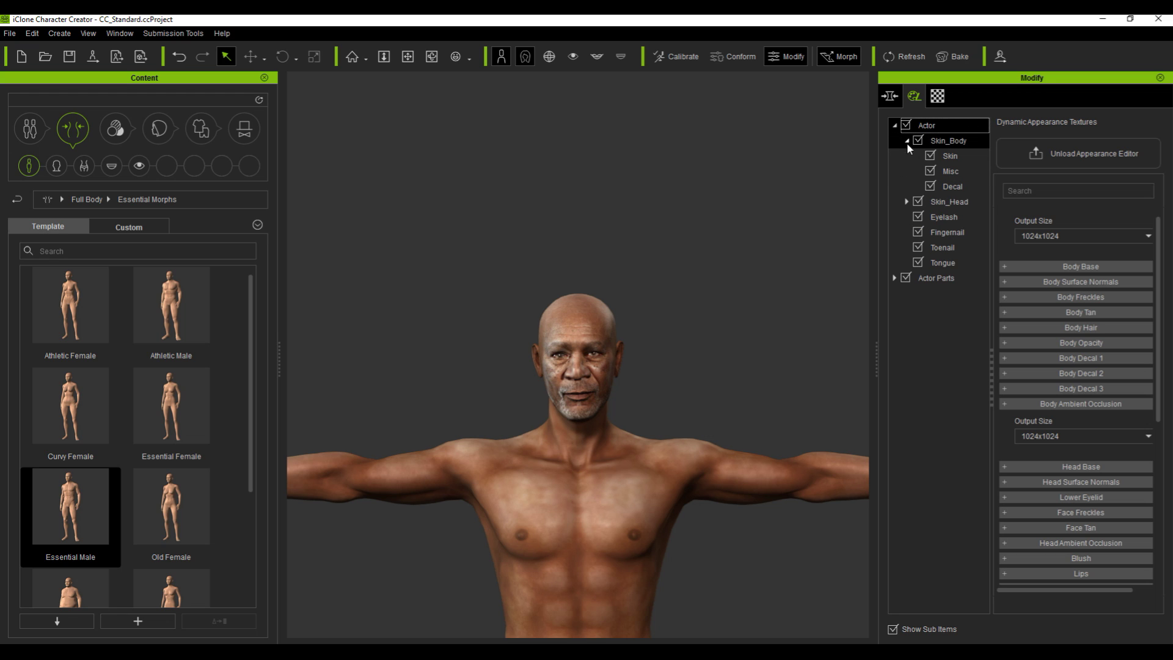
click(943, 156)
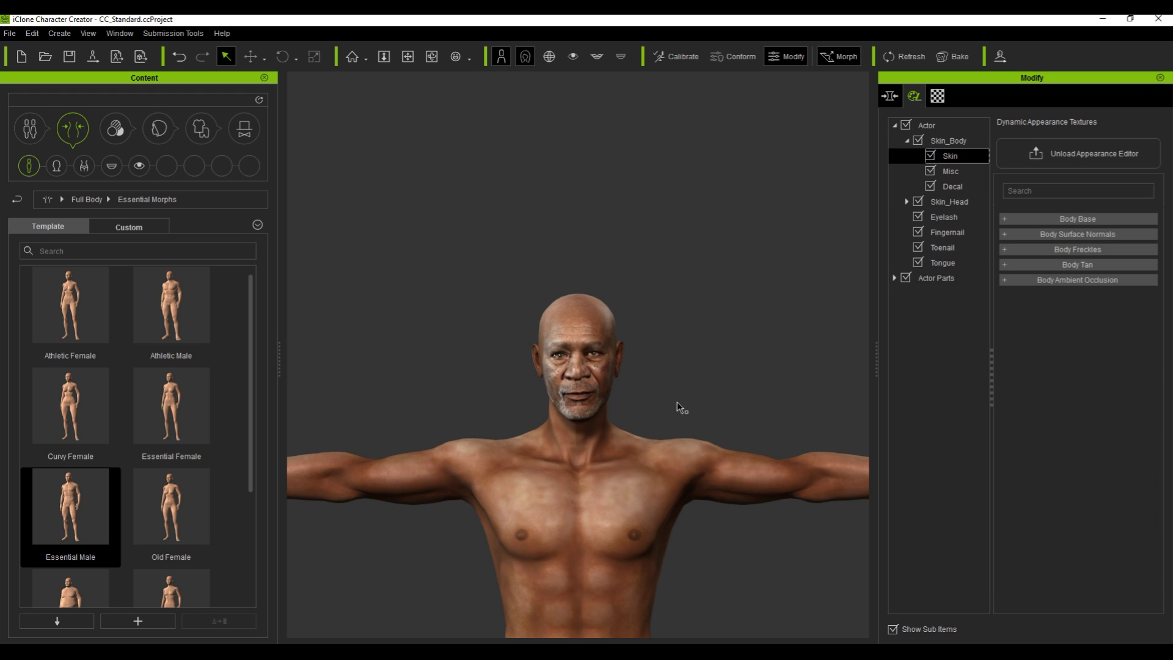
scroll(675, 392, up, 2)
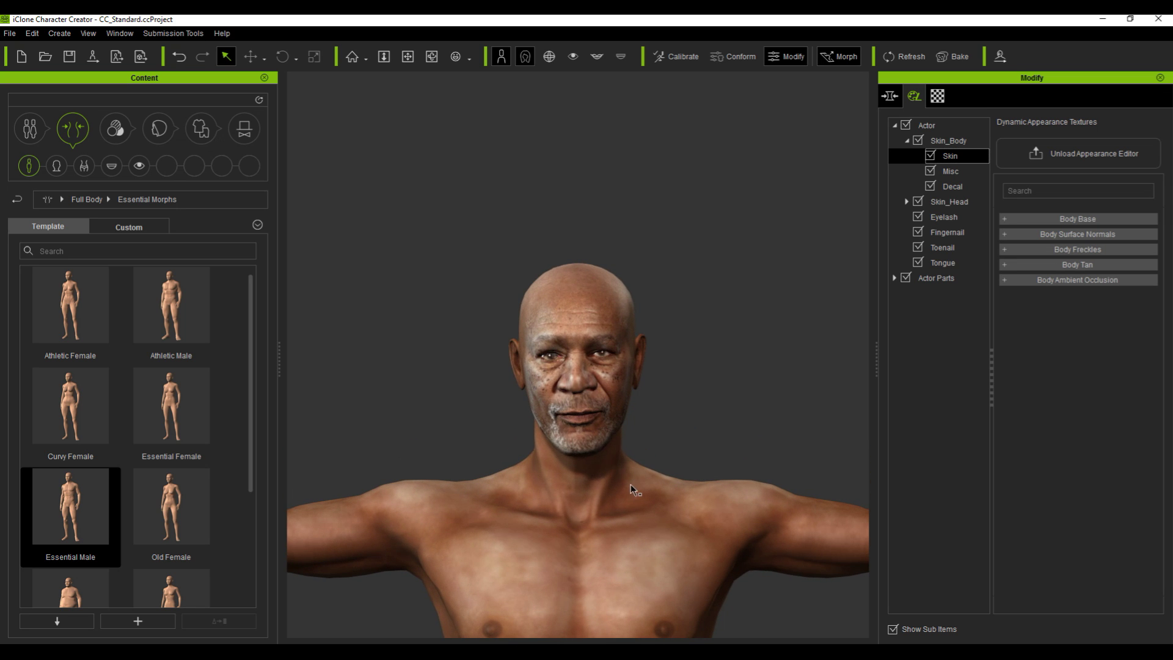
scroll(383, 452, down, 4)
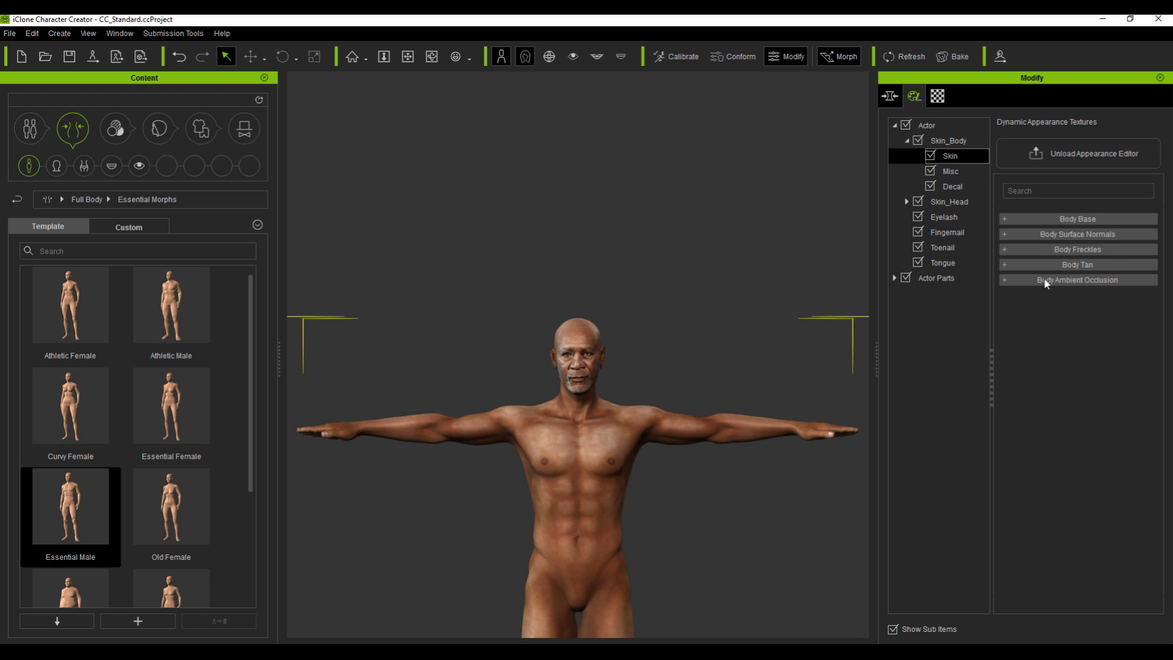
click(1039, 234)
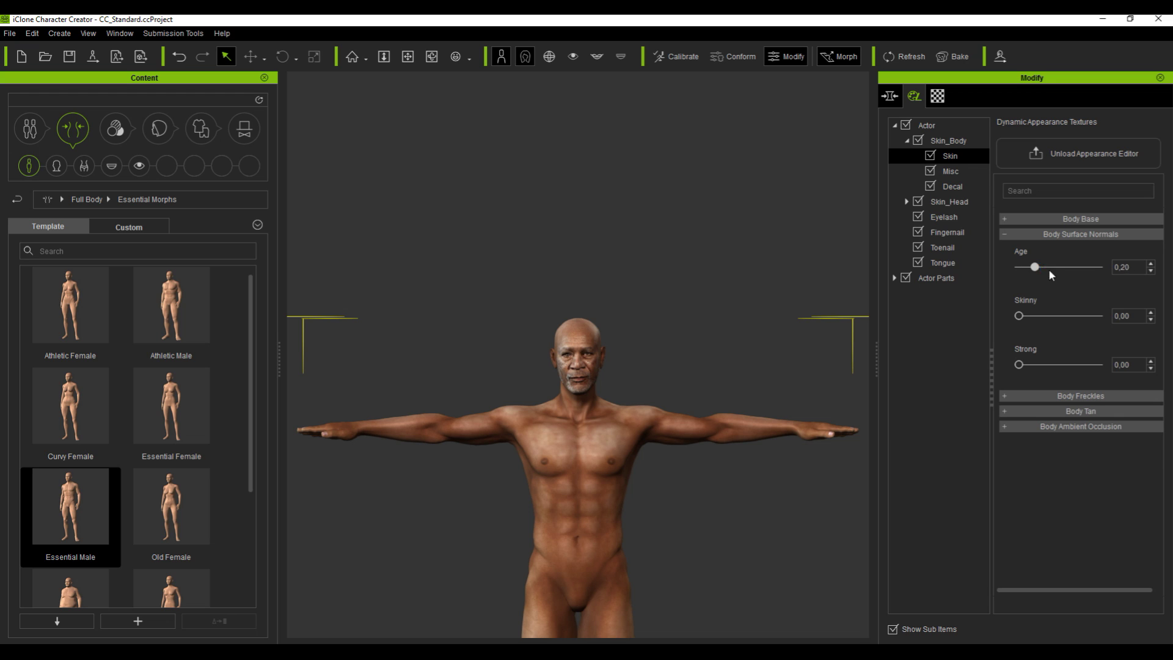
drag(1079, 268, 1093, 268)
drag(1038, 316, 1078, 314)
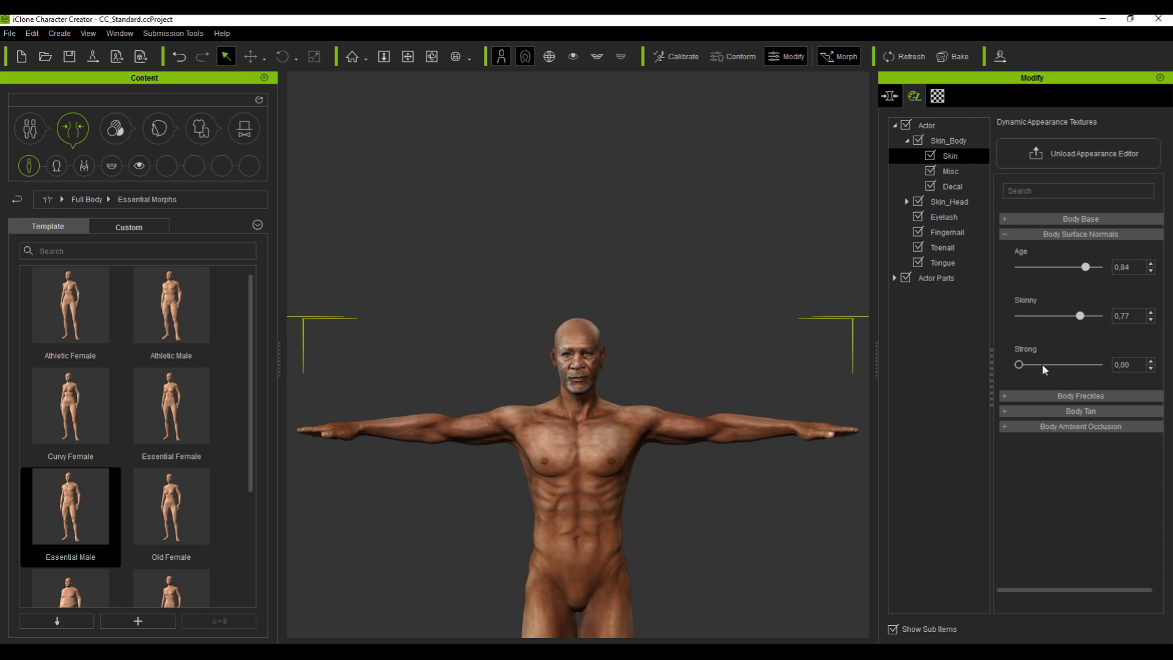
Examine the Body Base skin settings from the texture maps down to the specular contrast and lightness.
click(1005, 220)
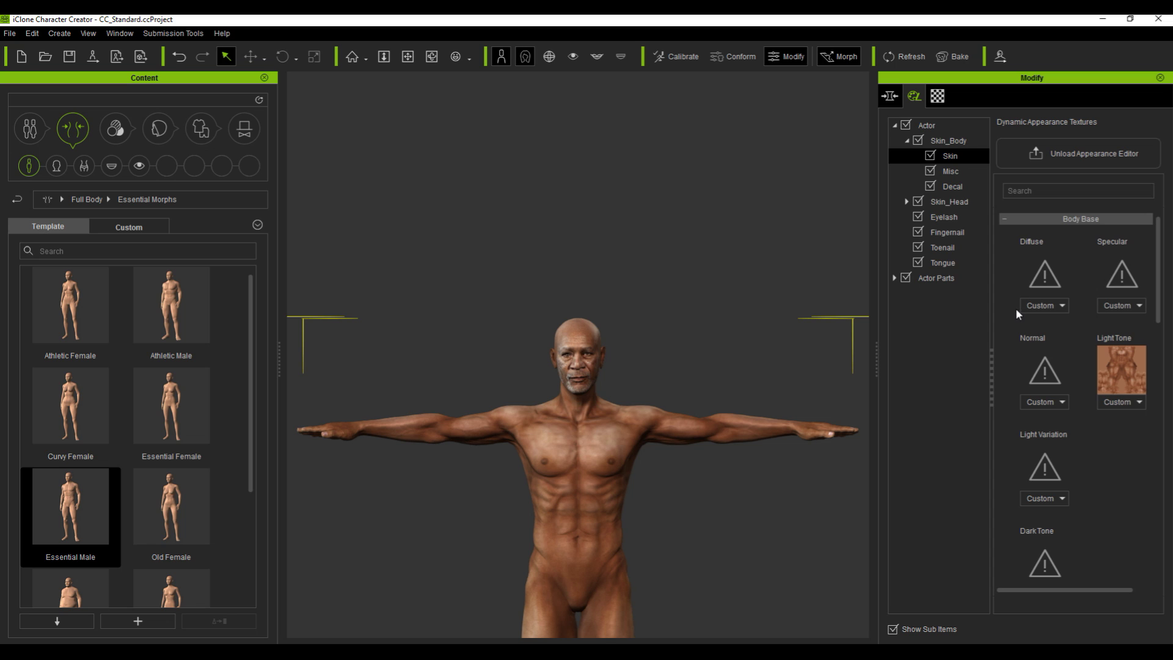
scroll(1019, 333, down, 5)
scroll(1022, 353, down, 6)
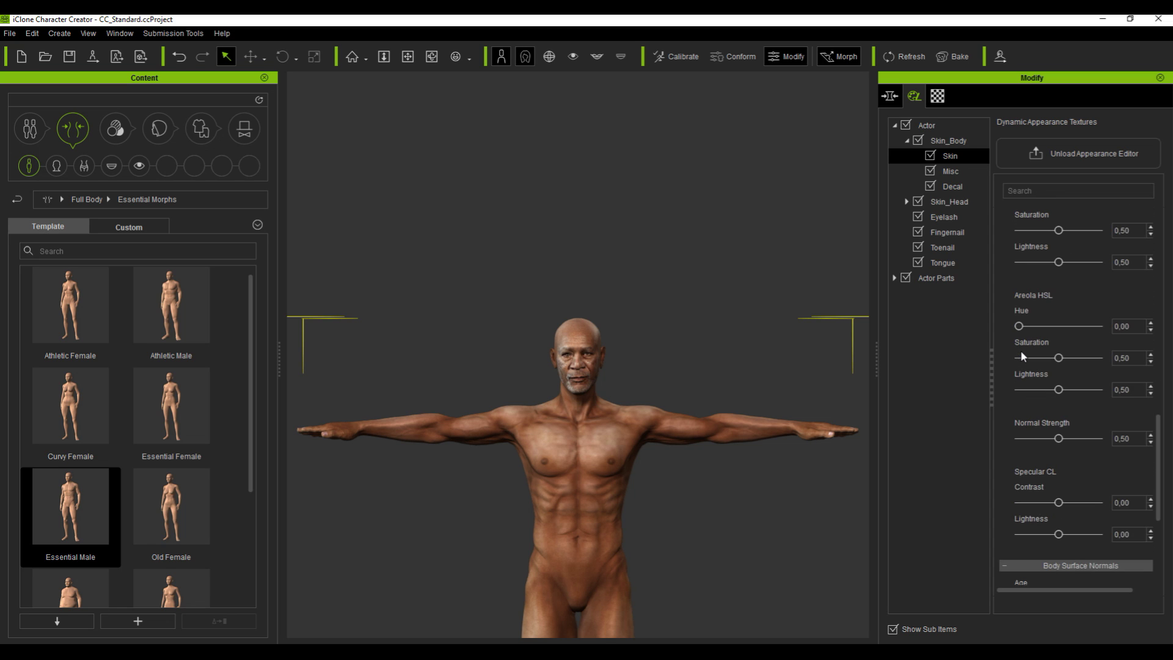
Set the output size of the Skin_Body appearance textures to 2048x2048.
scroll(1021, 350, up, 5)
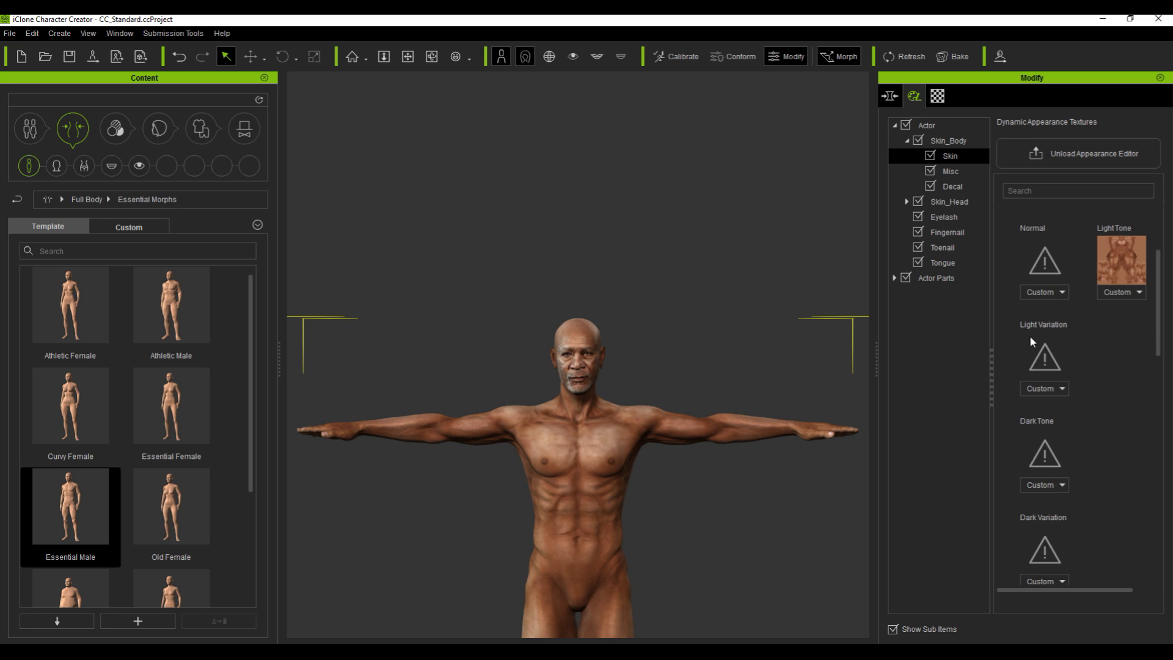
scroll(1030, 336, up, 2)
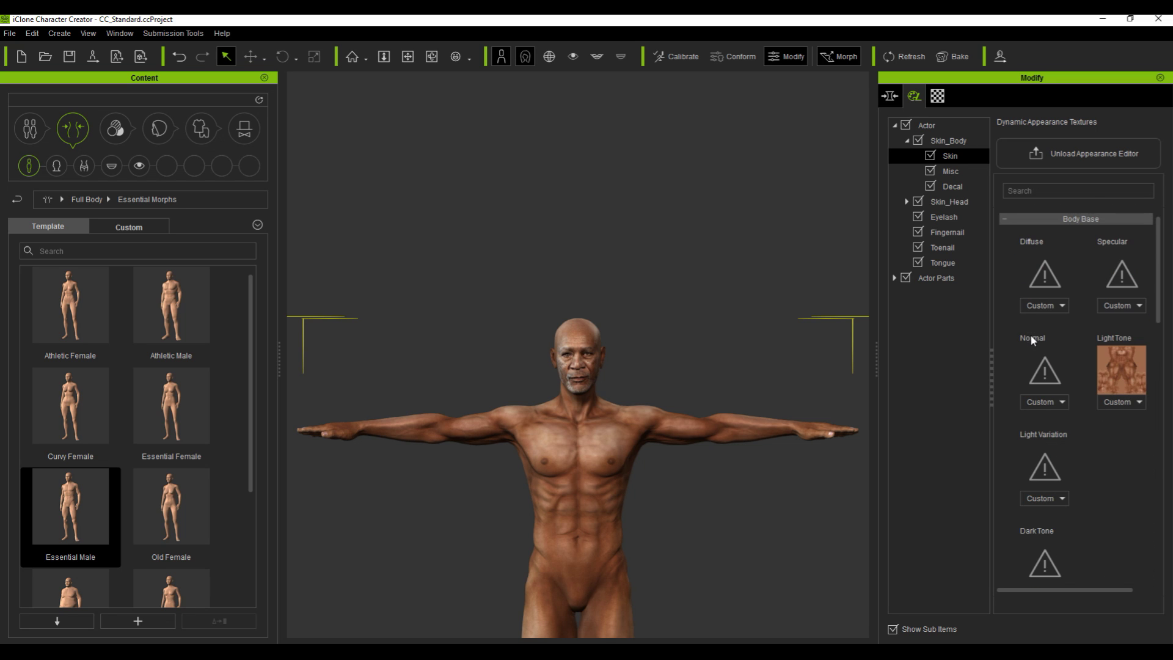
click(939, 96)
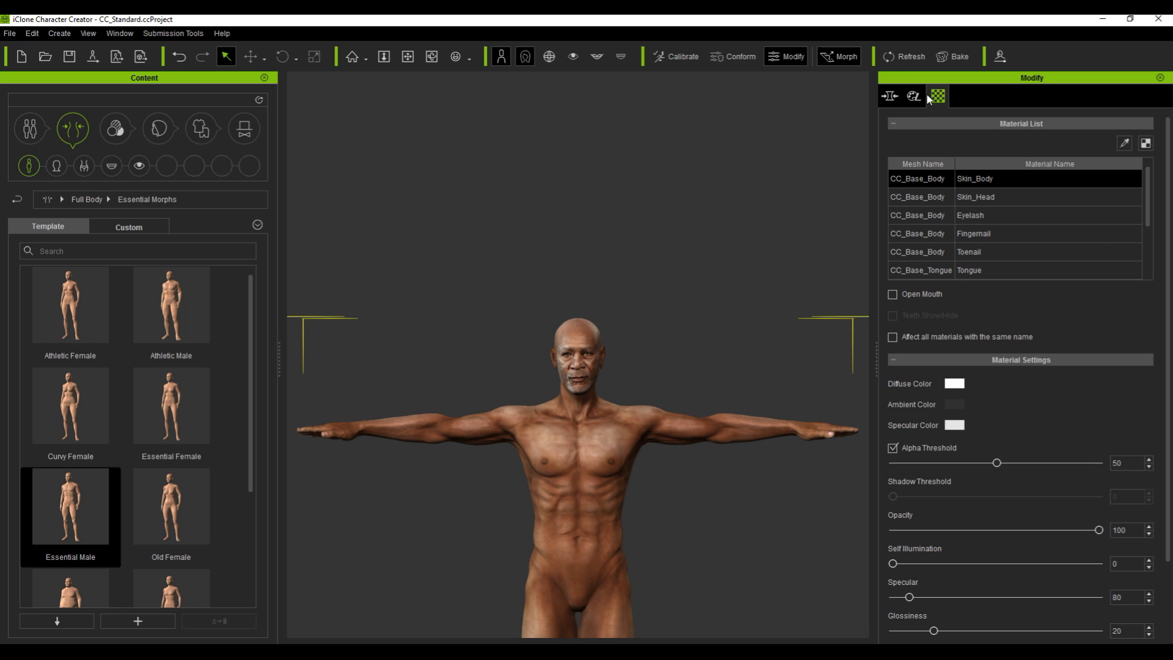
click(914, 96)
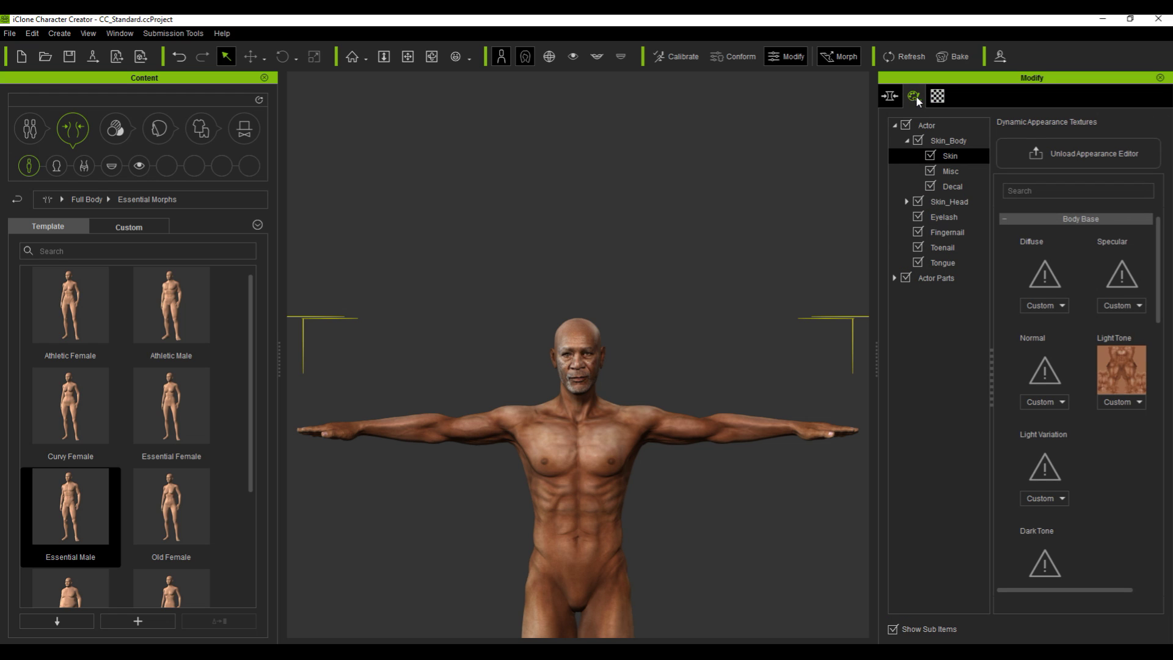
click(952, 139)
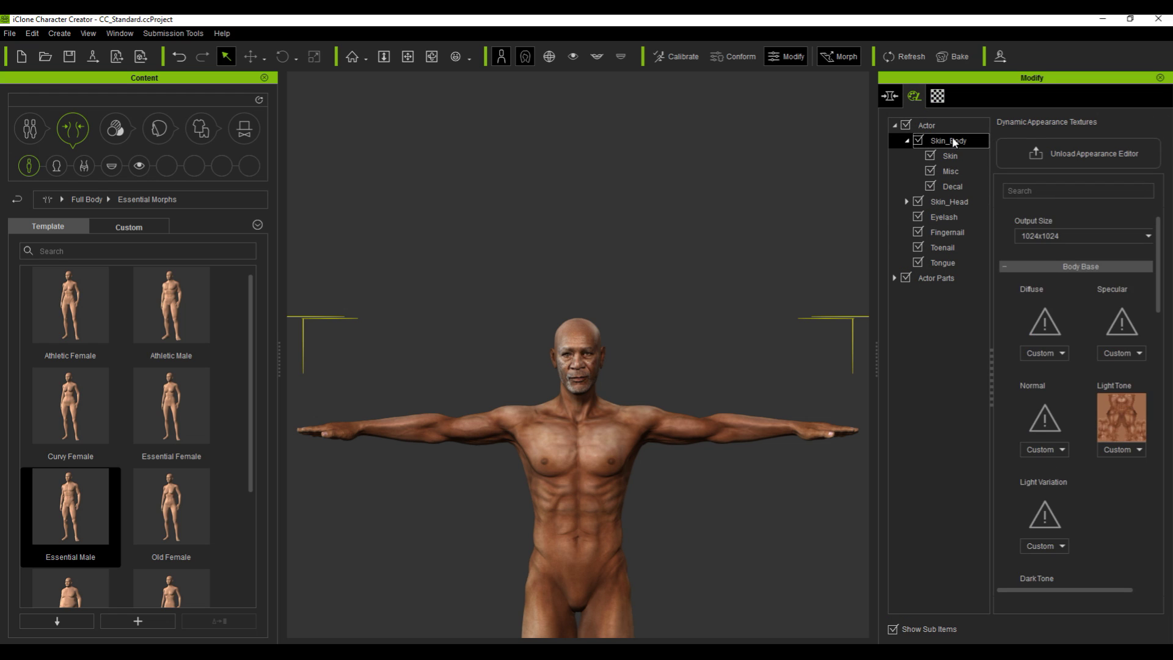
click(1147, 236)
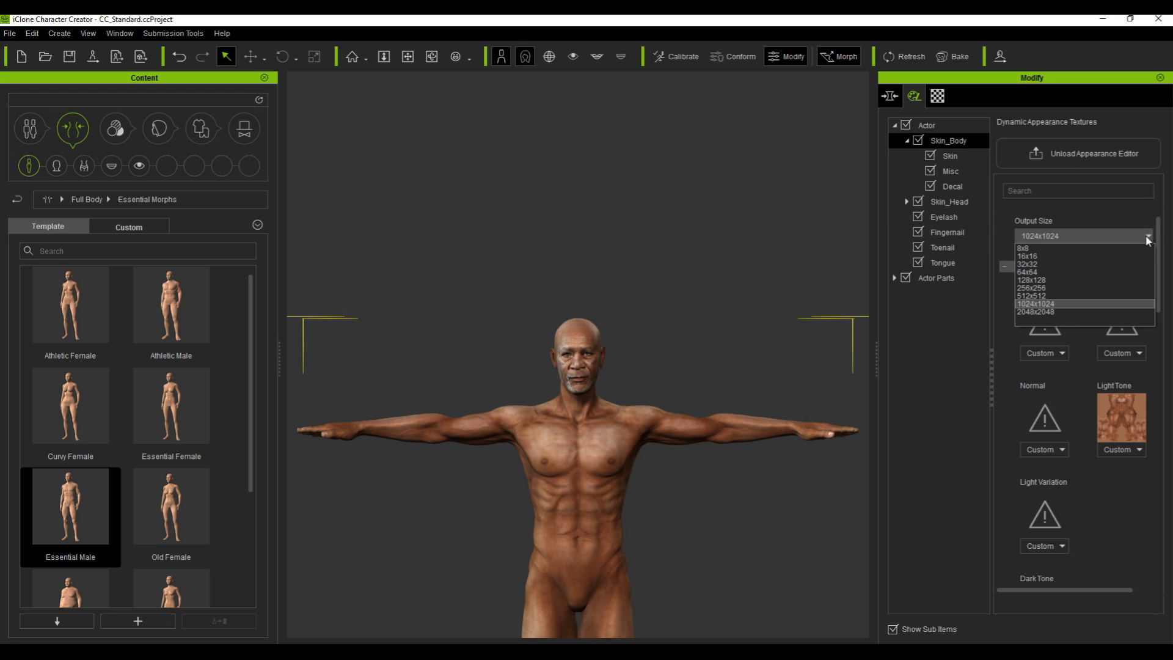
click(1052, 312)
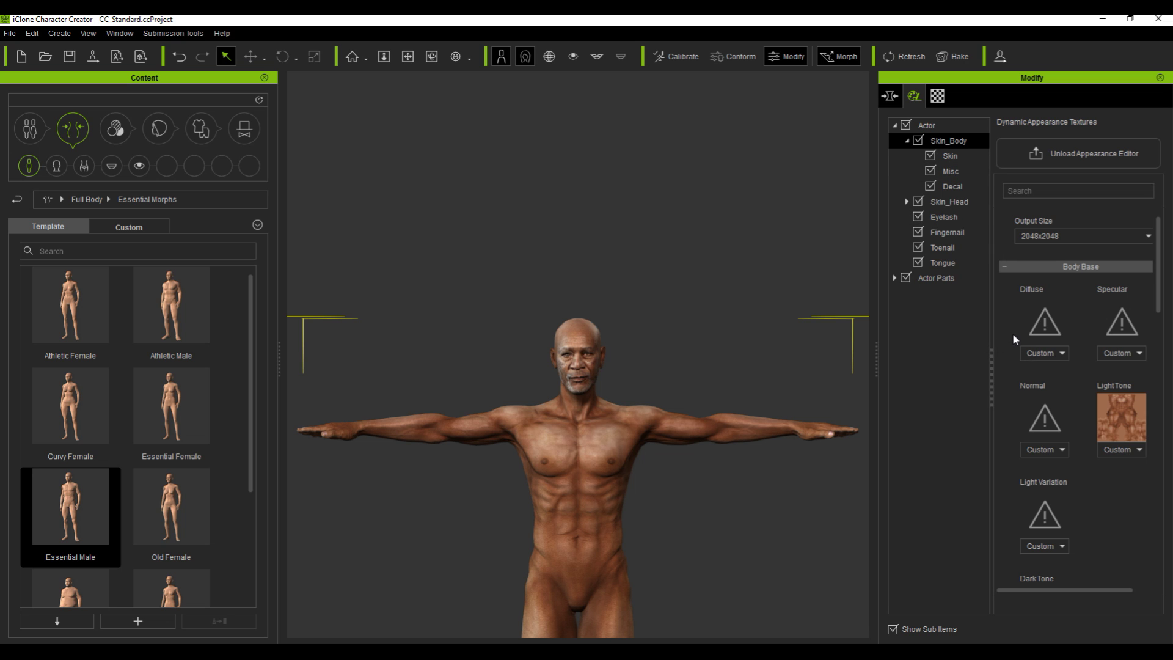
Collapse the Body Base settings and set Strong to 0,63 in the Body Surface Normals.
scroll(1013, 338, down, 15)
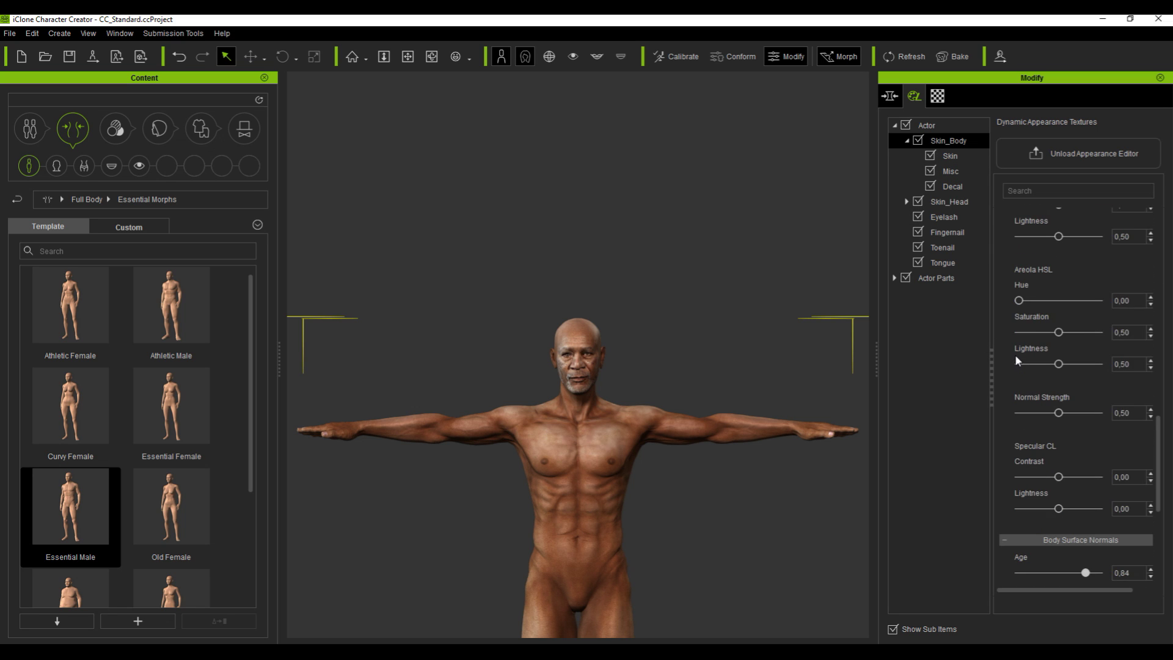
scroll(1017, 358, up, 15)
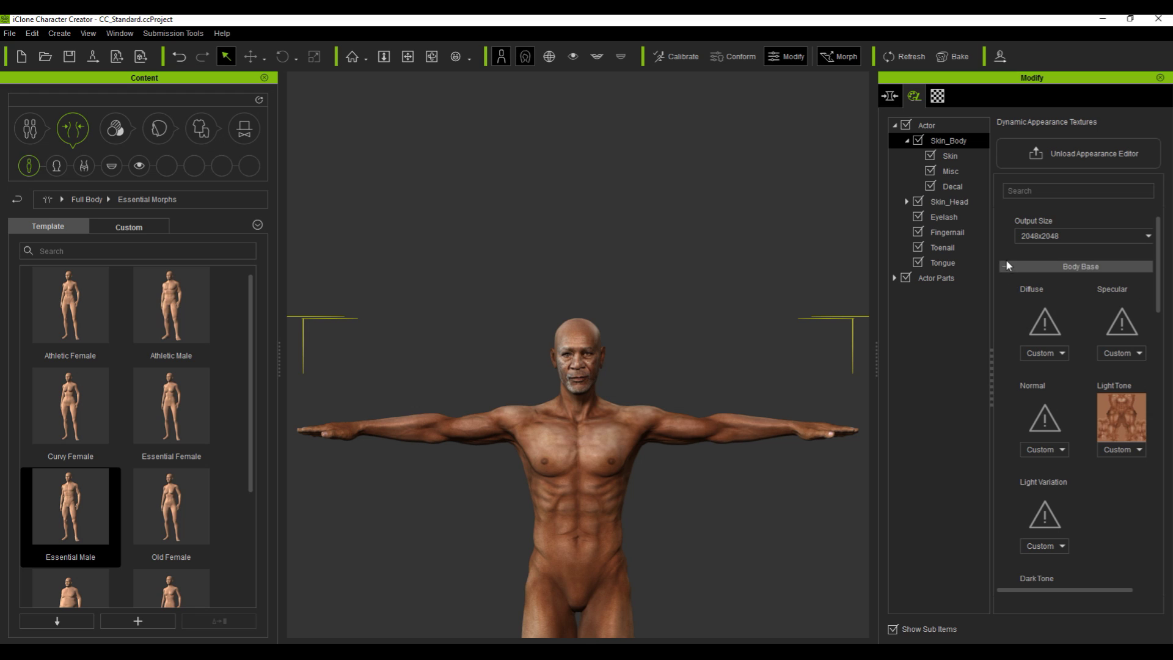
click(1007, 267)
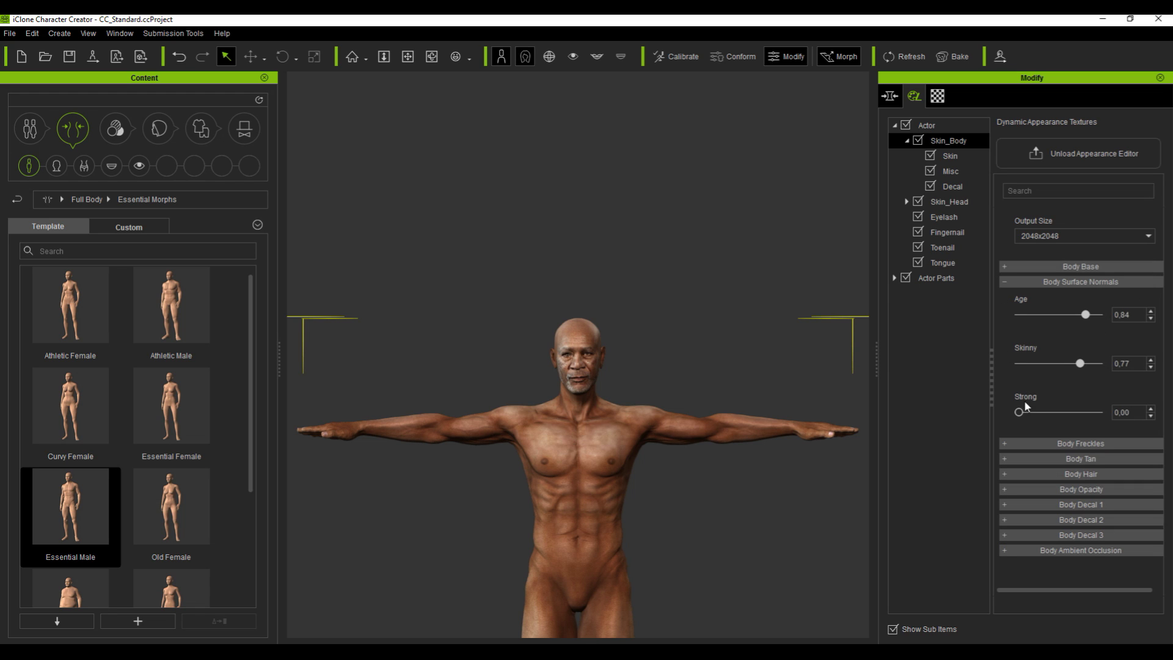
click(1069, 413)
drag(1074, 414, 1069, 413)
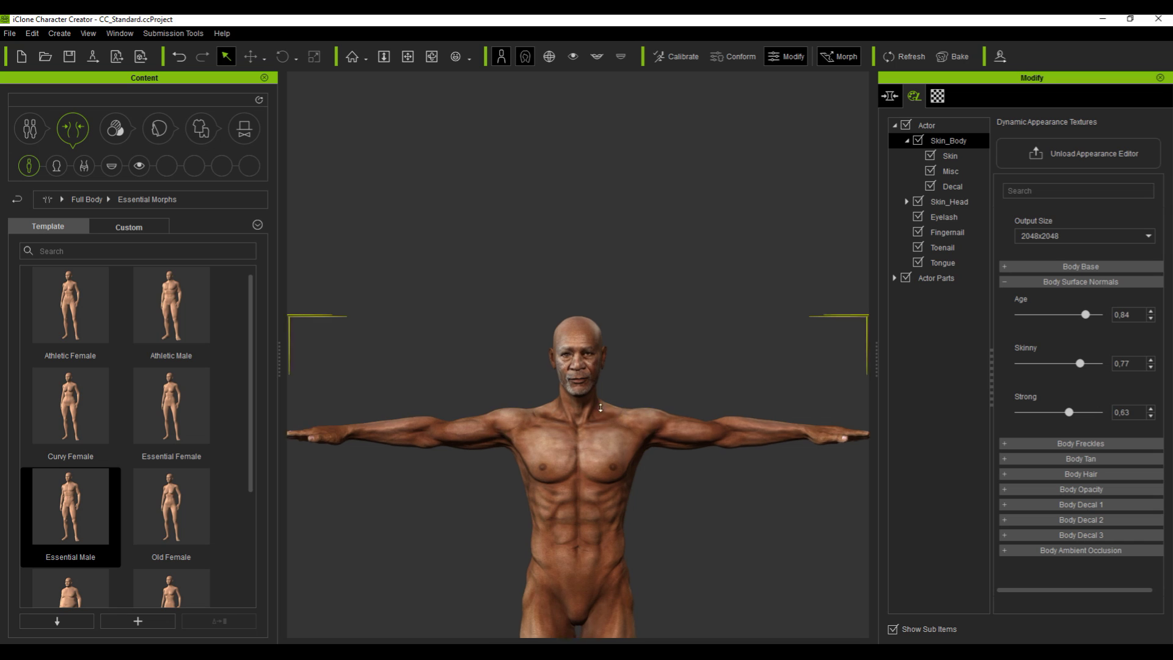
scroll(601, 408, up, 2)
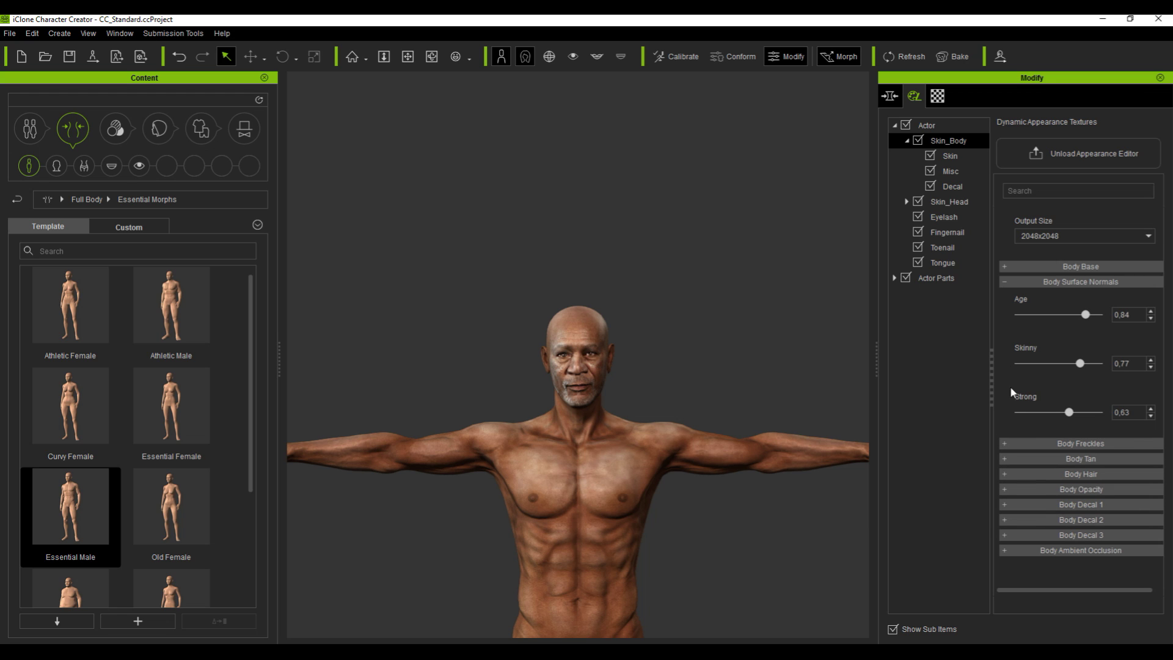
Set the output size of the Skin_Head appearance textures to 2048x2048.
click(941, 202)
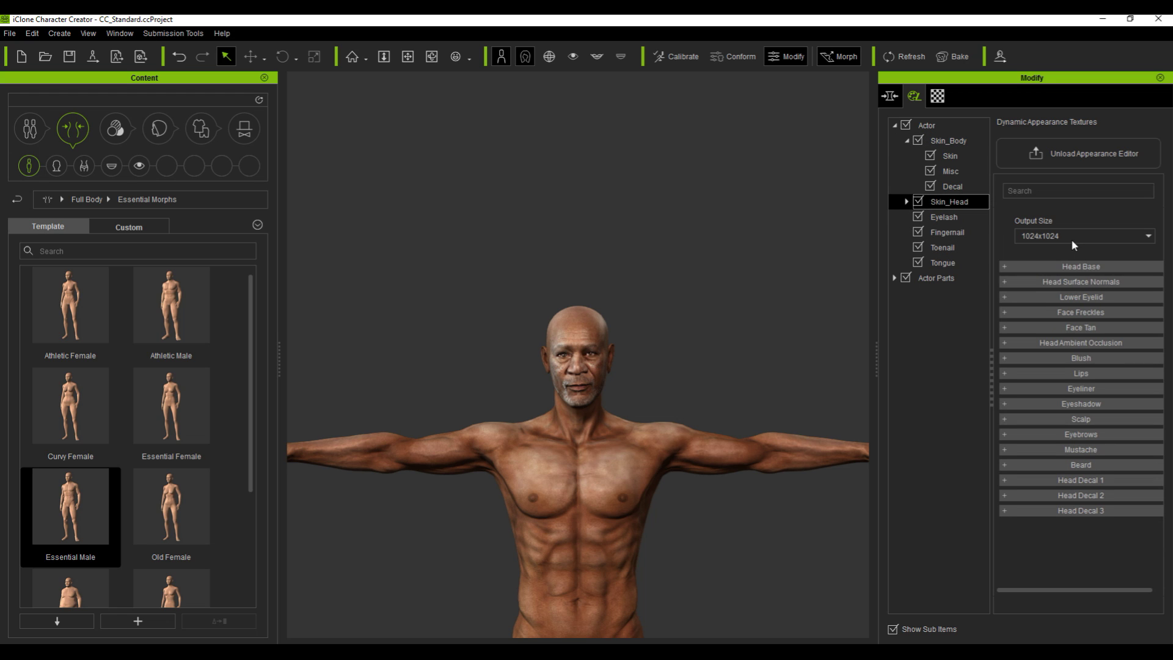
click(1150, 237)
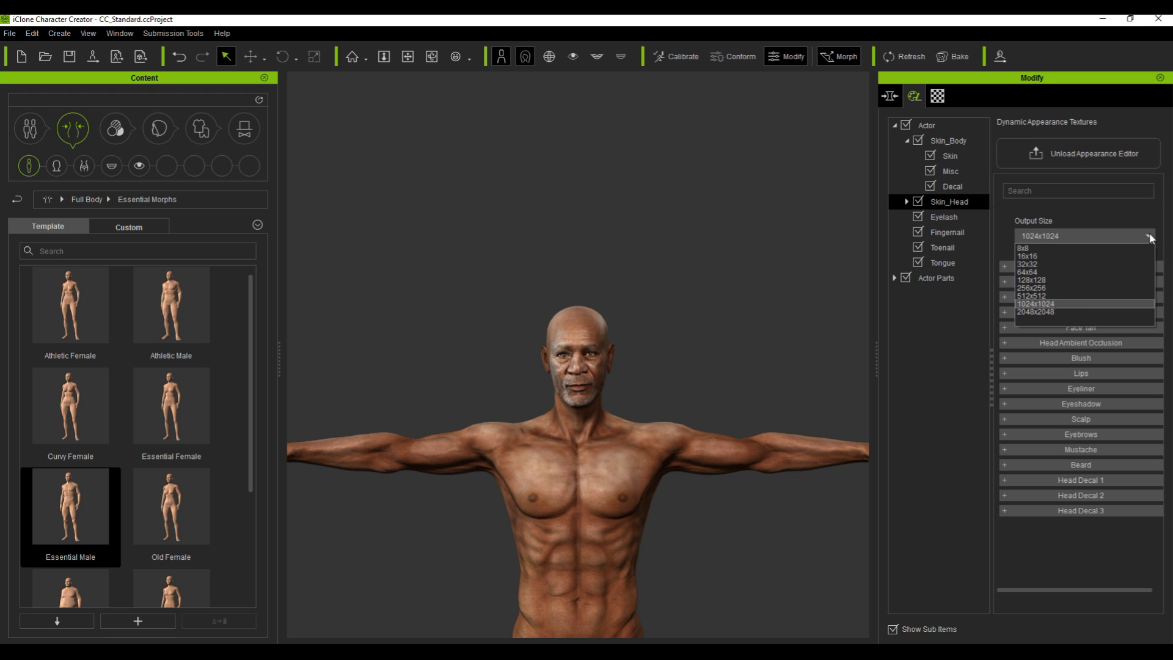
click(1065, 312)
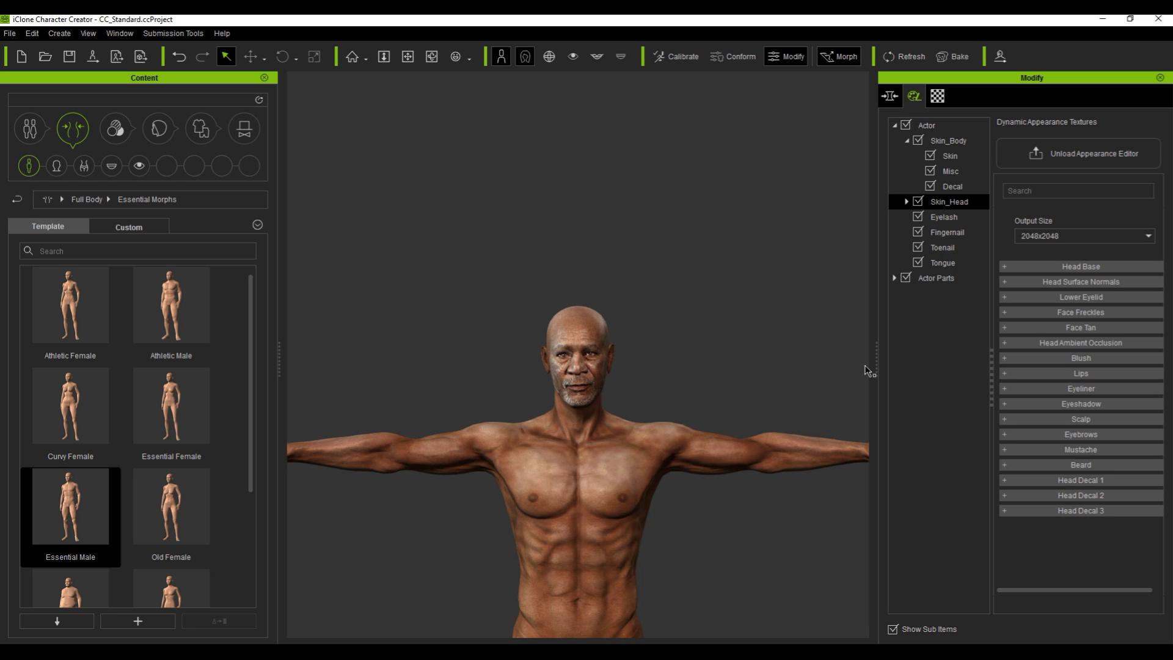
Change the Lips option to Medium in the Head Surface Normals.
scroll(709, 354, up, 1)
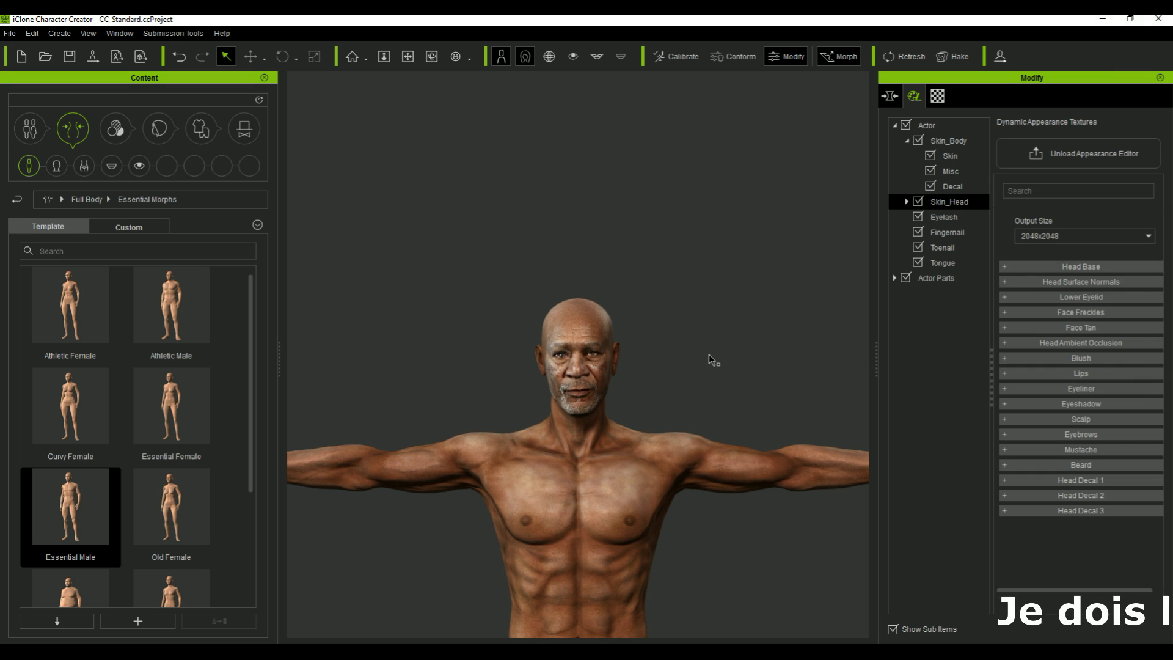
scroll(710, 353, up, 5)
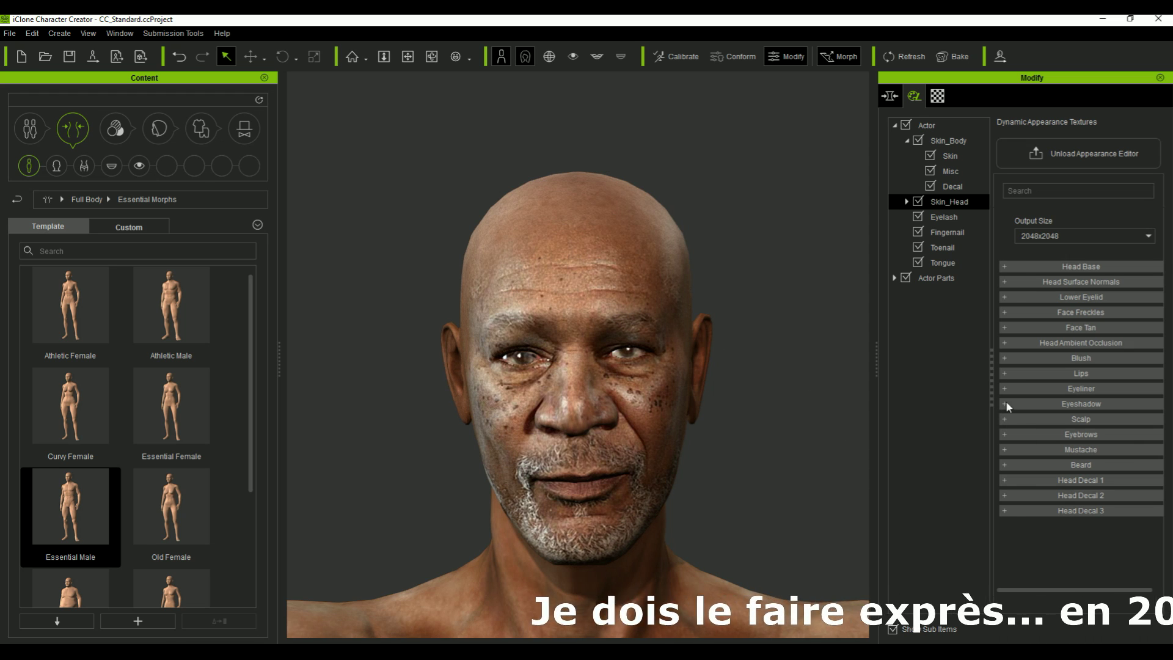
click(1013, 282)
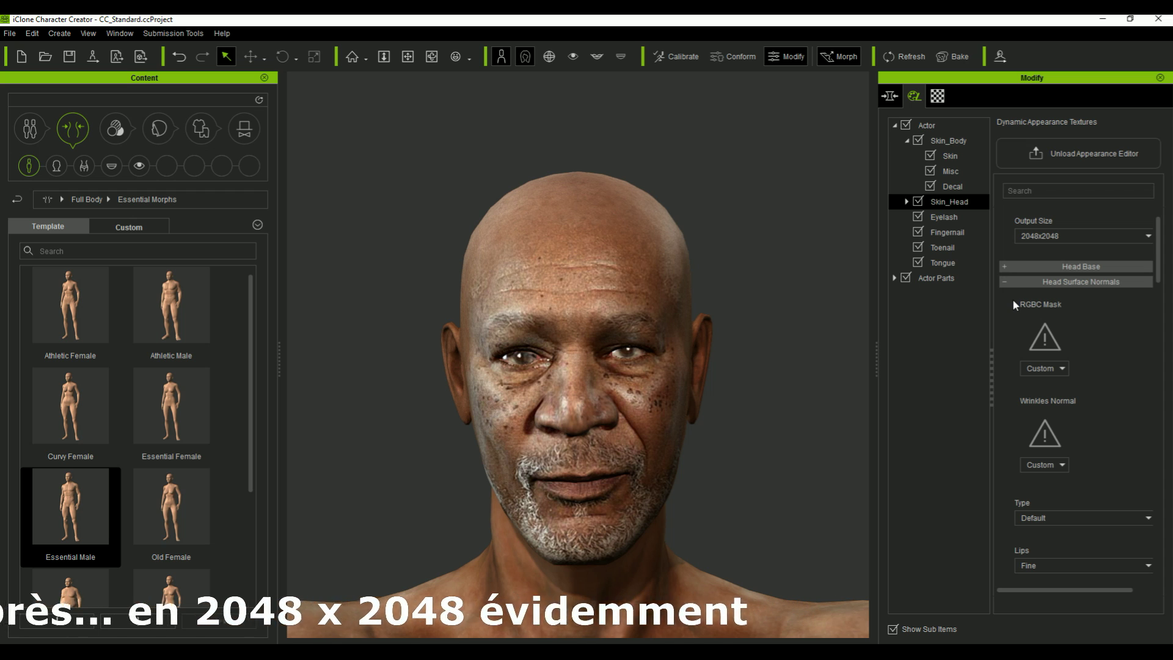
scroll(1012, 309, down, 5)
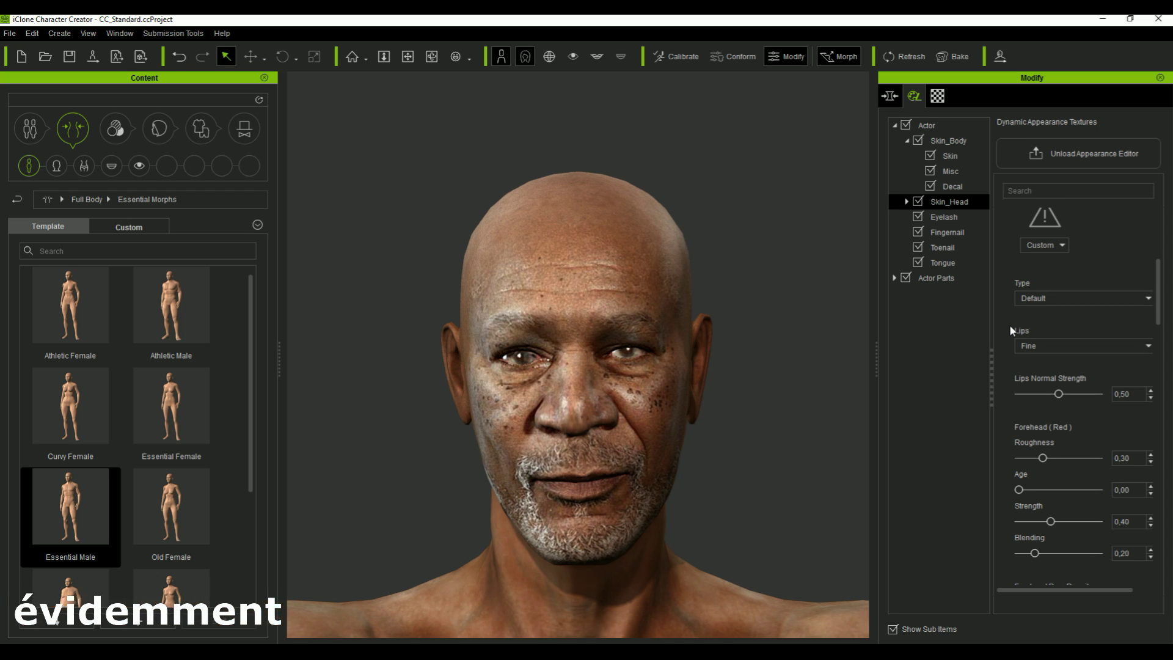
click(1150, 348)
click(1137, 366)
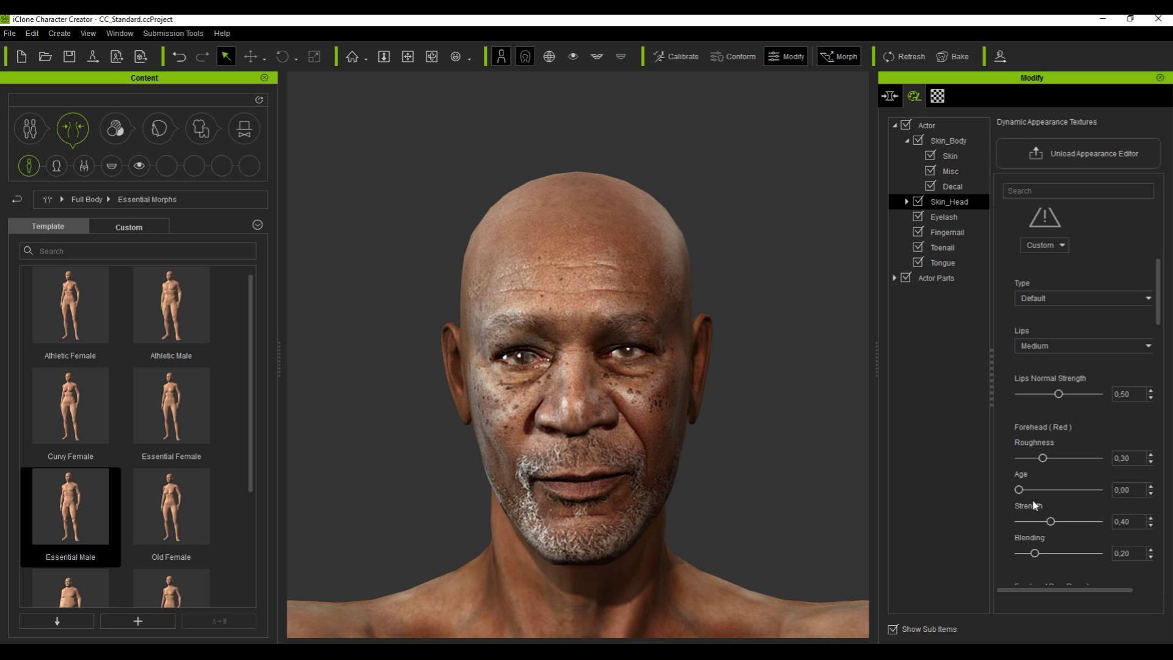
Set the Forehead to Age 0,70 and Strength 0,64, and the Cheeks to Age 0,56 and Strength 0,00.
drag(1061, 492, 1076, 491)
click(1071, 521)
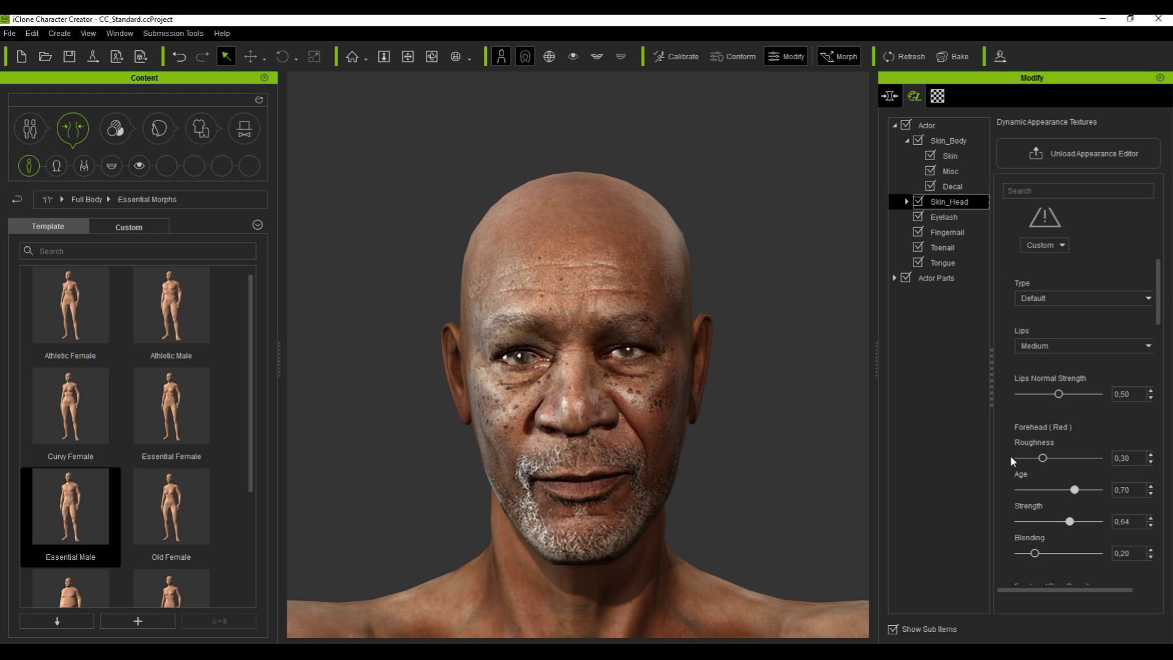
scroll(1010, 455, down, 8)
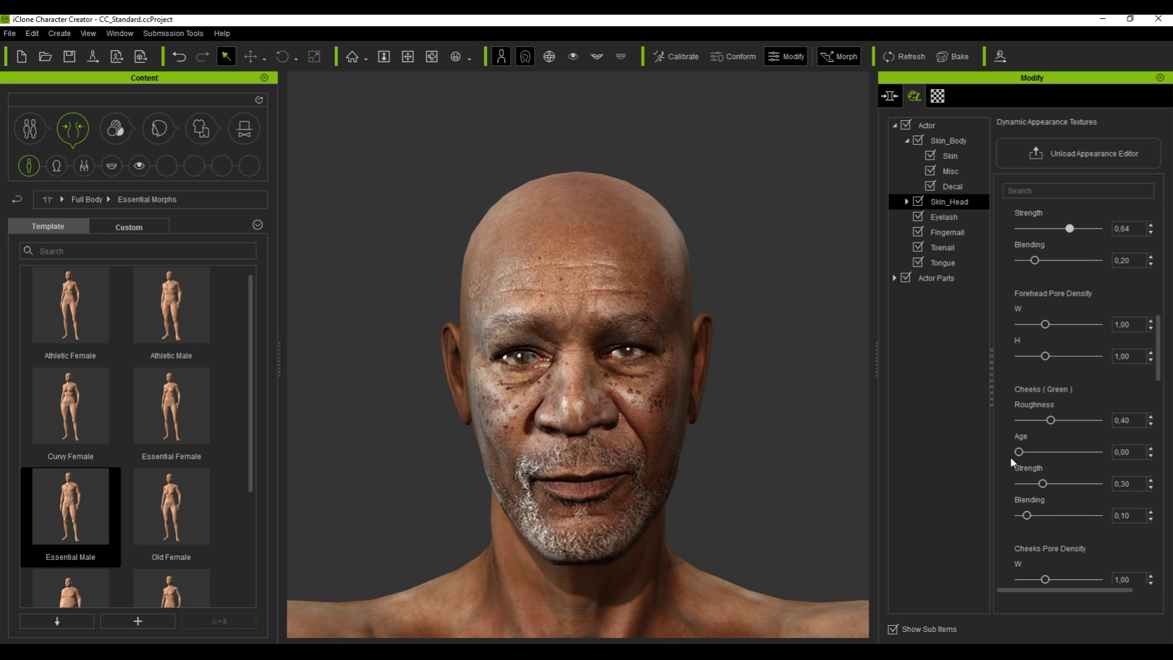
click(1062, 456)
drag(1064, 484, 1072, 484)
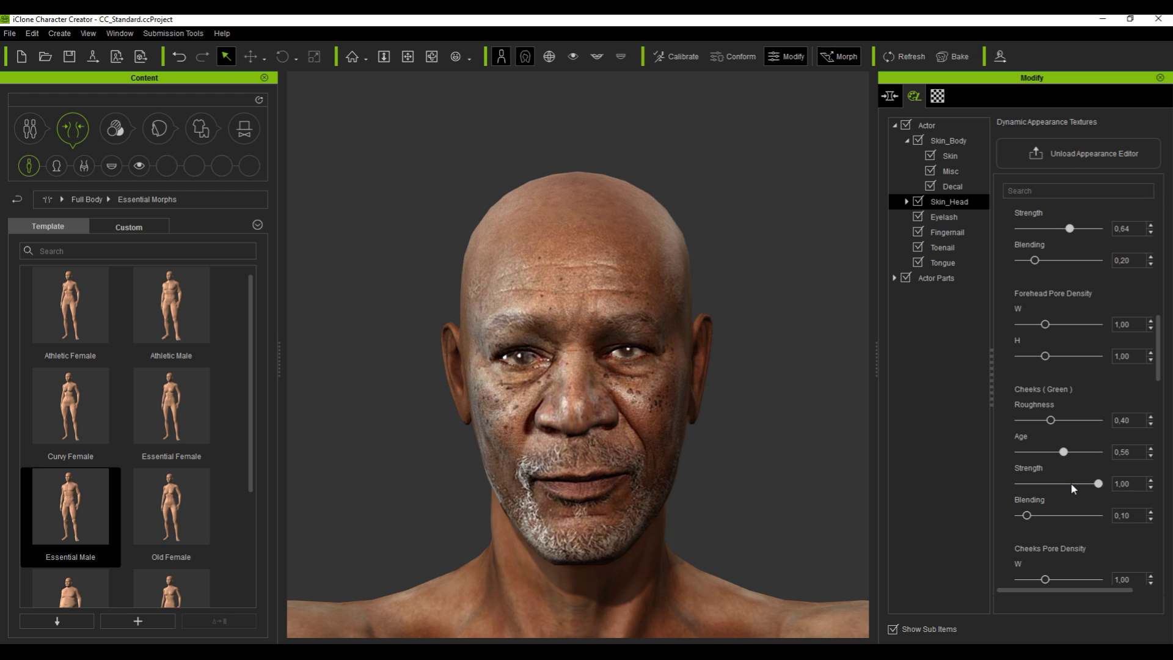
drag(1057, 484, 1015, 526)
Set the Nose surface normals to Roughness 0,20 and Age 0,59.
scroll(1007, 507, down, 1)
scroll(1007, 507, down, 5)
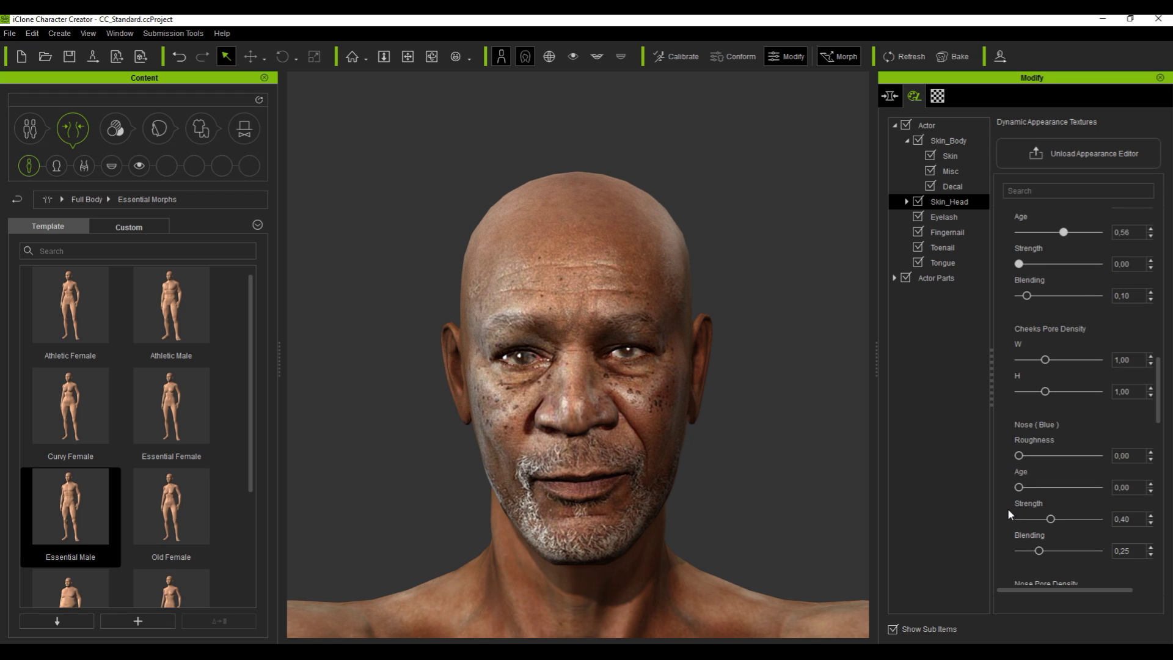
scroll(1007, 508, down, 1)
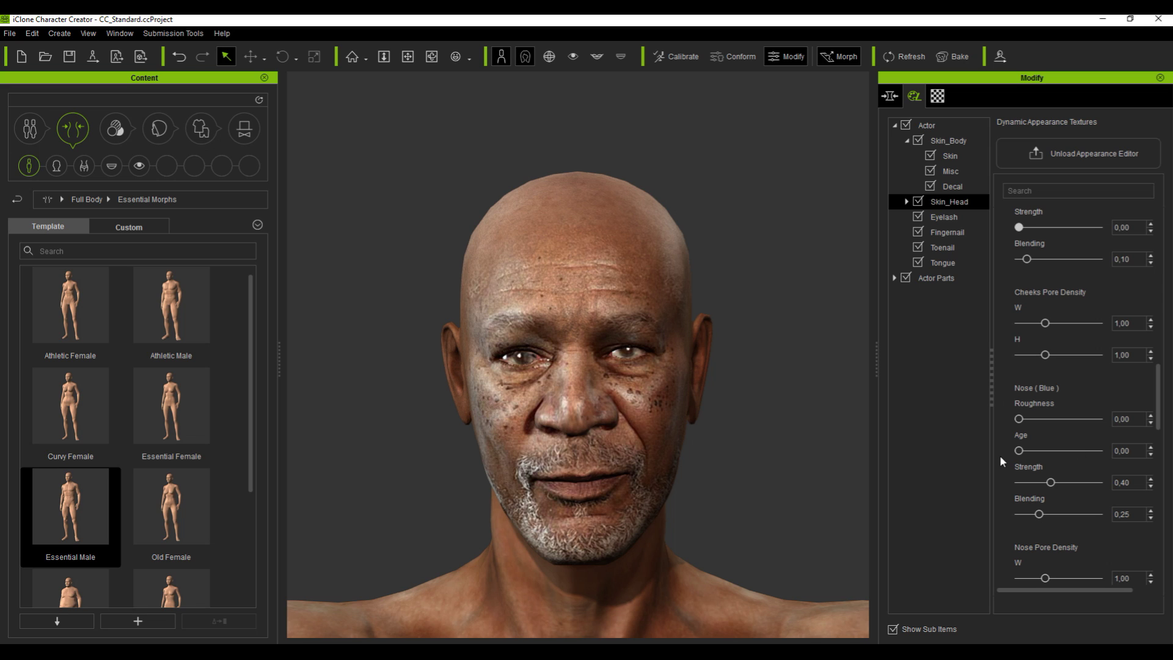
click(1065, 451)
Set the Chin surface normals to Age 0,45 and Strength 0,50.
scroll(1014, 525, down, 5)
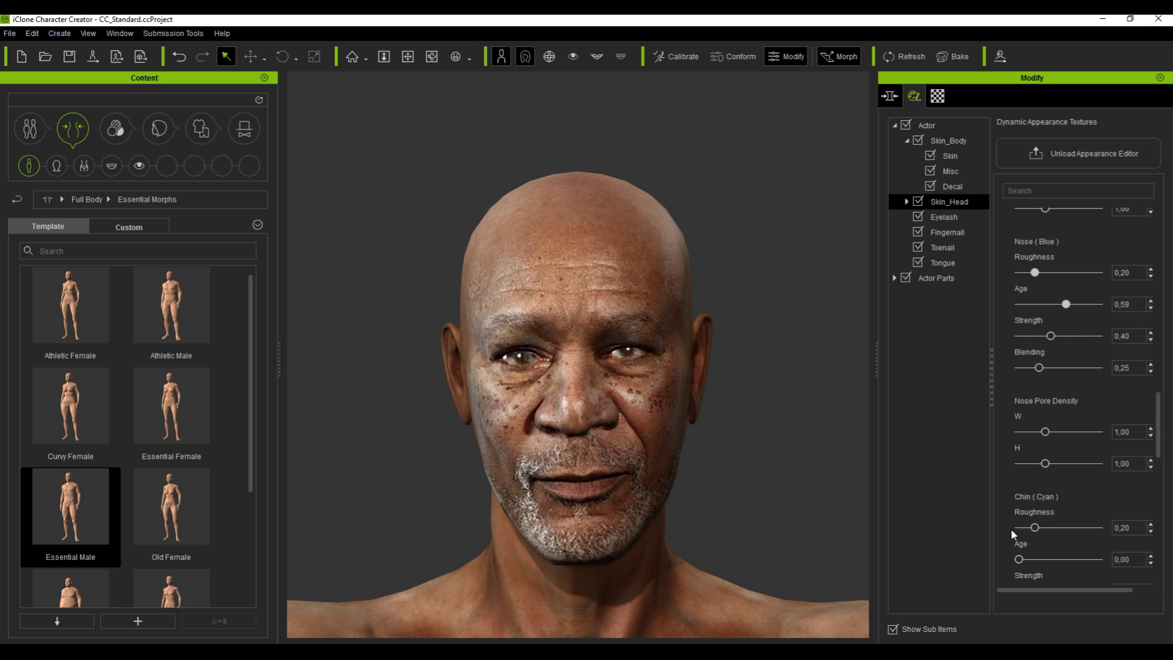
scroll(1012, 521, down, 1)
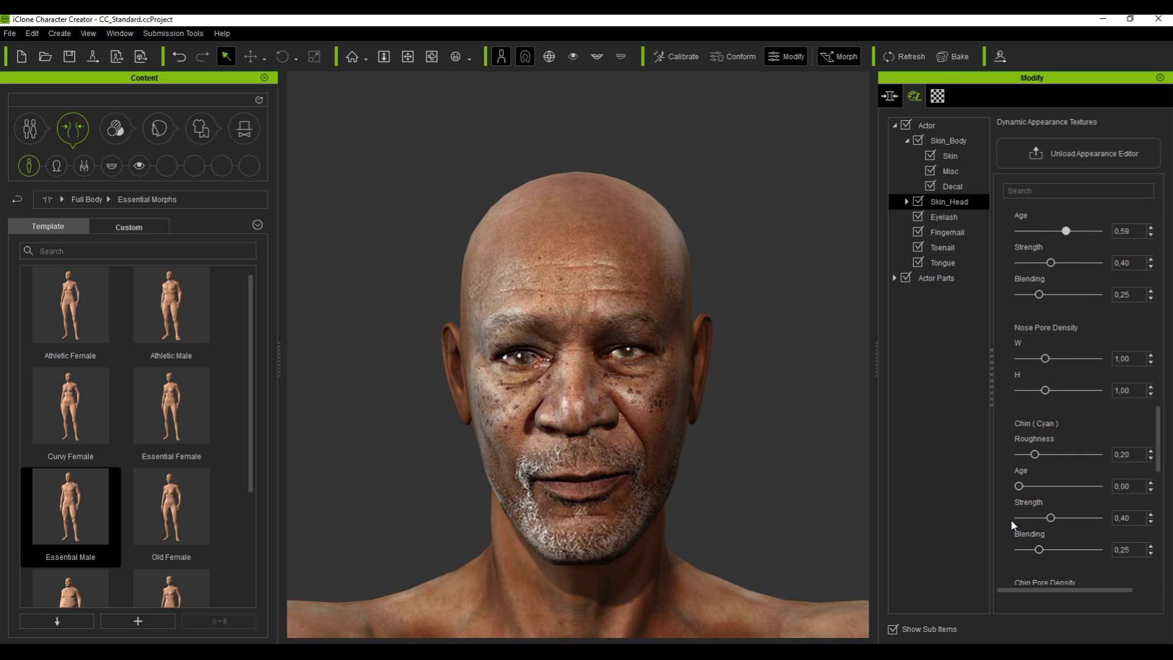
scroll(1012, 524, down, 1)
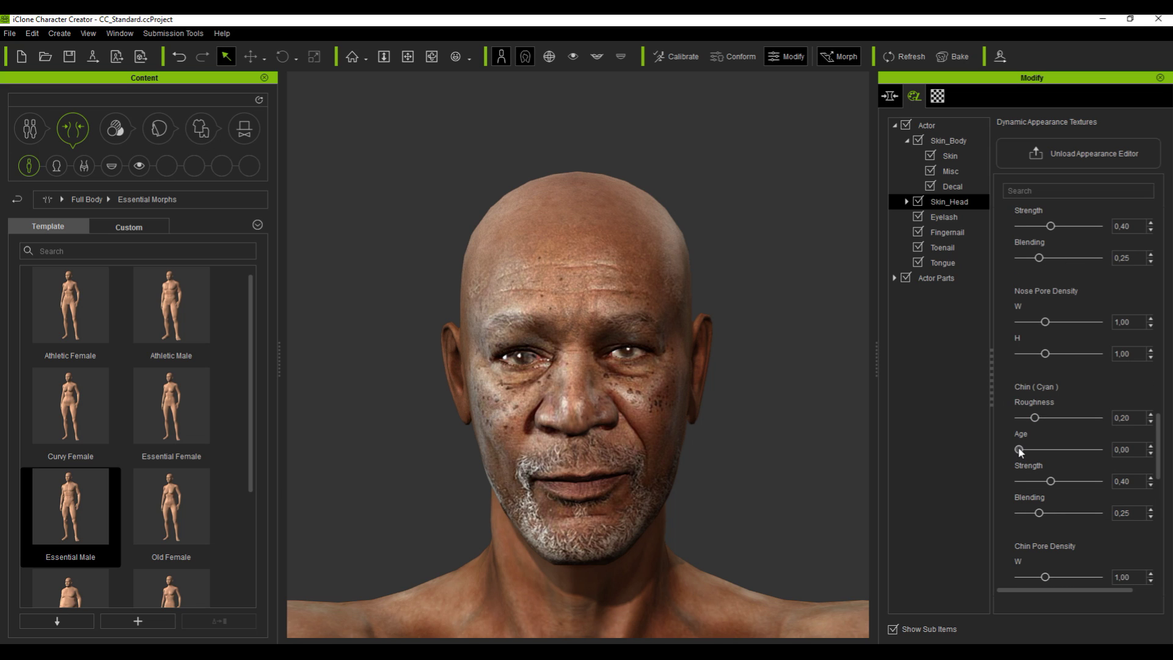
click(1063, 453)
click(1069, 481)
Set the surface normals for the Other (Black) head area to Age 0,65 and Strength 0,23.
scroll(1011, 541, down, 3)
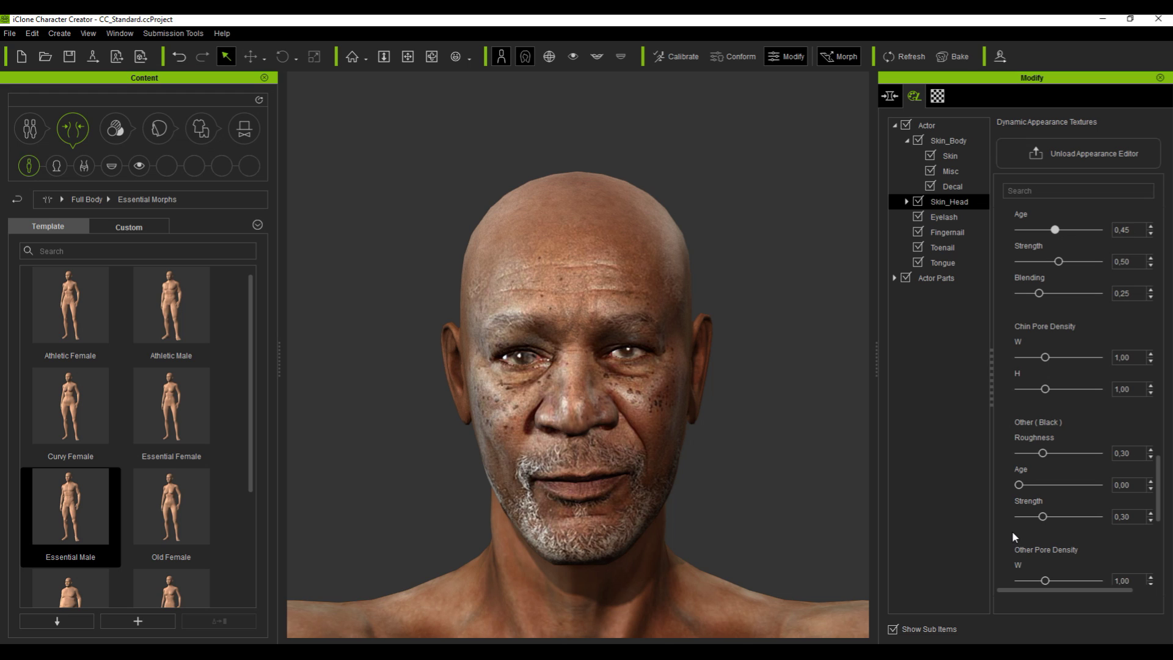
scroll(1011, 519, down, 1)
drag(1020, 449, 1069, 454)
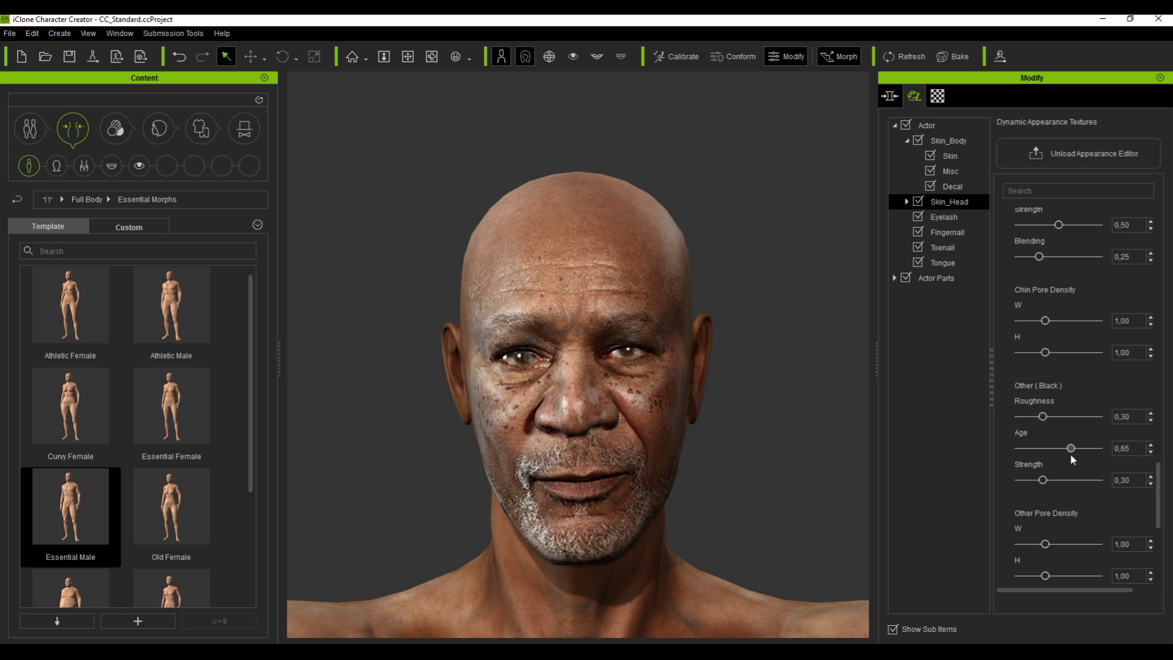
click(1043, 480)
click(1055, 481)
click(1037, 480)
Open the clothing content library at its Underwear templates.
scroll(746, 359, down, 3)
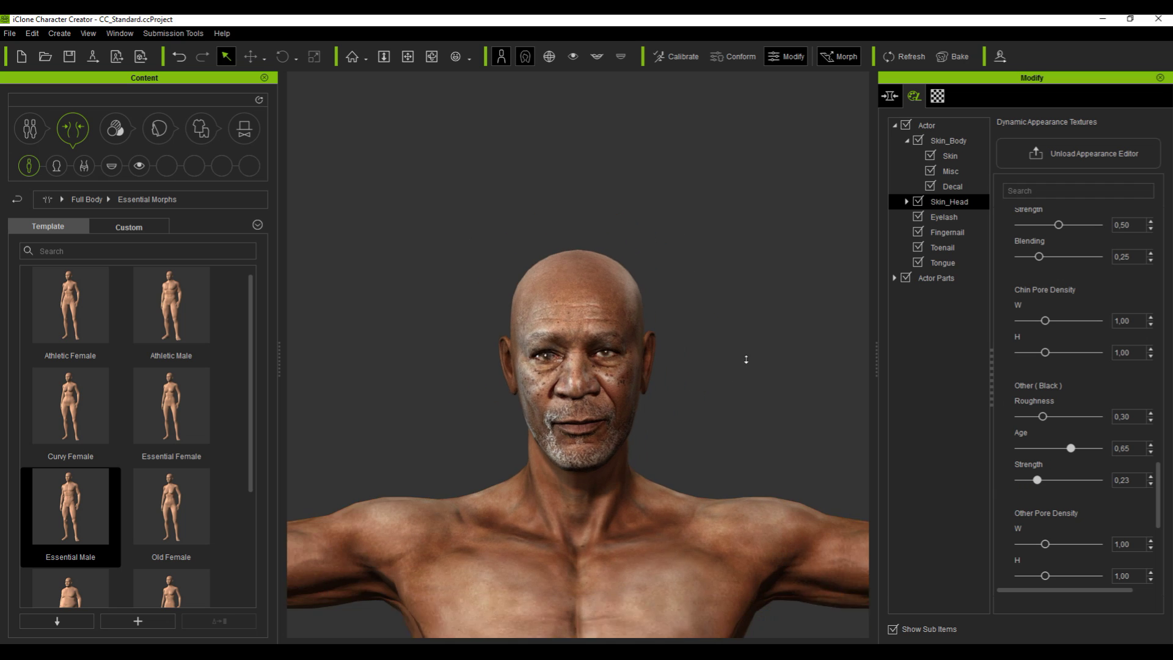
scroll(746, 359, down, 5)
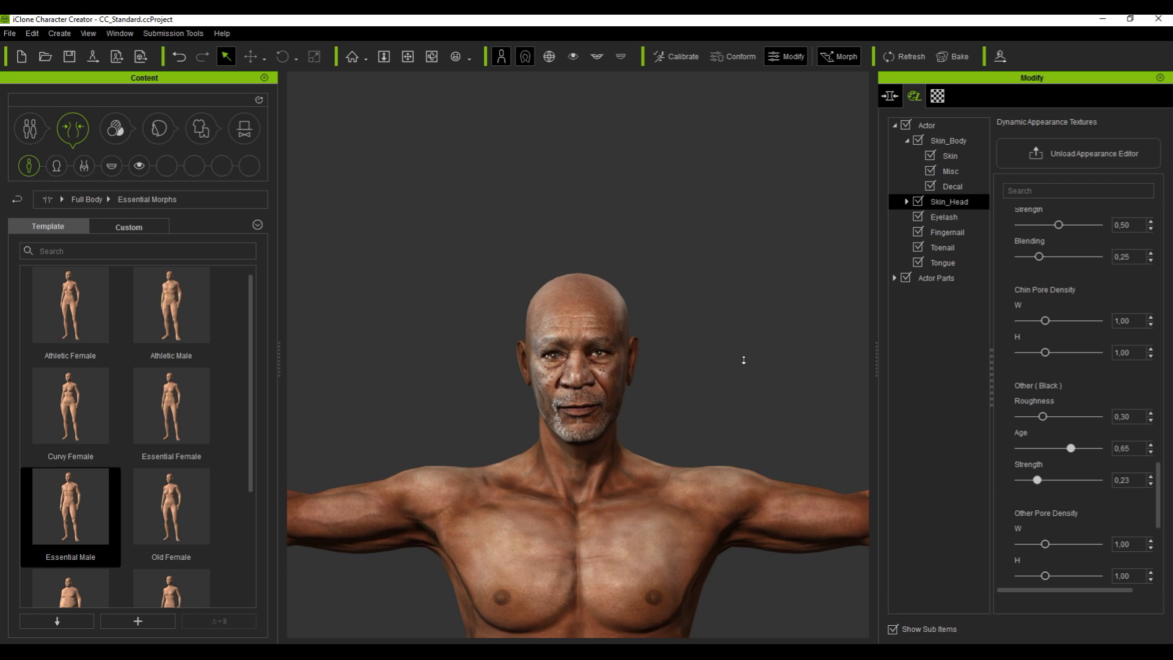
scroll(711, 374, down, 3)
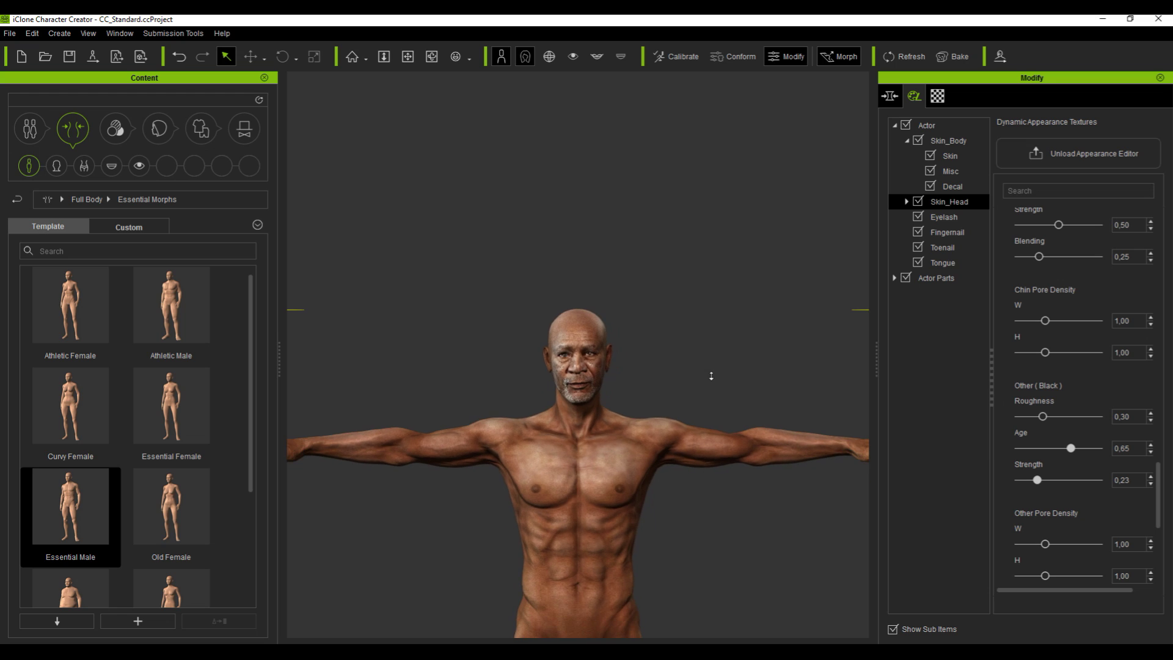
scroll(712, 376, down, 1)
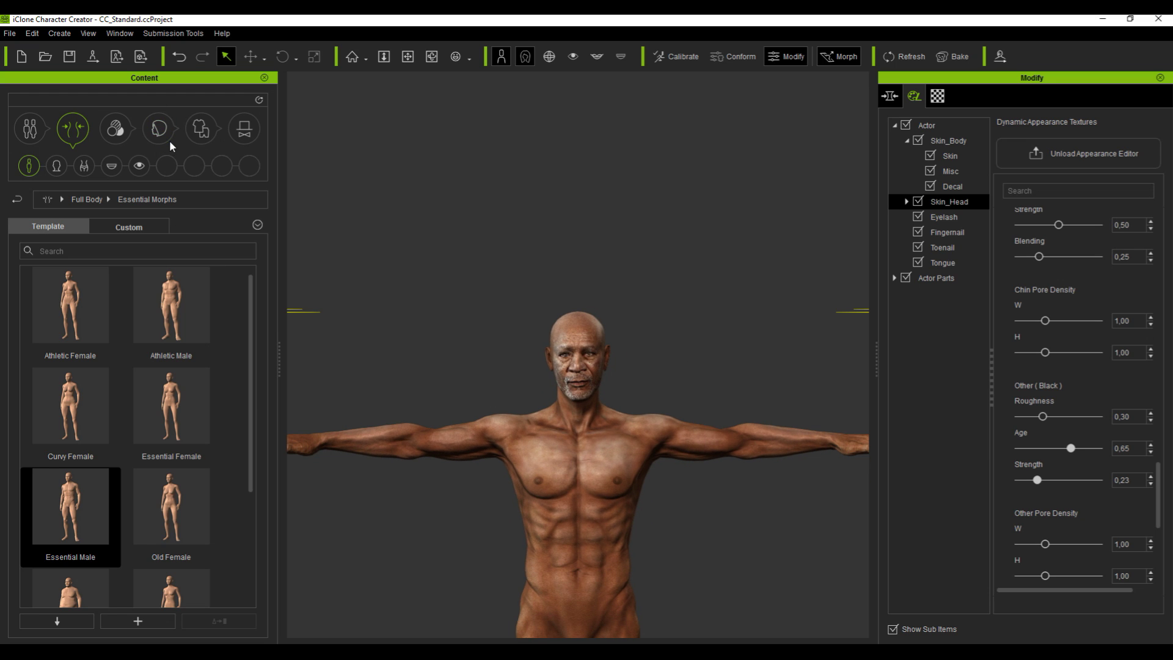
click(196, 126)
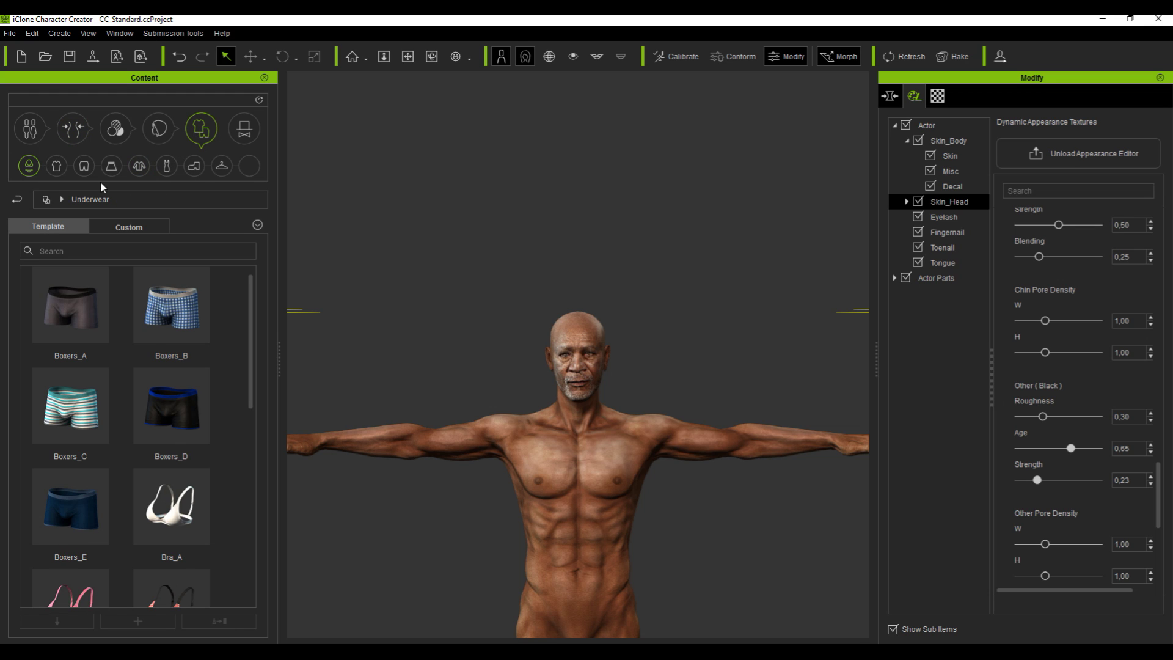
Dress the character in the Shirt_B shirt template and the Jeans_A pants template.
click(56, 166)
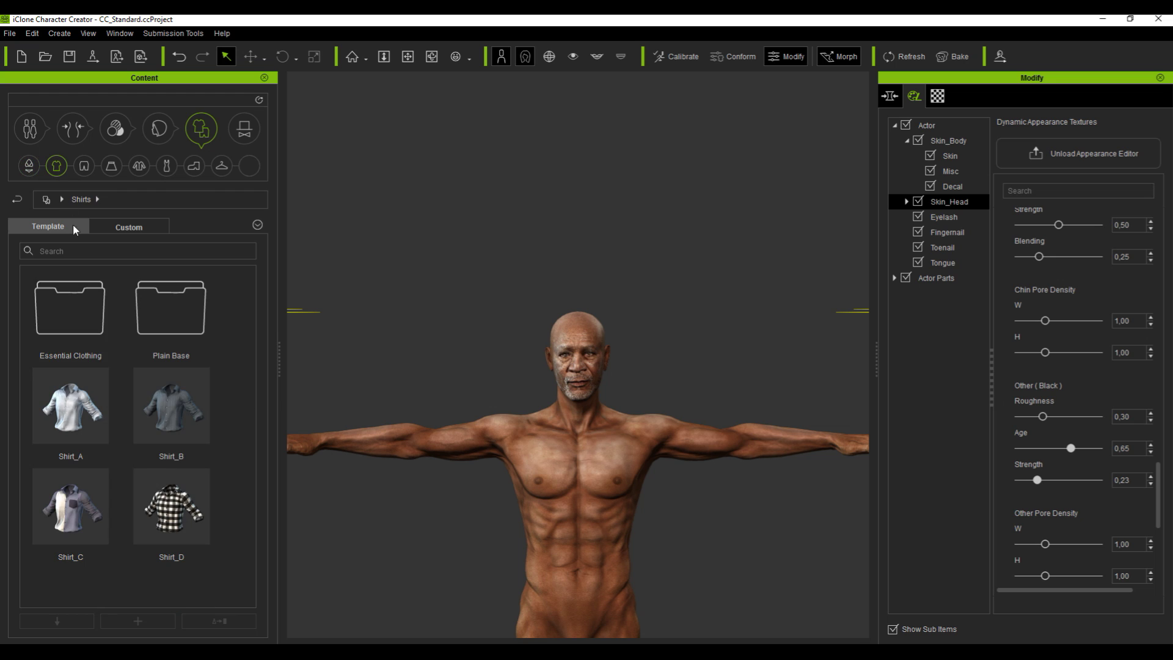
double_click(183, 407)
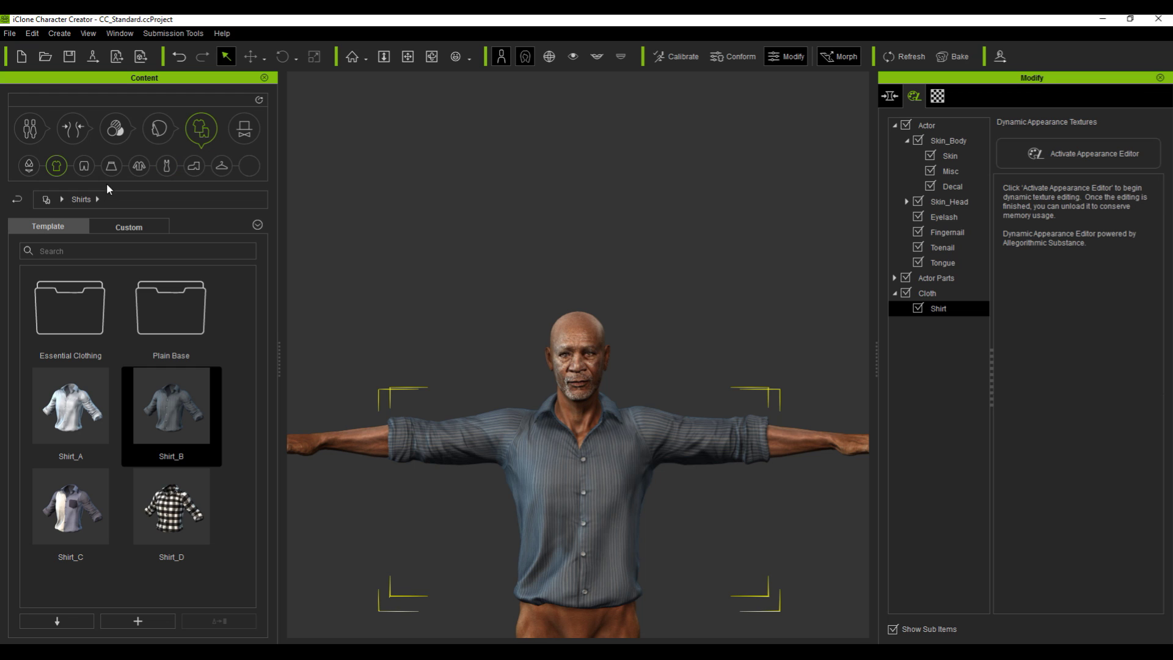
click(85, 166)
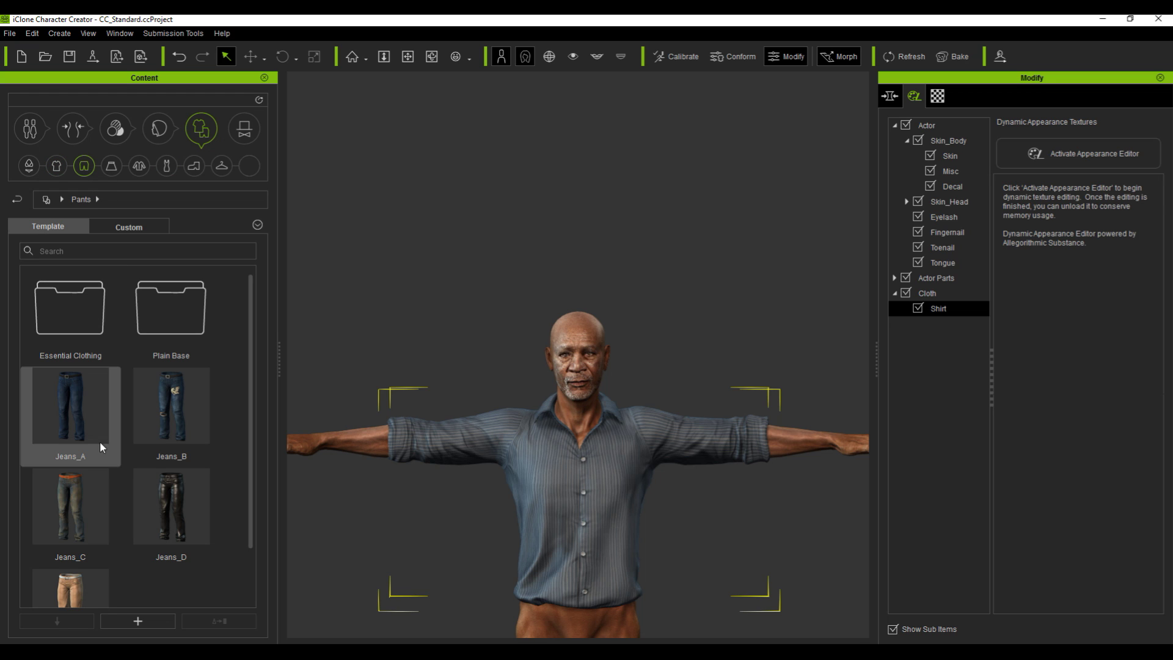
double_click(76, 392)
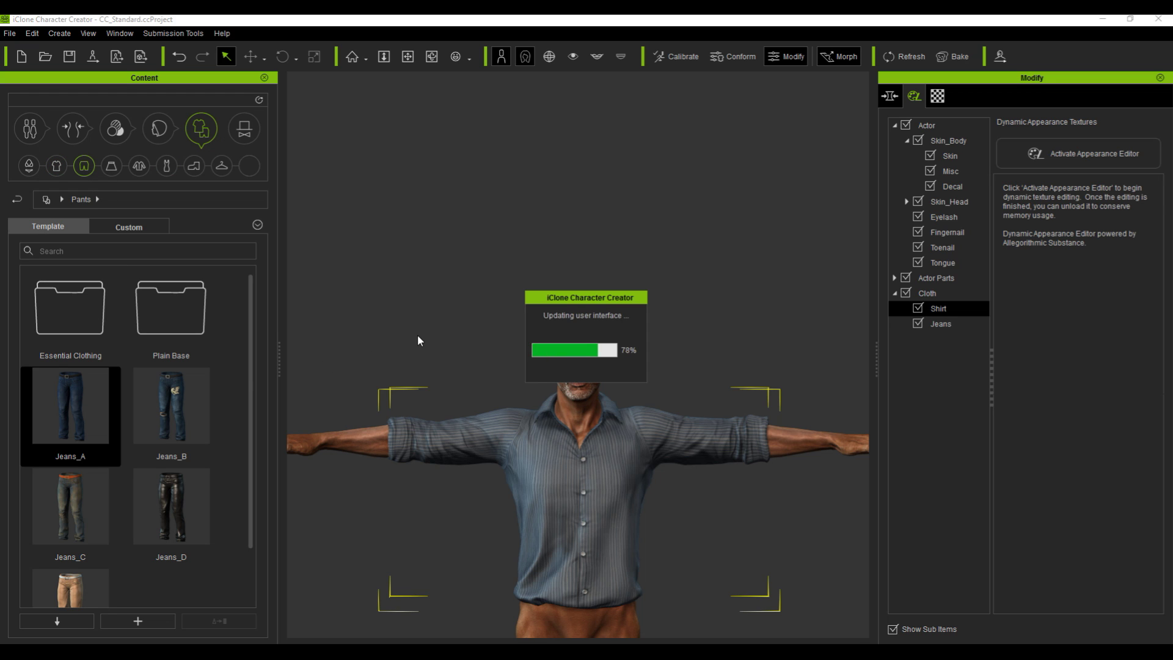
Put the Boots_D template from the Shoes library on the character.
scroll(418, 340, down, 4)
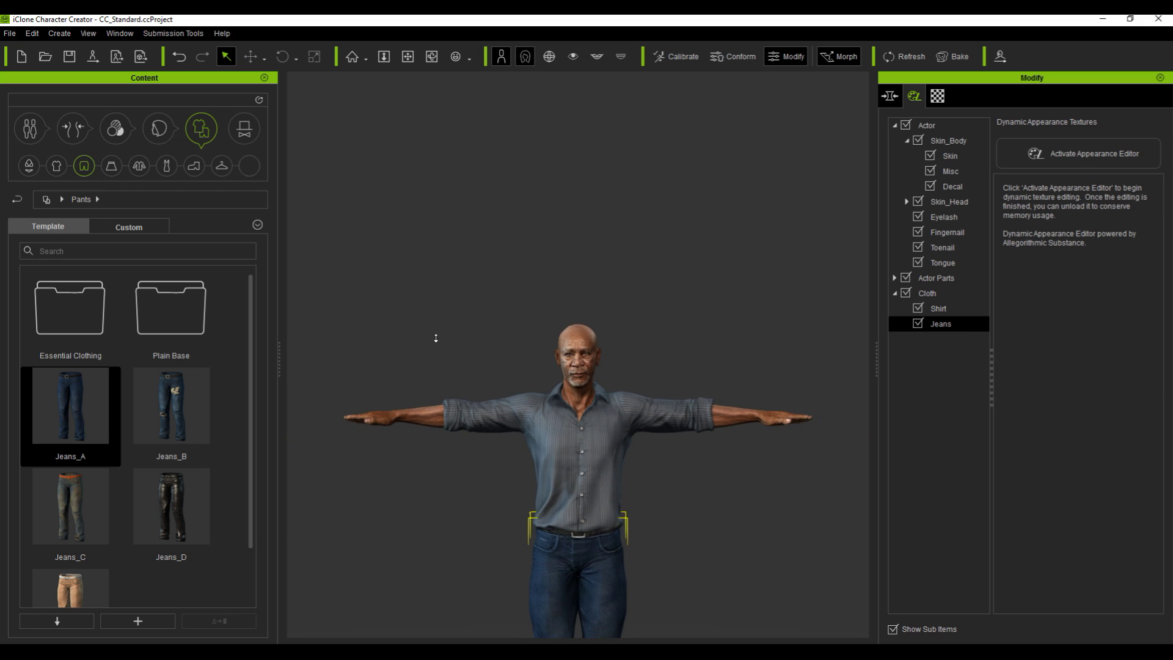
scroll(434, 358, down, 3)
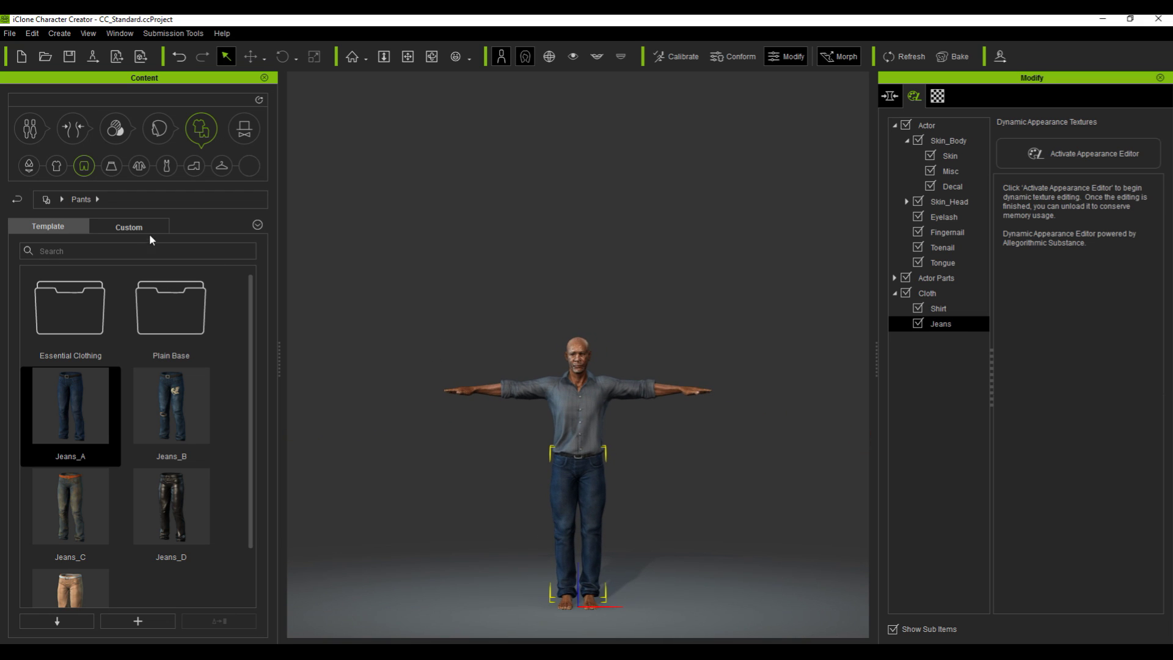
click(197, 166)
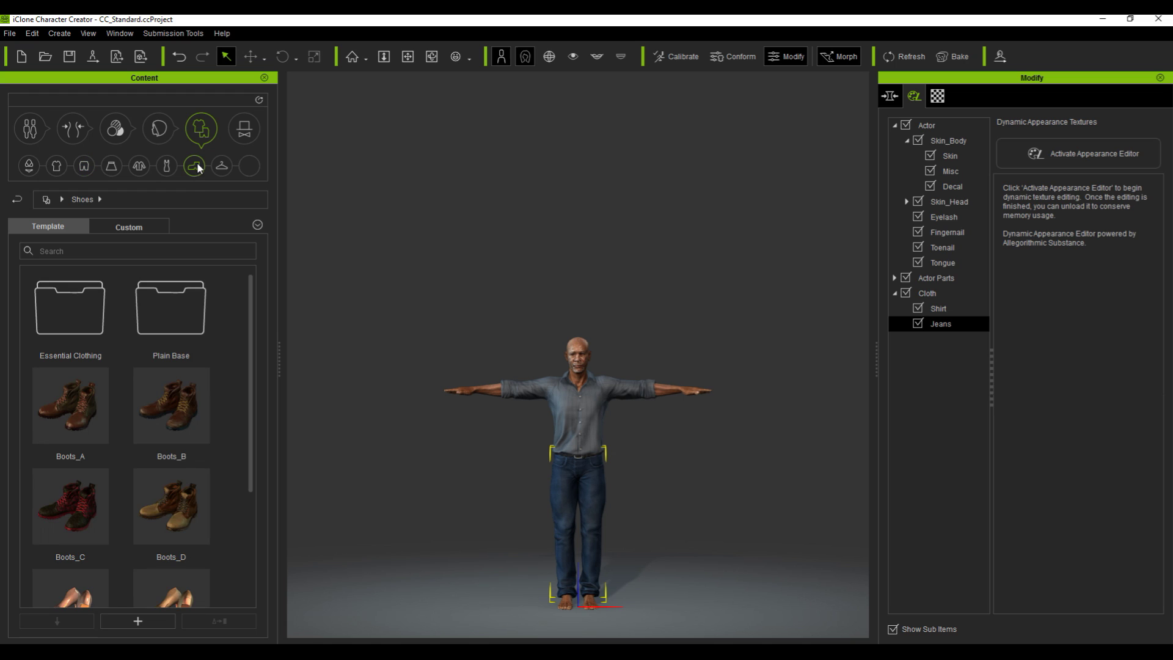
double_click(171, 503)
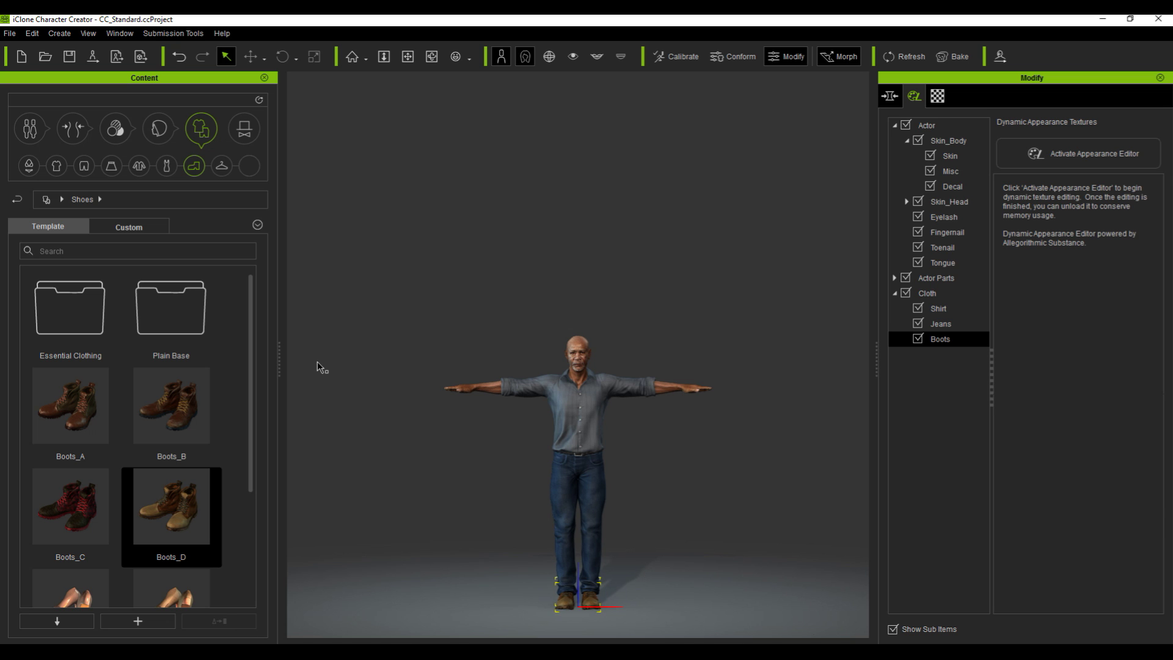
Browse the hair templates, including the G5 Hair and Hottest Hairstyles folders, for a style suited to the character.
scroll(323, 357, up, 5)
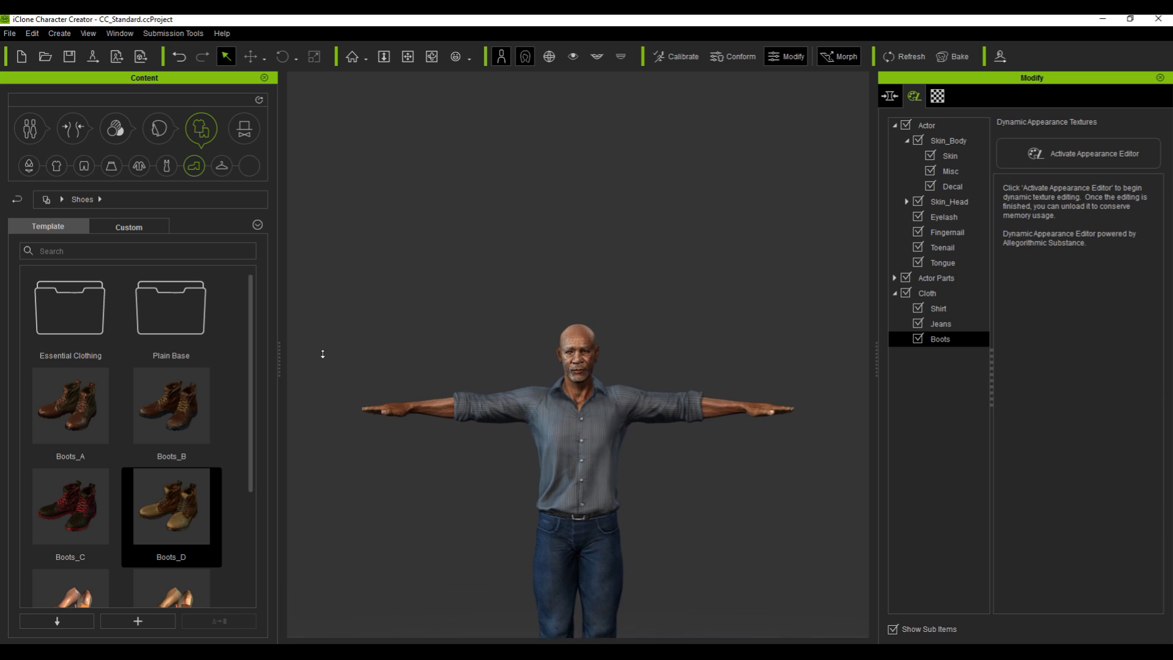
scroll(323, 354, up, 8)
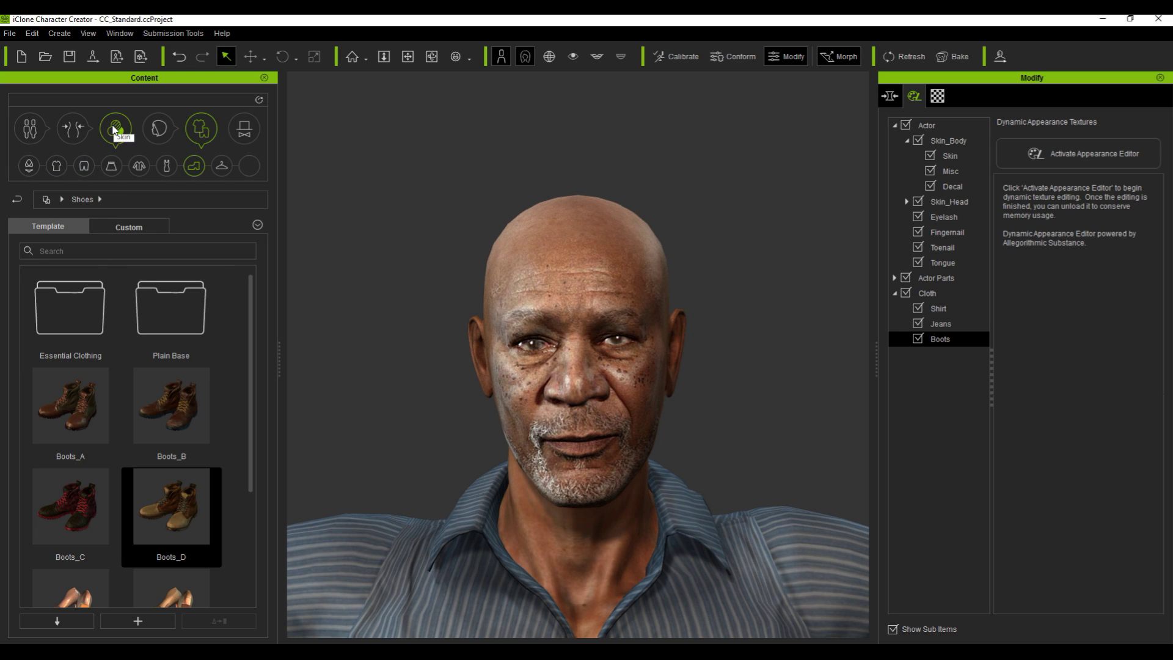
click(160, 129)
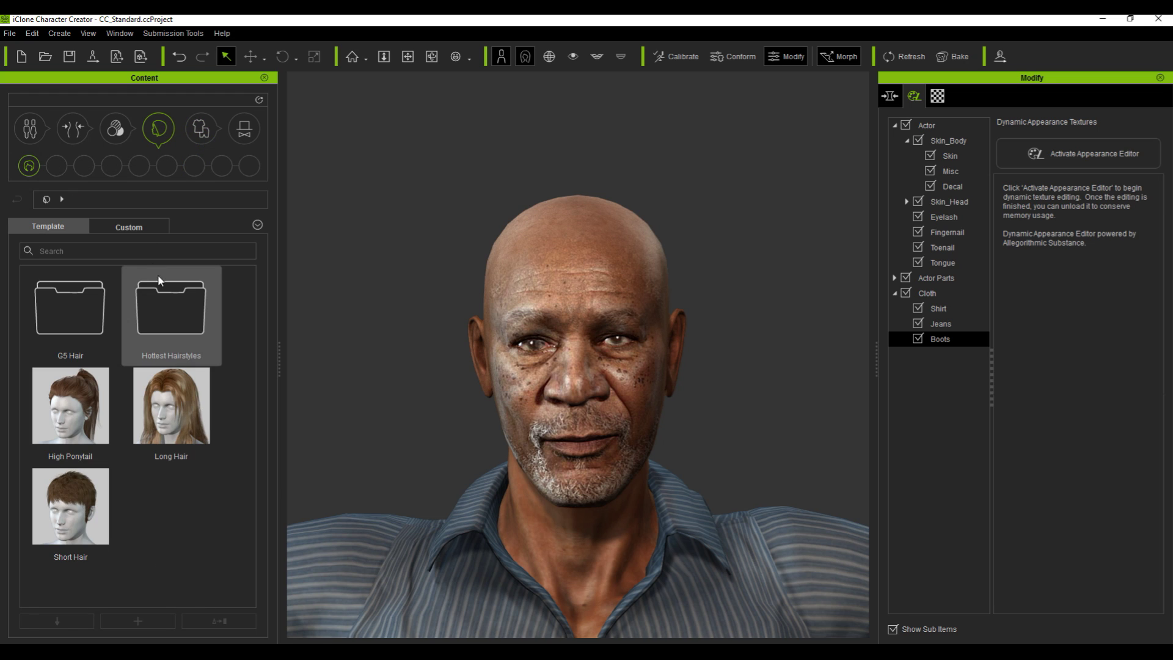
double_click(93, 316)
double_click(94, 319)
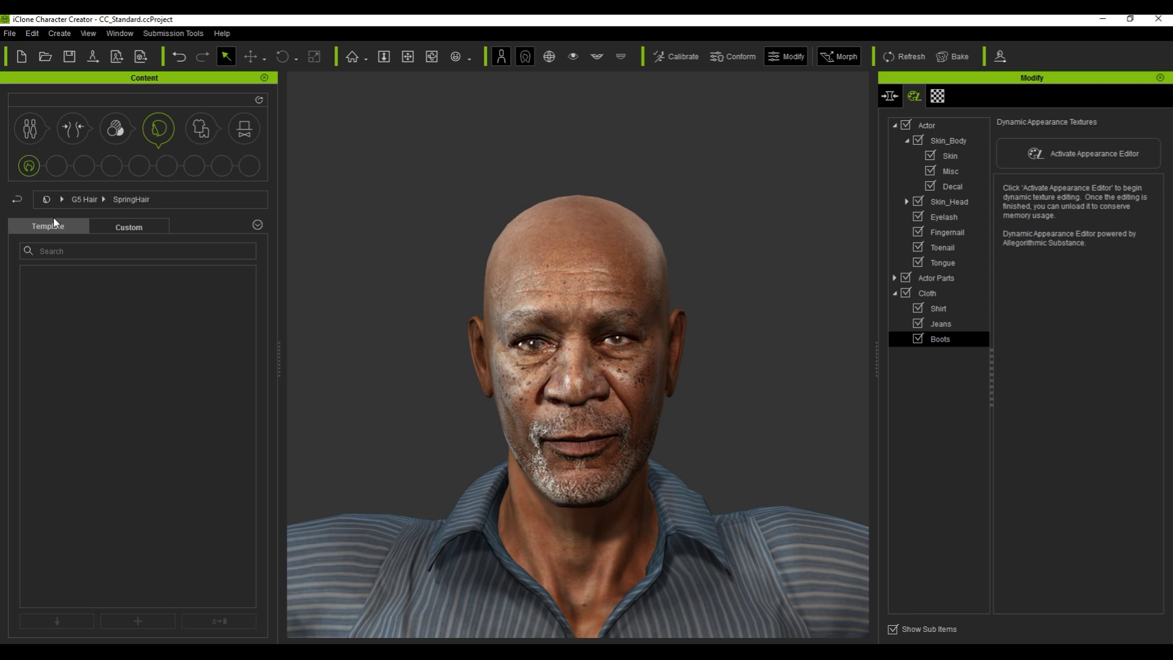
click(78, 199)
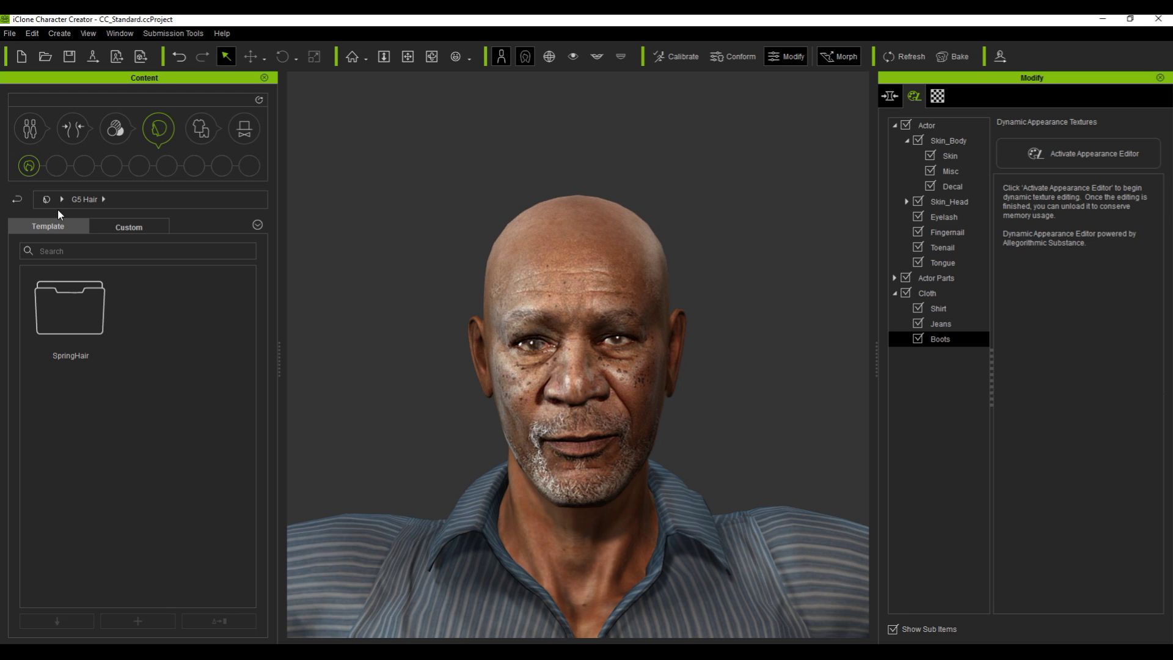
click(16, 200)
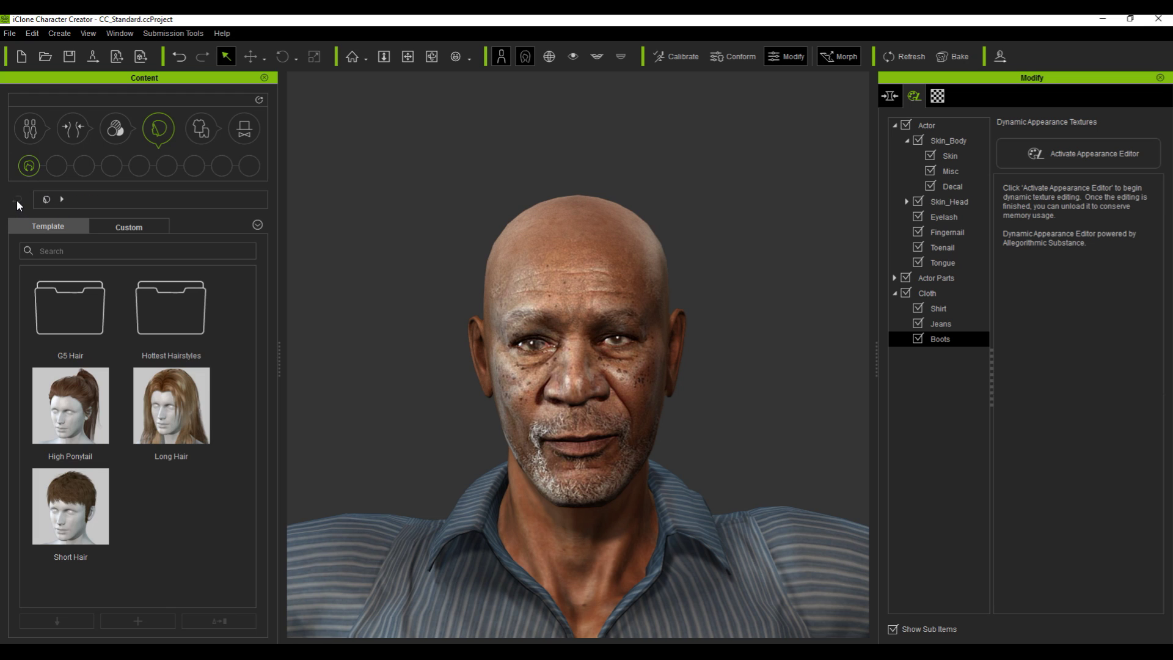
double_click(174, 304)
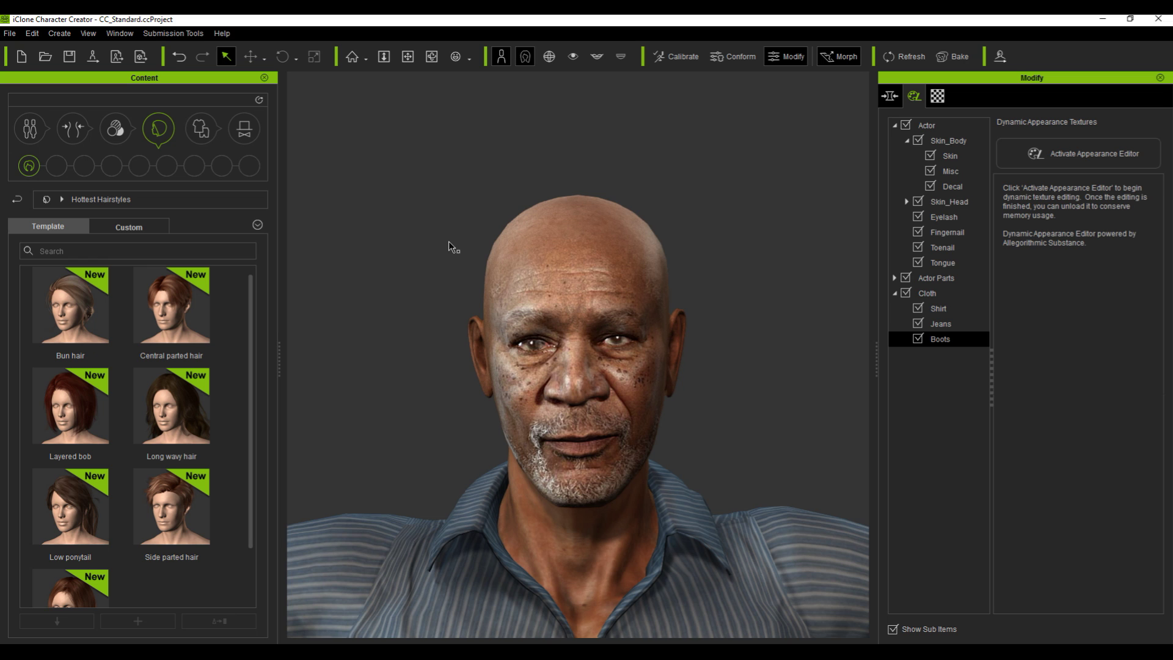
scroll(408, 281, down, 5)
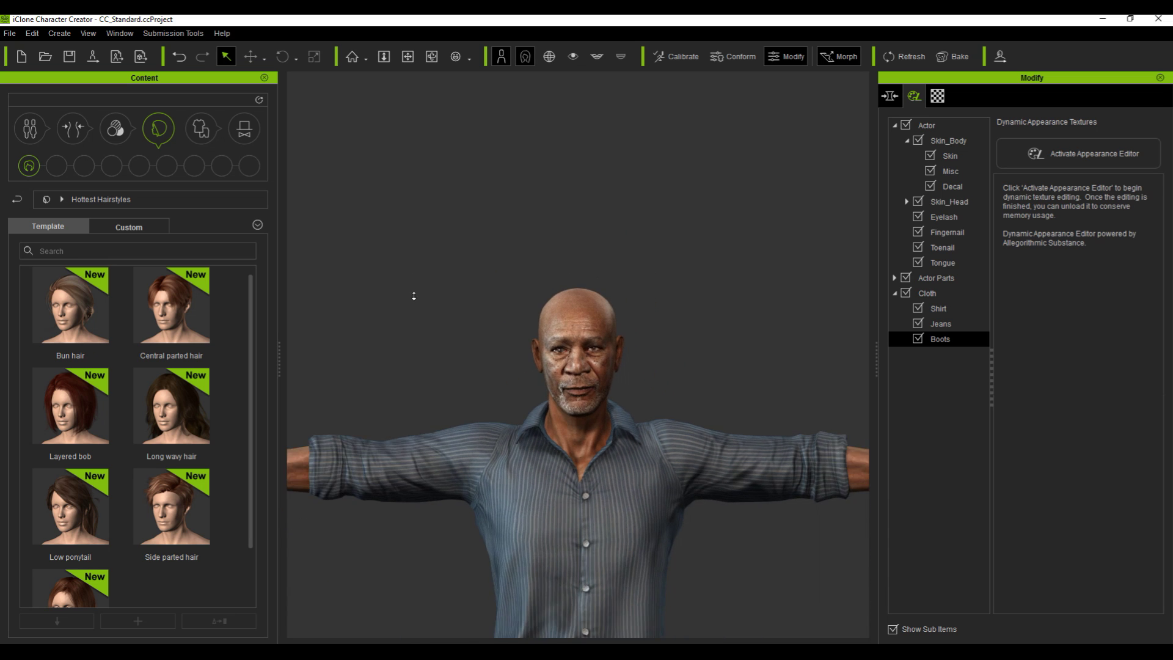
scroll(413, 296, up, 3)
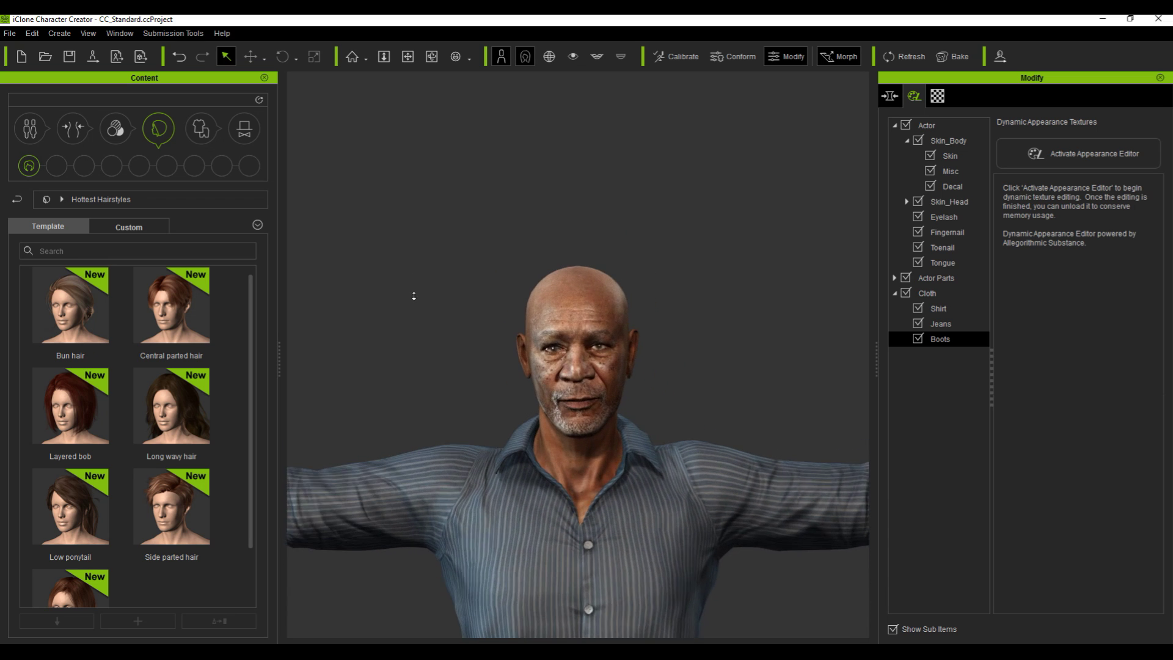
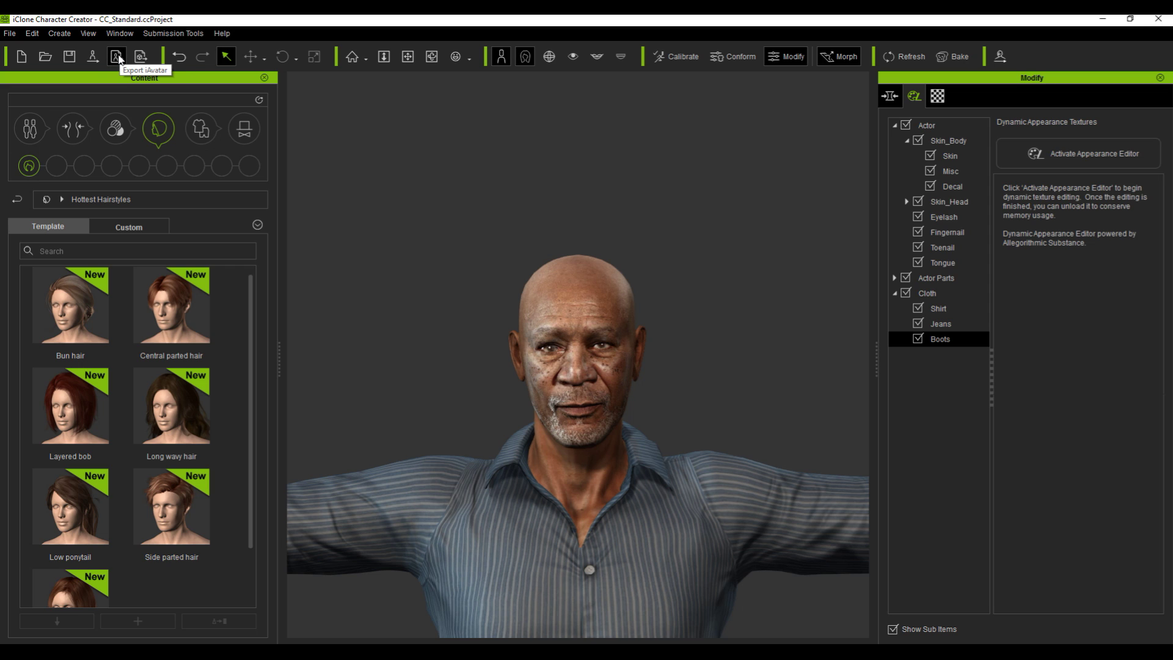
Send the dressed character from Character Creator to iClone 6.
click(95, 57)
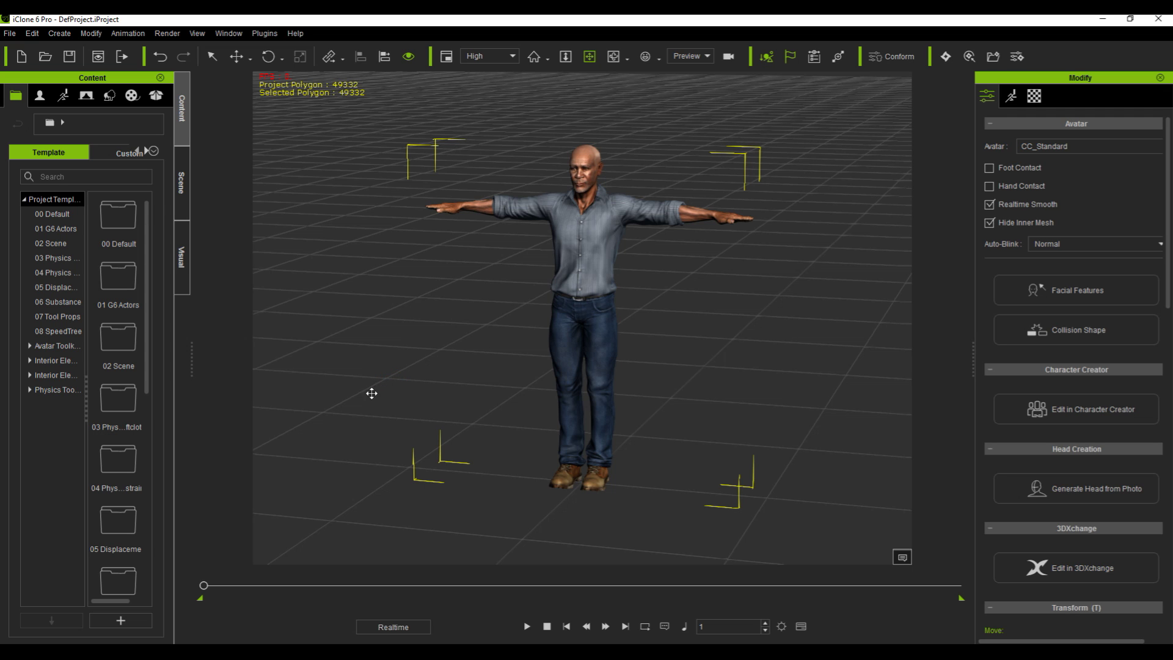
key(f)
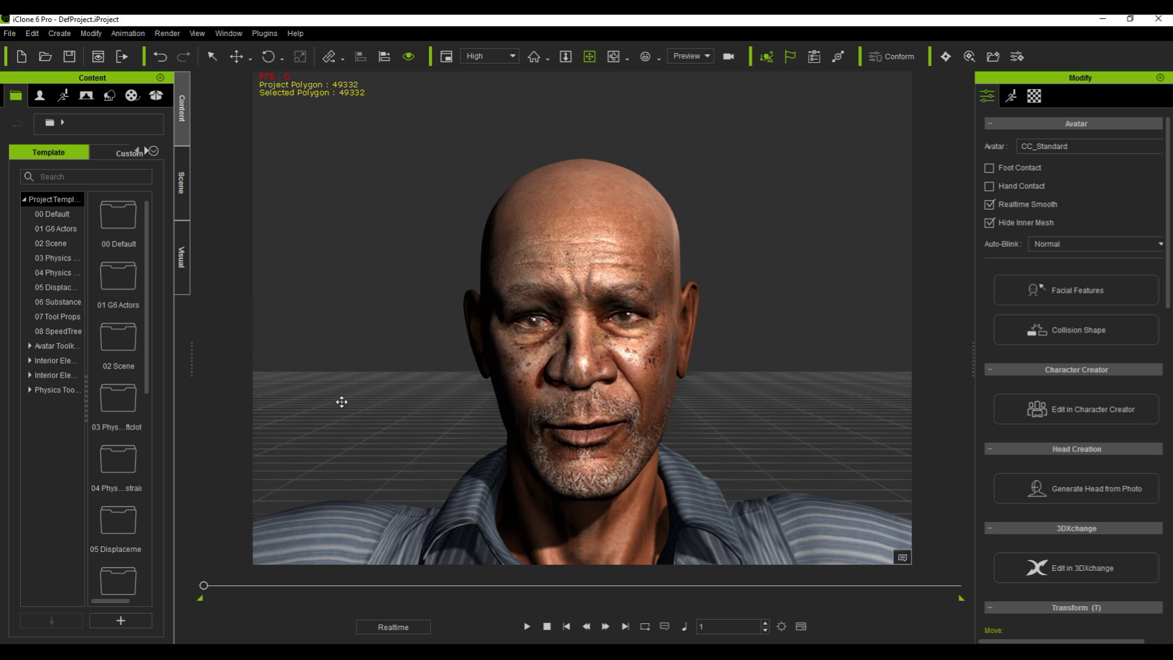
scroll(351, 406, down, 4)
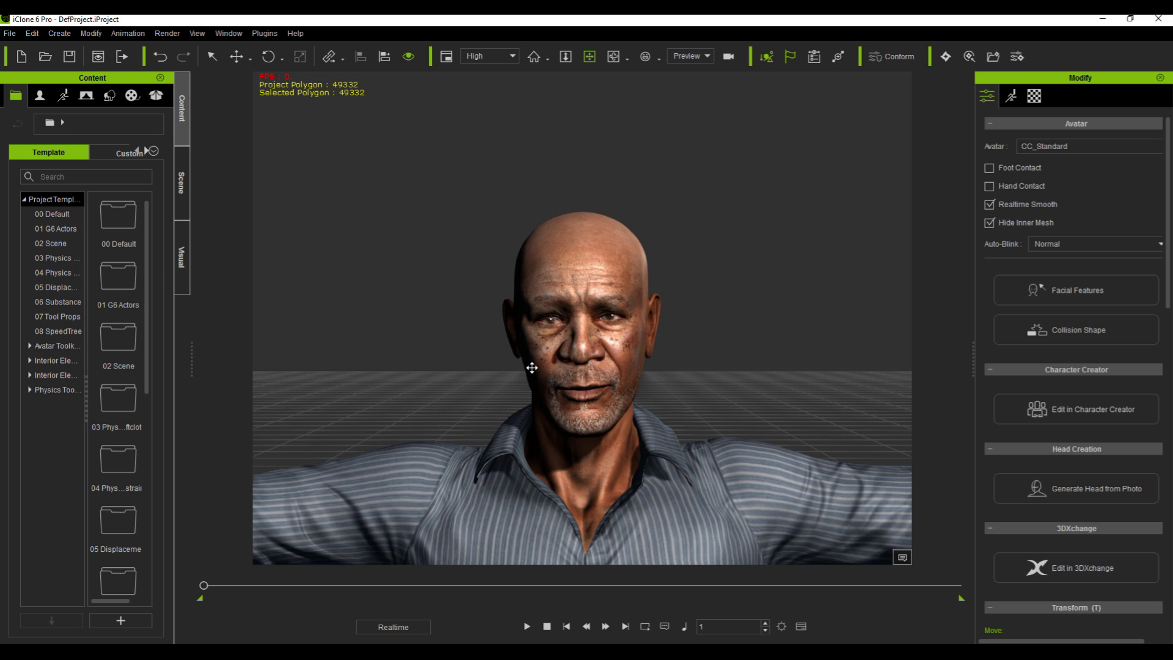
Open the avatar's material settings and pick the Skin_Head material from the character's forehead.
click(1011, 96)
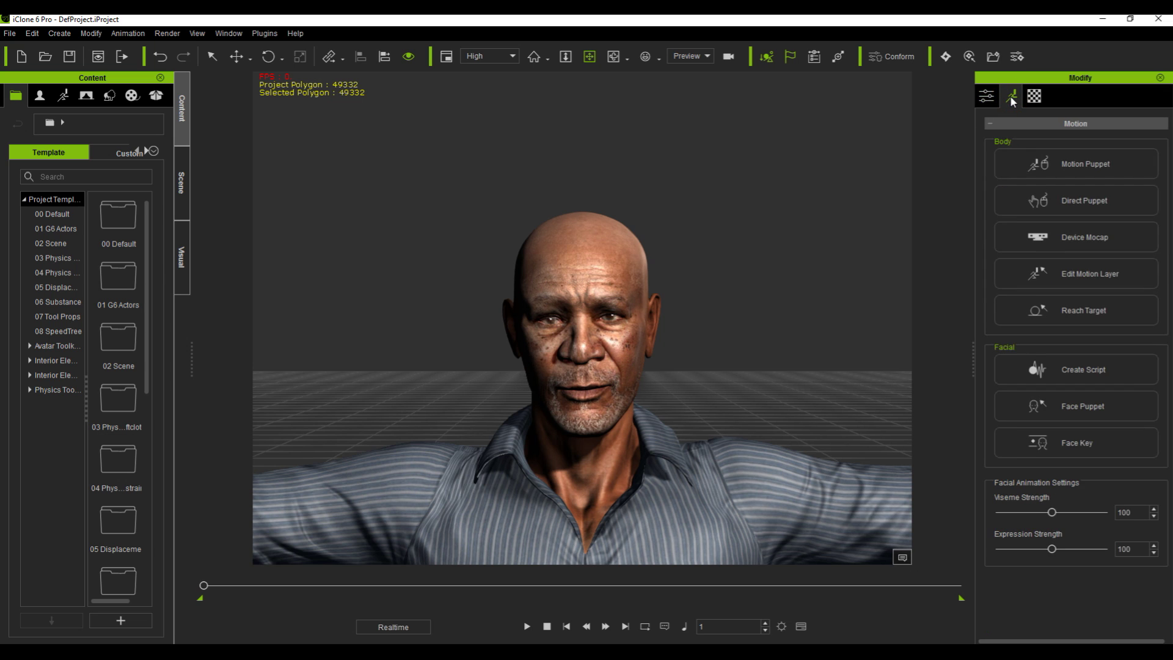
click(1034, 98)
click(1055, 147)
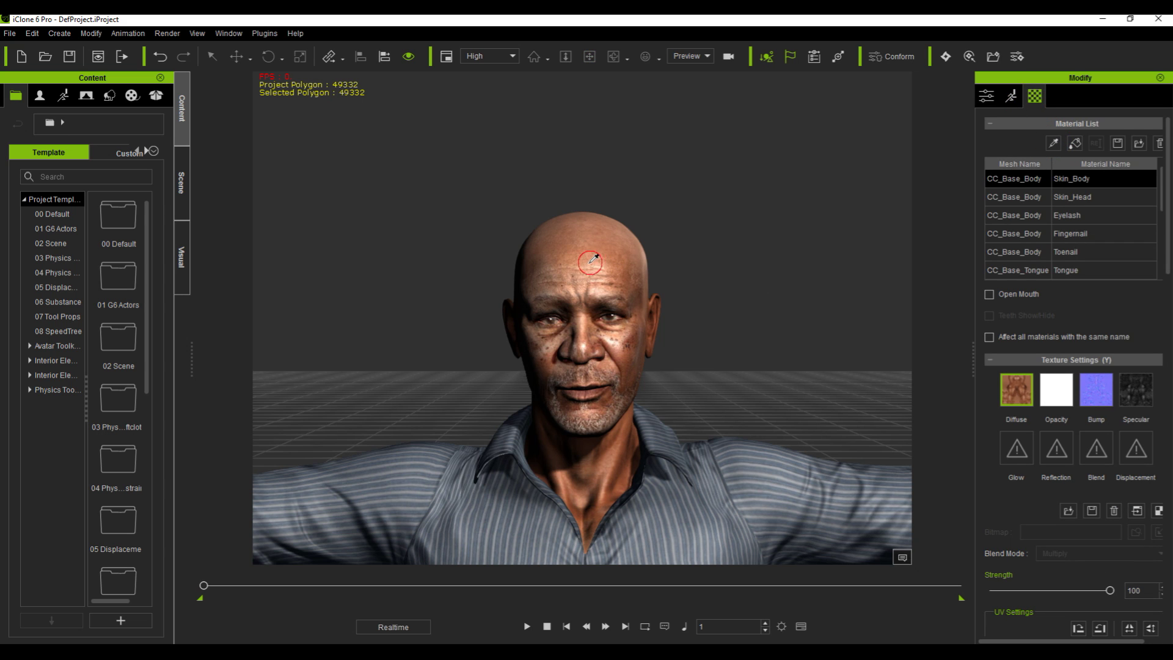
click(590, 262)
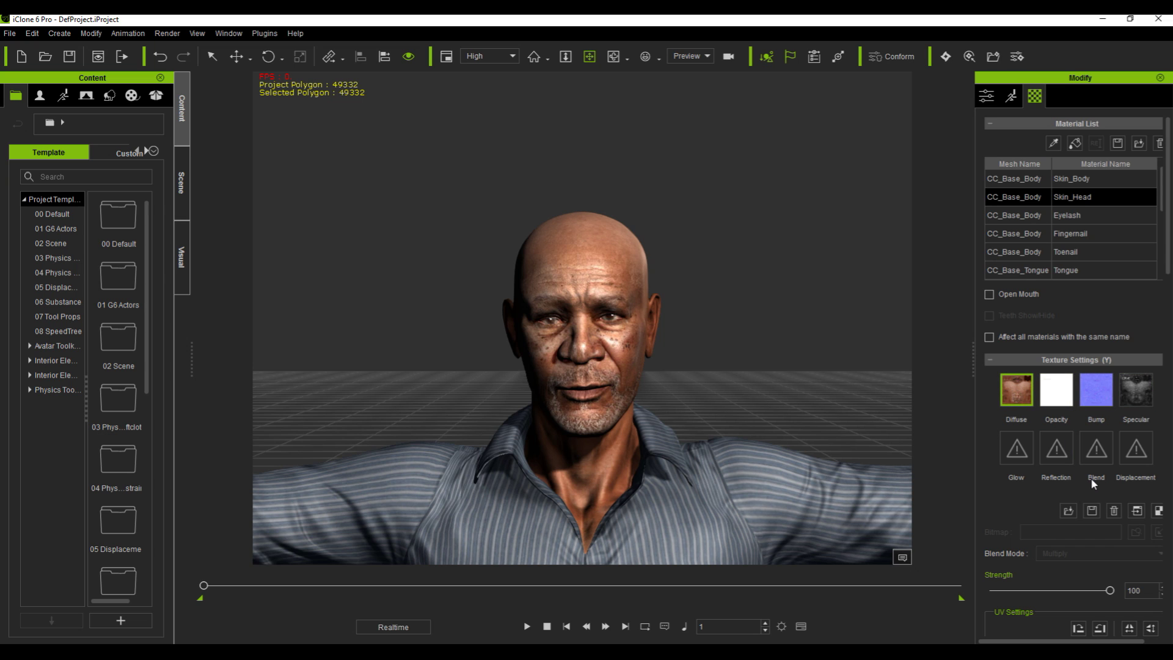
Save the Skin_Head diffuse texture as a JPG file named Head in the Freeman folder.
click(1092, 511)
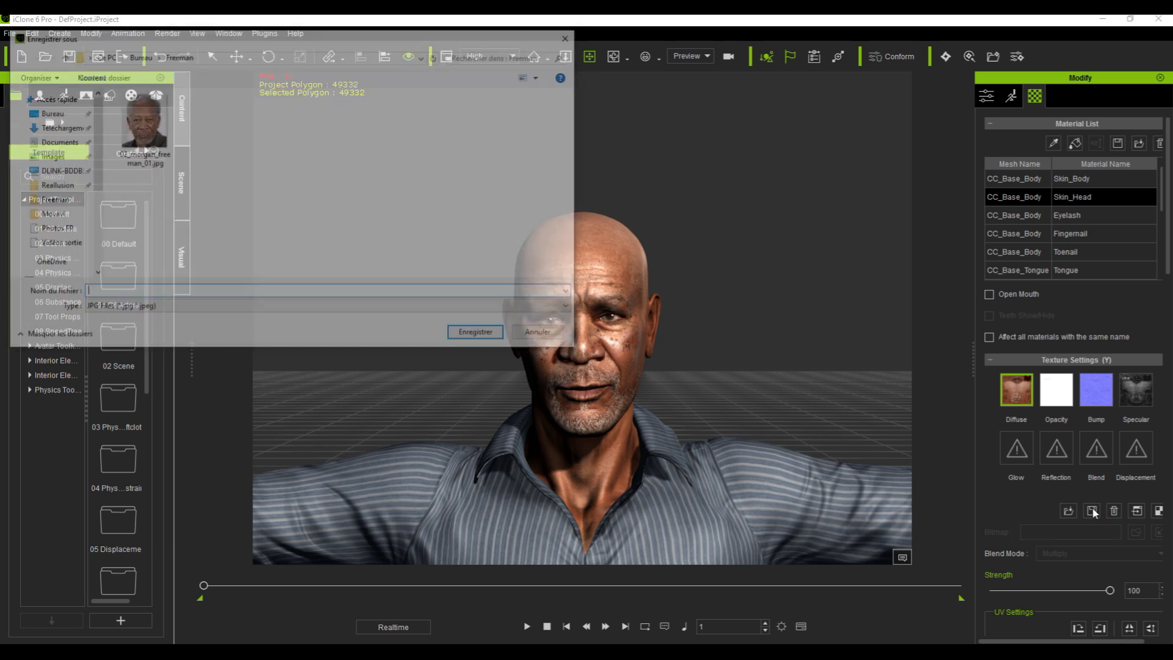
click(123, 295)
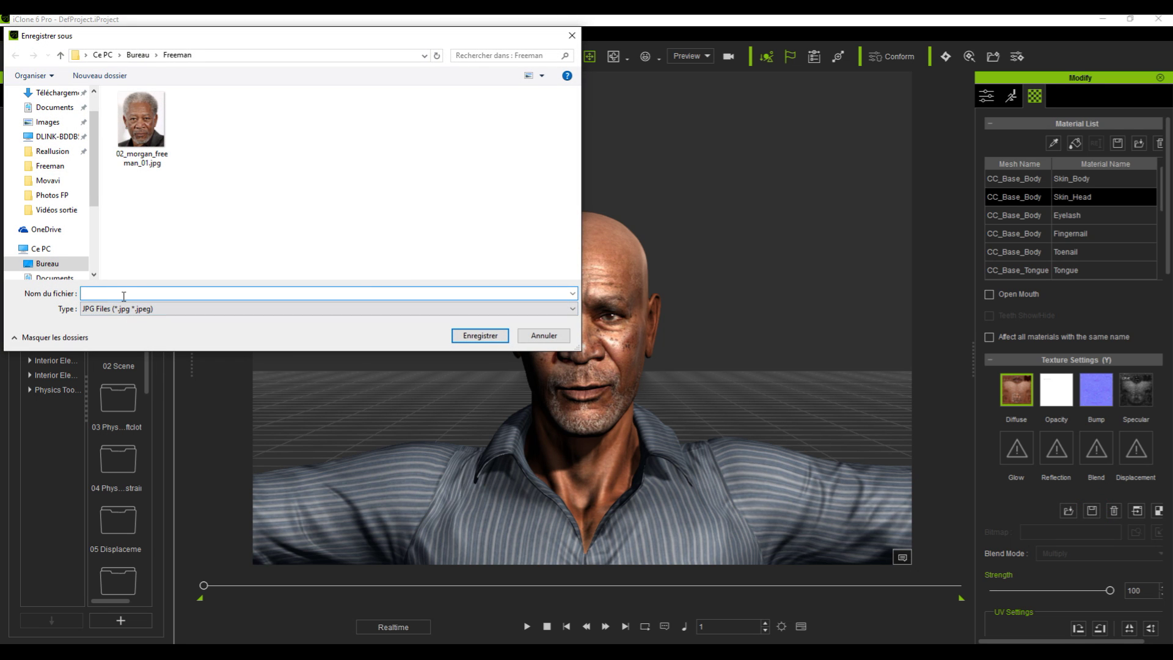
text(Head)
key(Return)
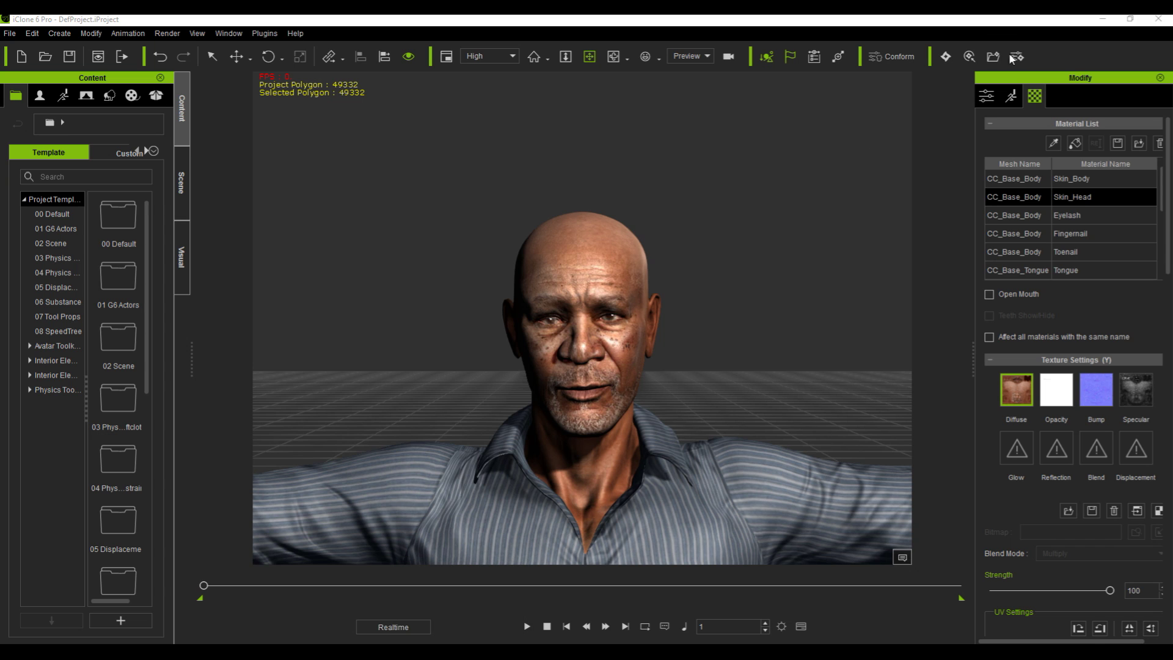
Switch to CrazyBump, open Head.jpg as a photograph and generate its normal map.
click(1100, 20)
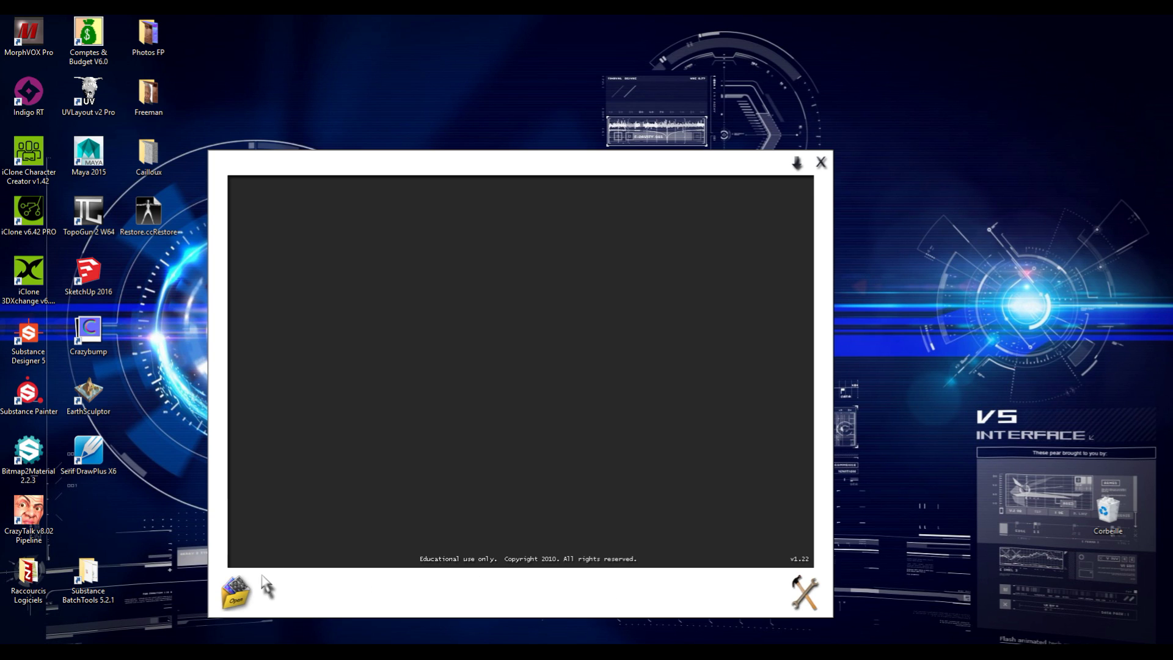
click(244, 591)
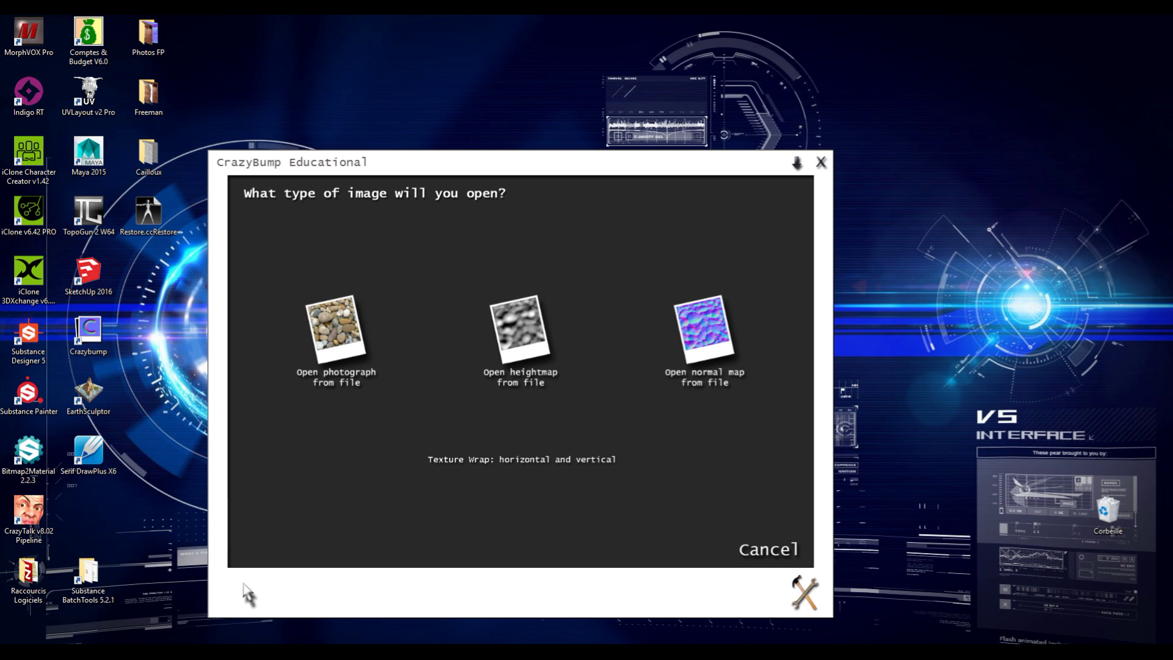
click(337, 345)
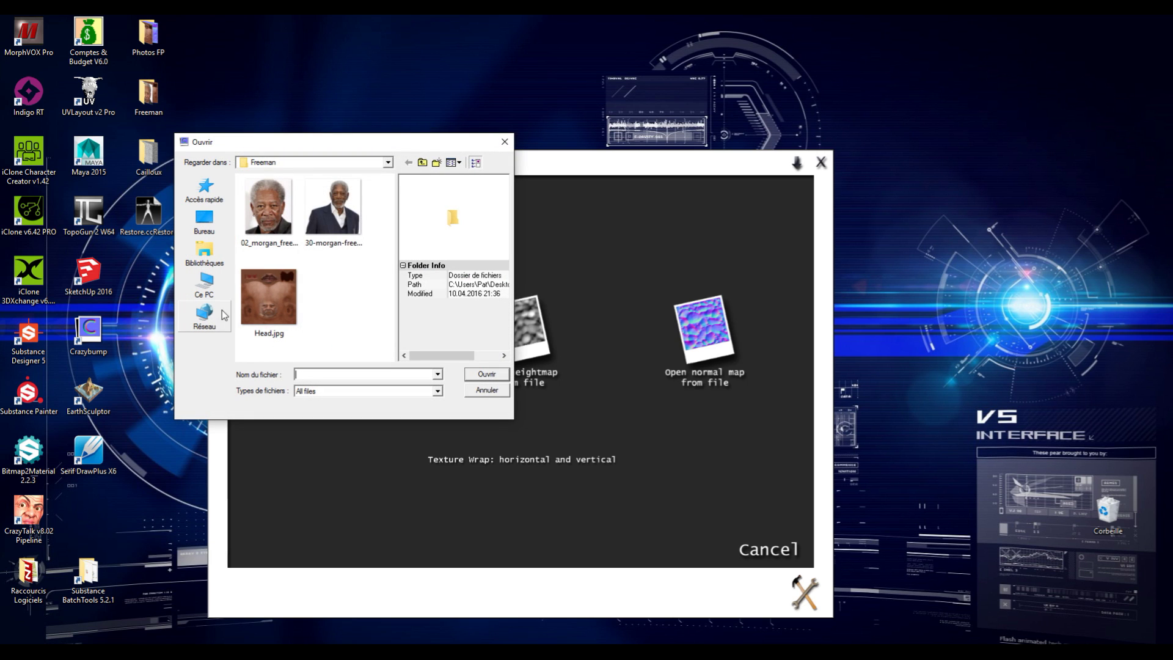
click(259, 299)
click(480, 374)
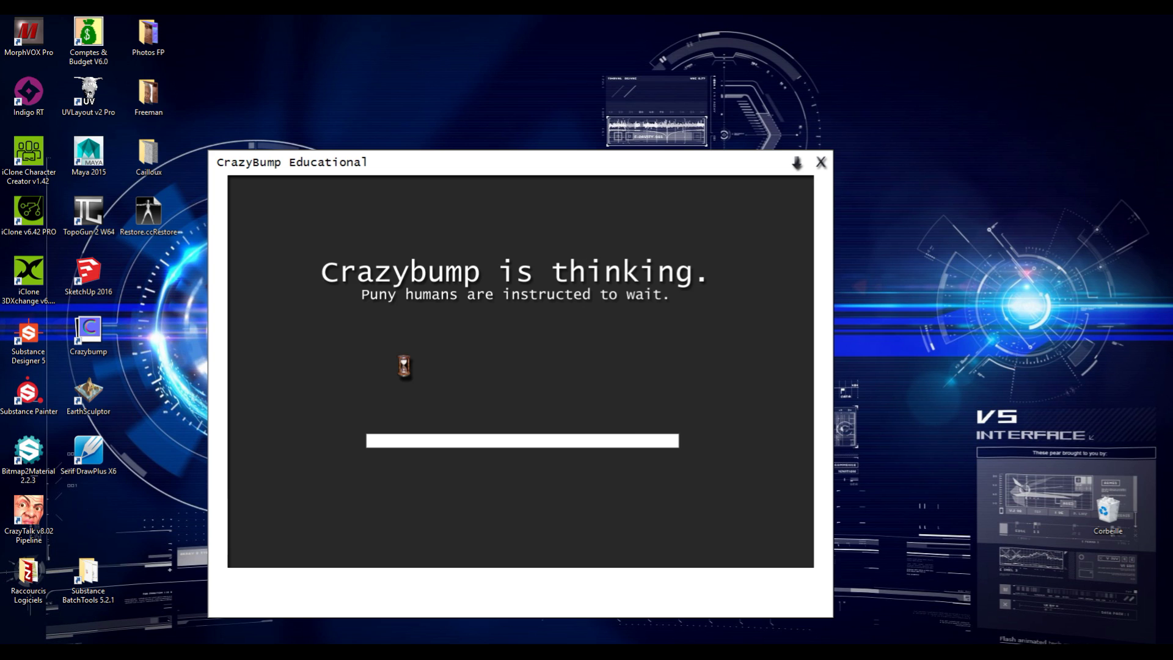
click(400, 365)
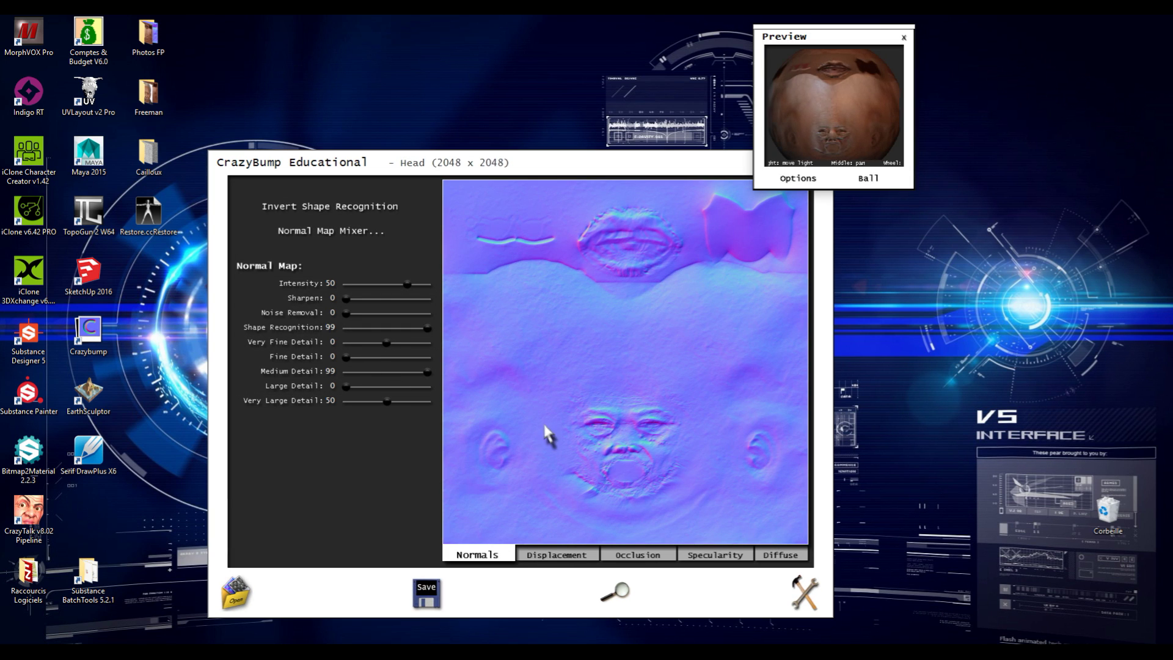
Set the head normal map's Intensity to 81, Very Fine Detail to 22 and Fine Detail to 48.
click(411, 284)
drag(411, 285, 419, 284)
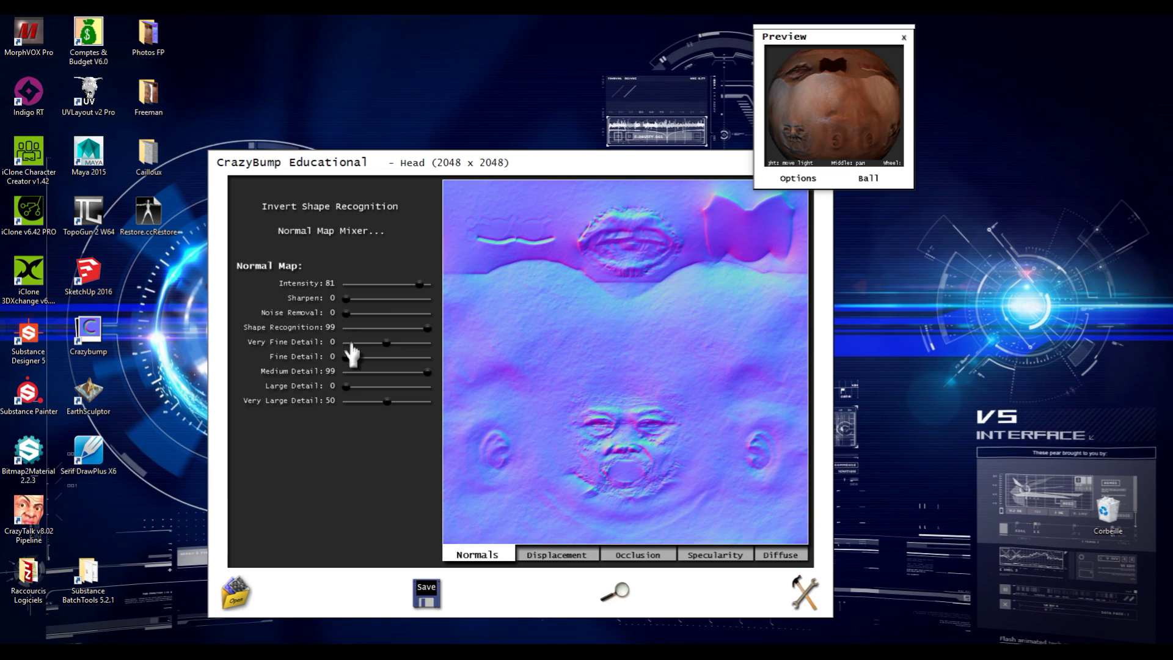
drag(388, 342, 412, 342)
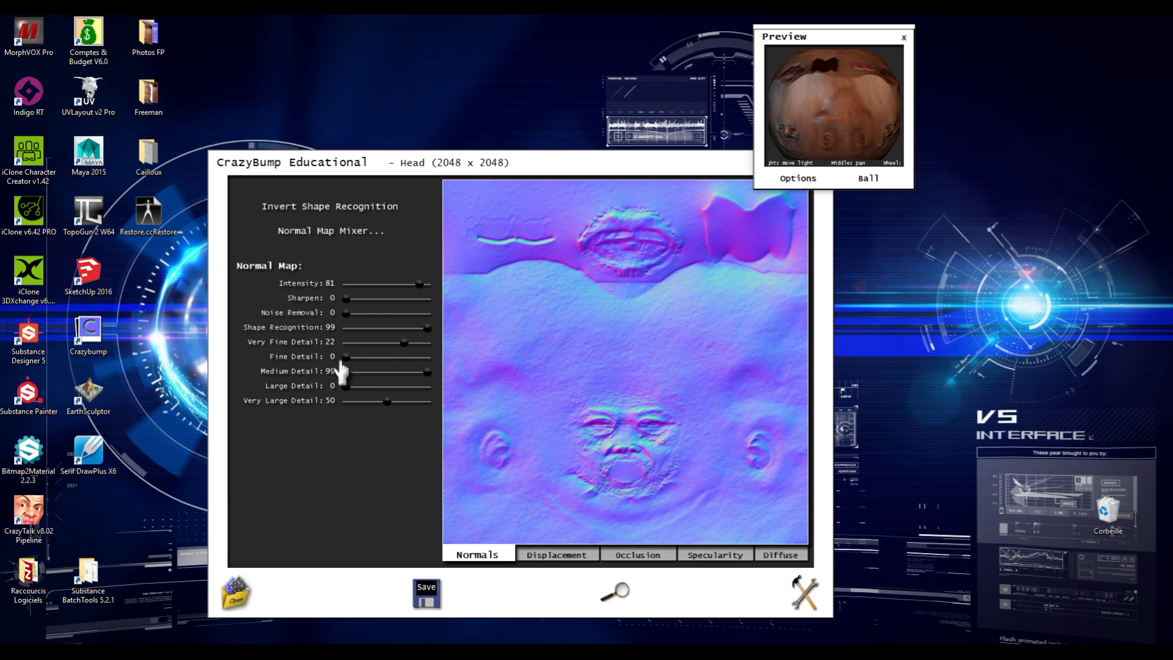
drag(346, 358, 385, 360)
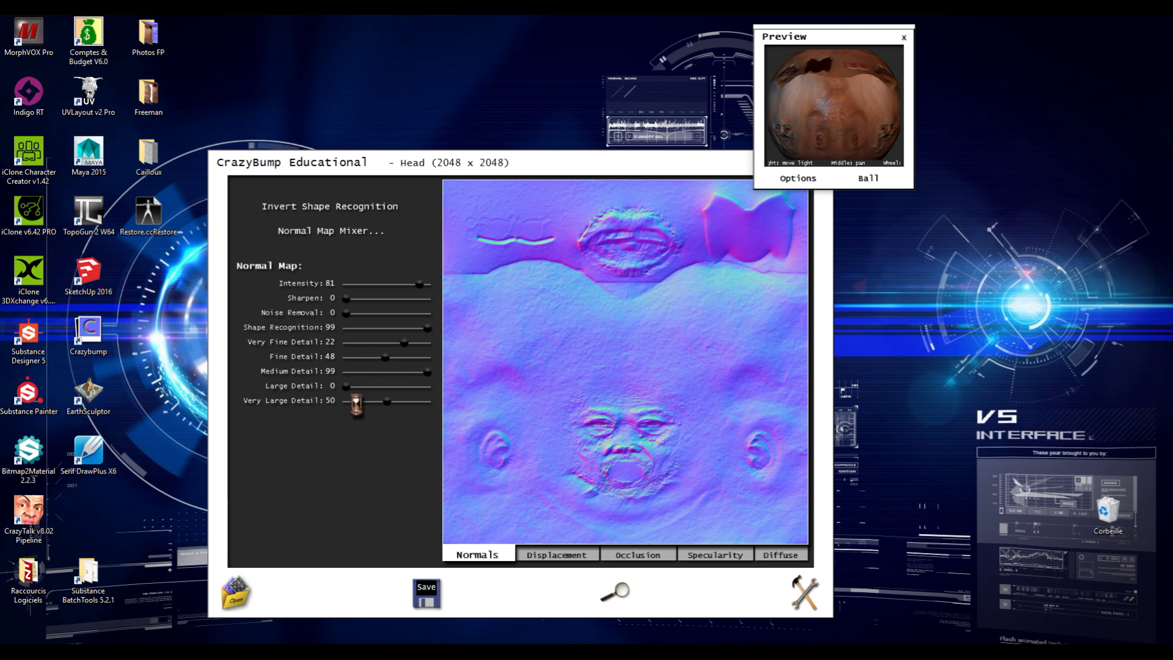
Set the head normal map's Large Detail to 41 and Very Large Detail to 62, and check the specularity map.
drag(346, 388, 380, 387)
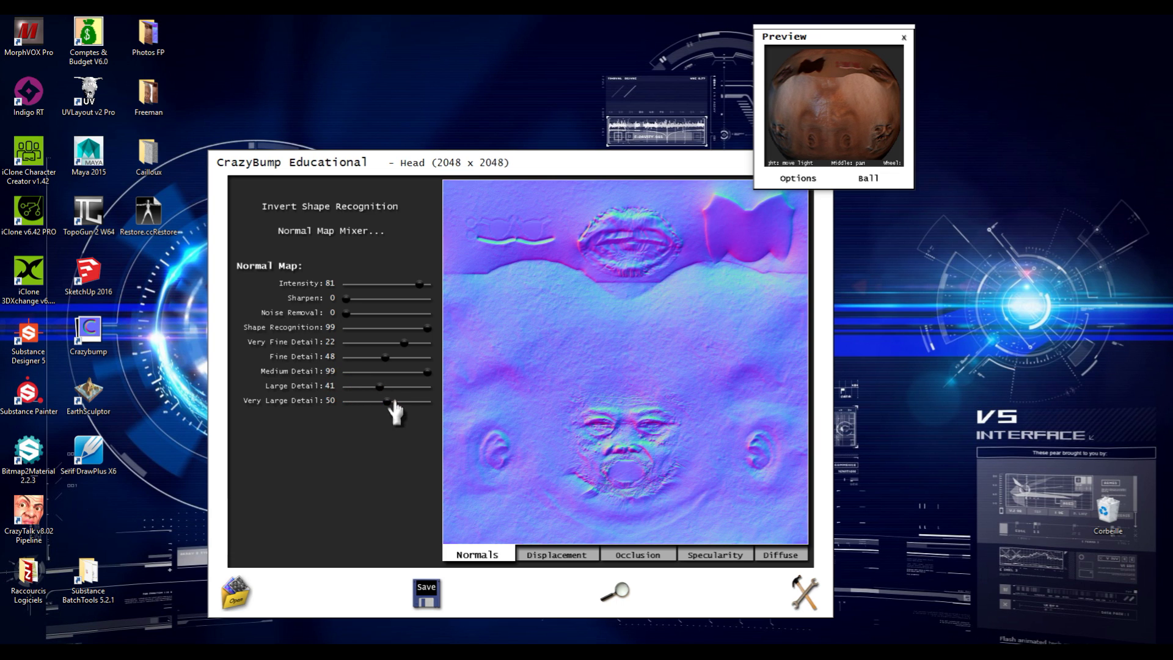
drag(387, 403, 397, 402)
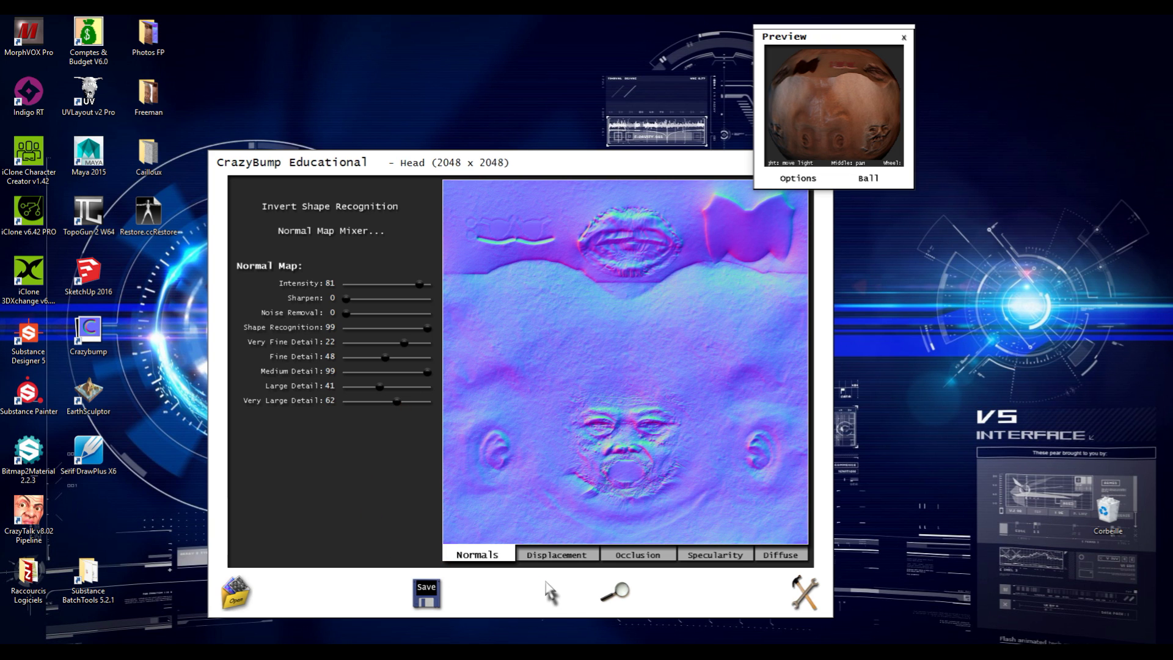
click(703, 557)
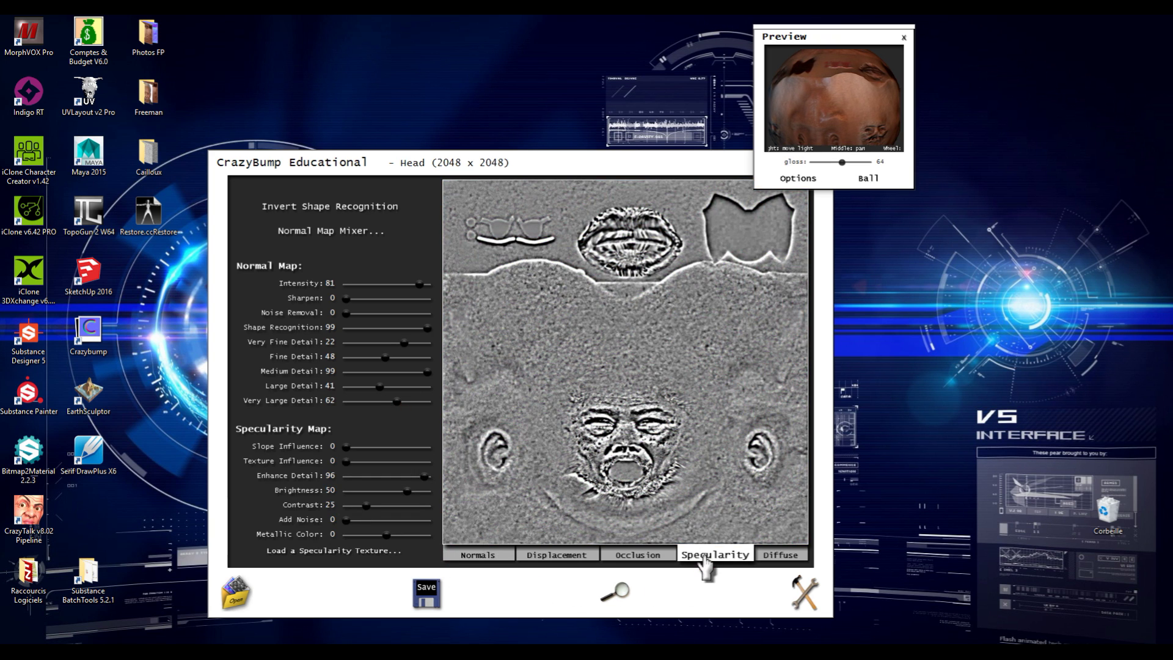
click(482, 556)
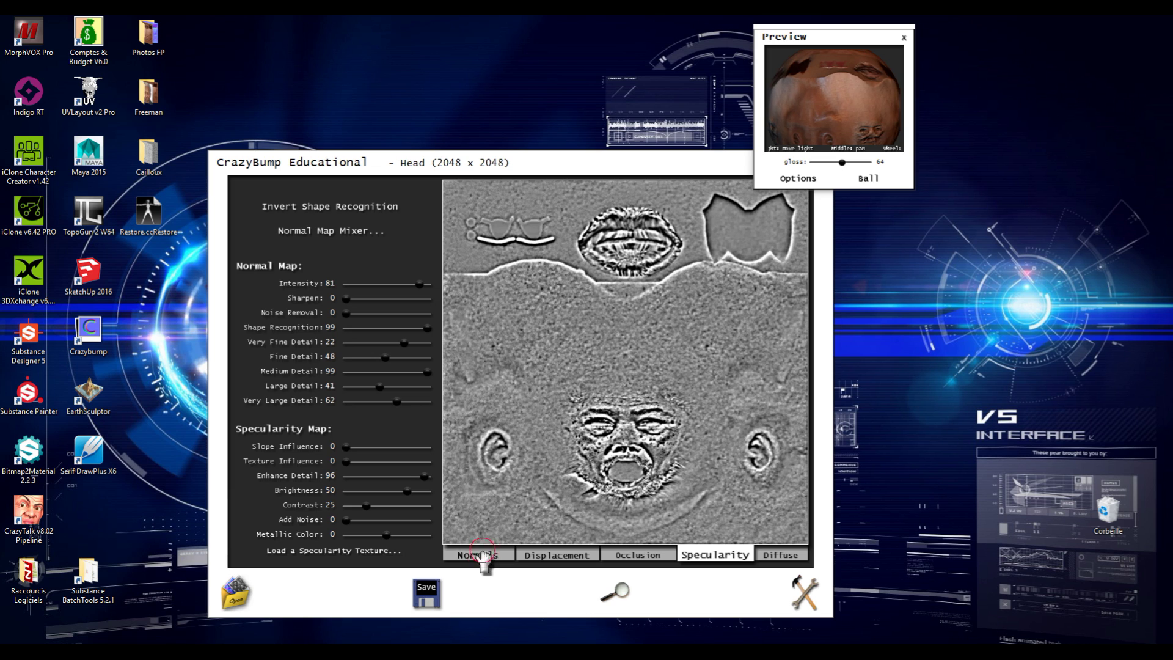
Save the normal map as a JPG file named Head_NRM in the Freeman folder.
click(431, 596)
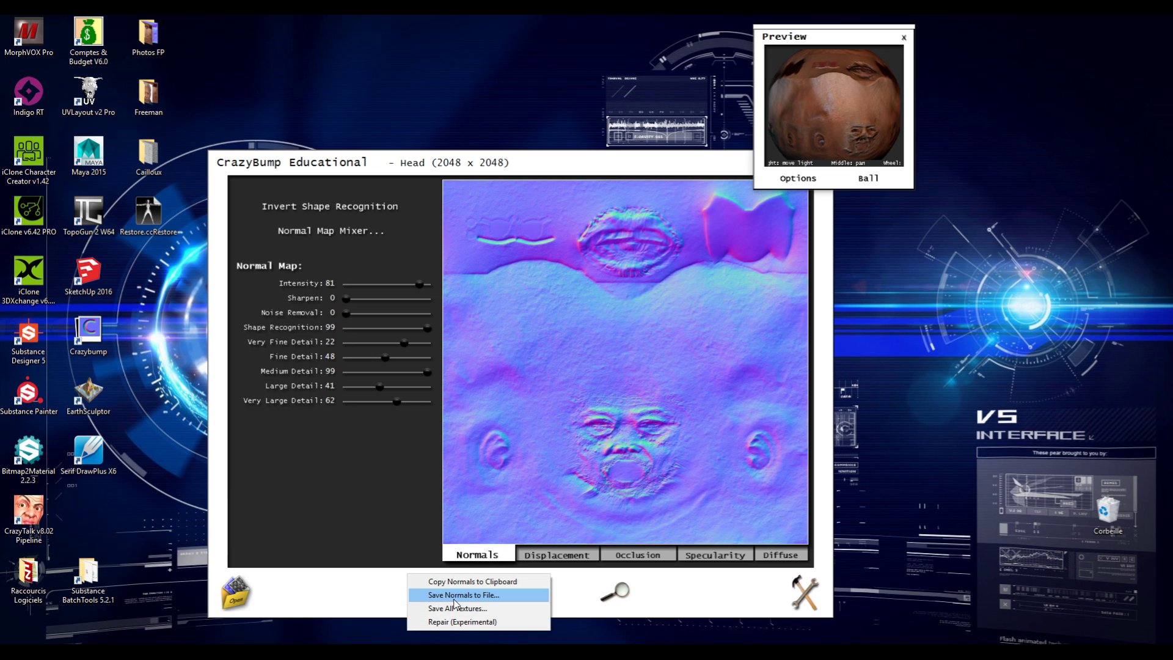
click(454, 599)
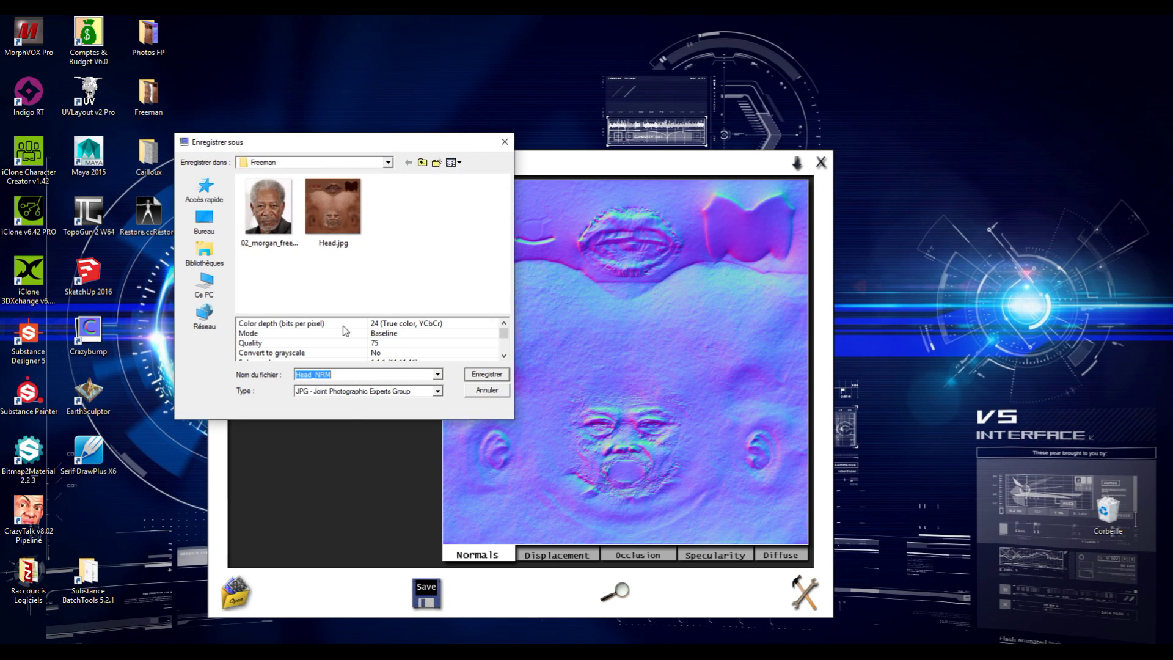
click(472, 378)
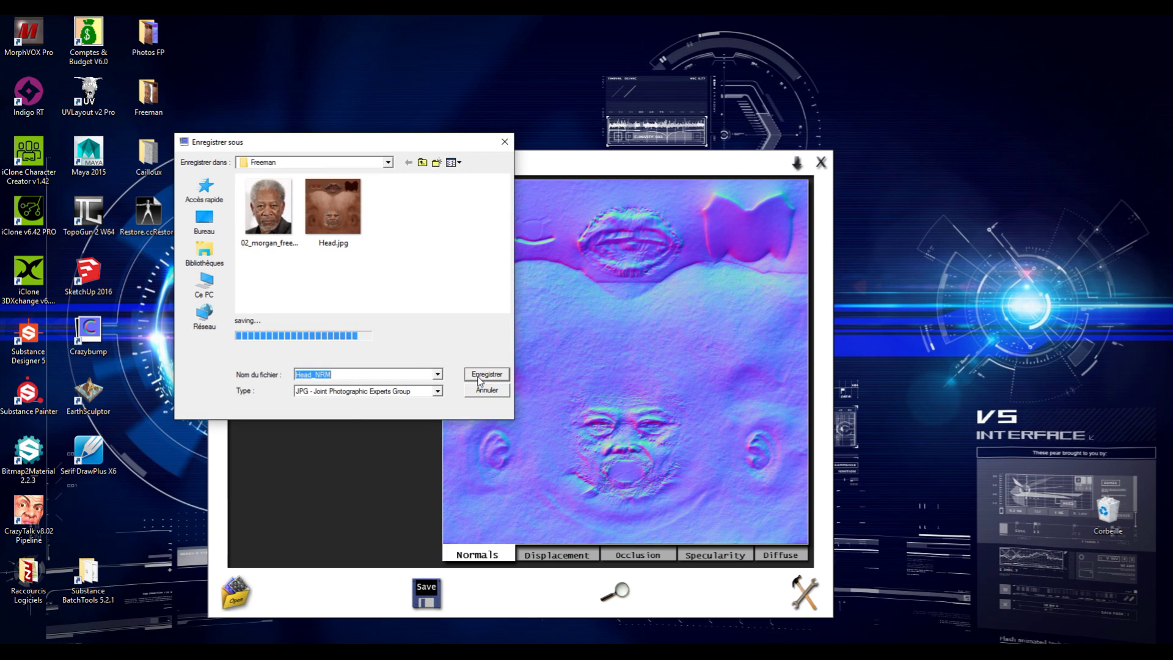
Save the specularity map as a JPG file named Head_SPEC in the Freeman folder.
click(703, 555)
click(426, 593)
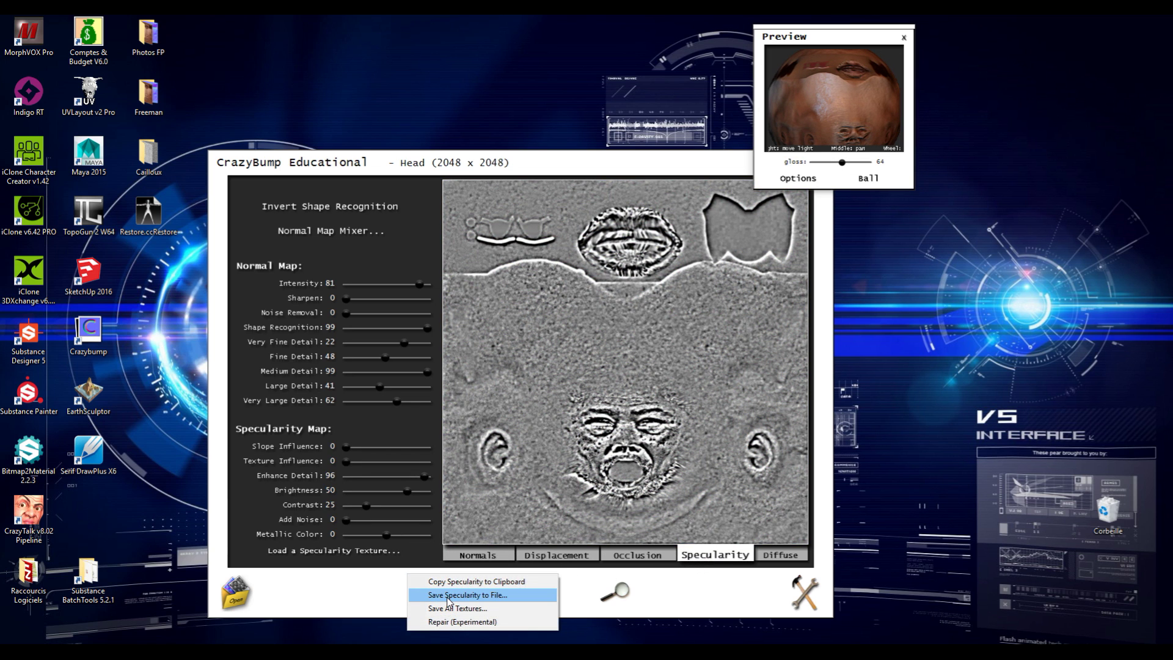
click(448, 596)
click(487, 375)
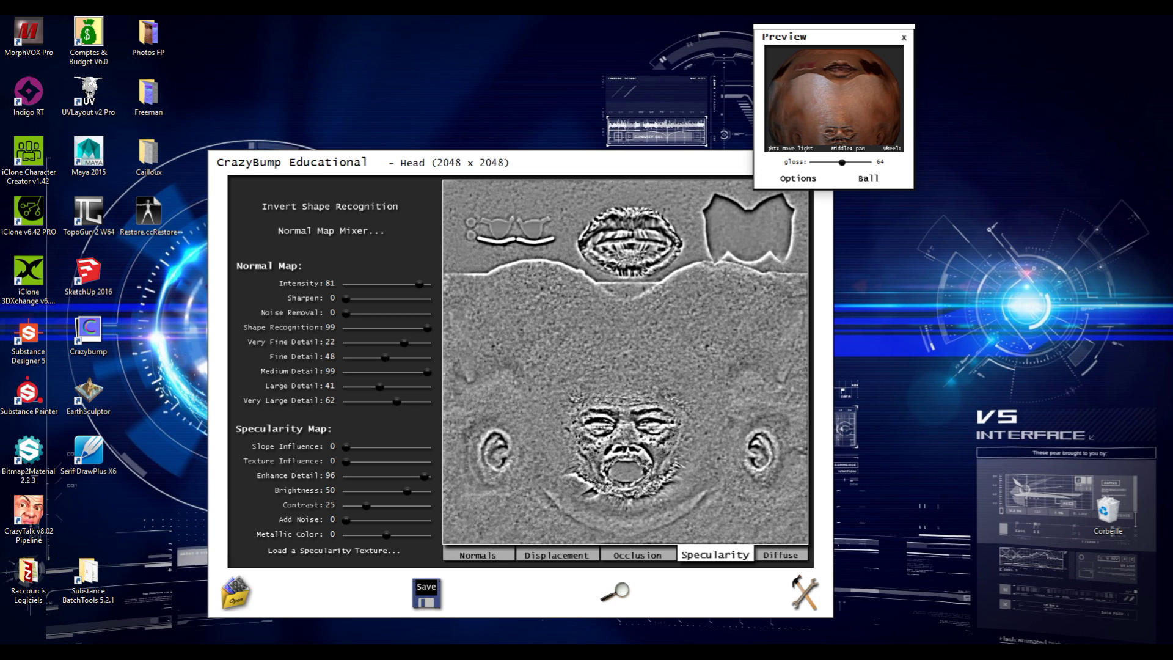
Open the Freeman folder in File Explorer and check the saved head texture files.
key(super+e)
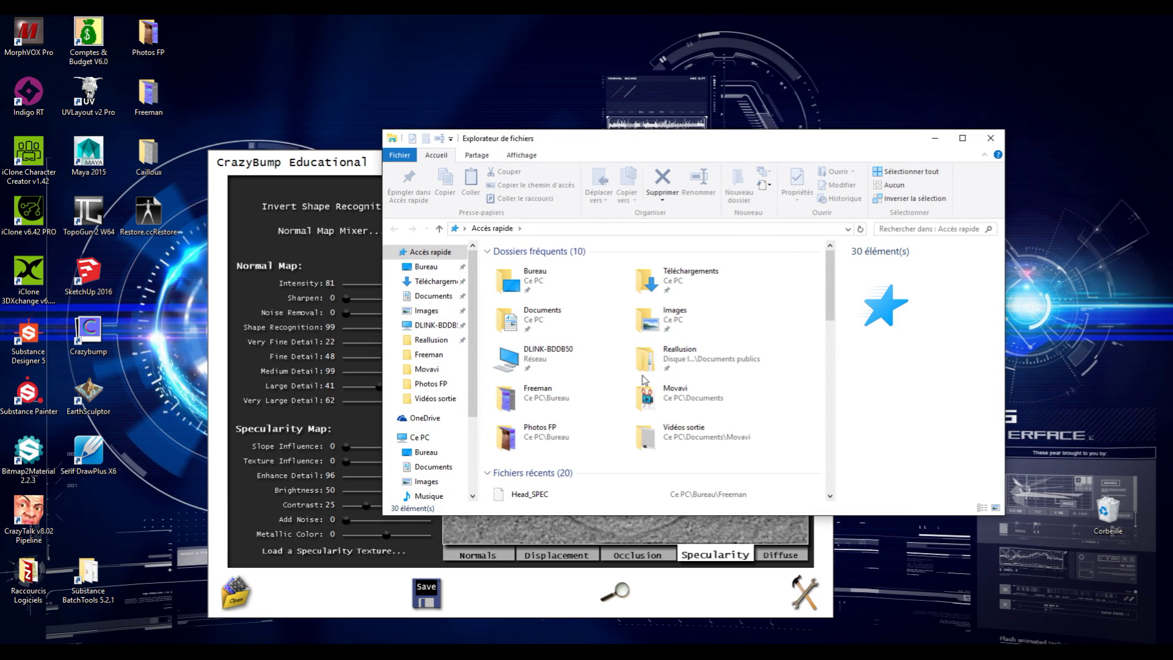
double_click(526, 396)
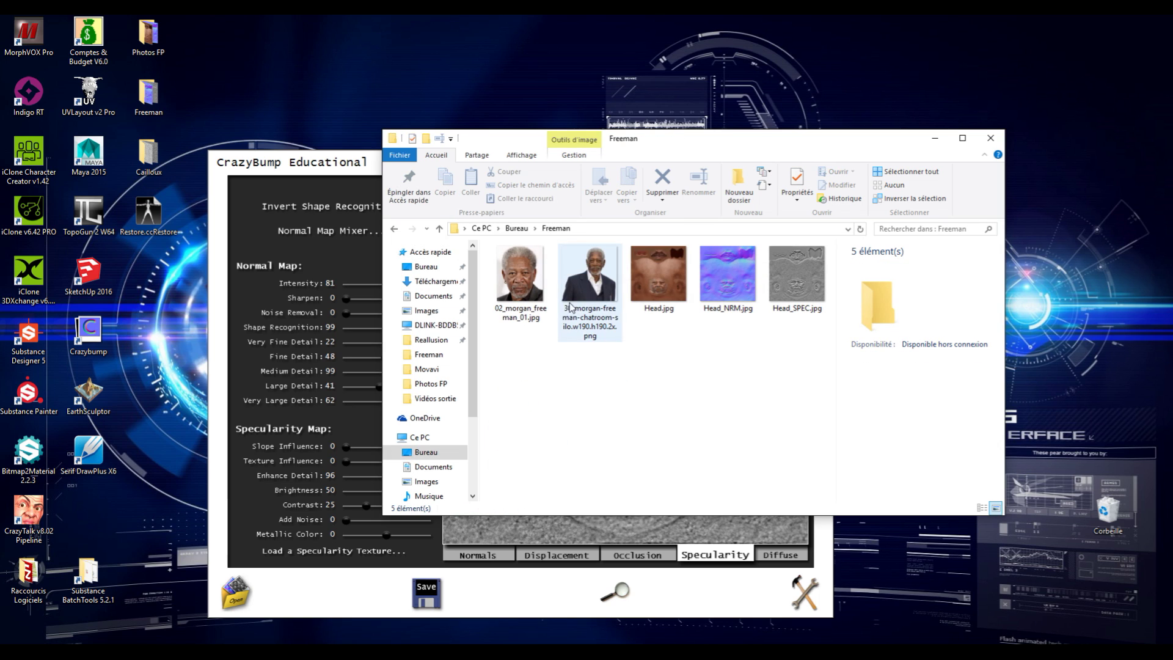
click(665, 278)
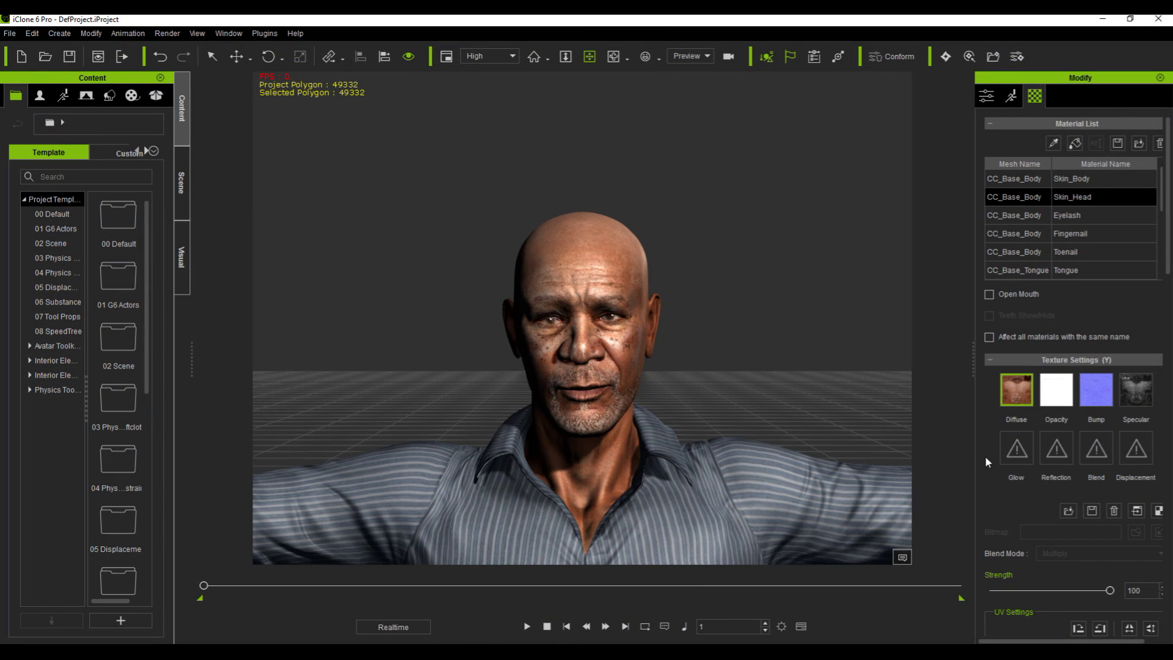
In iClone, remove the Skin_Head opacity texture and load Head_NRM.jpg into the bump channel as a Normal Map.
click(1057, 394)
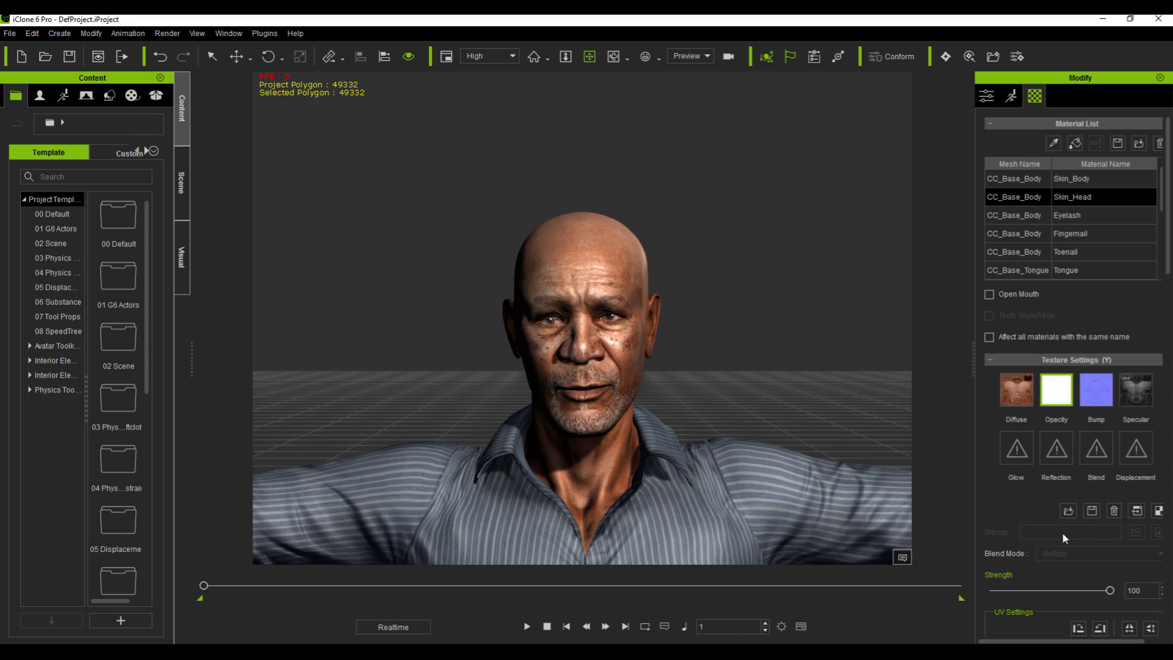
click(1113, 512)
double_click(1109, 395)
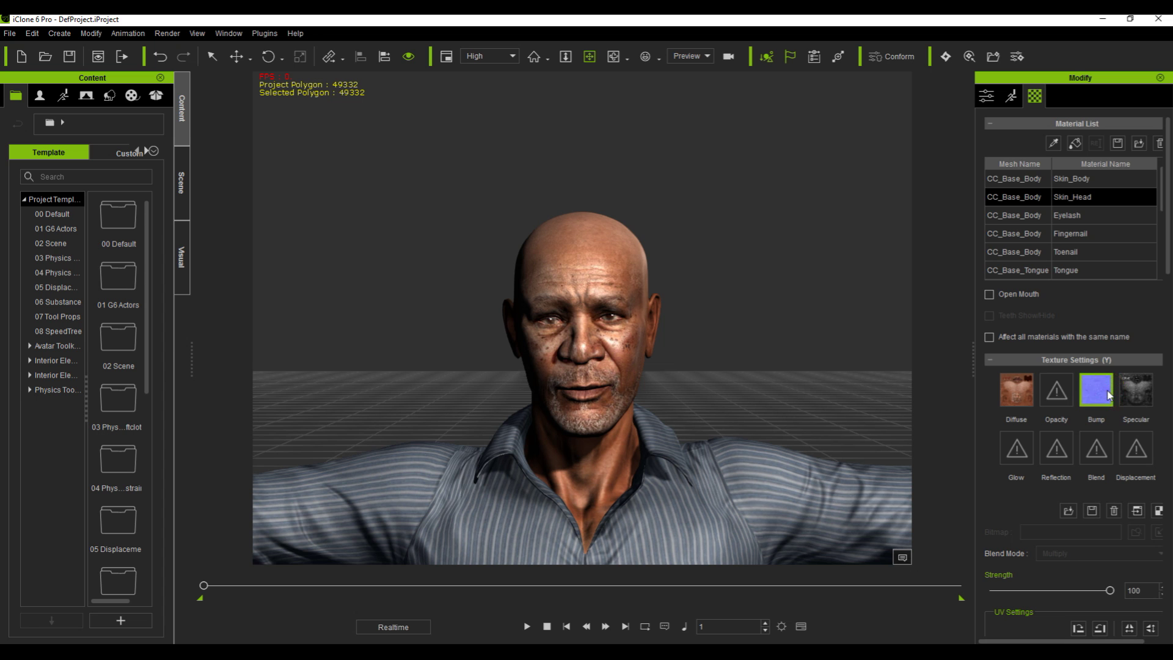
click(344, 117)
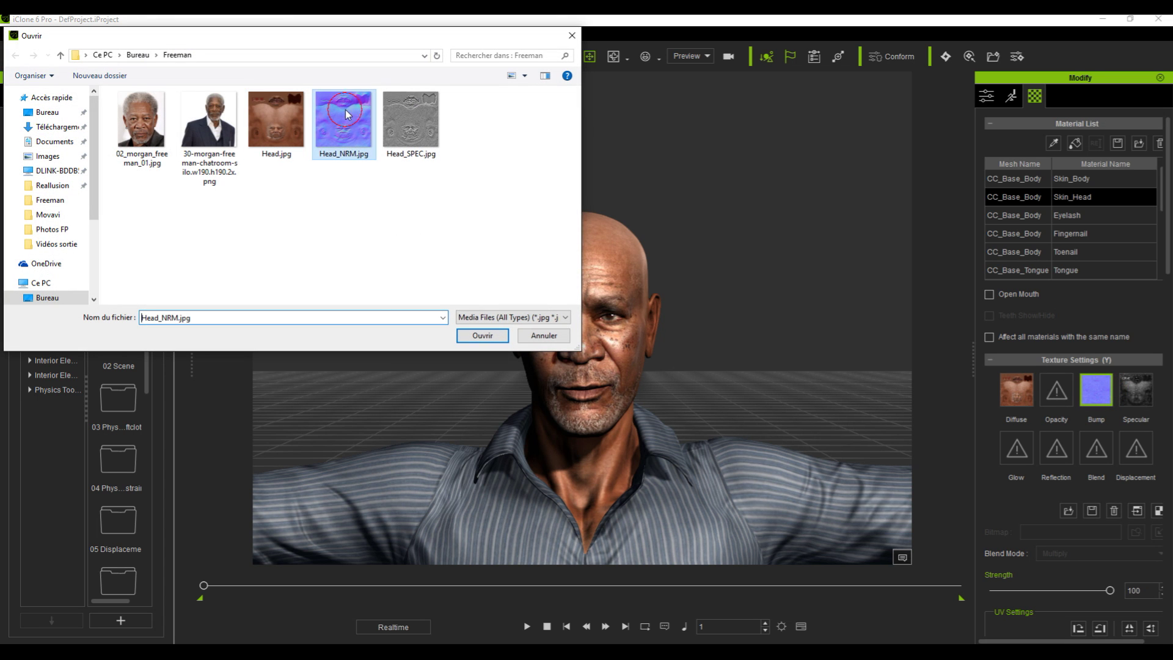
click(481, 335)
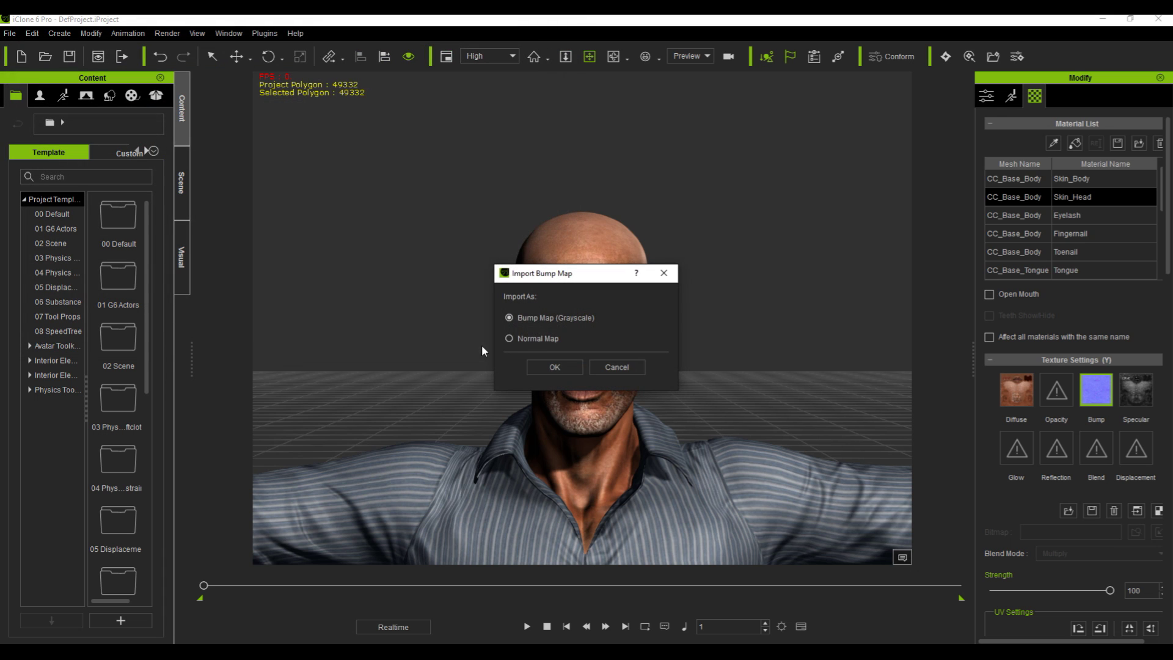
click(510, 338)
click(549, 366)
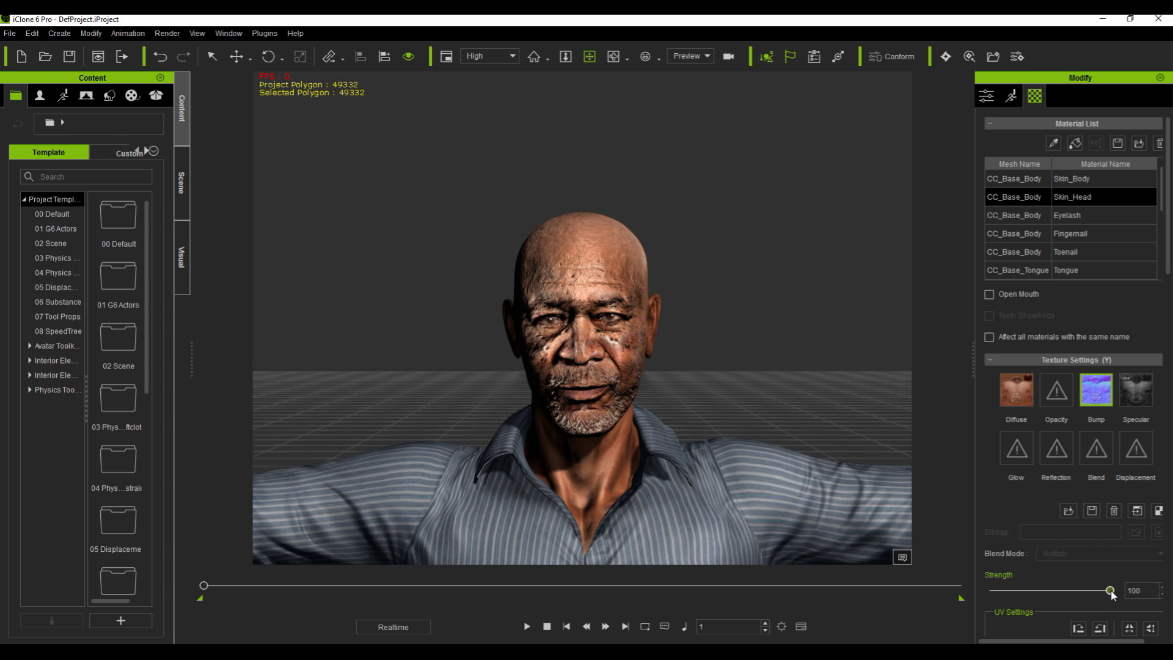
Reduce the Skin_Head bump texture's Strength to 43 and check the face.
drag(1112, 593, 1068, 596)
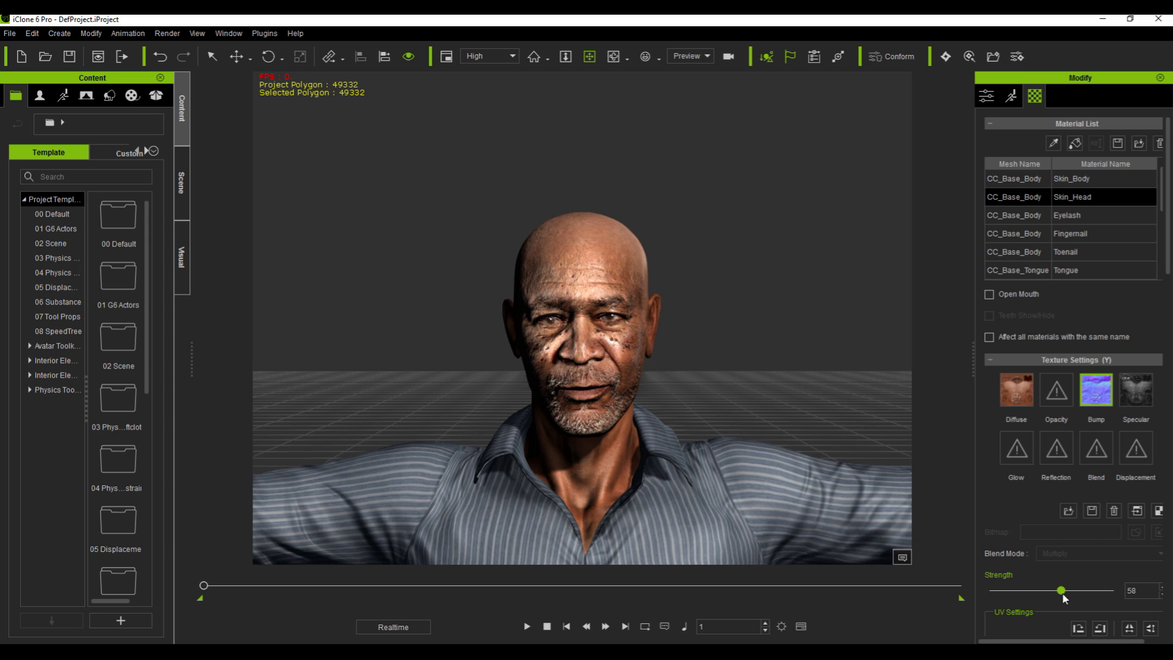
drag(1058, 594, 1045, 594)
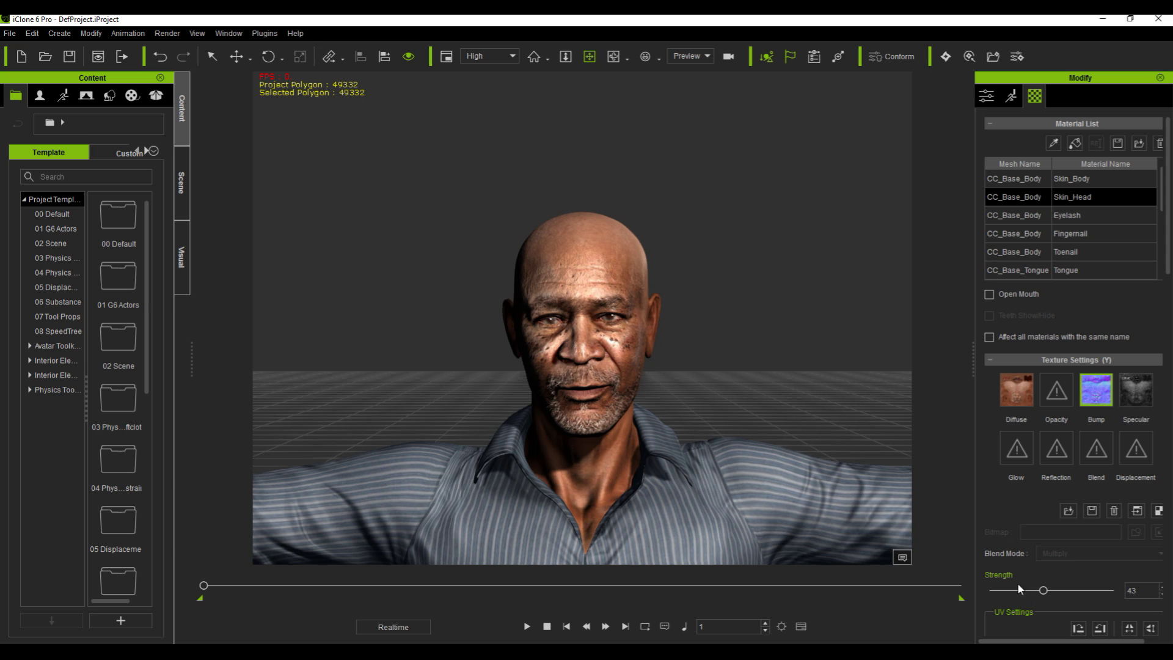
scroll(664, 419, up, 2)
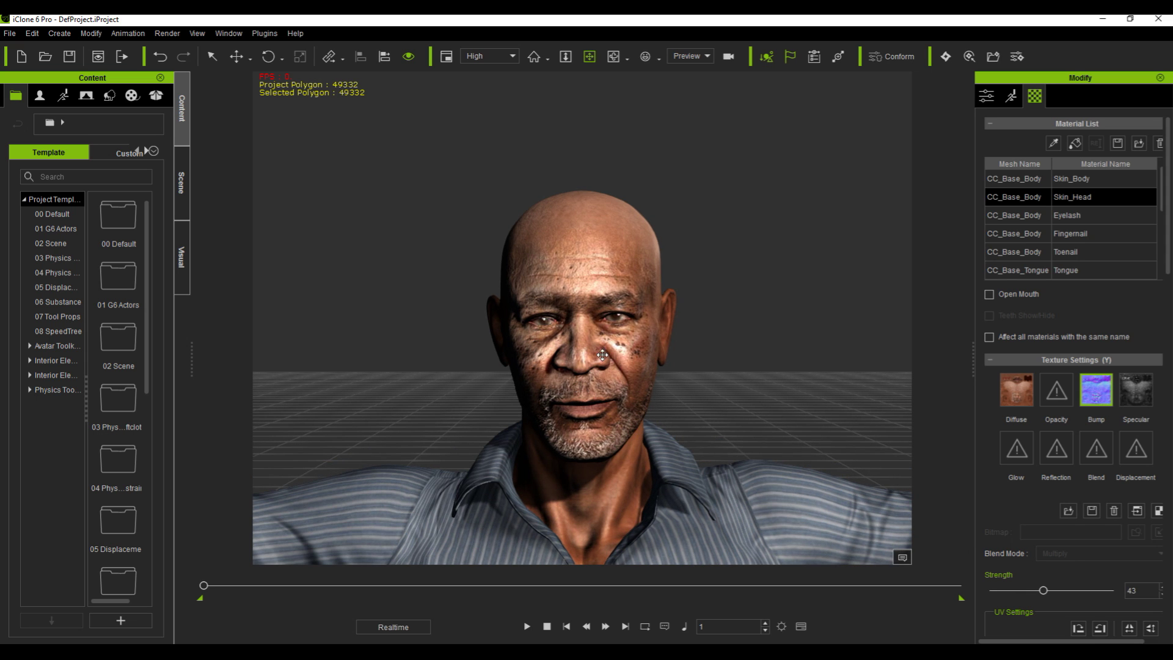
scroll(673, 288, down, 3)
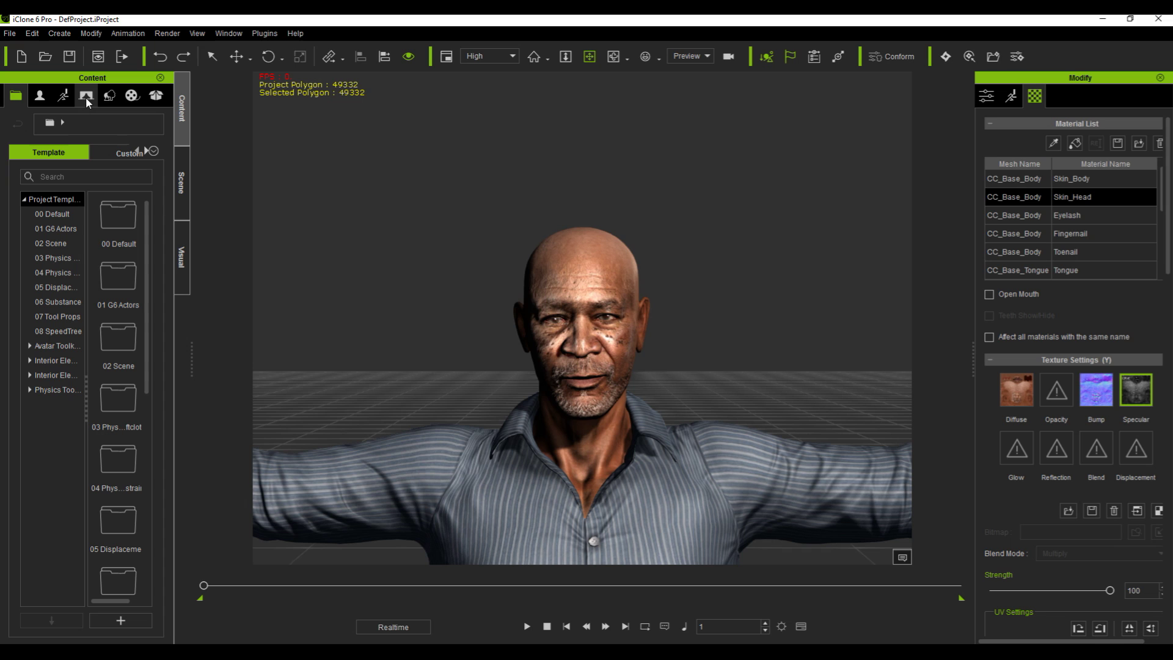
Apply the Afro_C hair from the G5 Hair templates to the character and select the hair's diffuse texture.
click(45, 97)
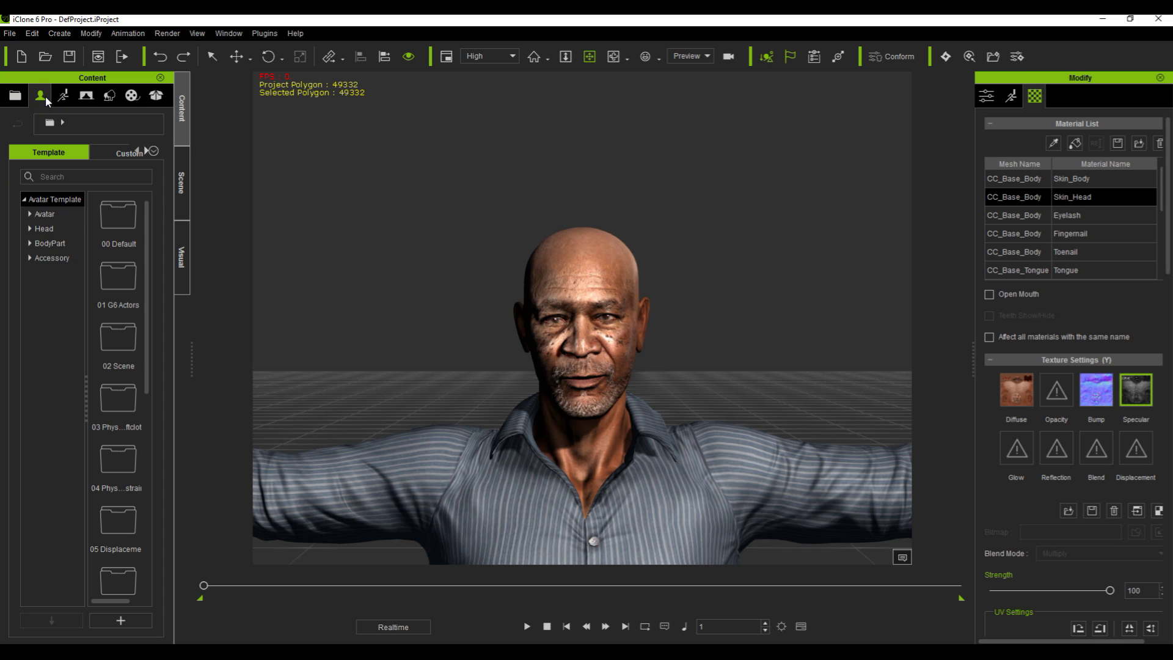
click(38, 228)
click(30, 228)
click(27, 273)
click(29, 273)
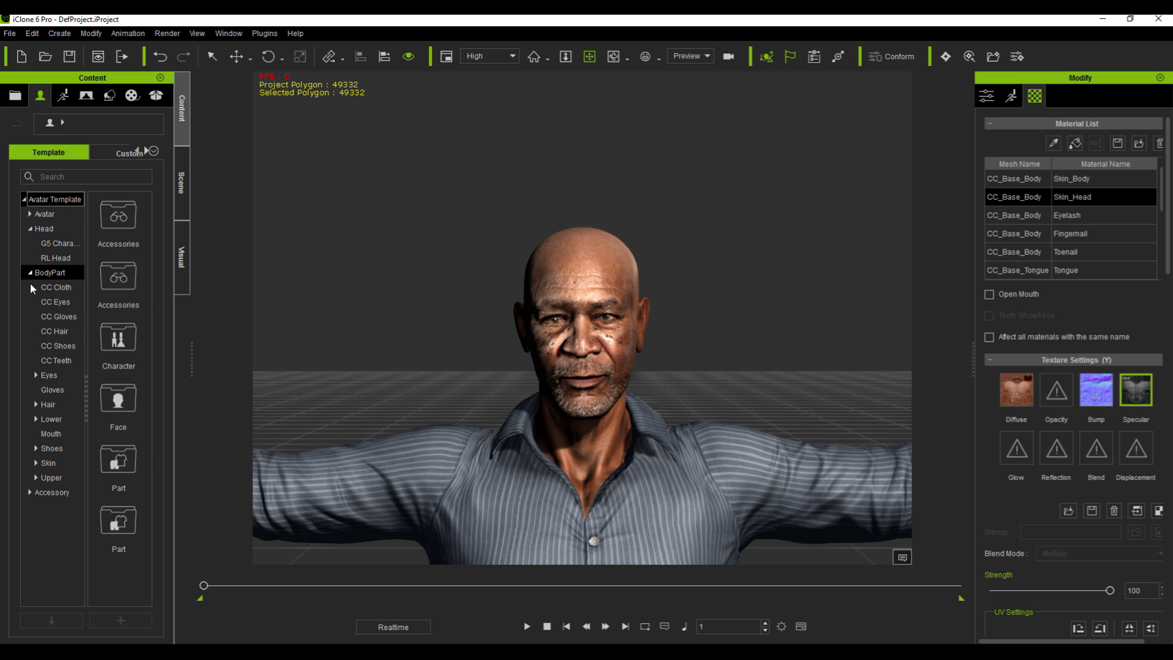
click(38, 419)
click(48, 405)
click(36, 404)
double_click(129, 220)
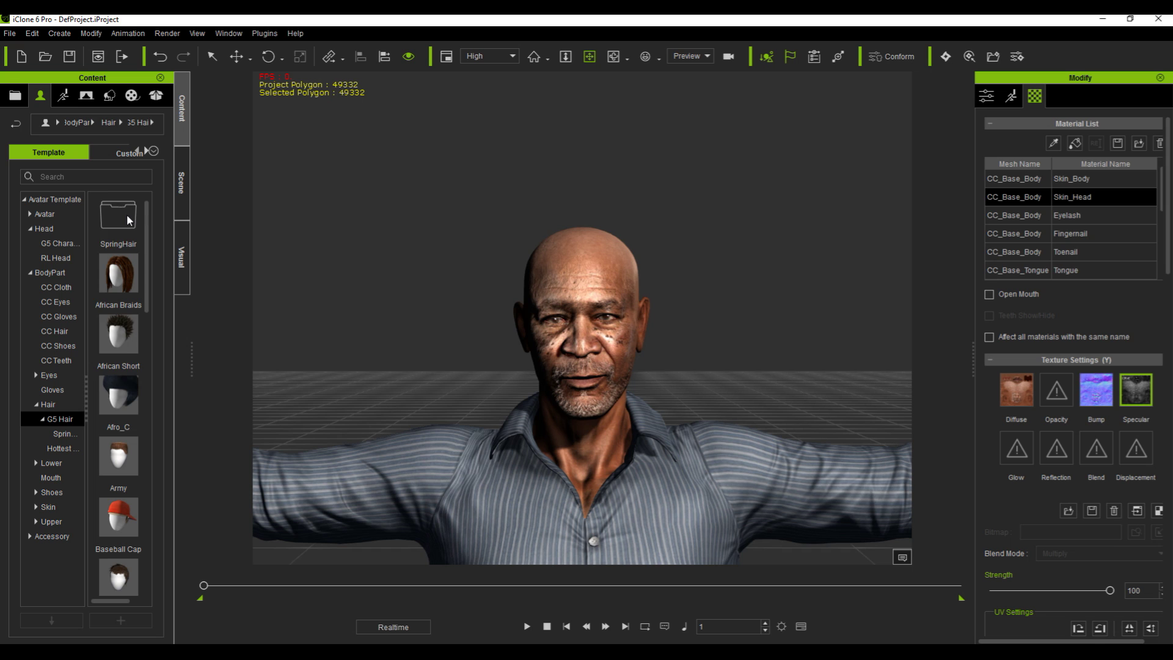
double_click(118, 400)
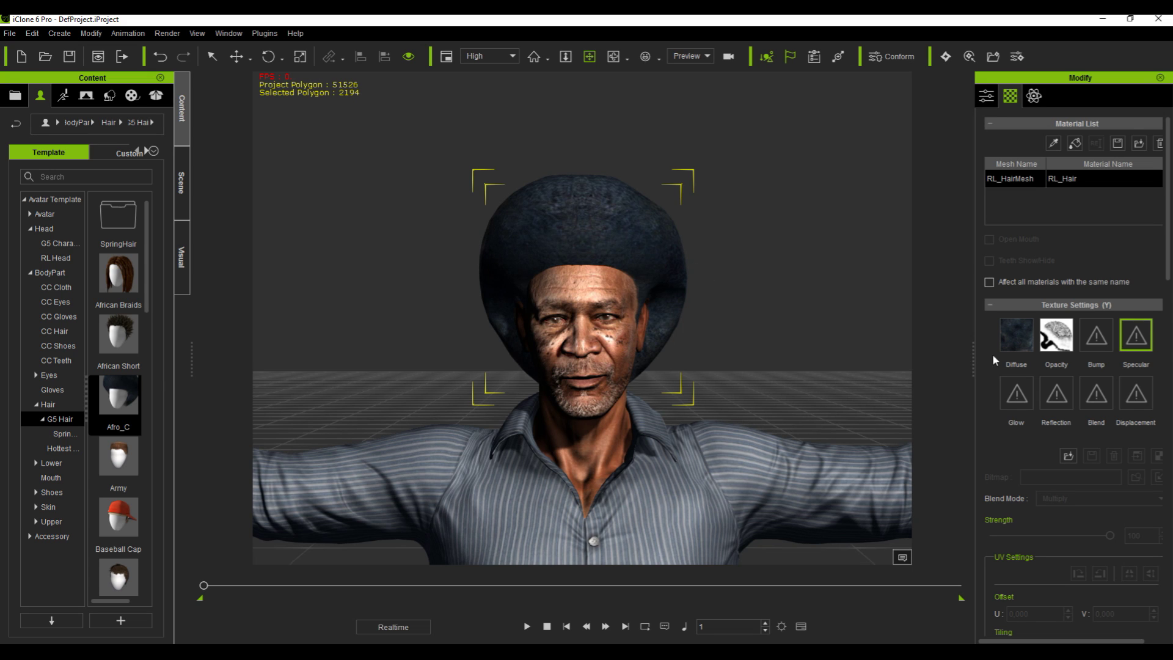
click(1020, 340)
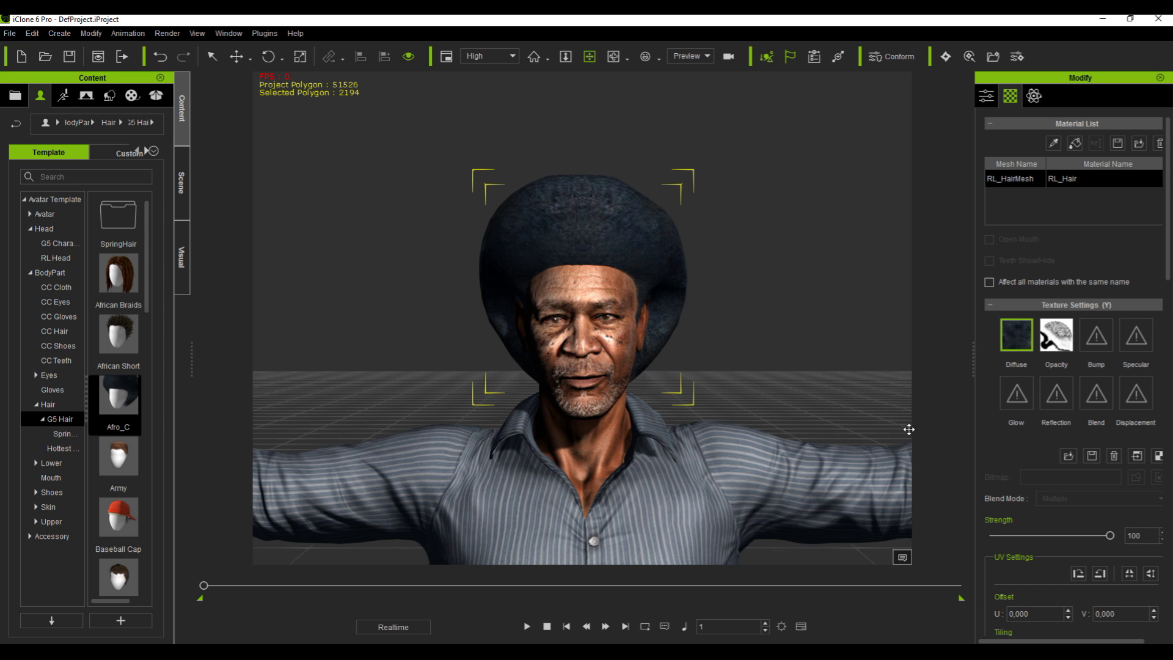
click(1069, 457)
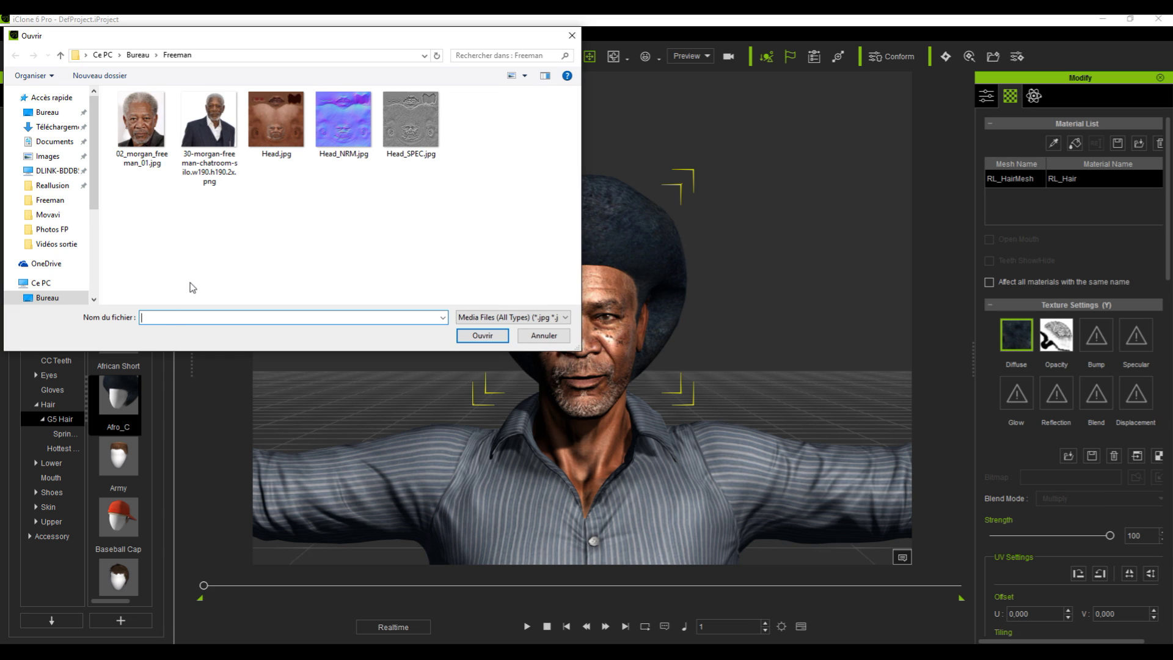
text(Hair)
key(Return)
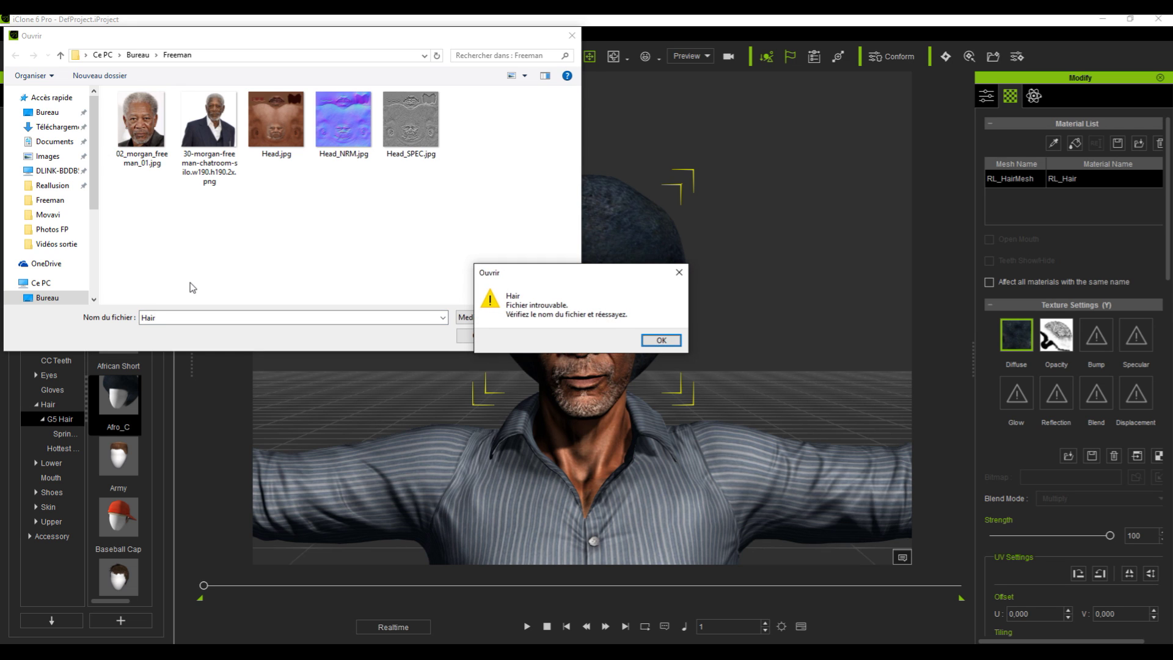
click(663, 339)
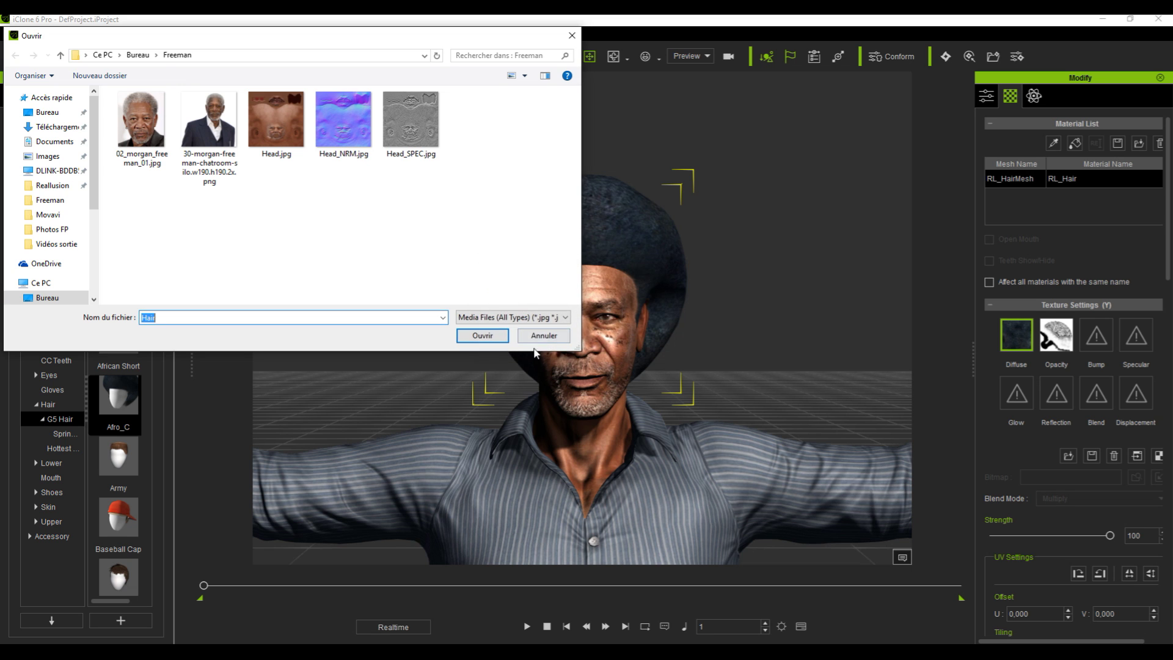
click(544, 336)
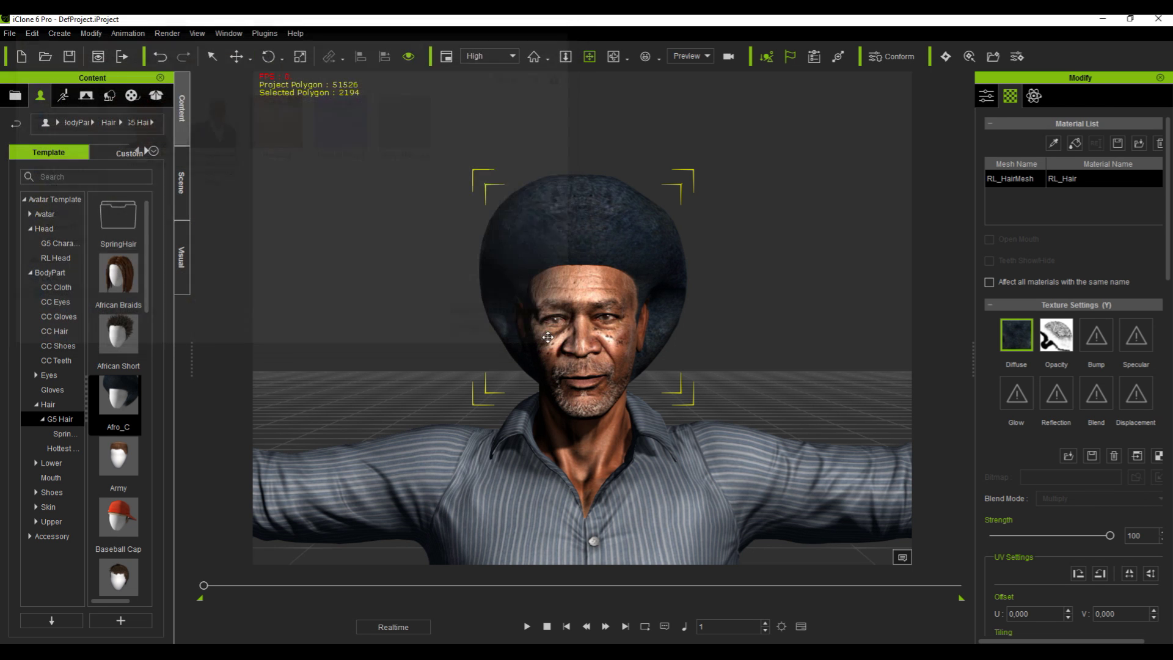
Save the RL_Hair diffuse texture as a JPG file named Hair in the Freeman folder.
click(1092, 456)
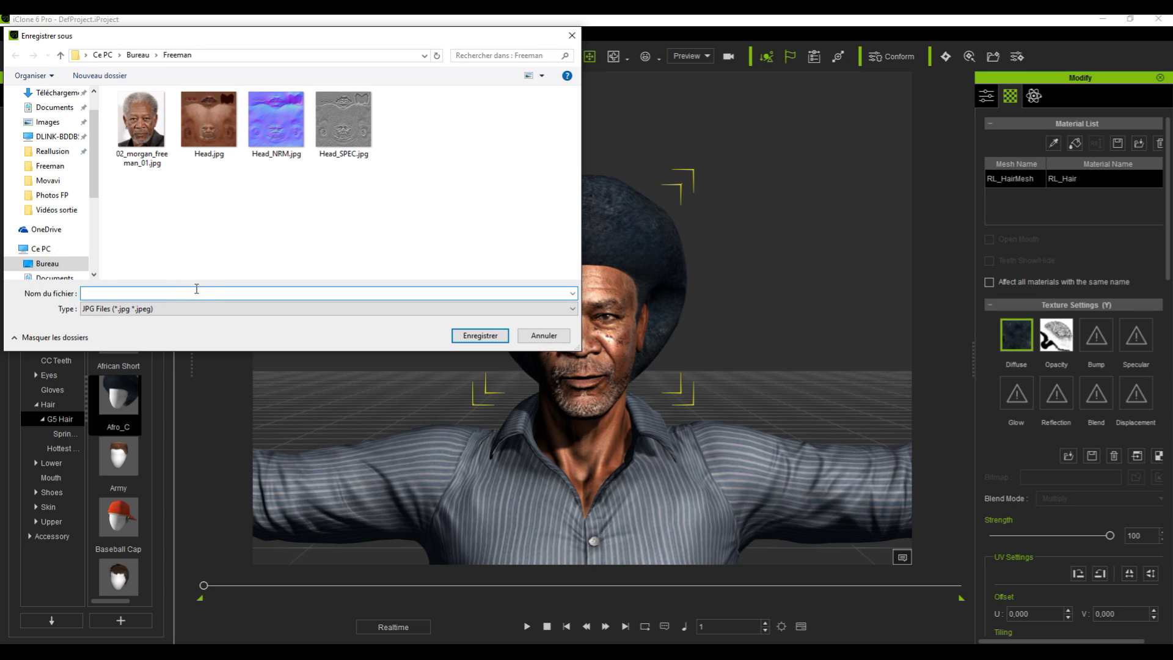
text(Hair)
key(Return)
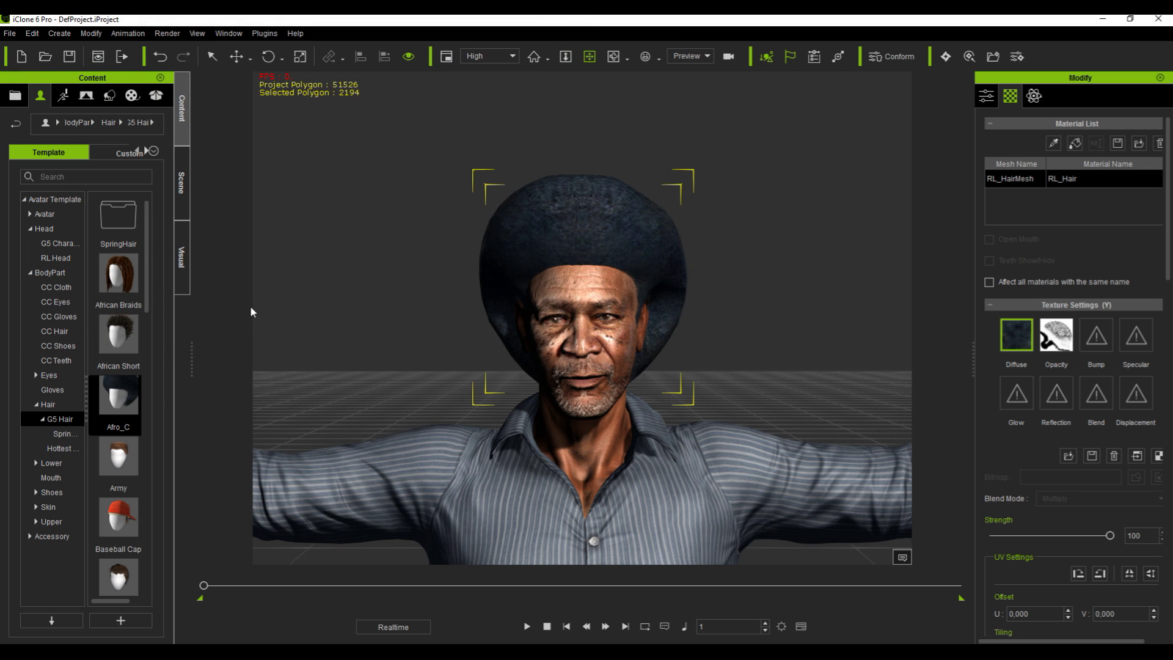
Save the RL_Hair opacity texture as a JPG file named Hair_op in the Freeman folder.
click(1053, 335)
click(1068, 456)
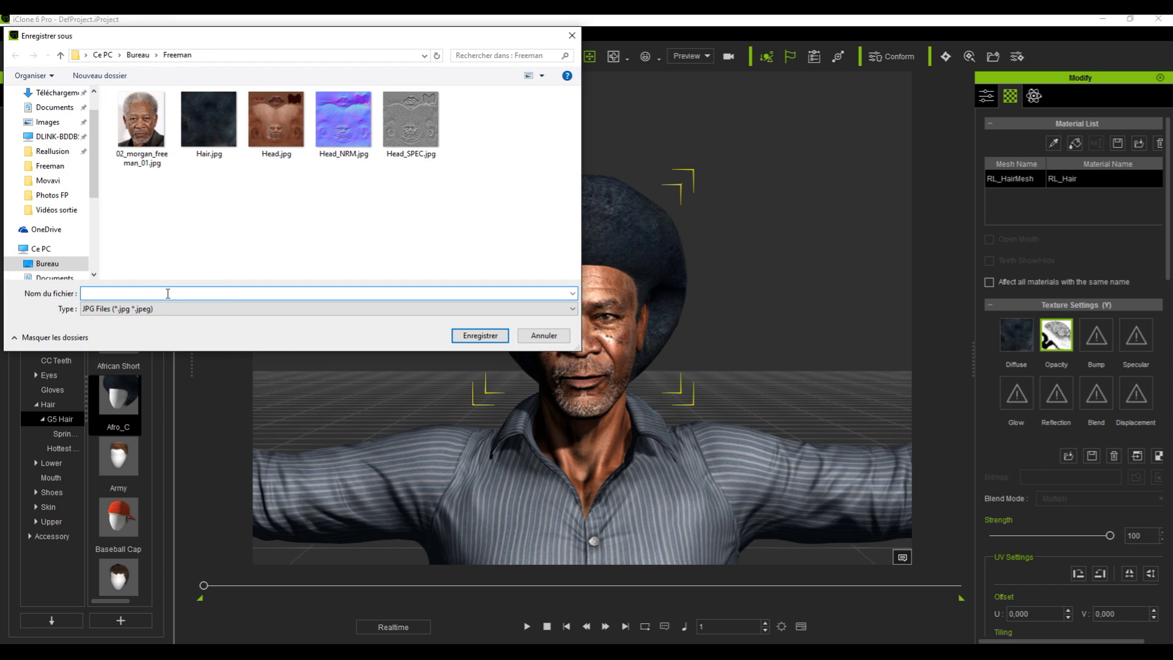
text(Hair)
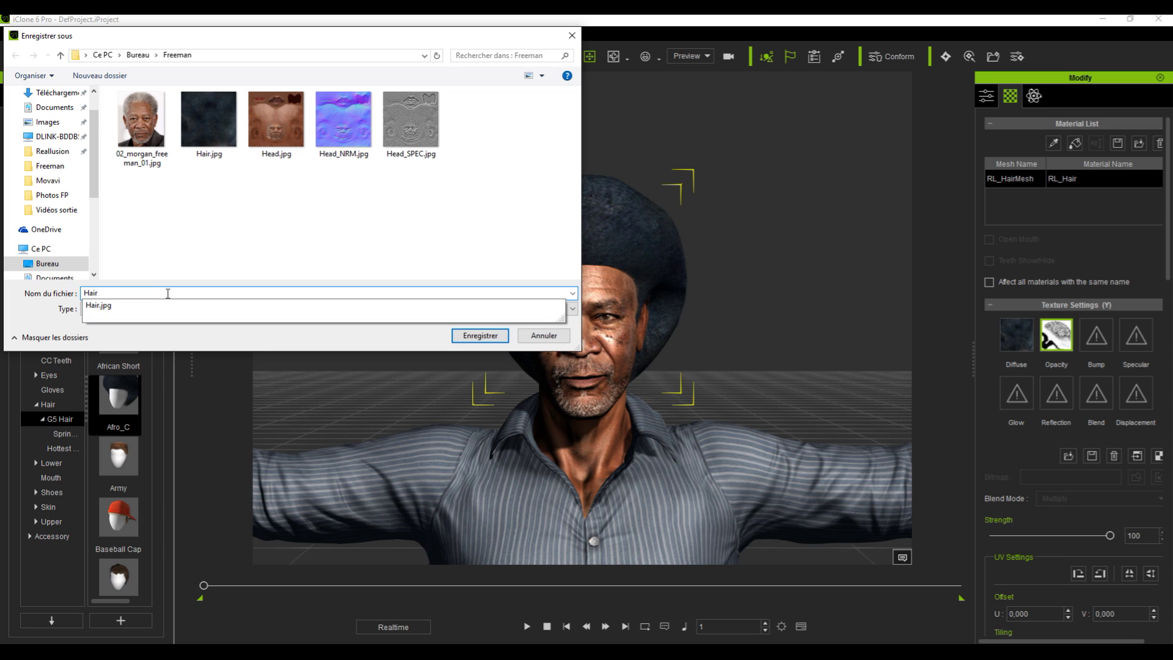
key(Escape)
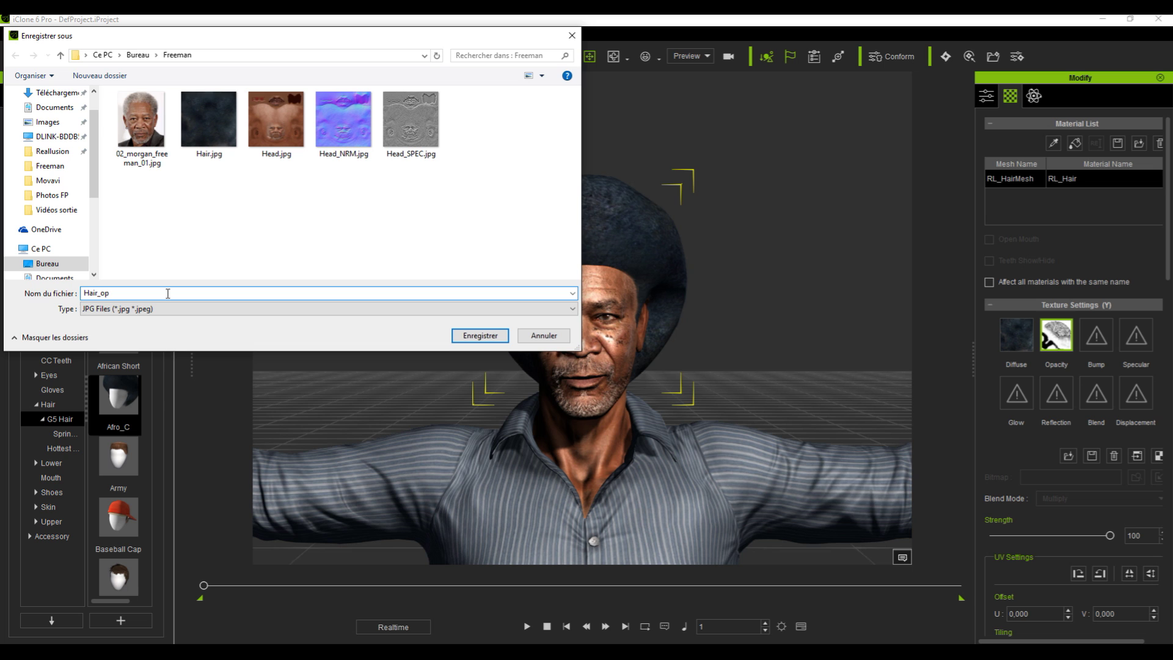
click(479, 336)
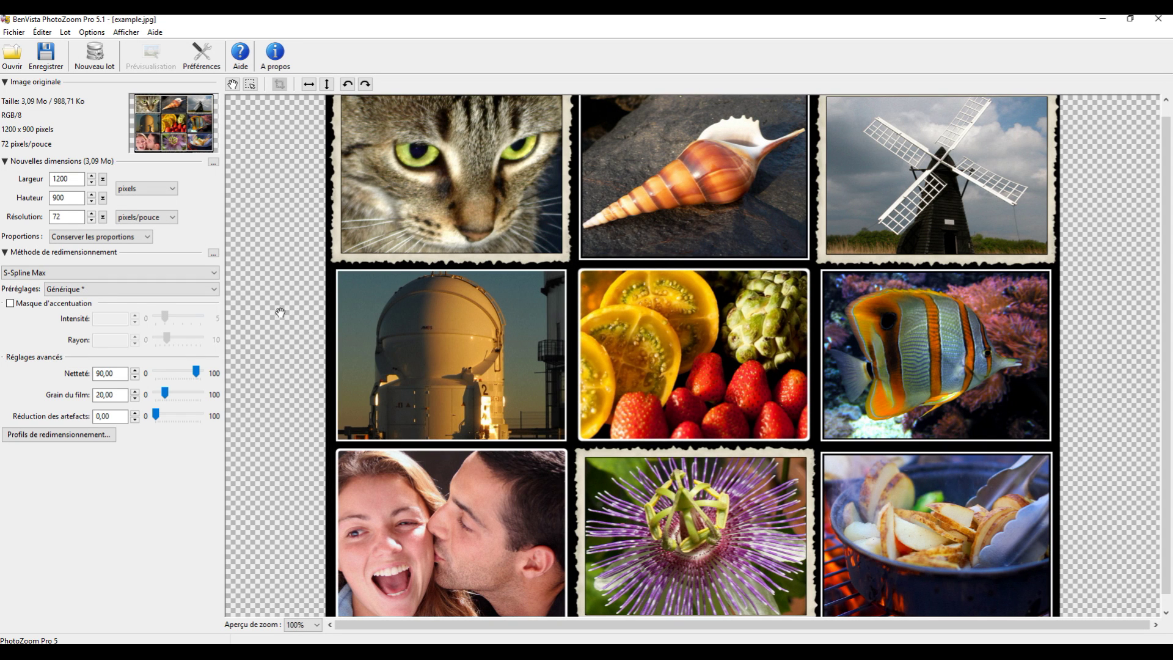
In PhotoZoom Pro, open Hair.jpg from the Freeman folder and set its new size to 2048 x 2048 pixels.
click(13, 60)
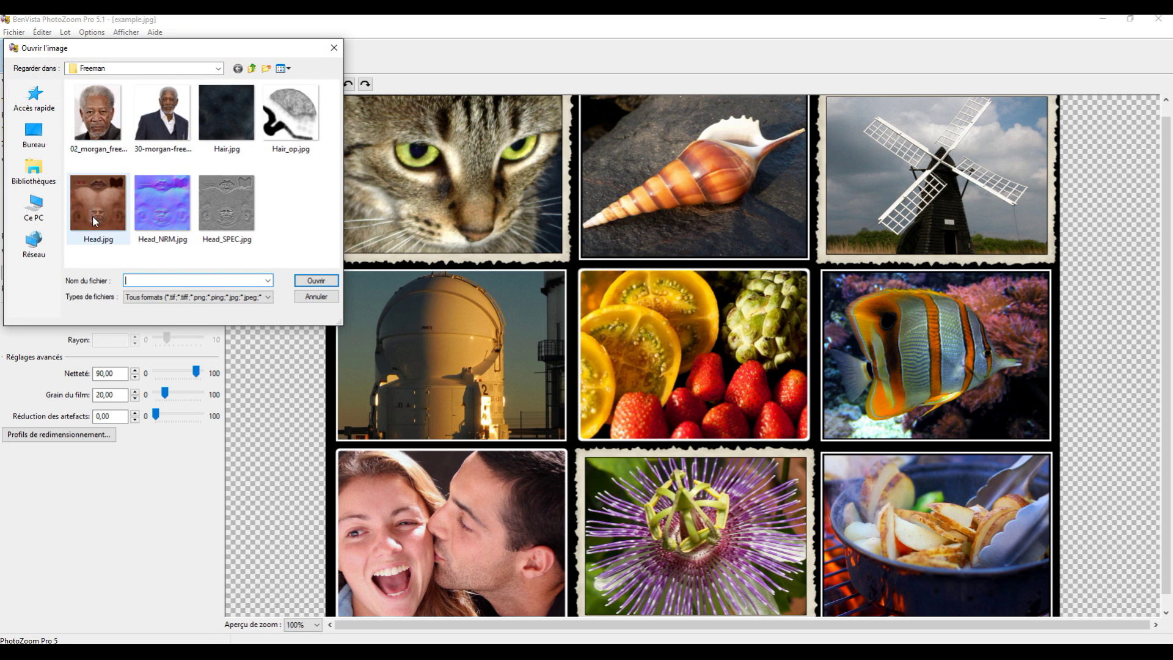
click(238, 115)
click(318, 281)
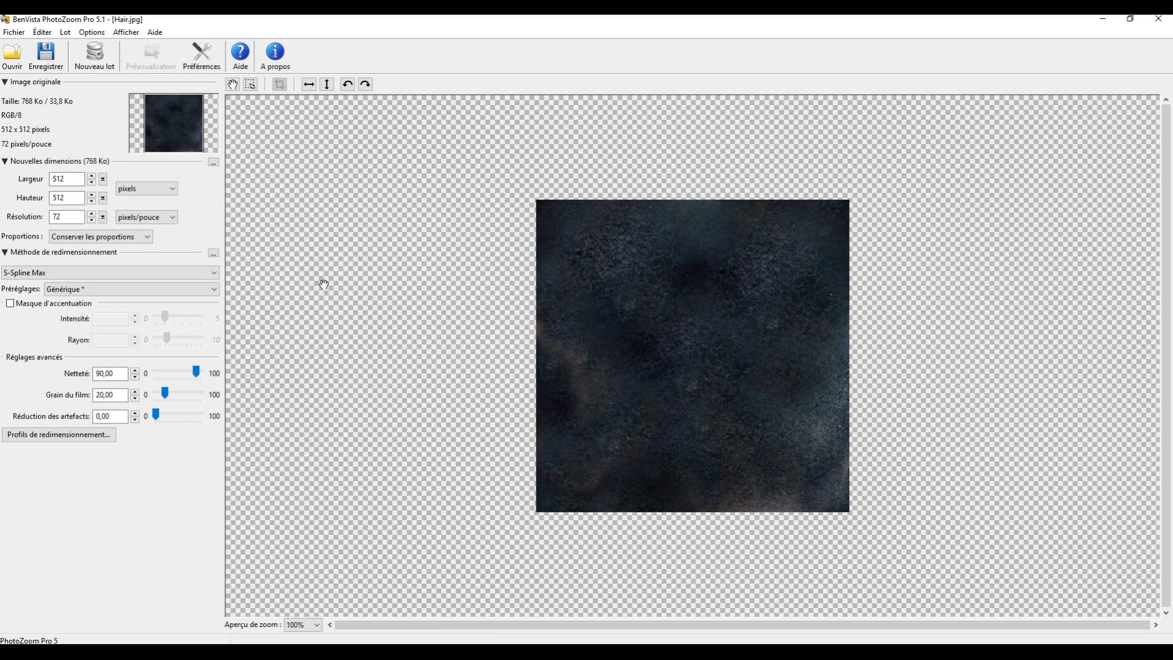
double_click(61, 179)
text(2048)
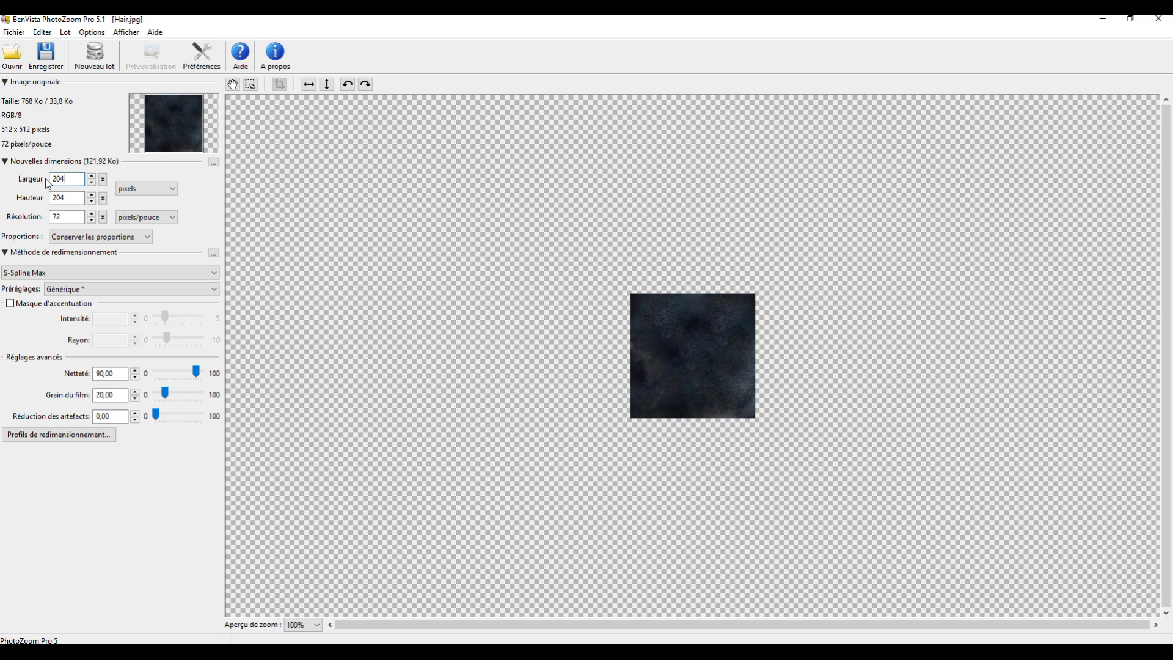
key(Tab)
key(Tab)
key(Tab)
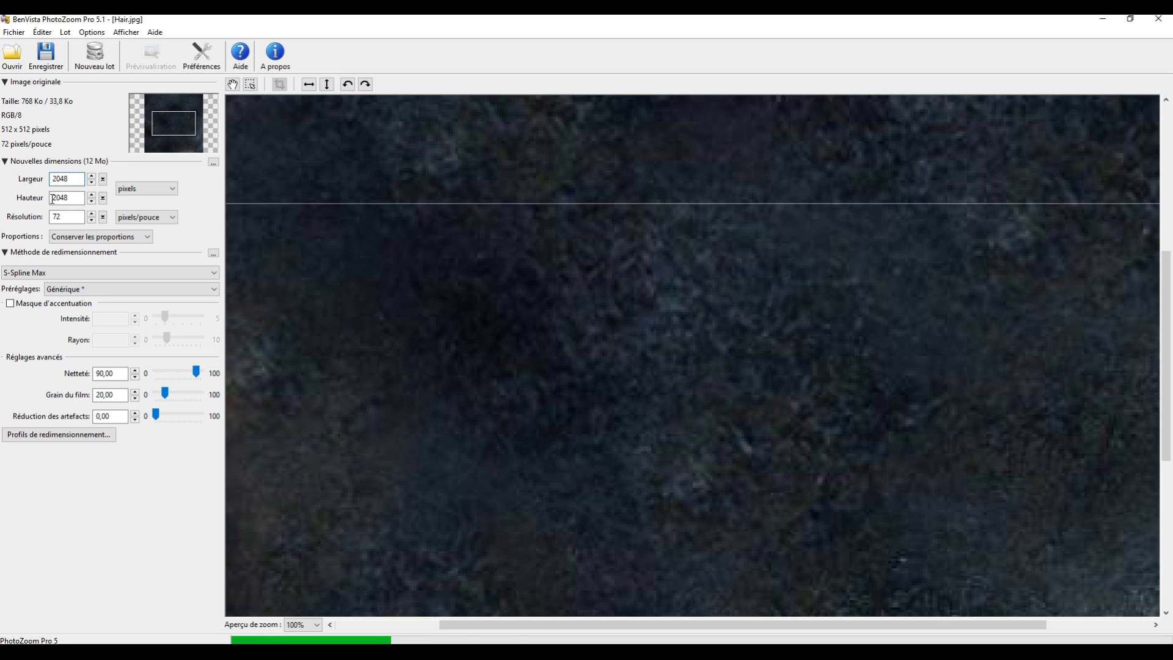
Save the enlarged hair diffuse texture over the existing Hair.jpg in the Freeman folder.
click(44, 53)
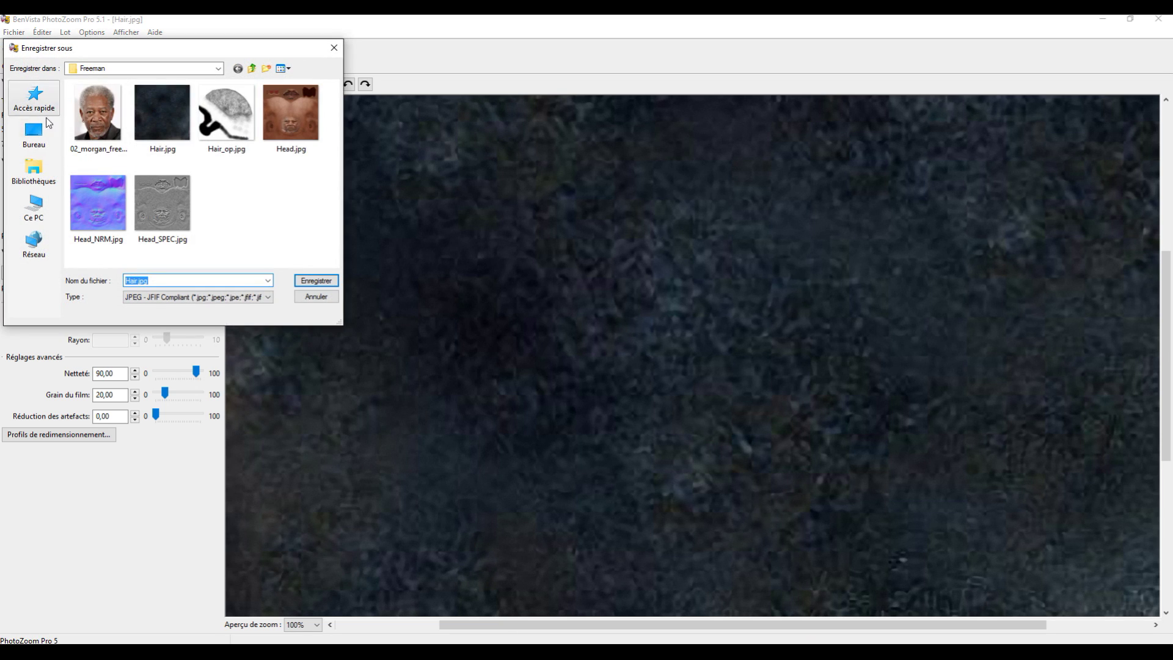
click(156, 107)
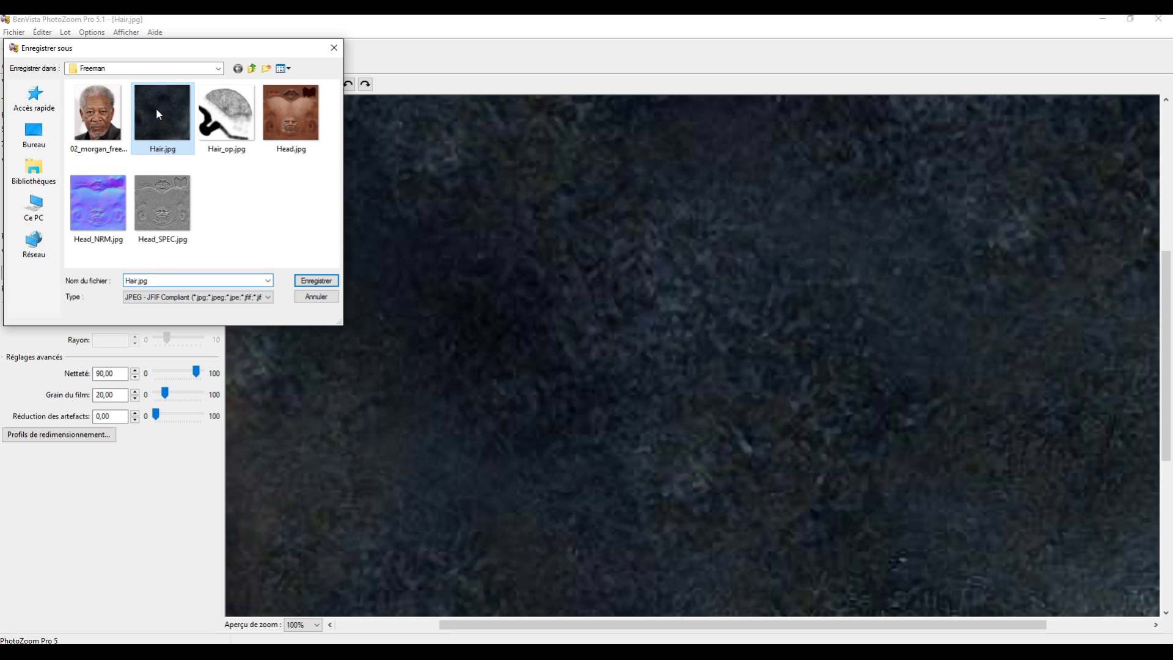
click(326, 283)
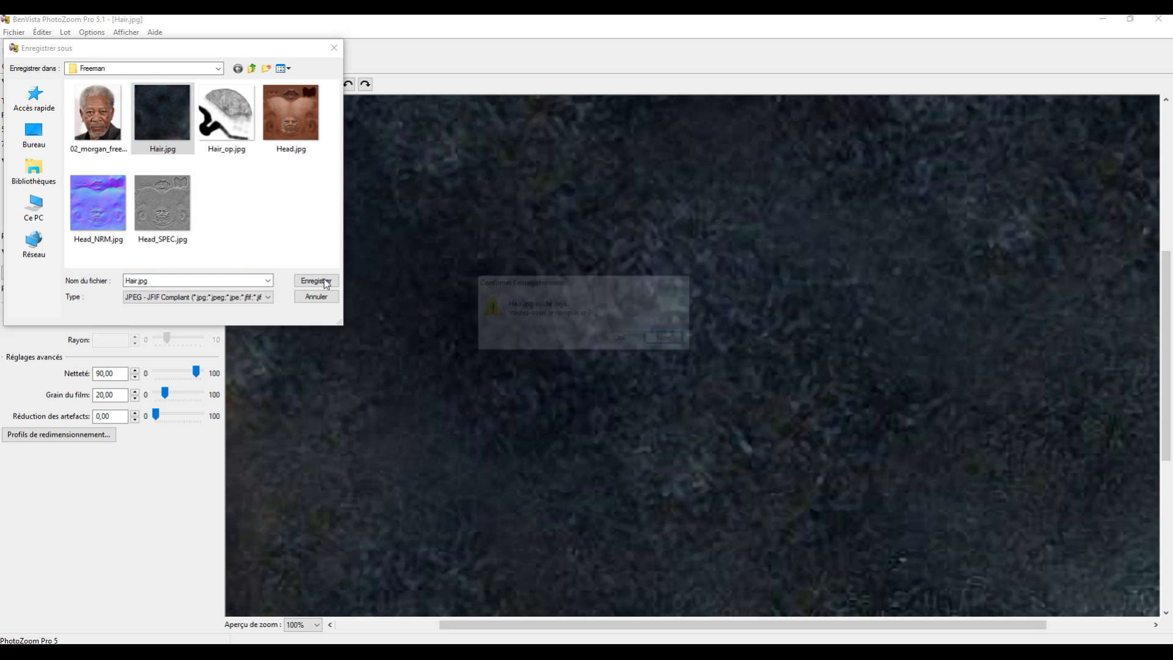
click(622, 339)
click(615, 352)
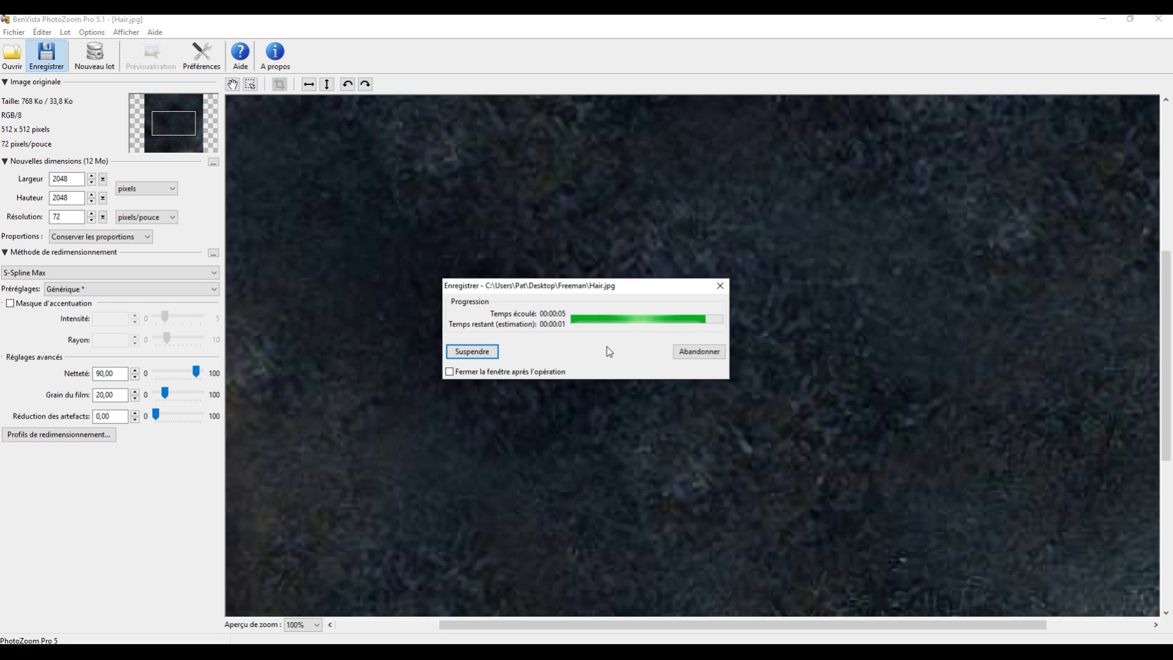
click(694, 351)
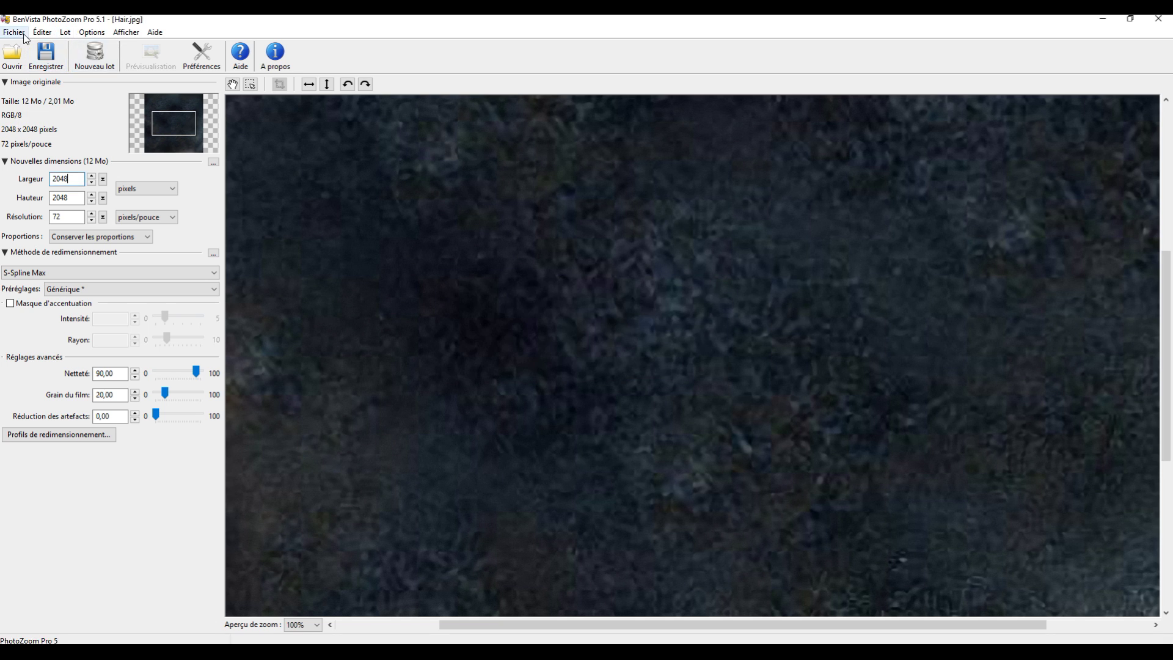
Open Hair_op.jpg from the Freeman folder and set its new size to 2048 x 2048 pixels.
click(12, 54)
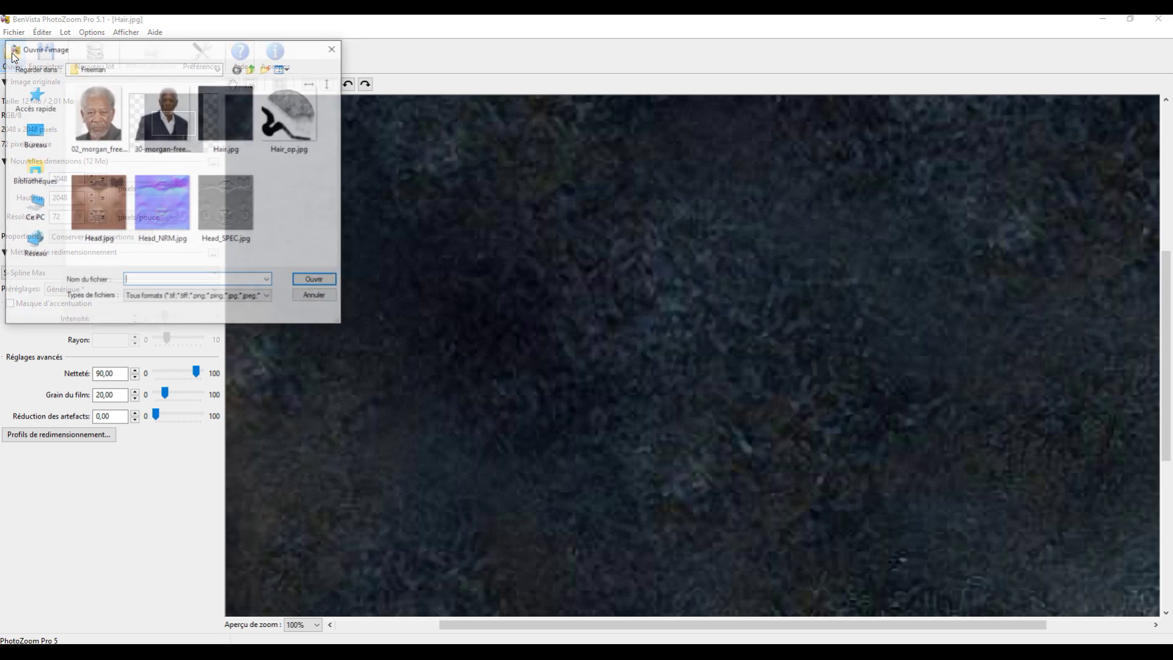
click(291, 114)
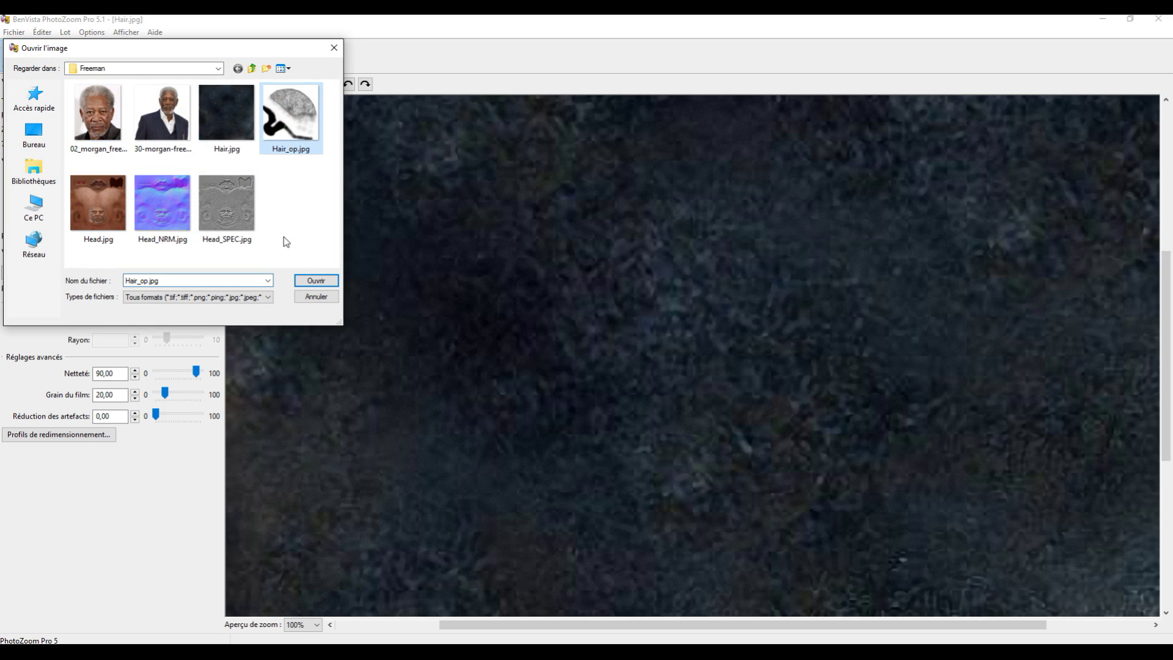
click(316, 282)
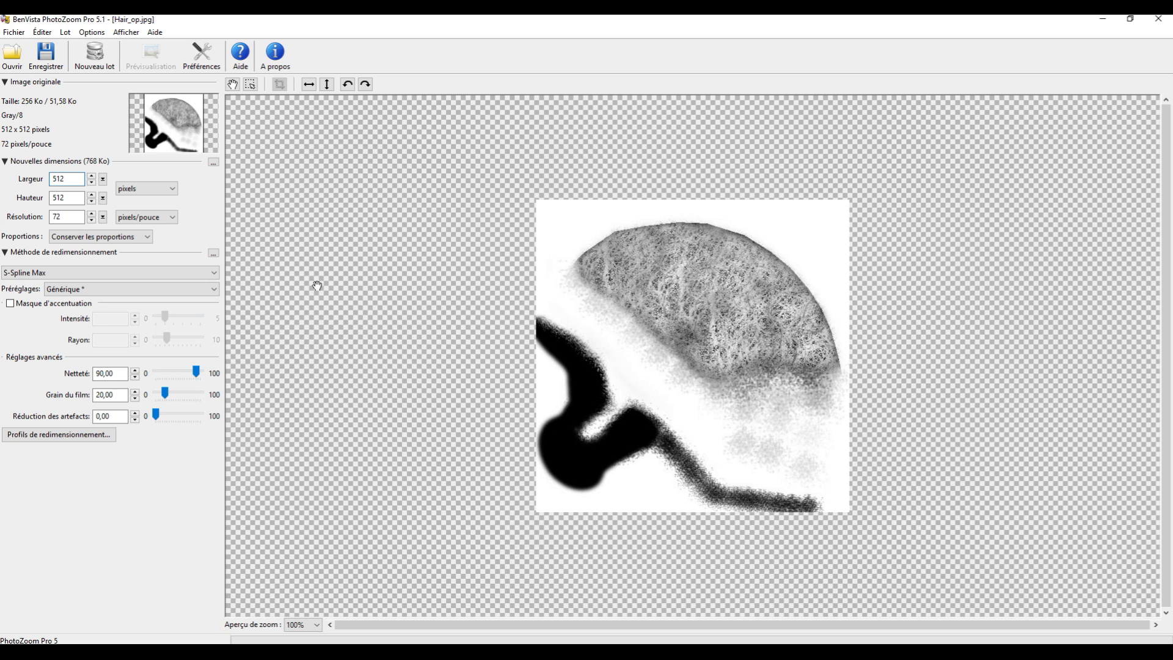
double_click(65, 177)
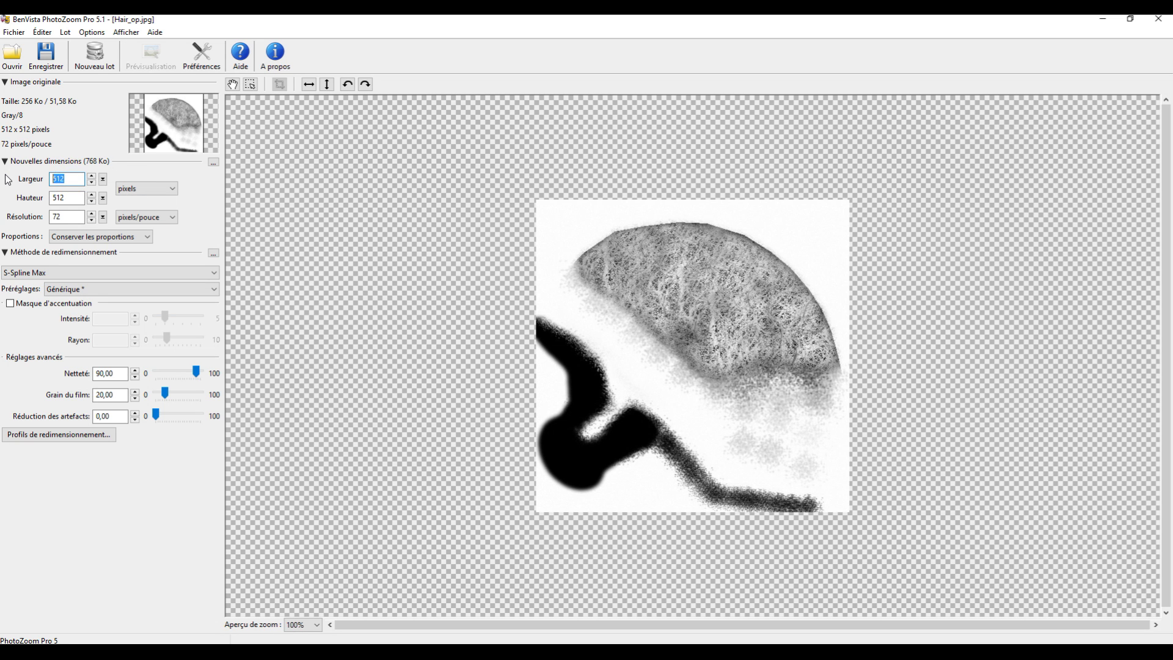
text(2048)
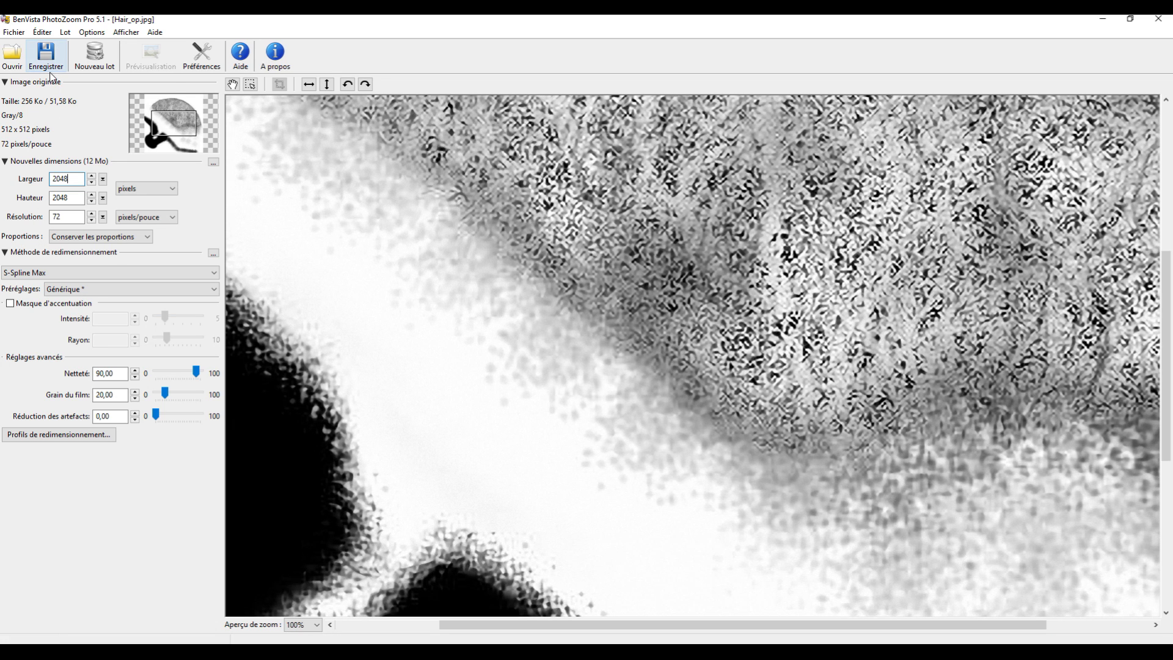
Save the enlarged opacity texture over Hair_op.jpg at JPEG quality 100 and close PhotoZoom Pro.
click(46, 55)
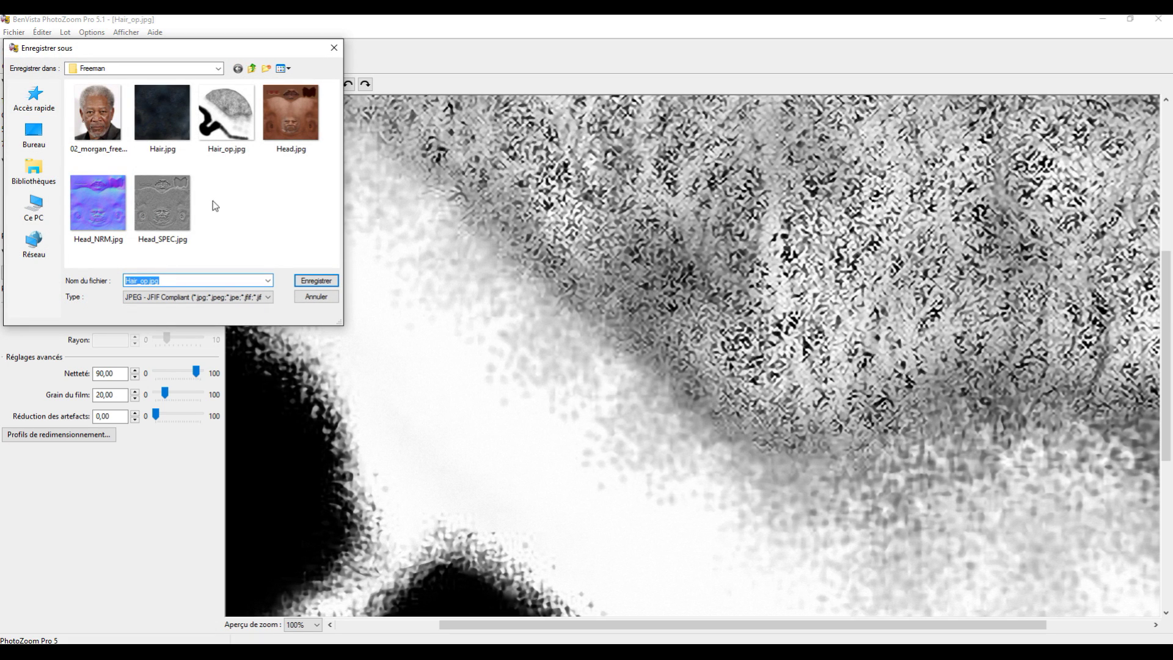
click(224, 125)
click(318, 281)
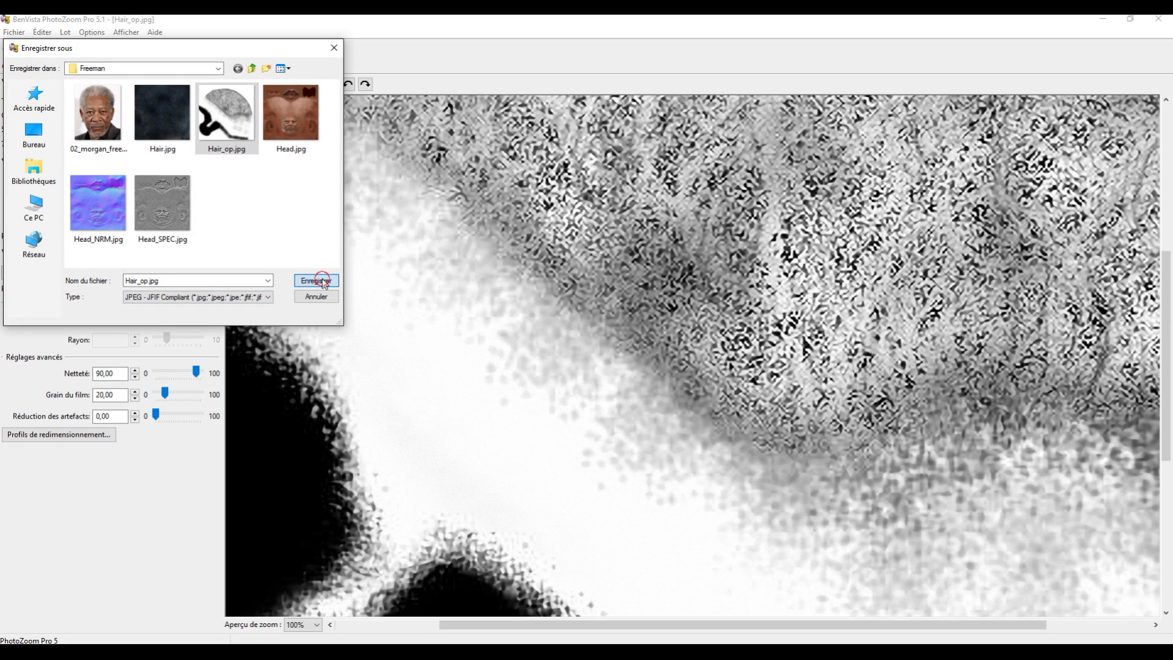
click(621, 340)
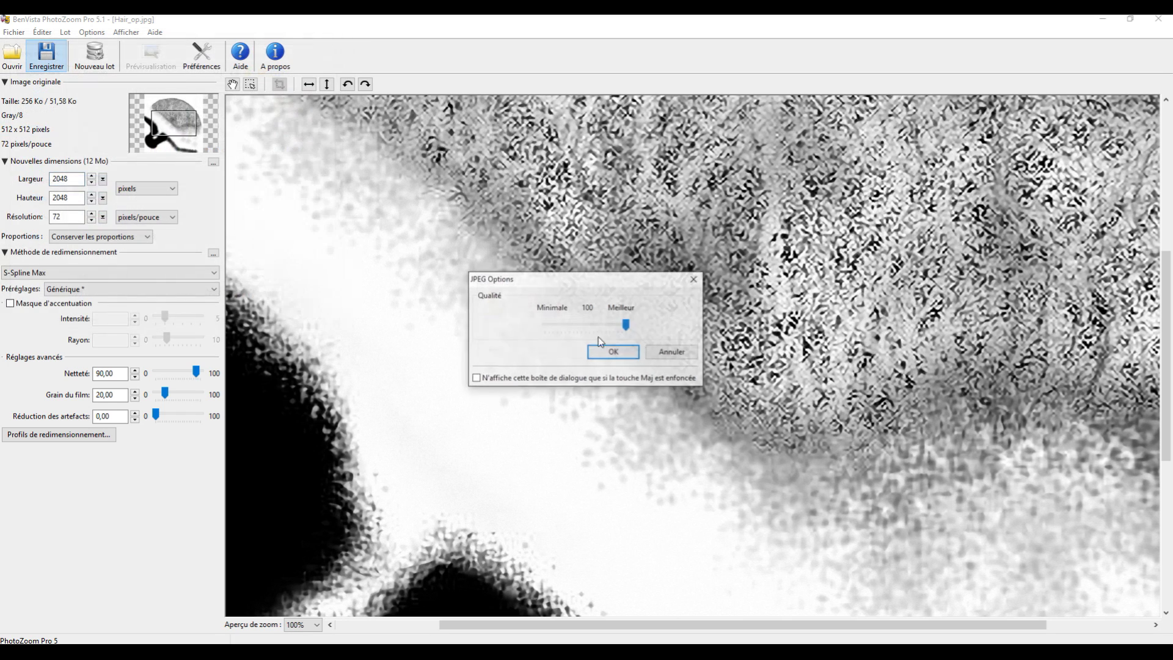
click(608, 351)
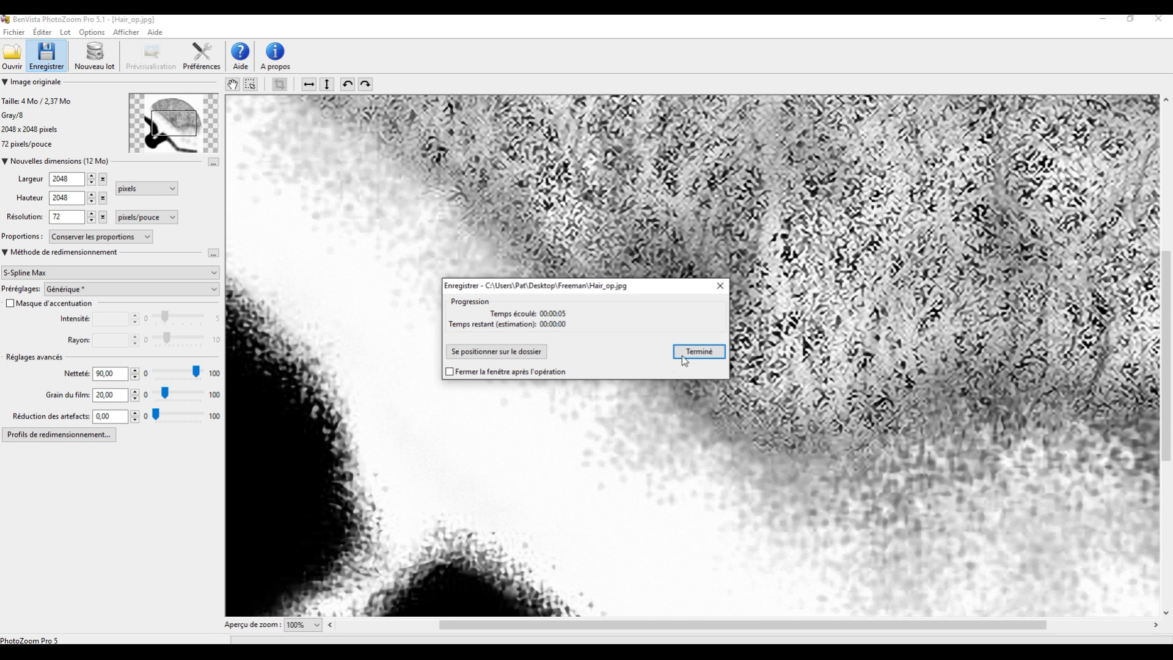
click(683, 354)
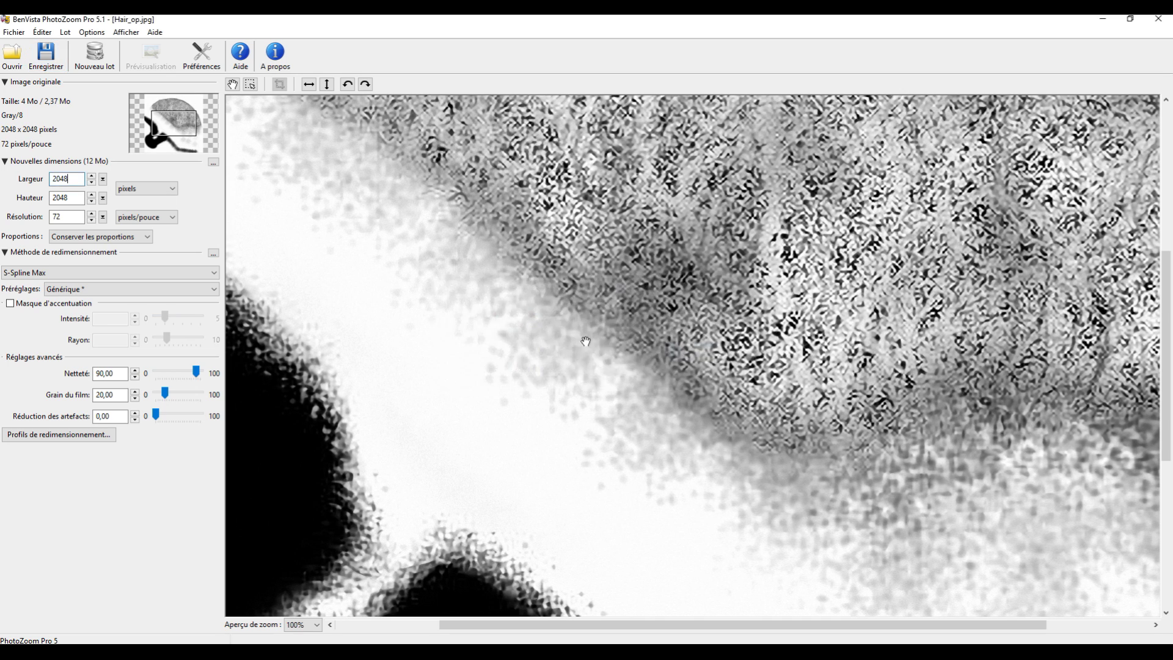
click(1162, 20)
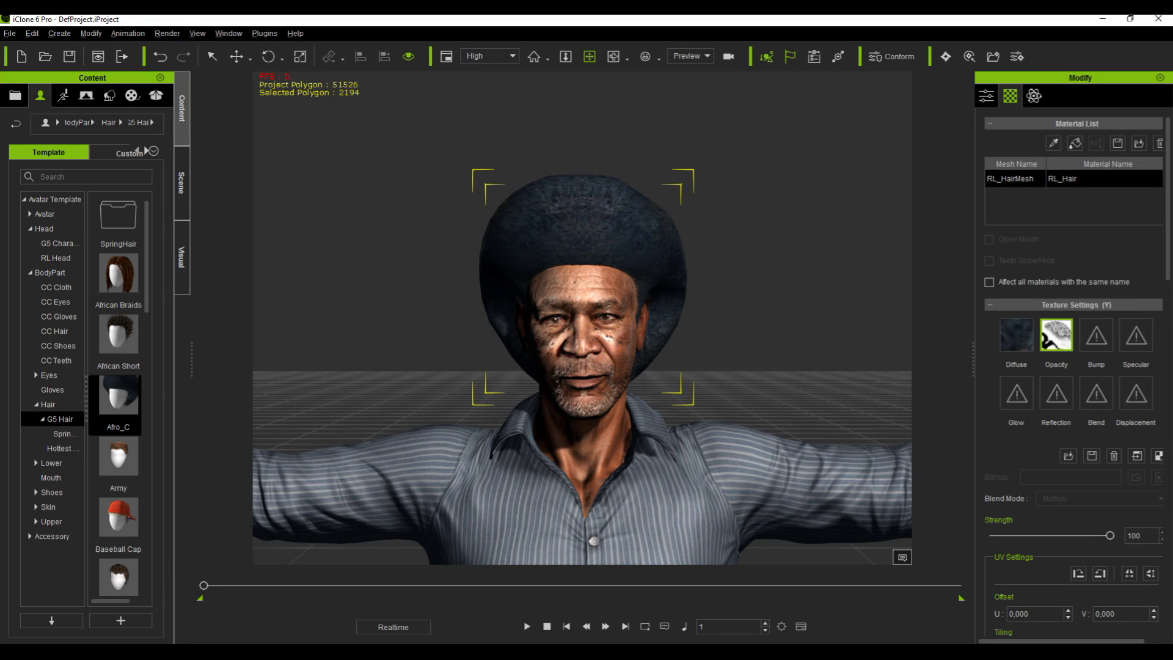
Switch to the Freeman folder in File Explorer and open Hair.jpg with Adobe Photoshop CS6.
mouse_move(223, 655)
key(super+Tab)
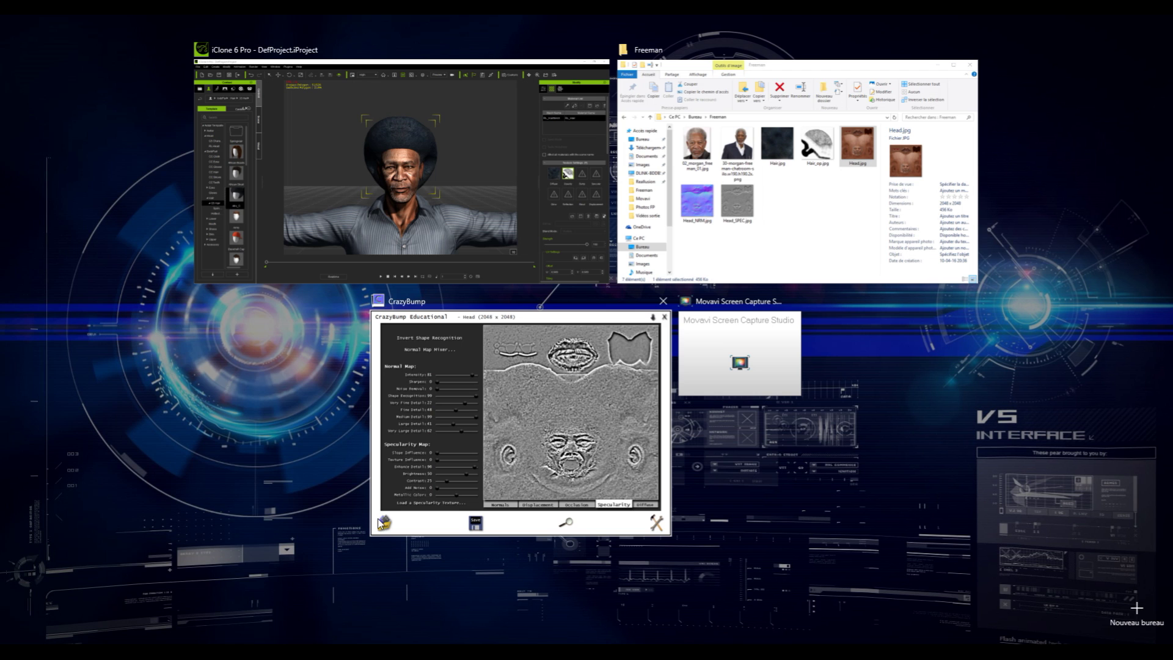
click(843, 217)
click(646, 267)
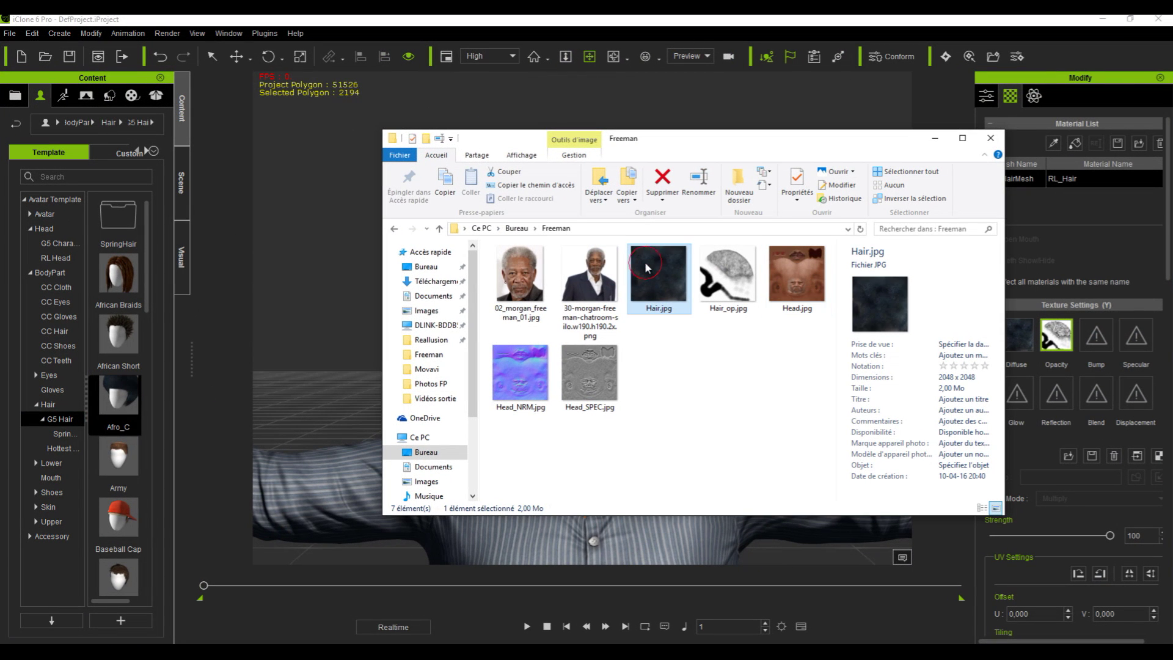
click(853, 172)
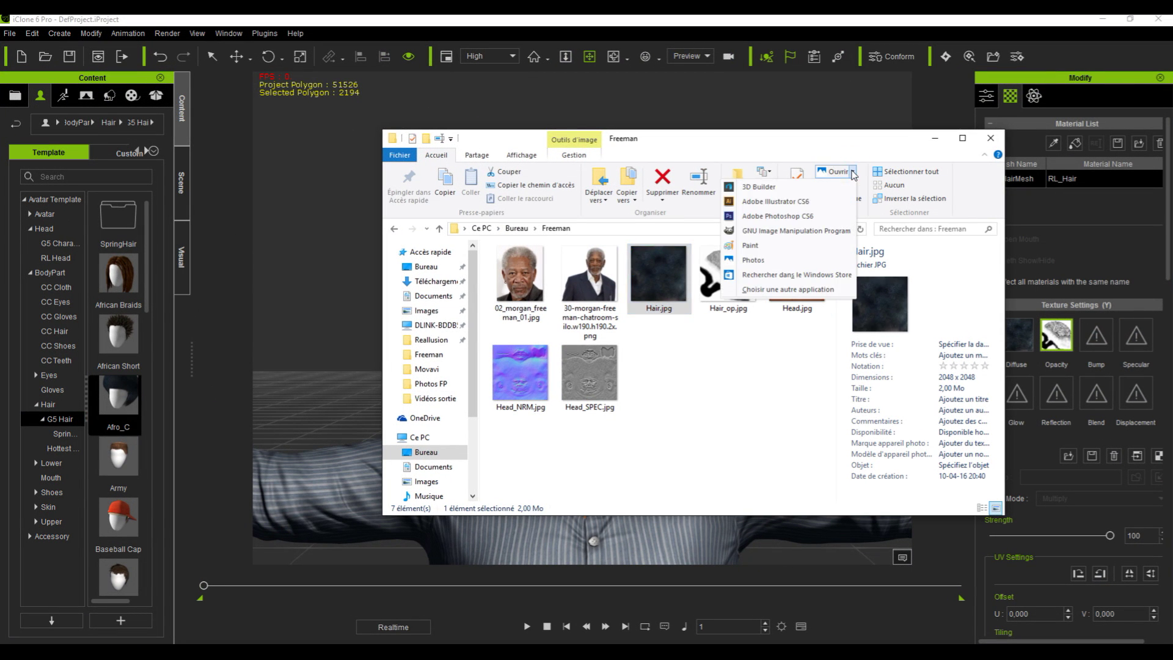
click(804, 219)
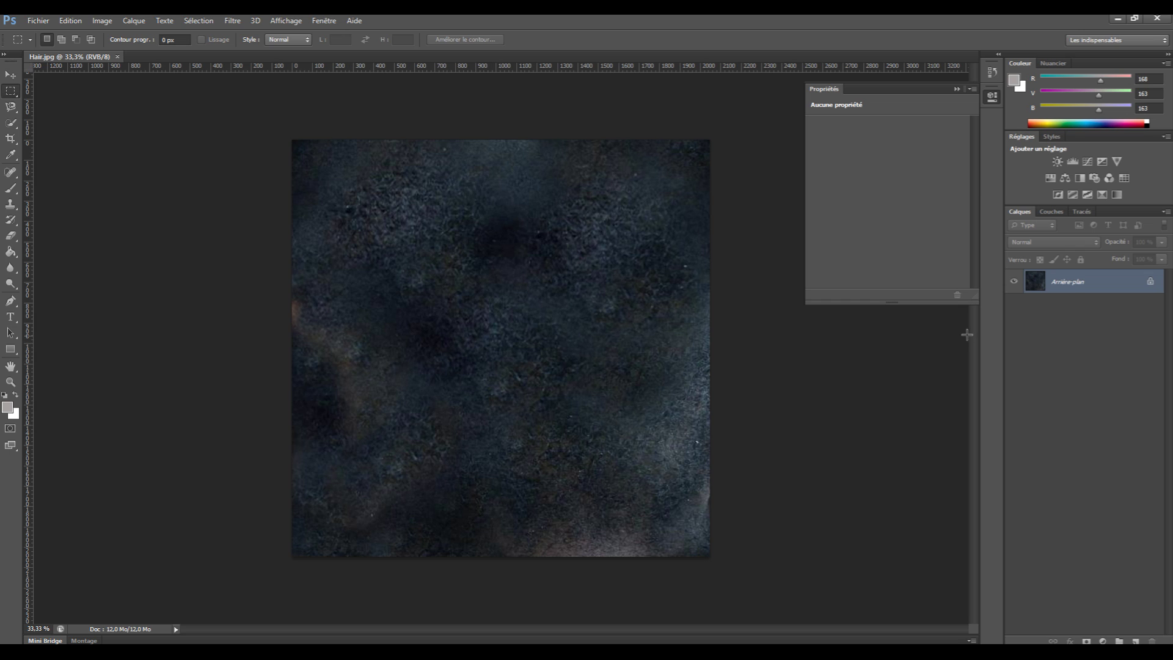
Convert the hair texture's locked background into the regular layer Calque 0 and add a colour overlay effect to it.
double_click(1071, 289)
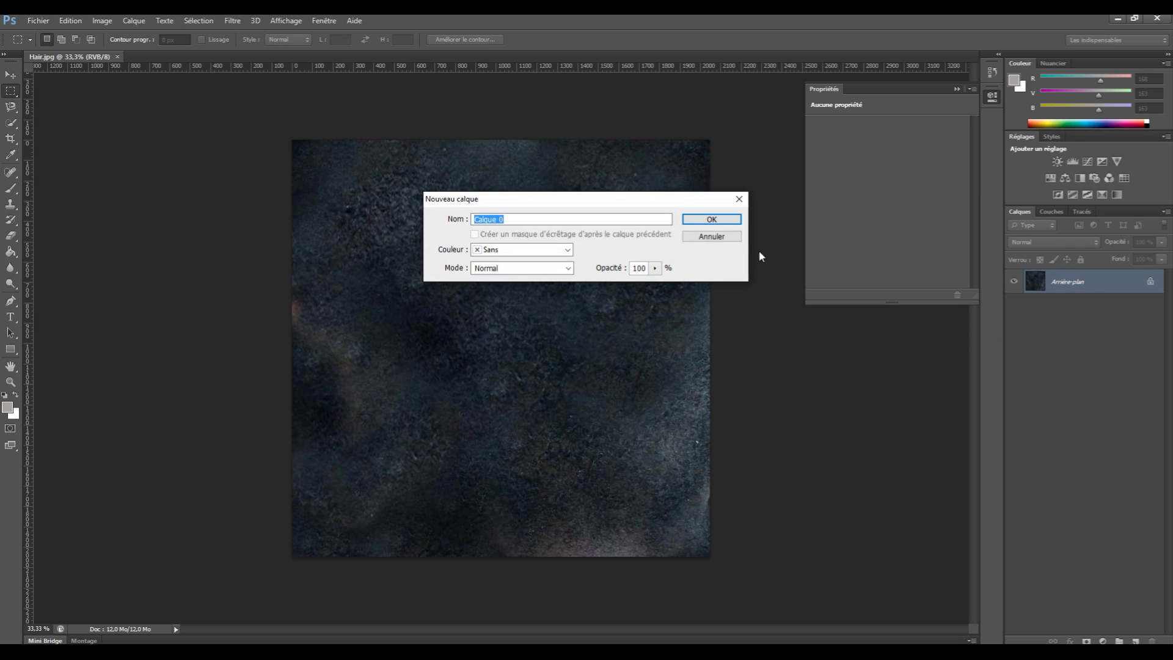
click(723, 221)
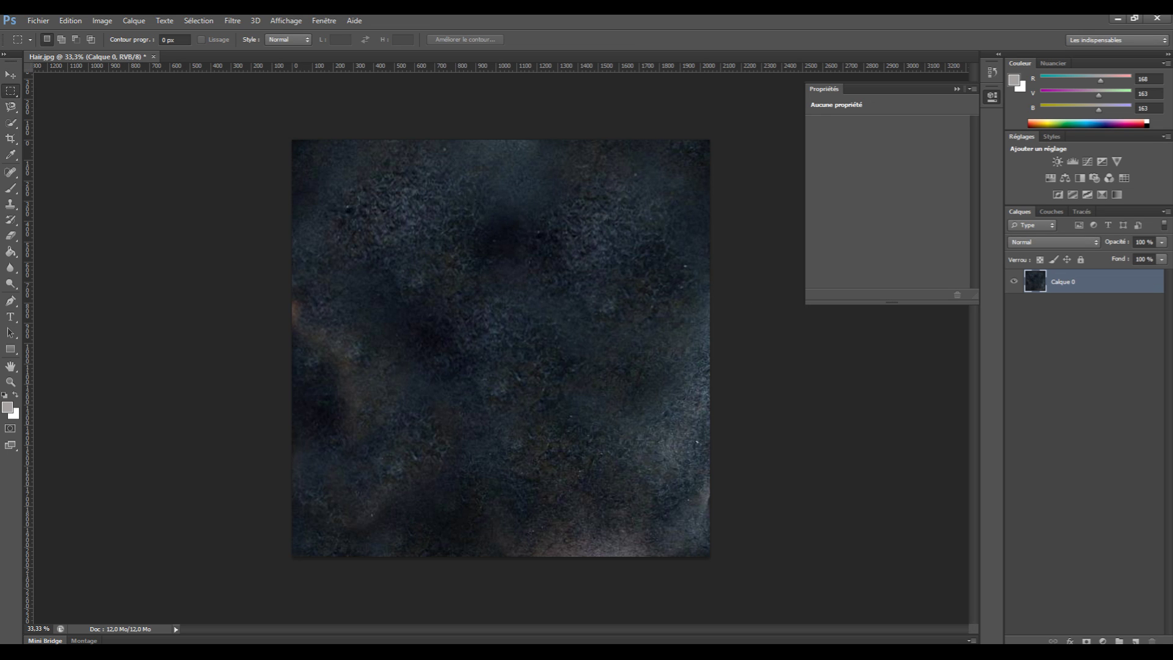
click(1070, 641)
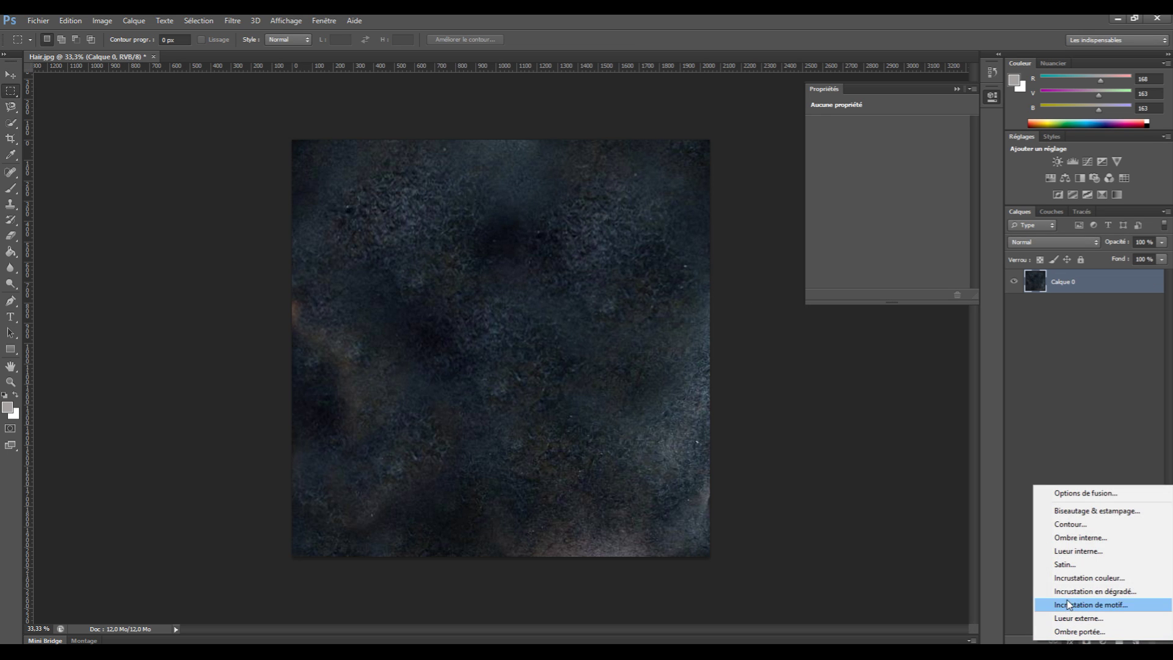
click(1065, 577)
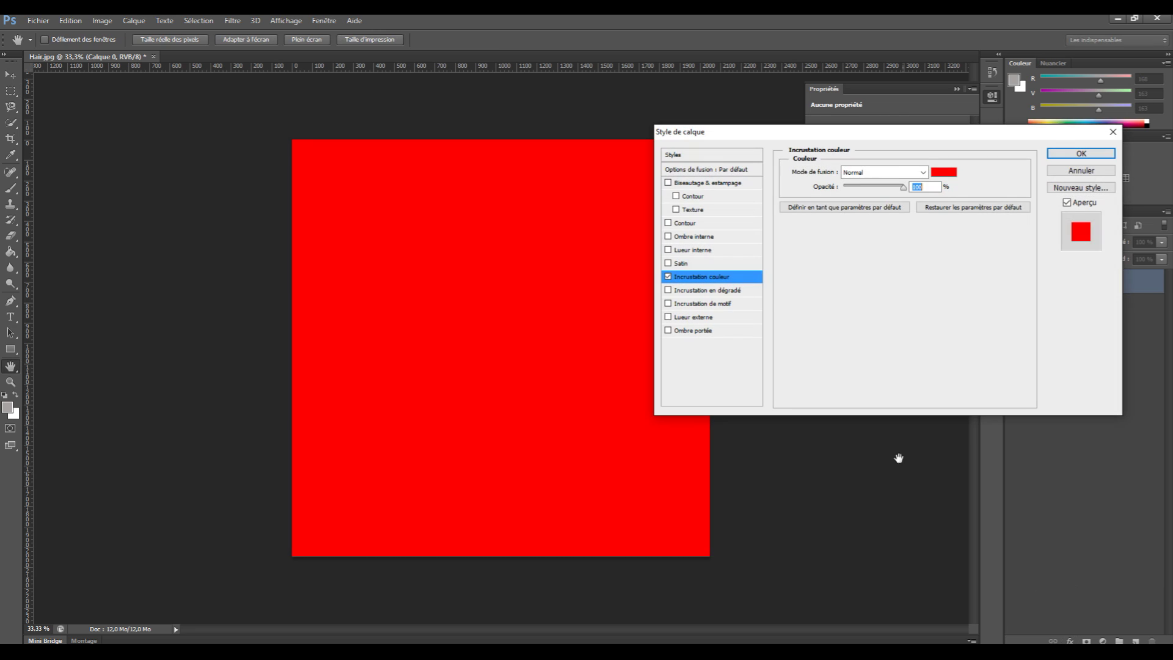
Set the overlay colour to the light grey d3d1d1.
click(945, 173)
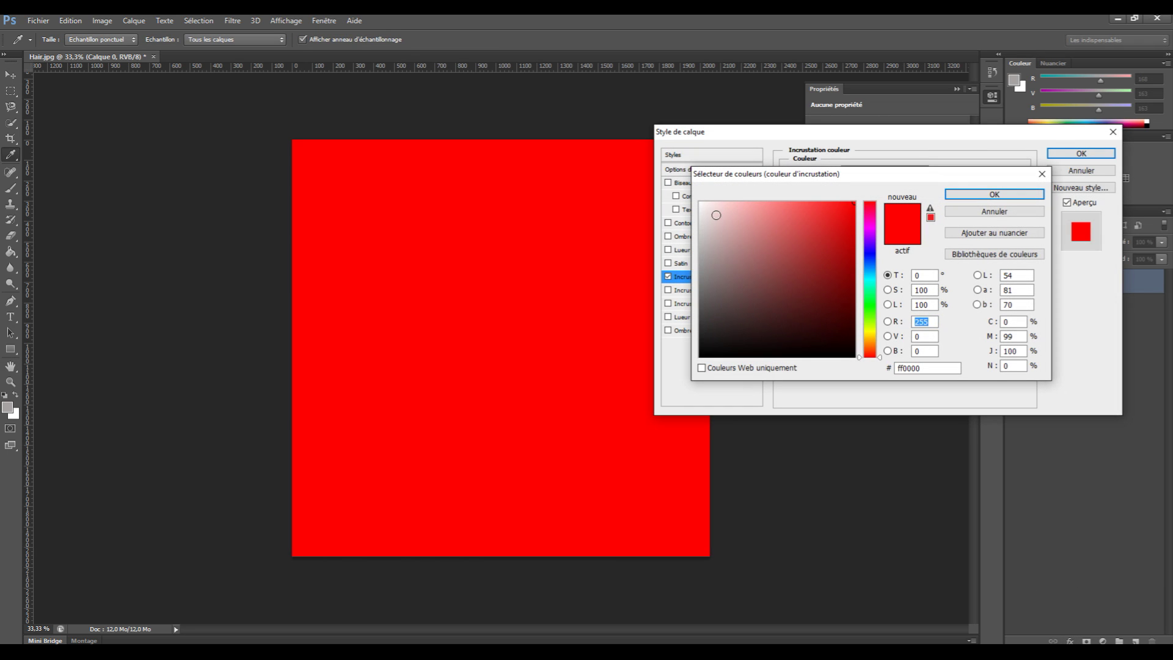
click(702, 218)
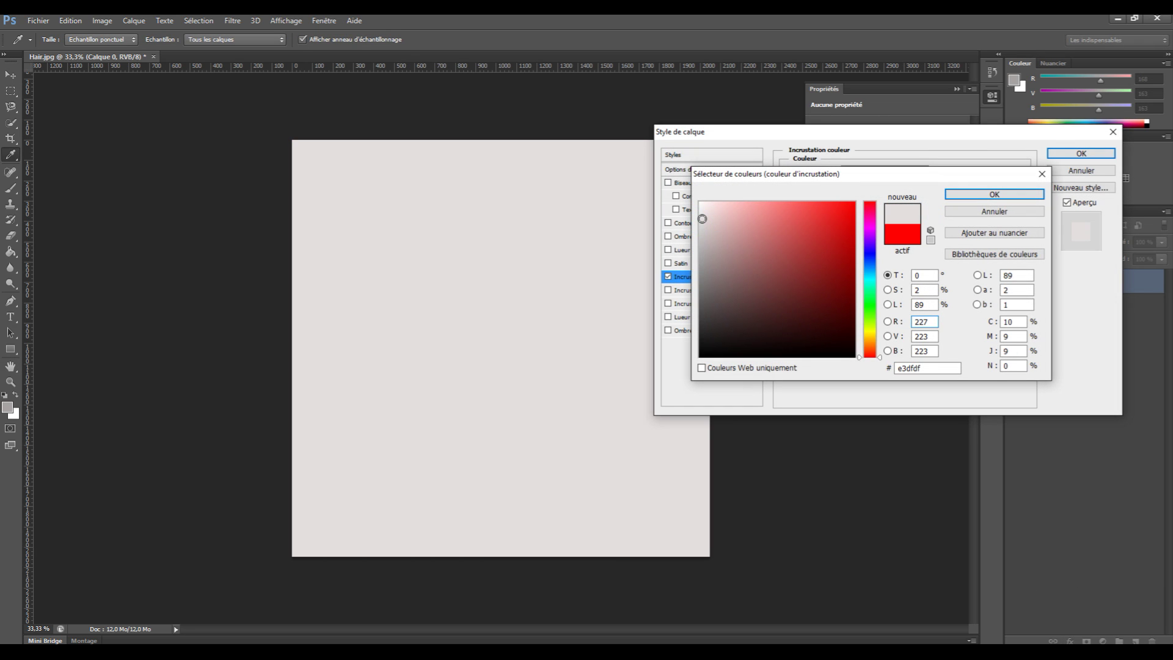
click(700, 217)
click(701, 229)
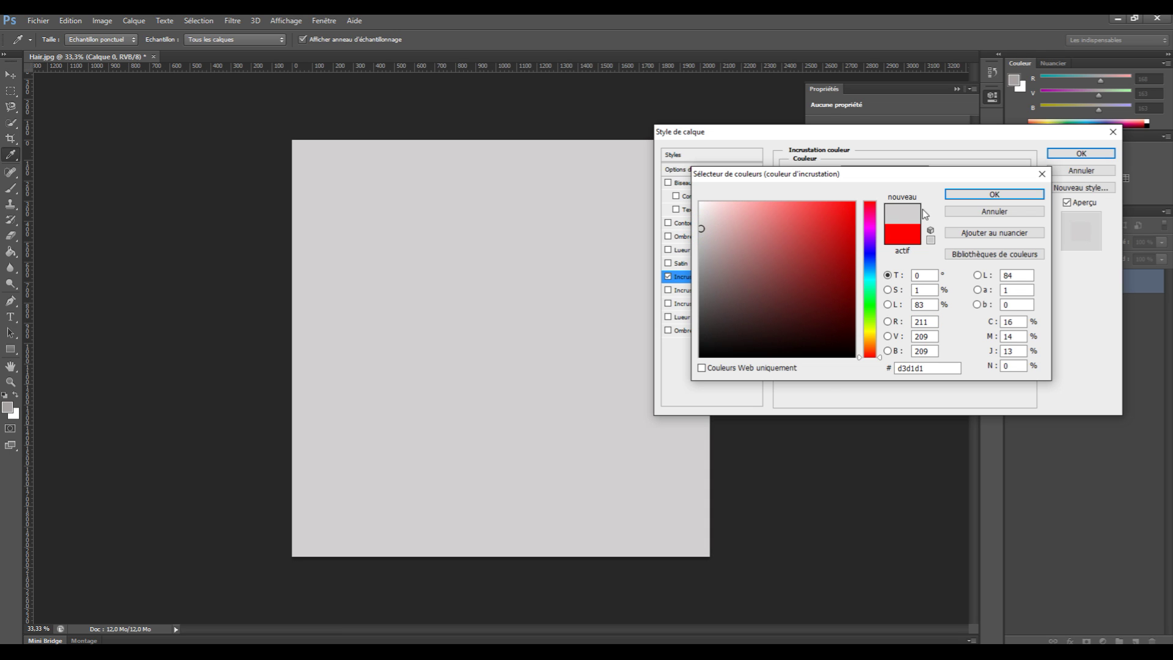
click(966, 194)
Set the colour overlay's blend mode to Différence and apply the layer style.
click(941, 188)
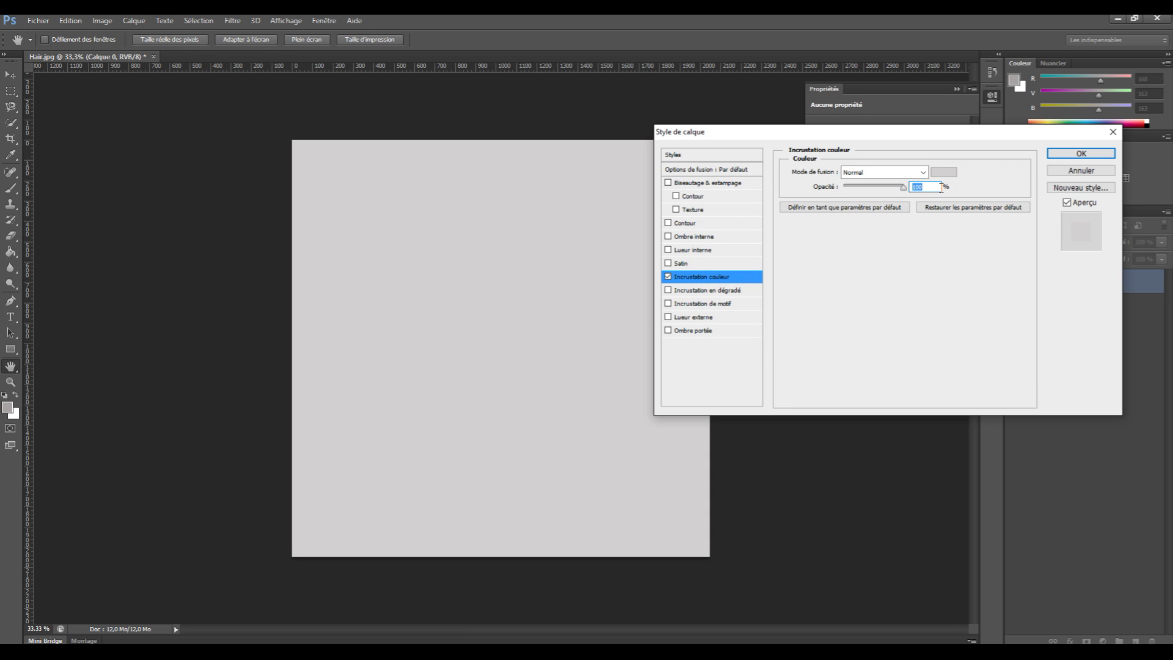
click(923, 172)
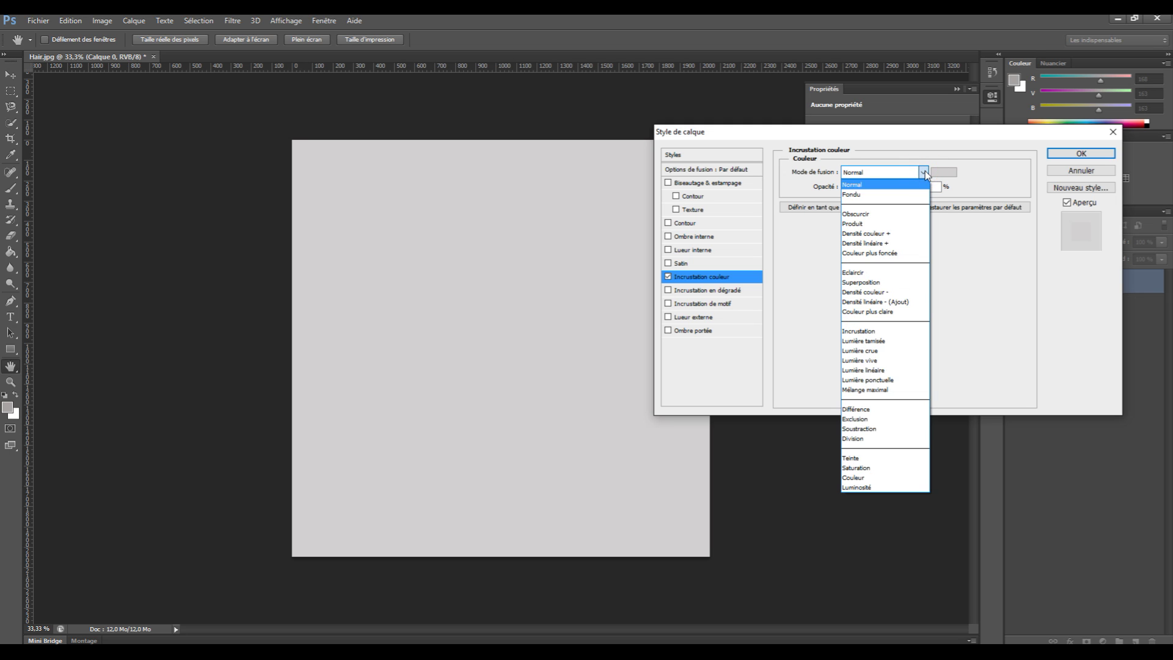
click(859, 409)
click(1079, 153)
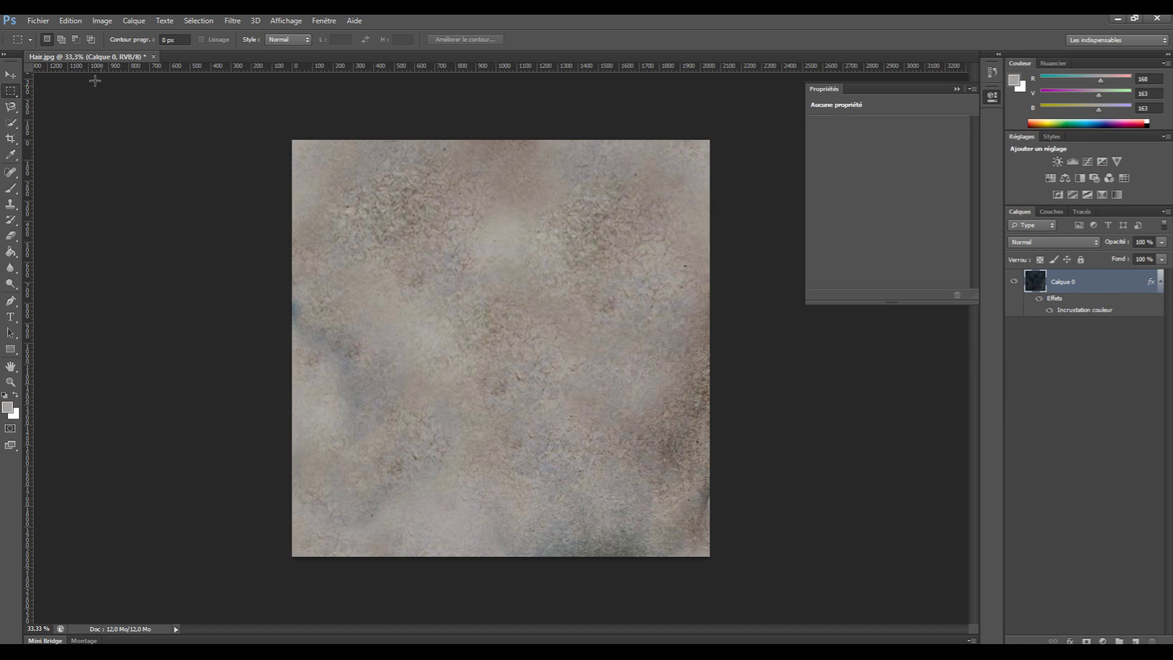
Save the recoloured hair texture as a JPEG over the existing Hair.jpg in the Freeman folder.
click(39, 22)
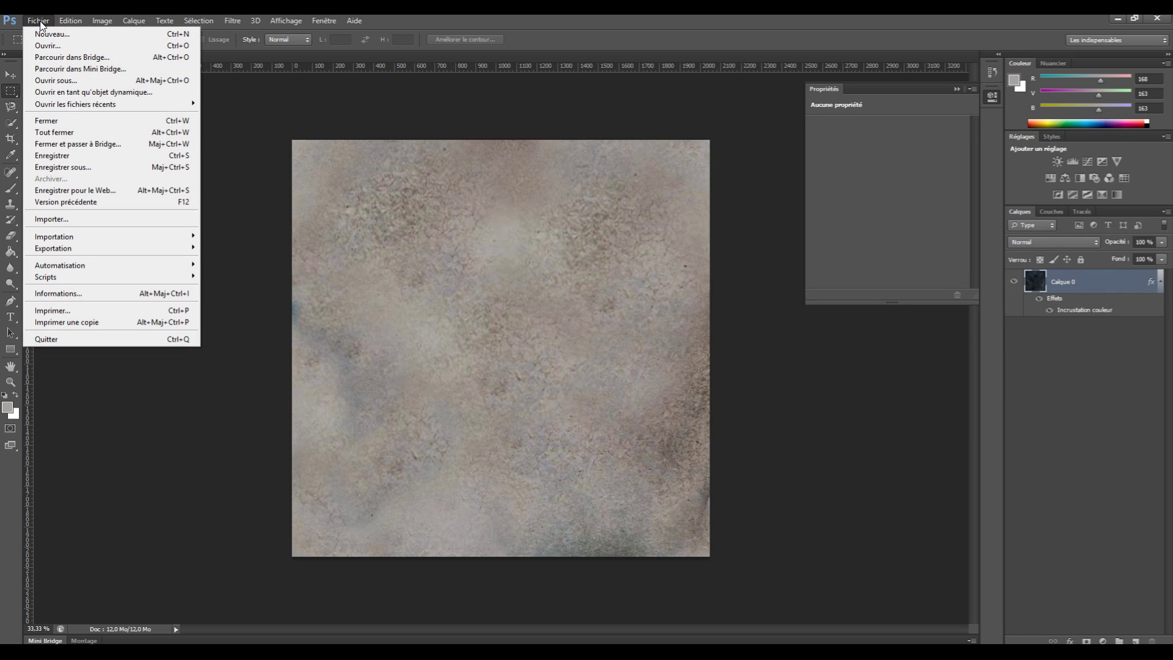
click(49, 167)
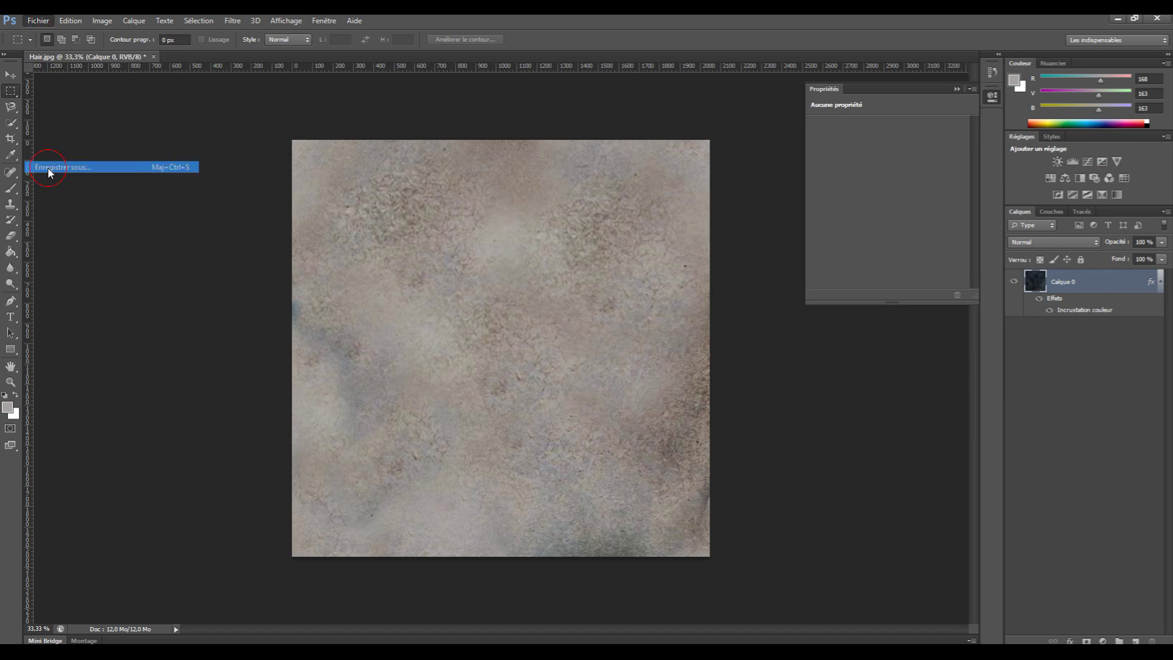
click(571, 340)
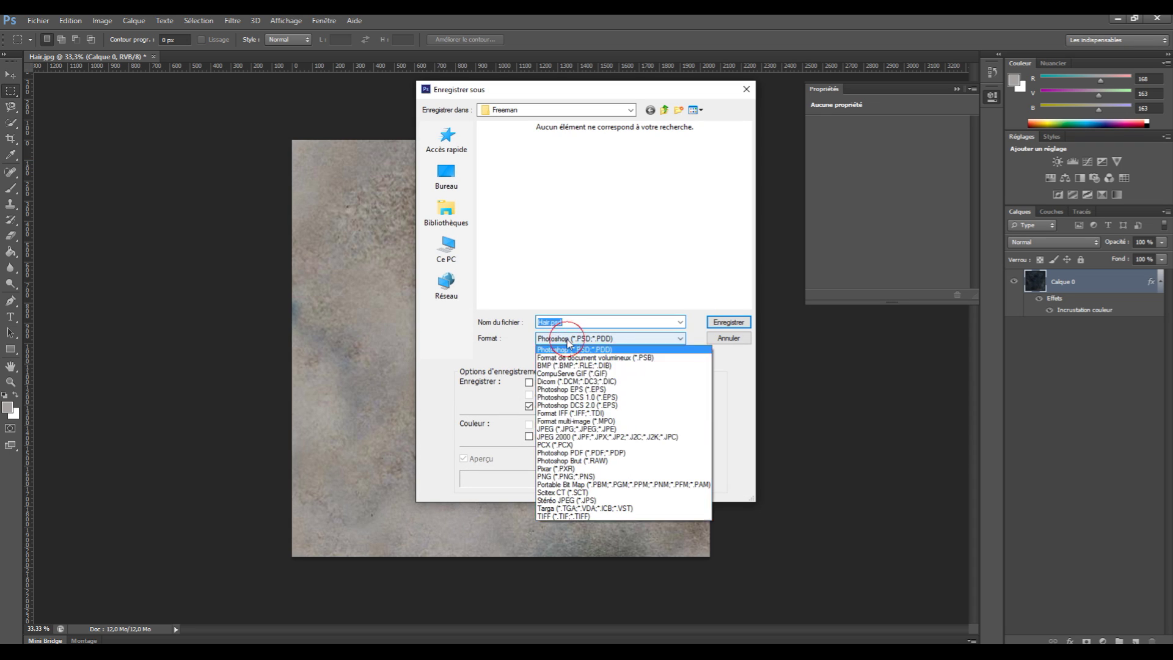
click(561, 435)
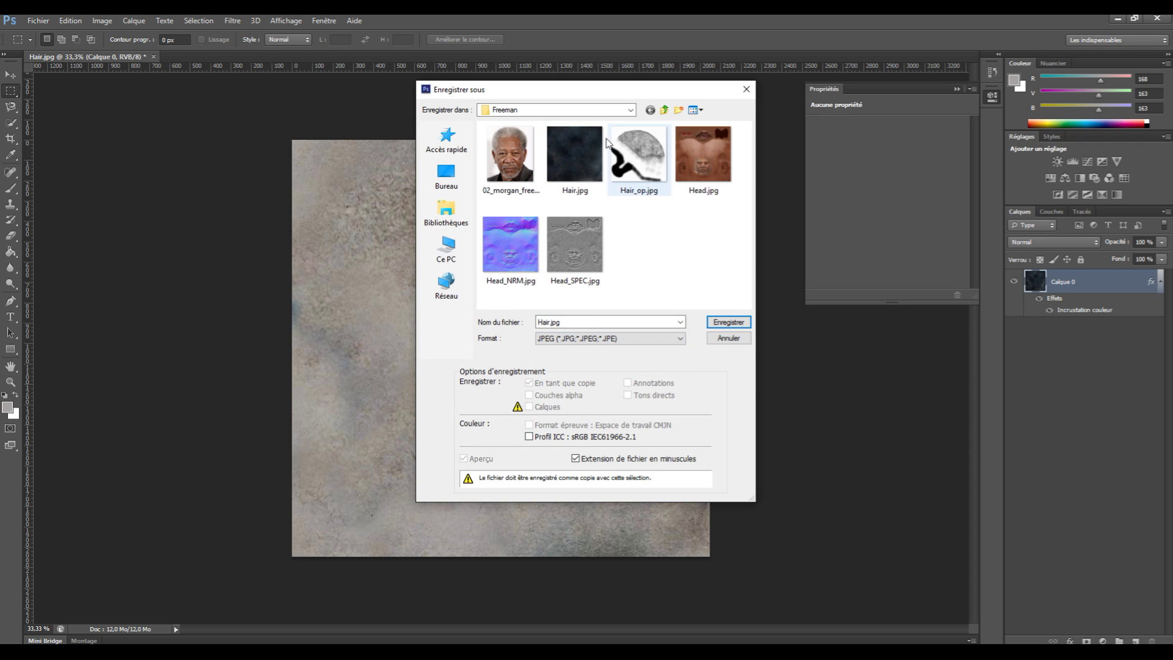
click(565, 153)
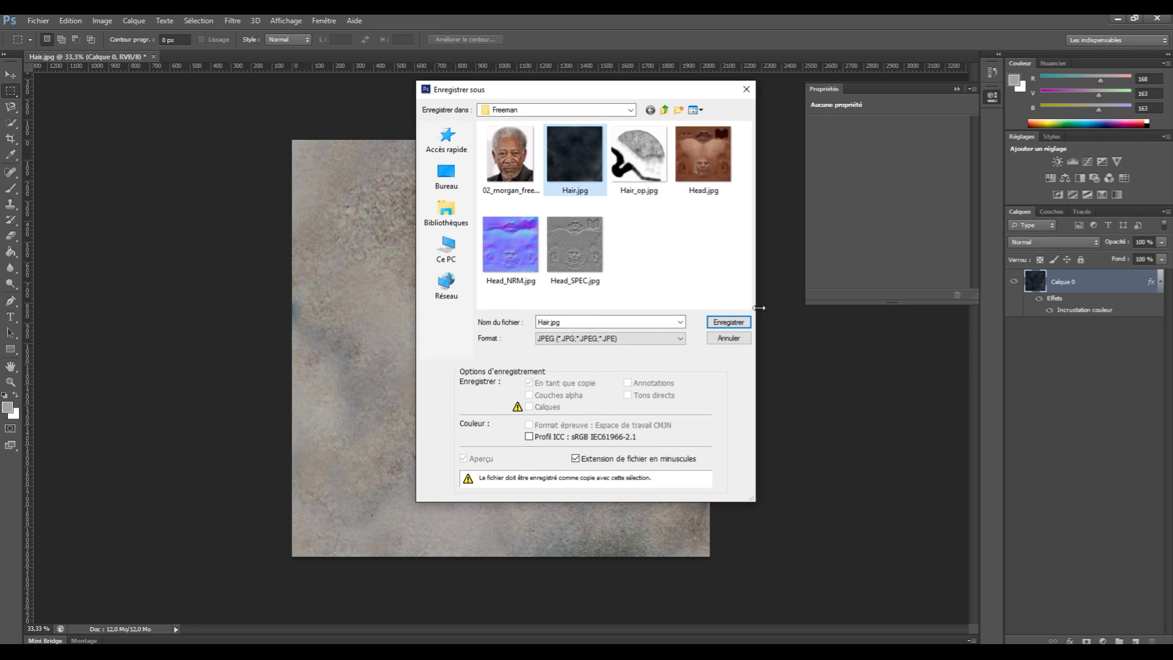
click(729, 322)
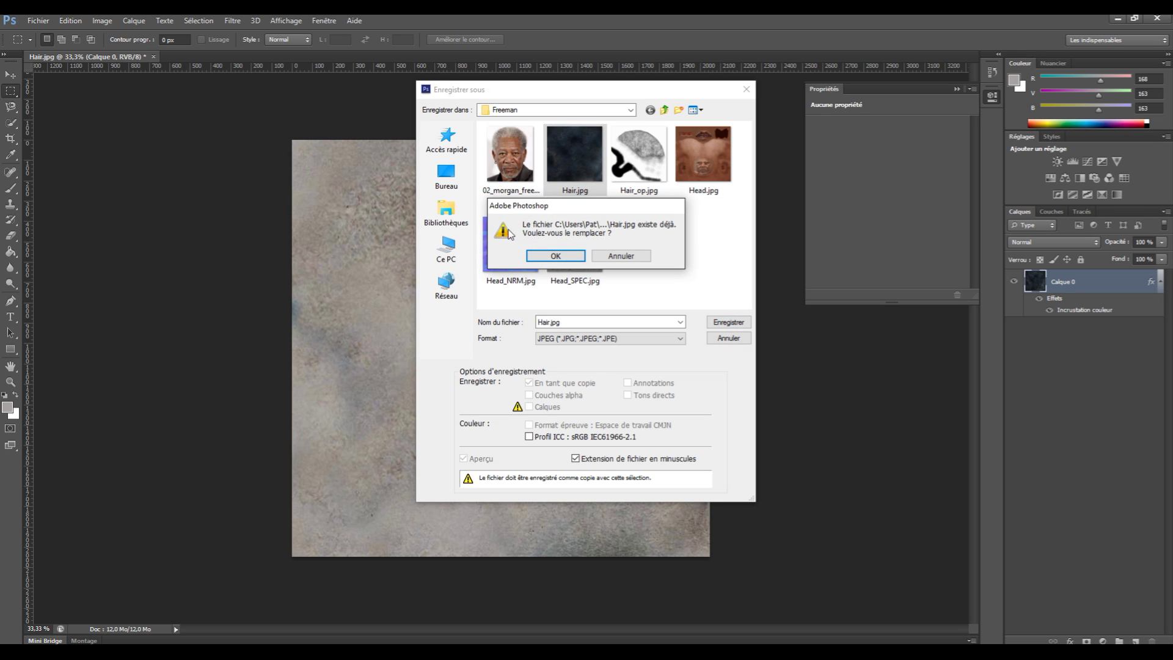
click(539, 255)
click(649, 189)
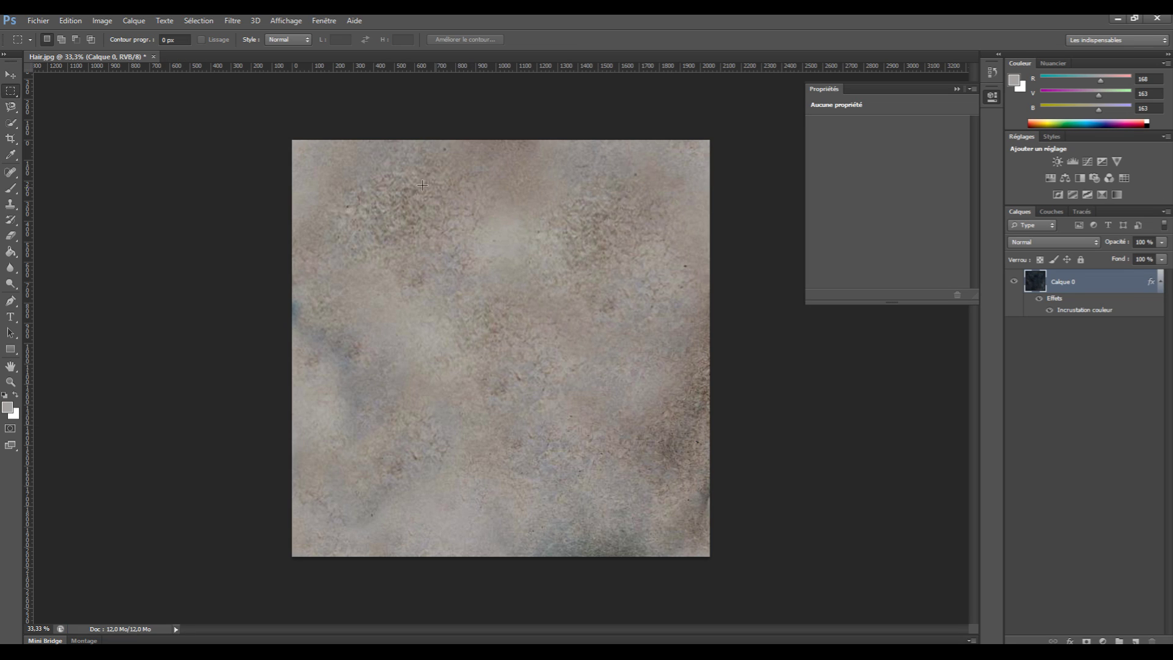
Open Hair_op.jpg from the Freeman folder to examine the hair opacity texture.
click(36, 22)
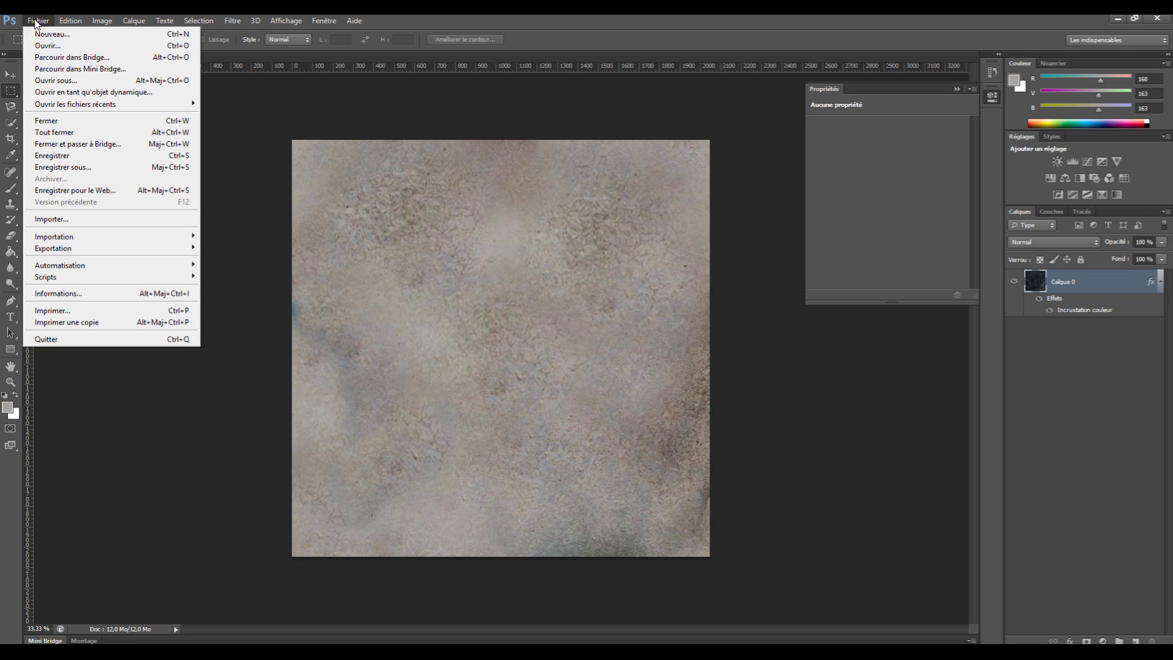
click(46, 46)
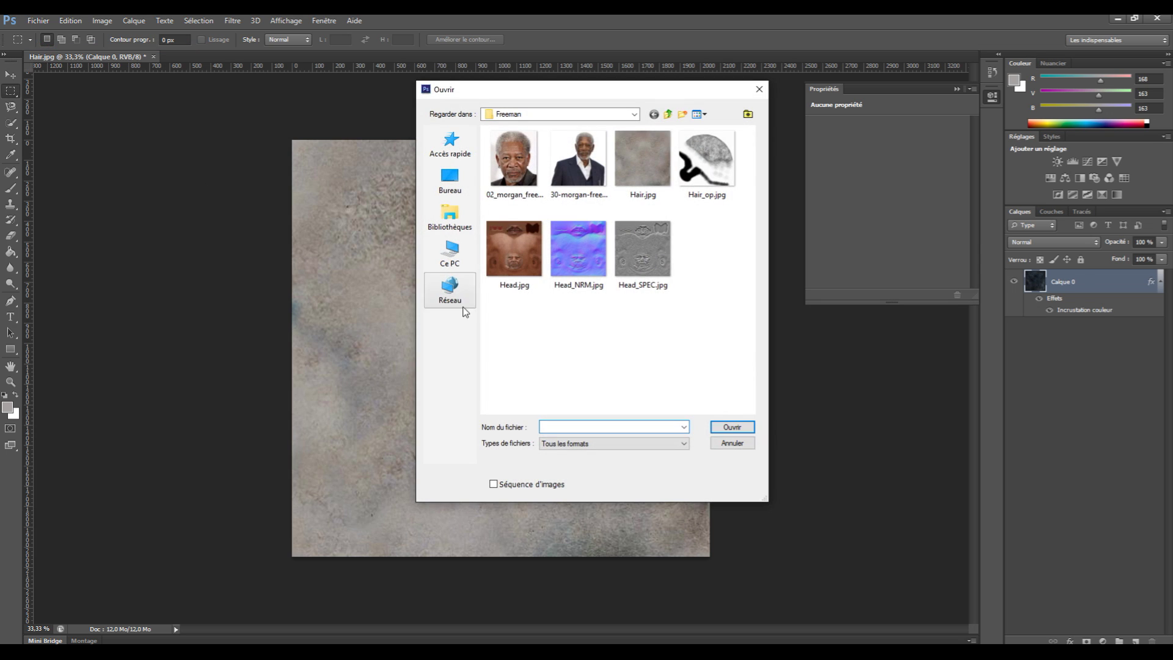
click(711, 164)
click(732, 426)
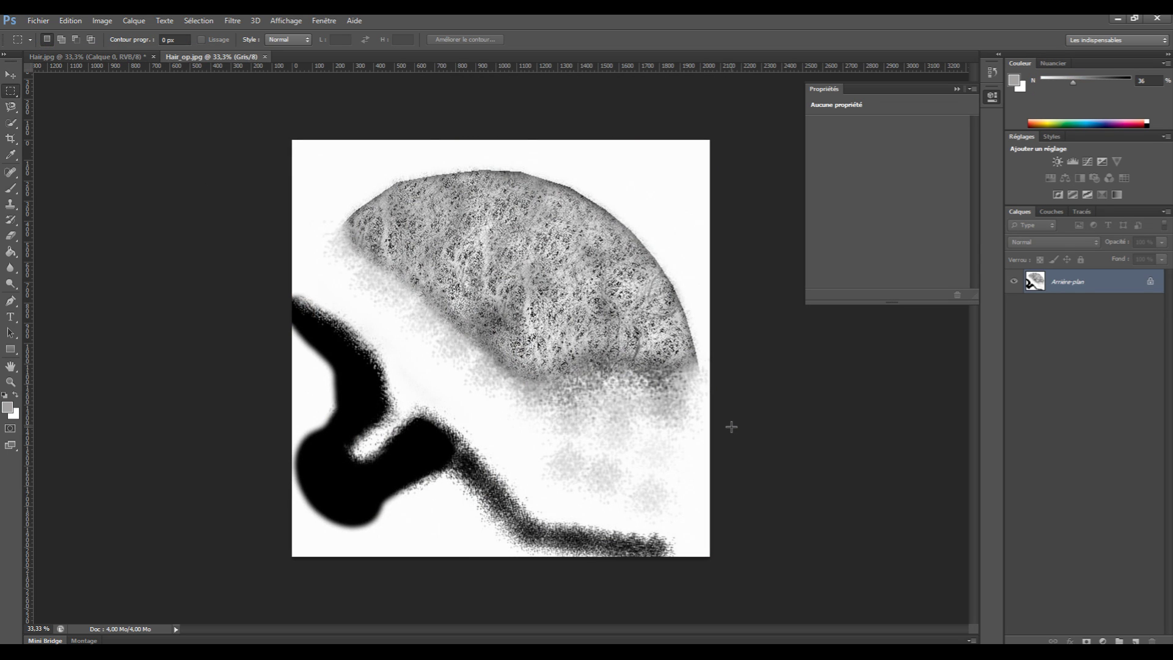
Close Photoshop without saving the layered document and minimise the Freeman folder window to return to iClone.
click(1158, 20)
click(617, 256)
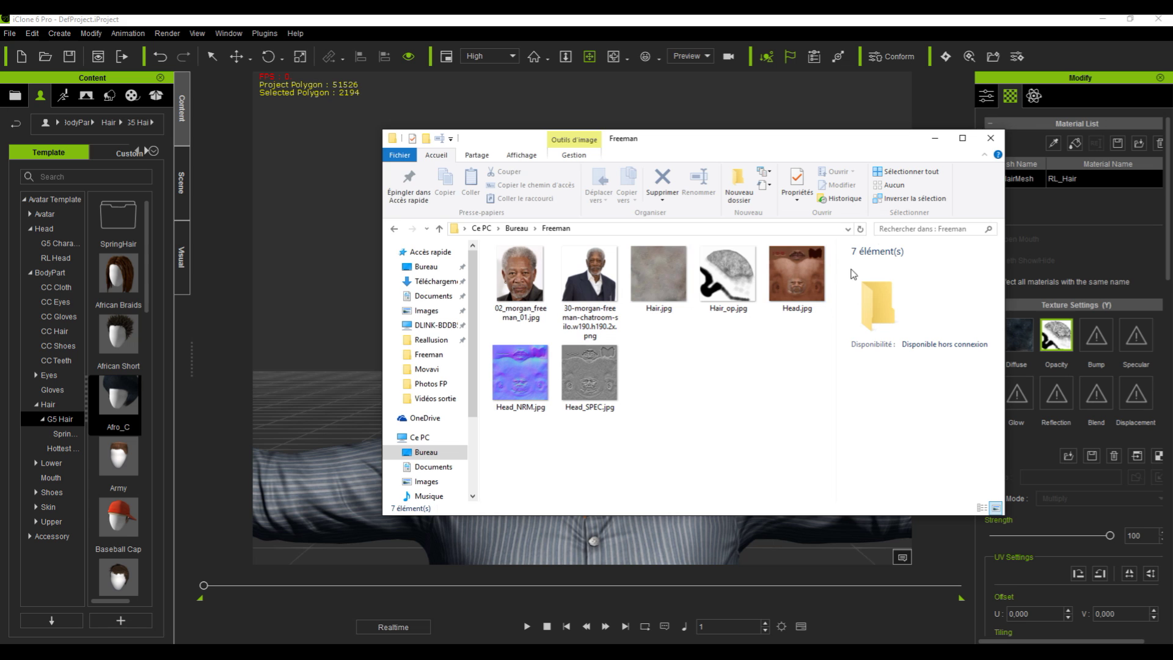
click(935, 140)
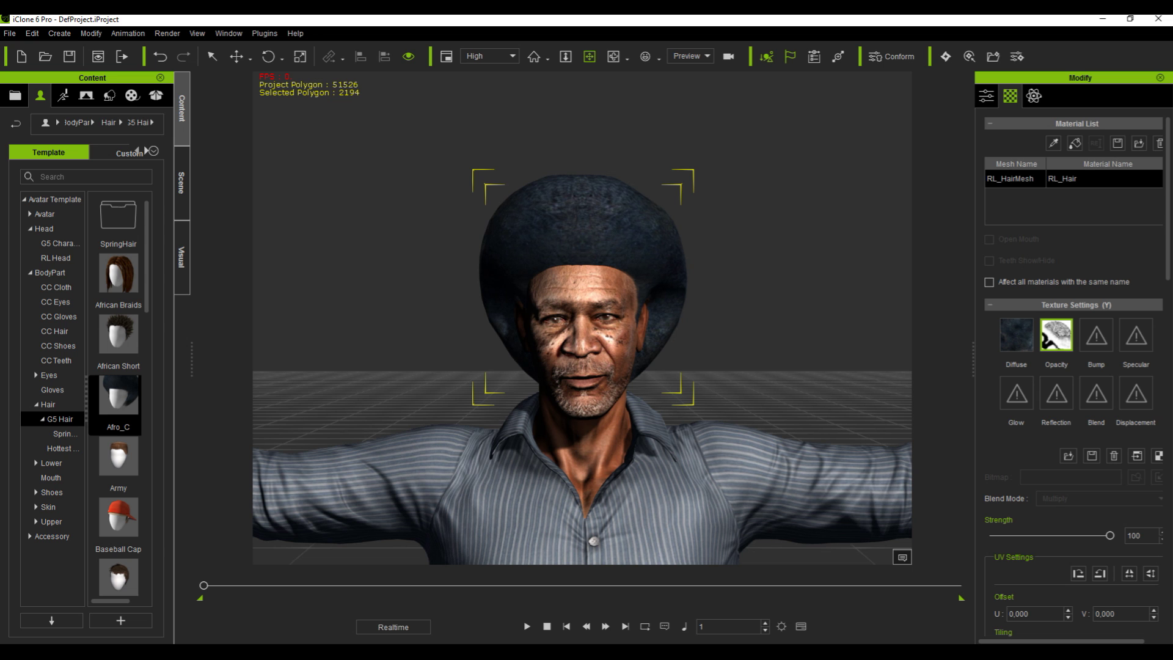
Switch to CrazyBump, open Hair.jpg from the Freeman folder as a photograph and choose the first proposed shape.
click(391, 653)
click(230, 592)
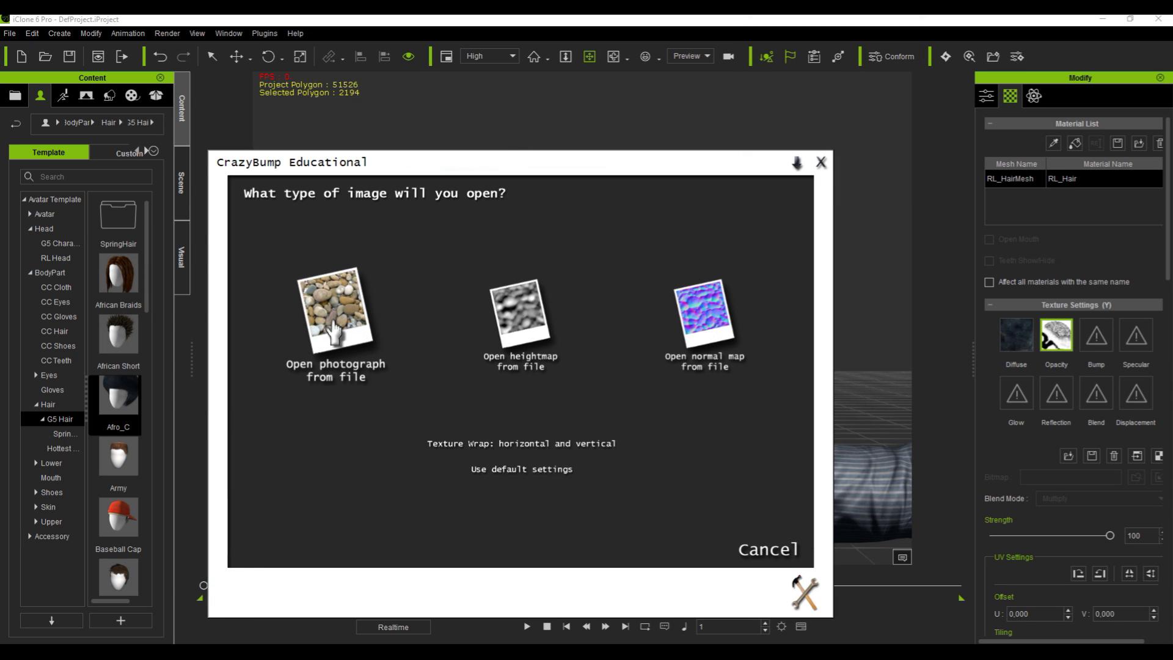
click(335, 333)
click(271, 285)
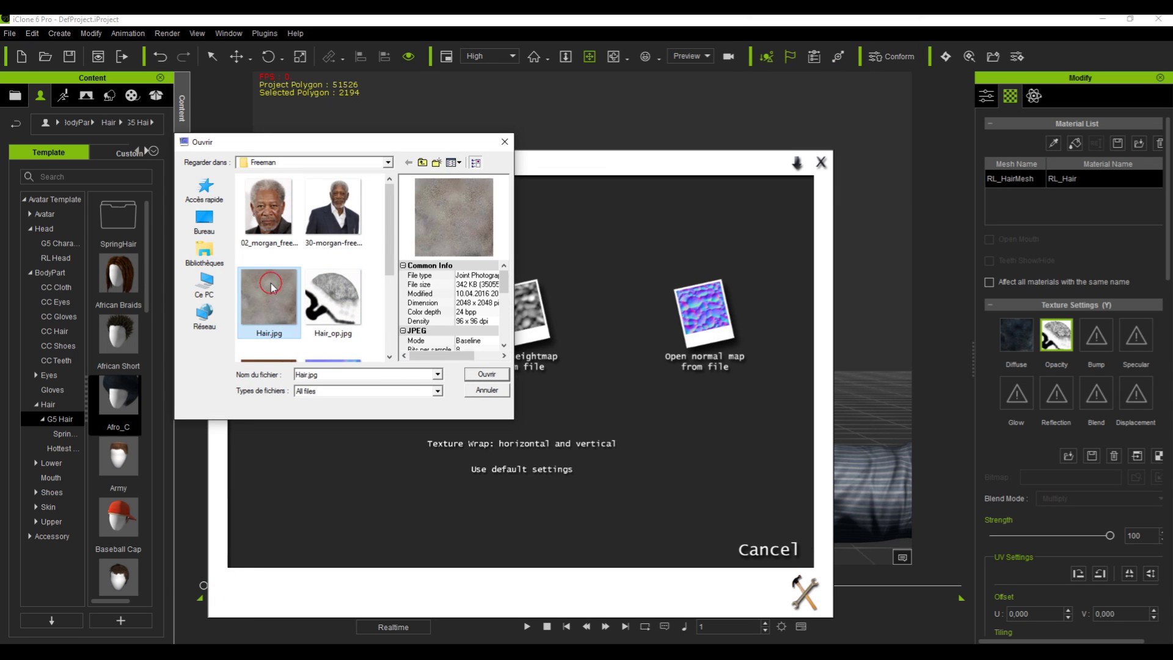
click(485, 375)
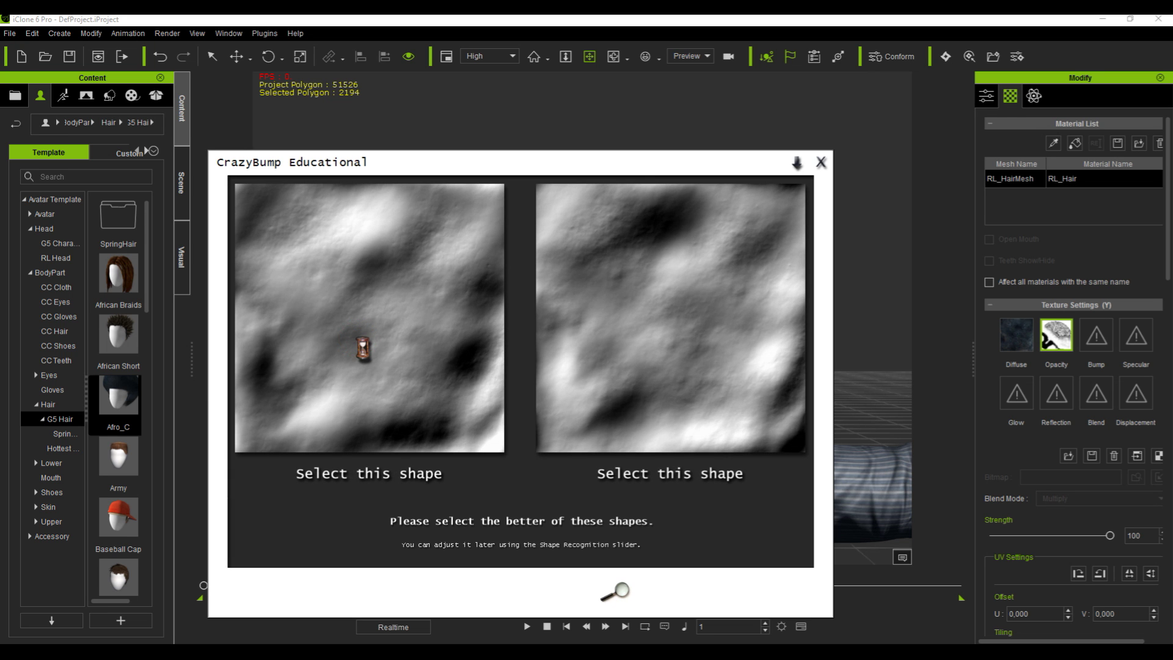
click(363, 348)
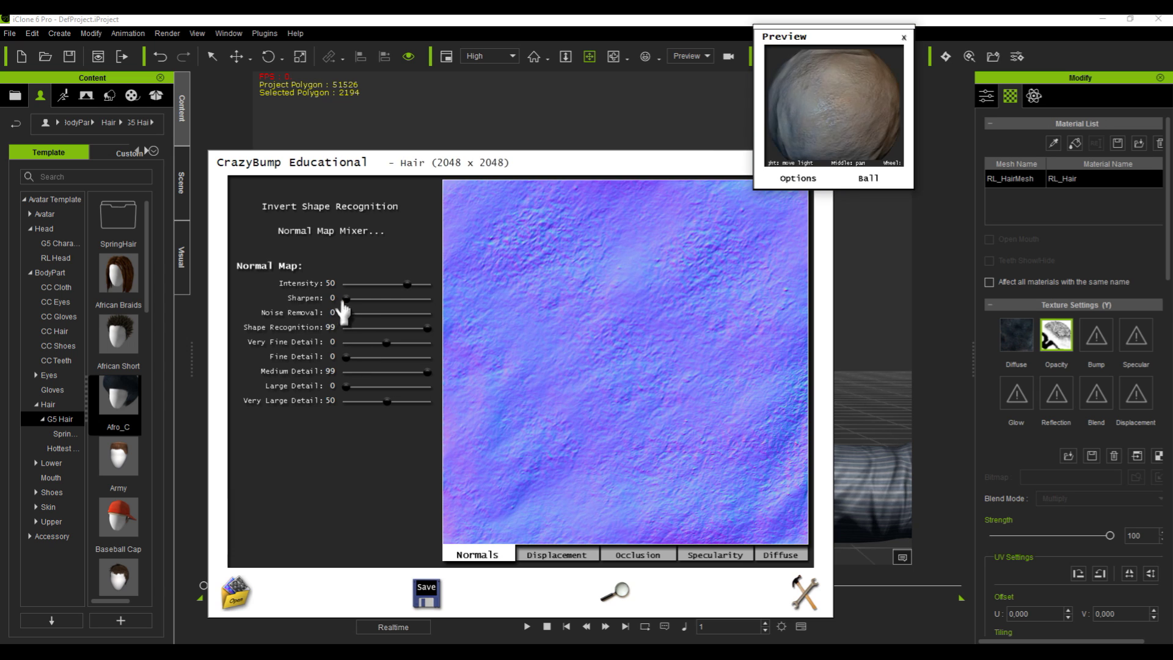
Set the normal map's Intensity to 90, Very Fine Detail to 28, Fine Detail to 58, Large Detail to 67 and Very Large Detail to 74.
drag(407, 285, 423, 285)
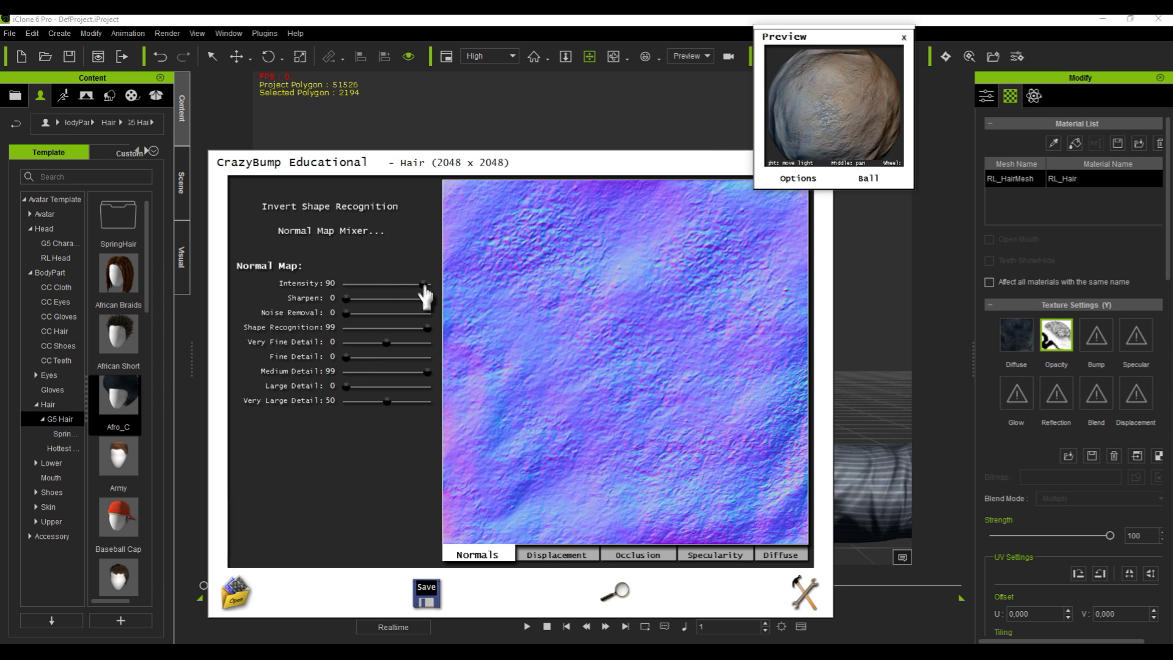
mouse_move(347, 299)
mouse_down()
mouse_move(377, 309)
mouse_move(341, 310)
mouse_up()
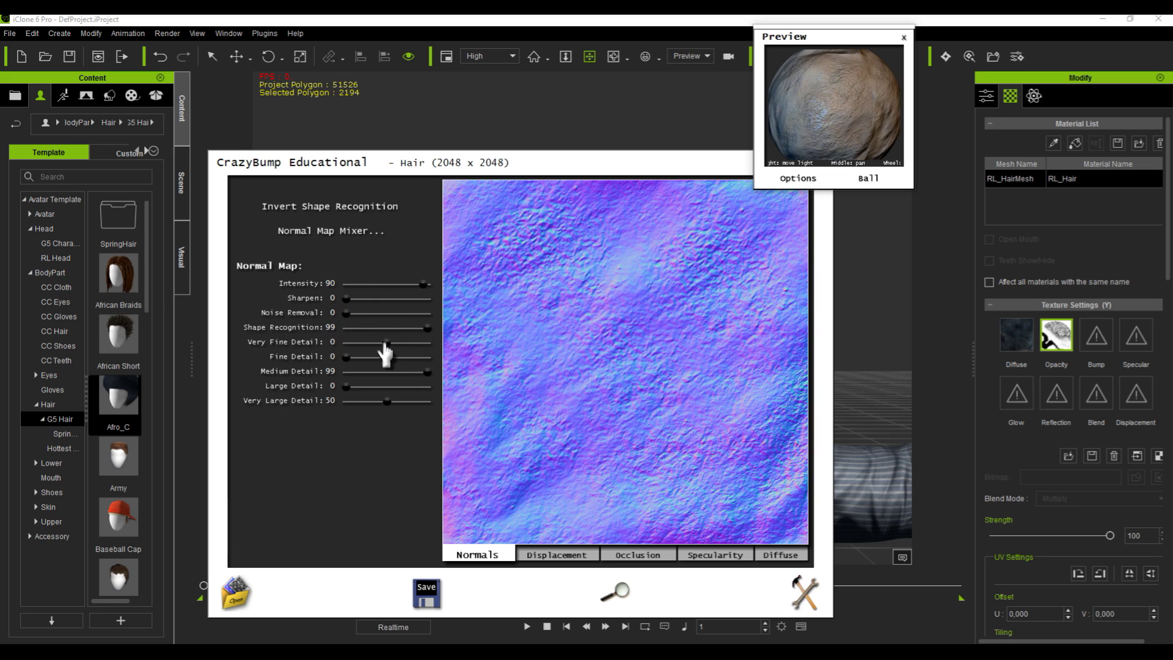
drag(388, 341, 391, 344)
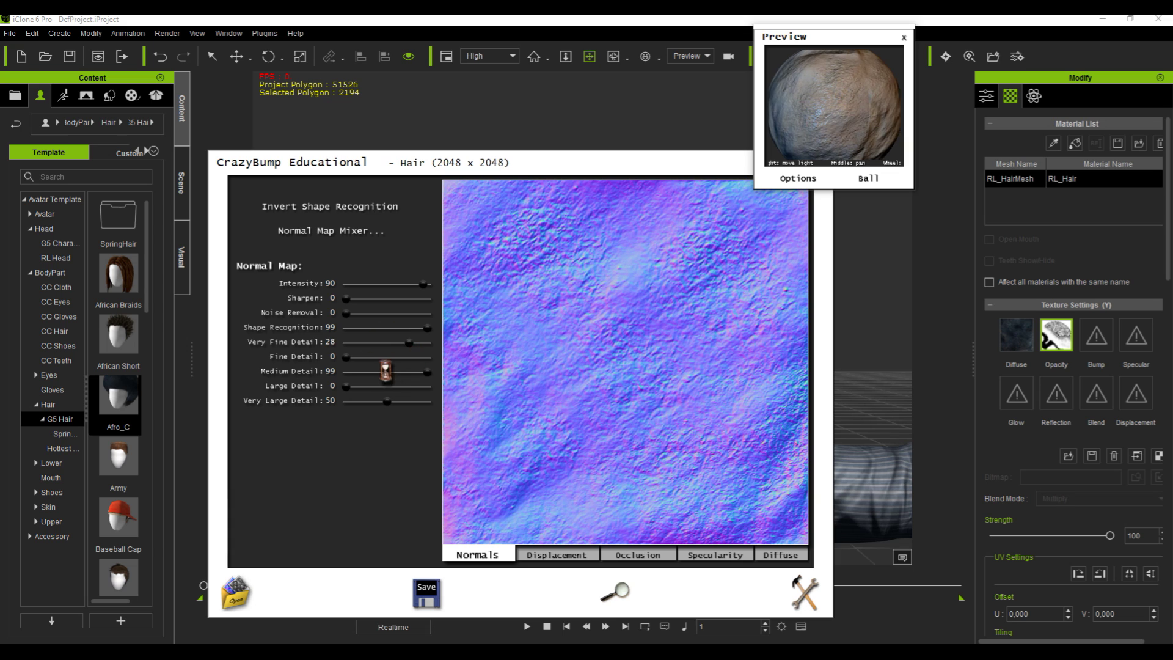
drag(346, 364, 393, 367)
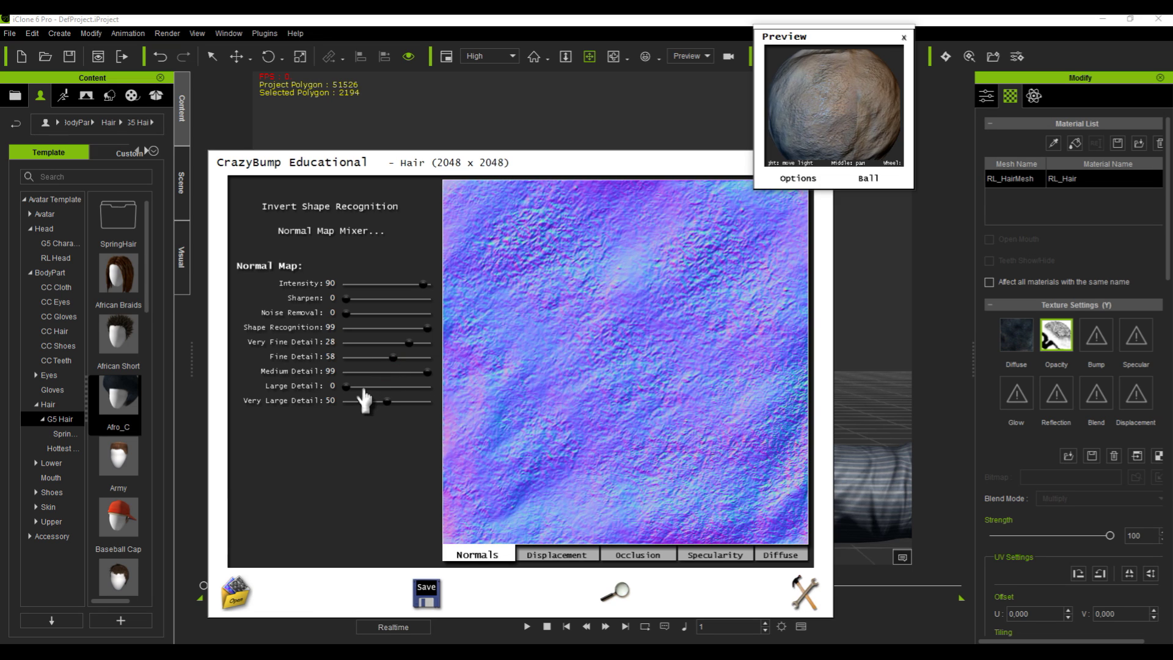
drag(347, 389, 401, 391)
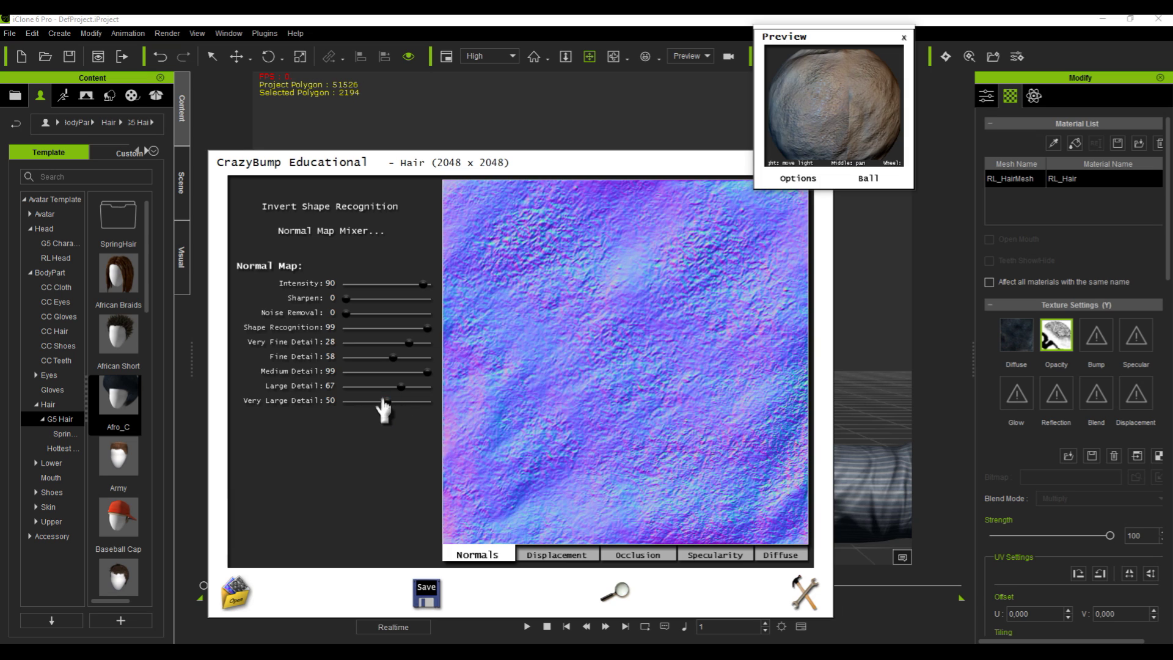
drag(385, 409, 407, 405)
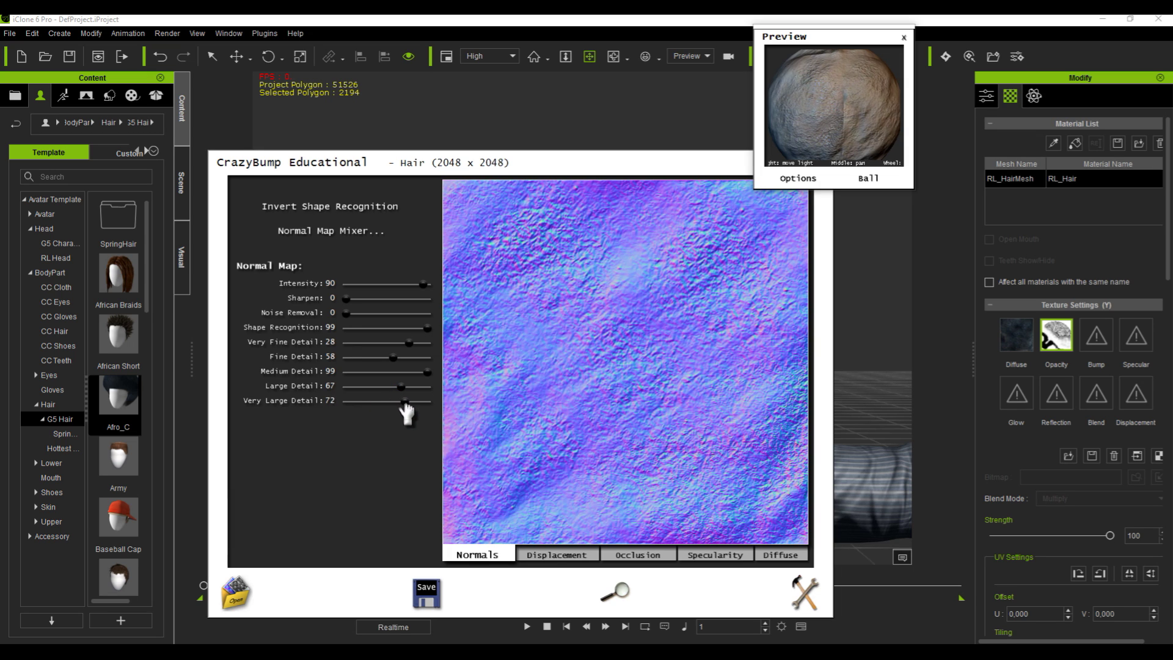
Save the hair normal map to the Freeman folder as the JPG file Hair_NRM.
click(430, 592)
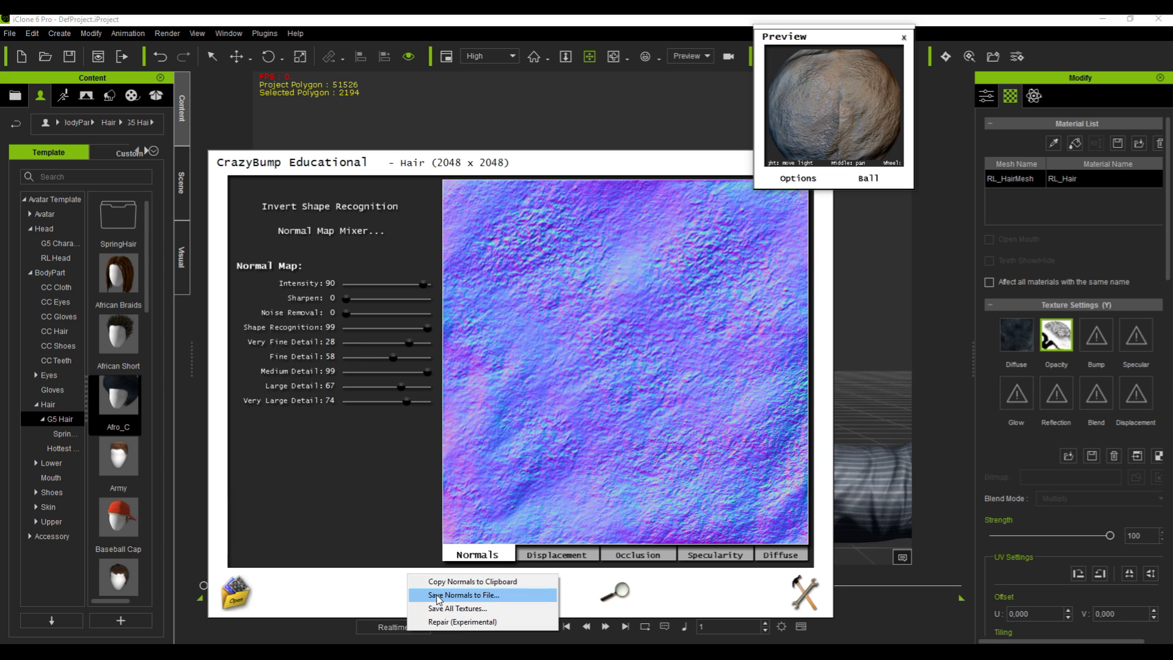
click(434, 594)
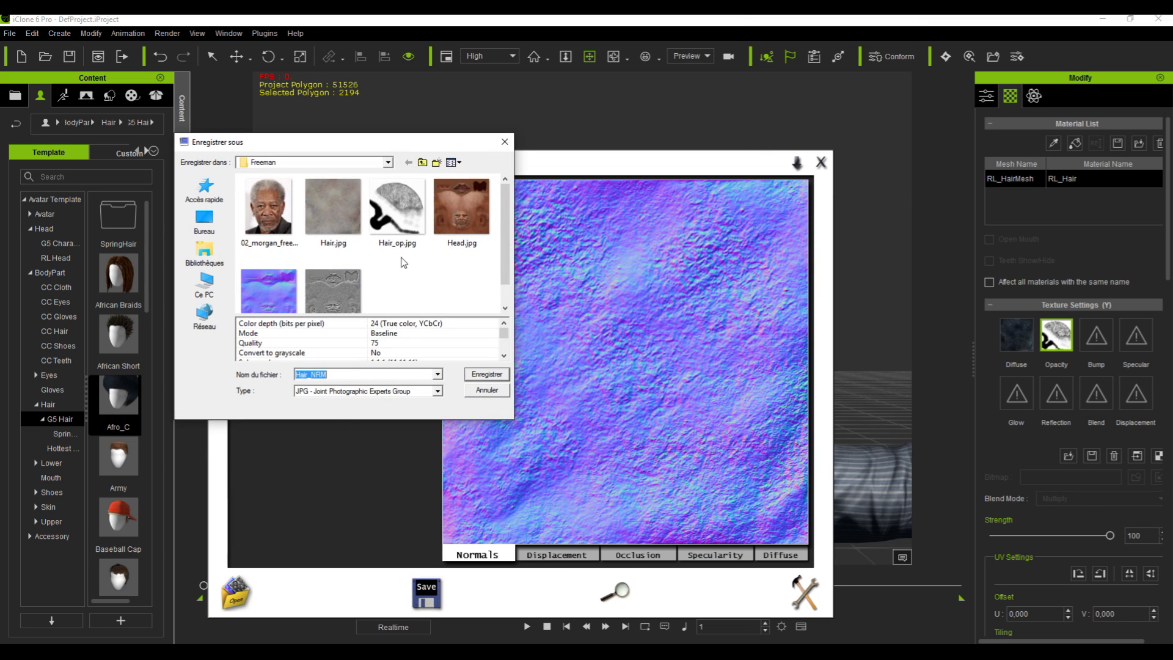
click(489, 377)
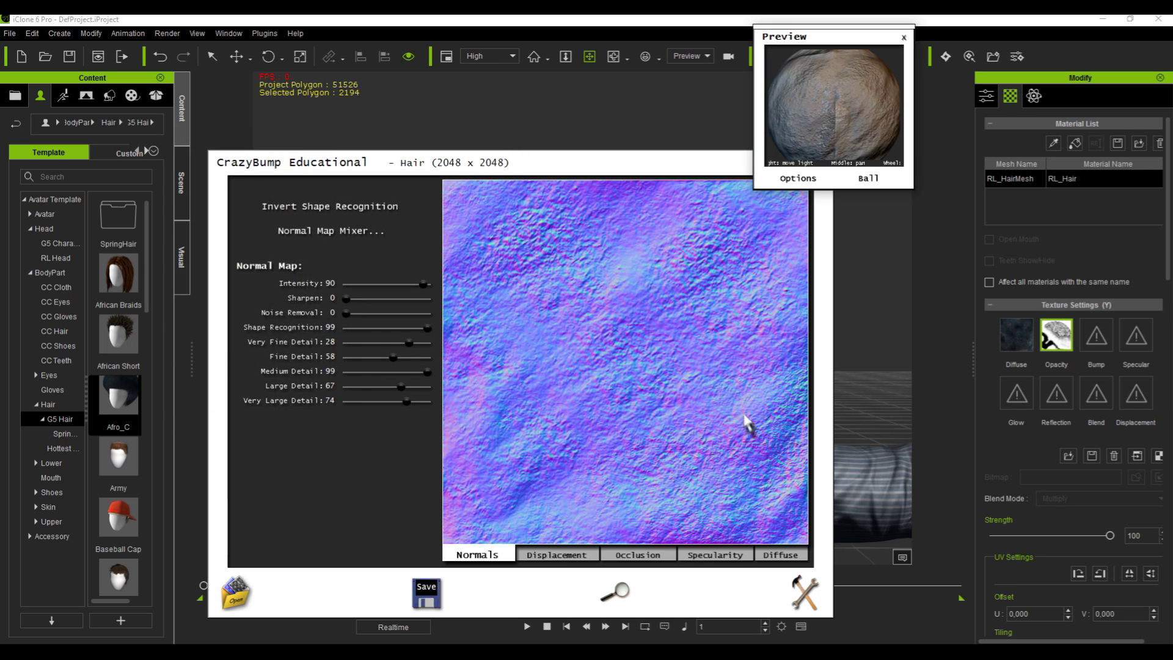
Switch back to iClone and load Hair.jpg from the Freeman folder as the RL_Hair material's Diffuse texture.
click(892, 337)
click(1017, 337)
double_click(1018, 337)
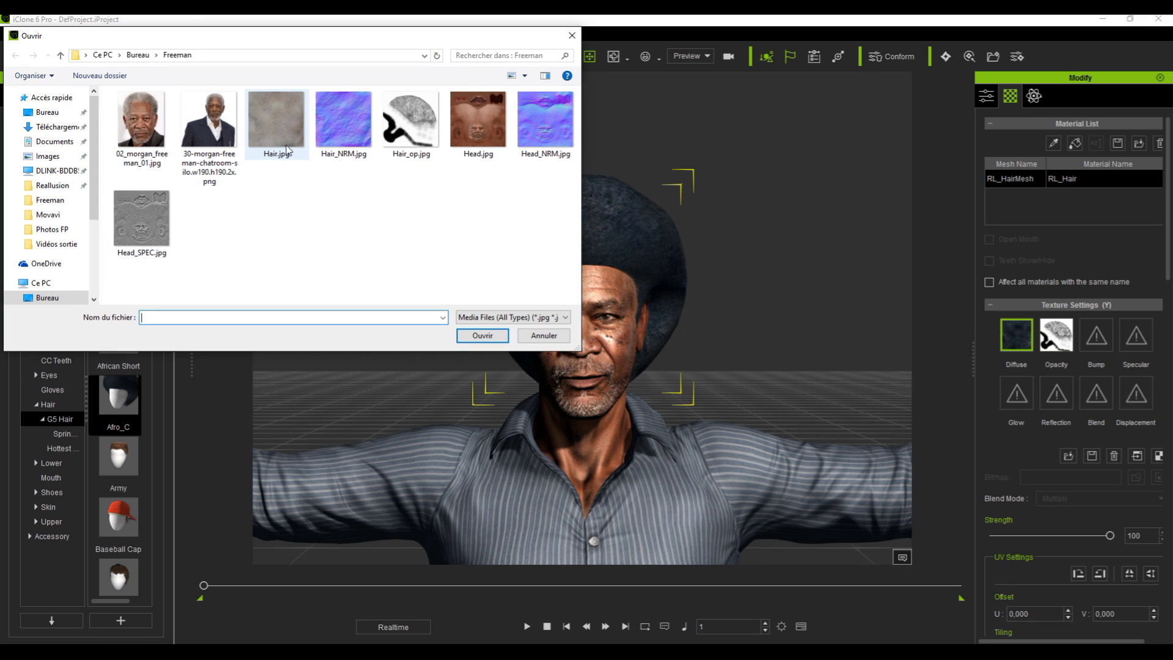
click(278, 120)
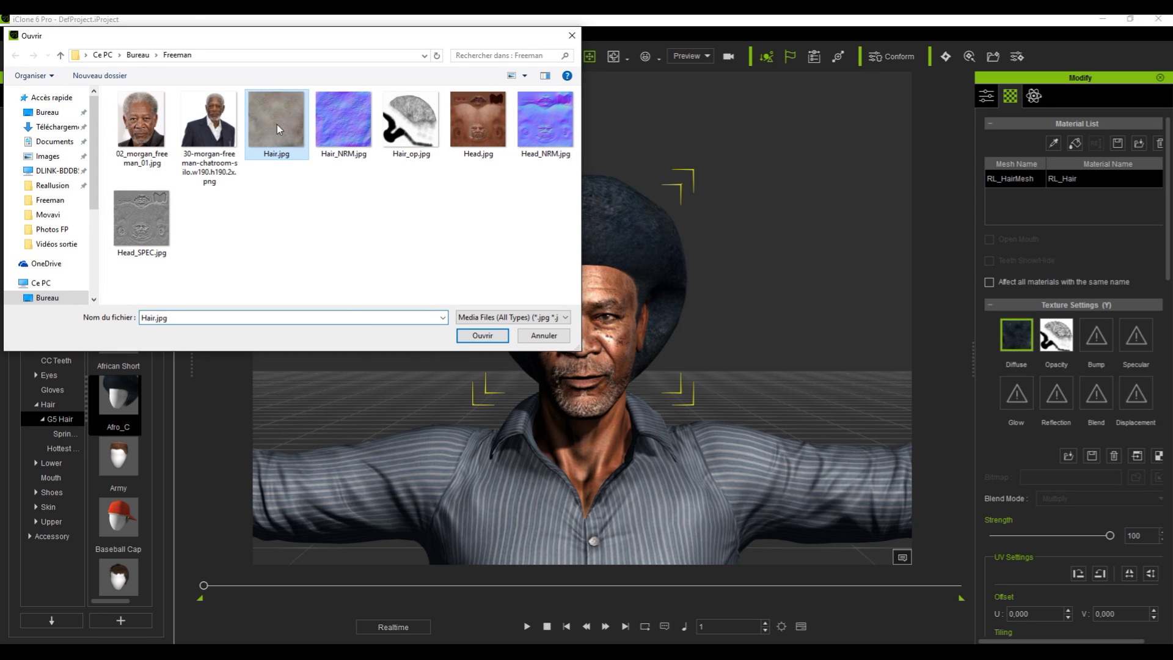
click(470, 337)
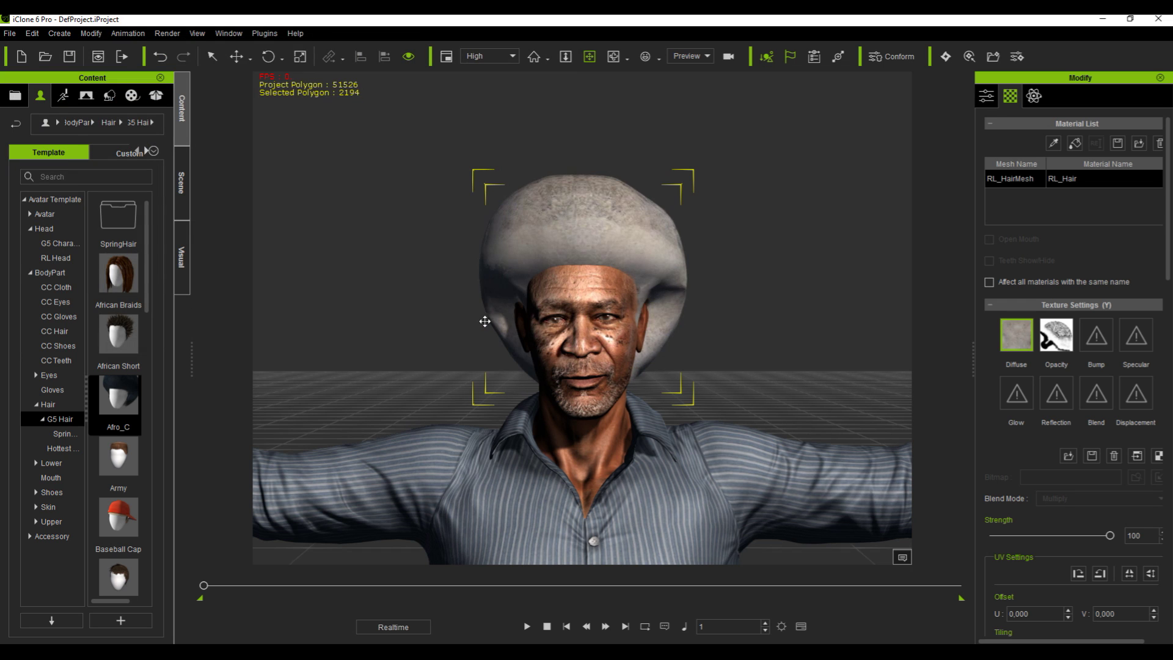
Load Hair_op.jpg from the Freeman folder as the RL_Hair material's Opacity texture.
double_click(1061, 333)
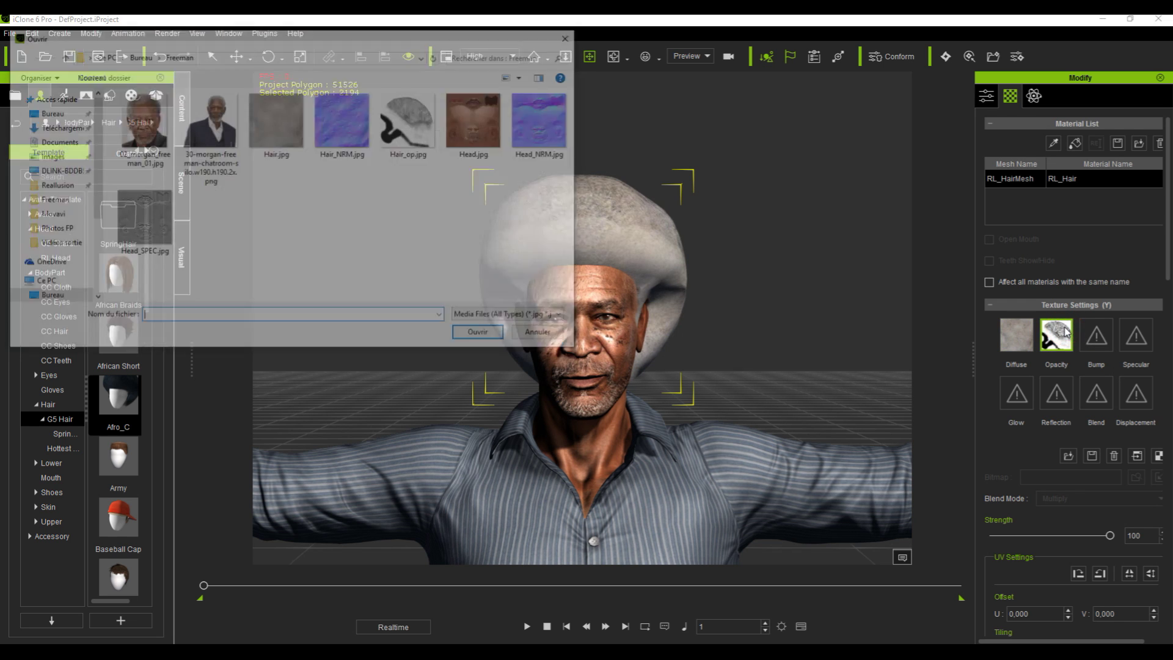
click(400, 116)
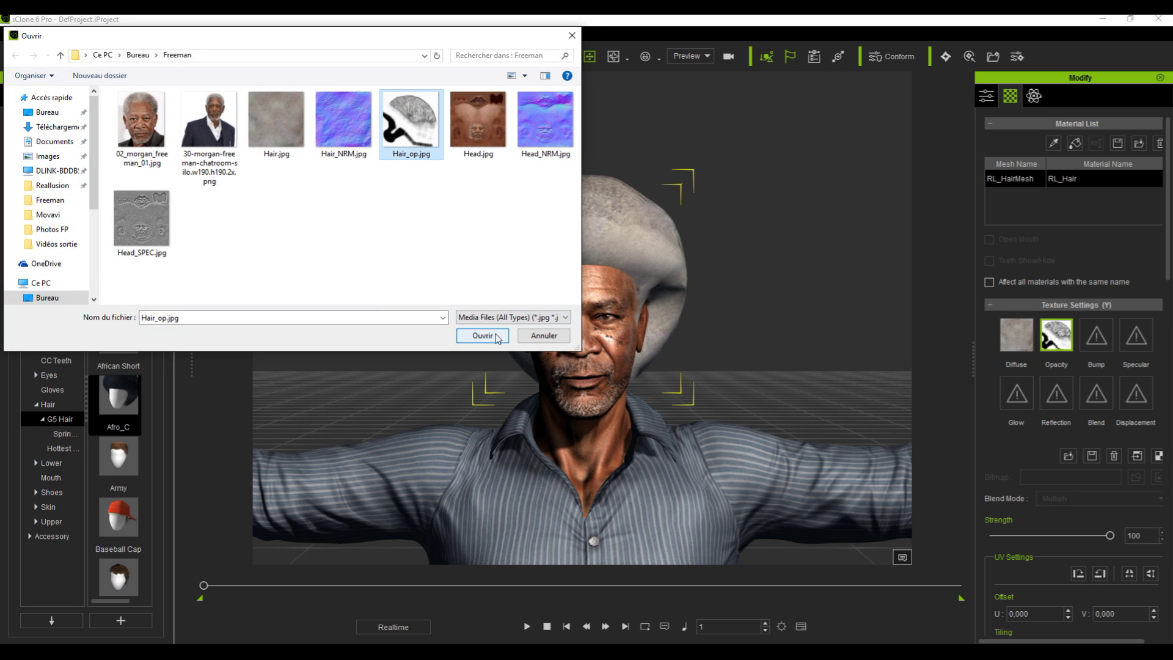
click(489, 336)
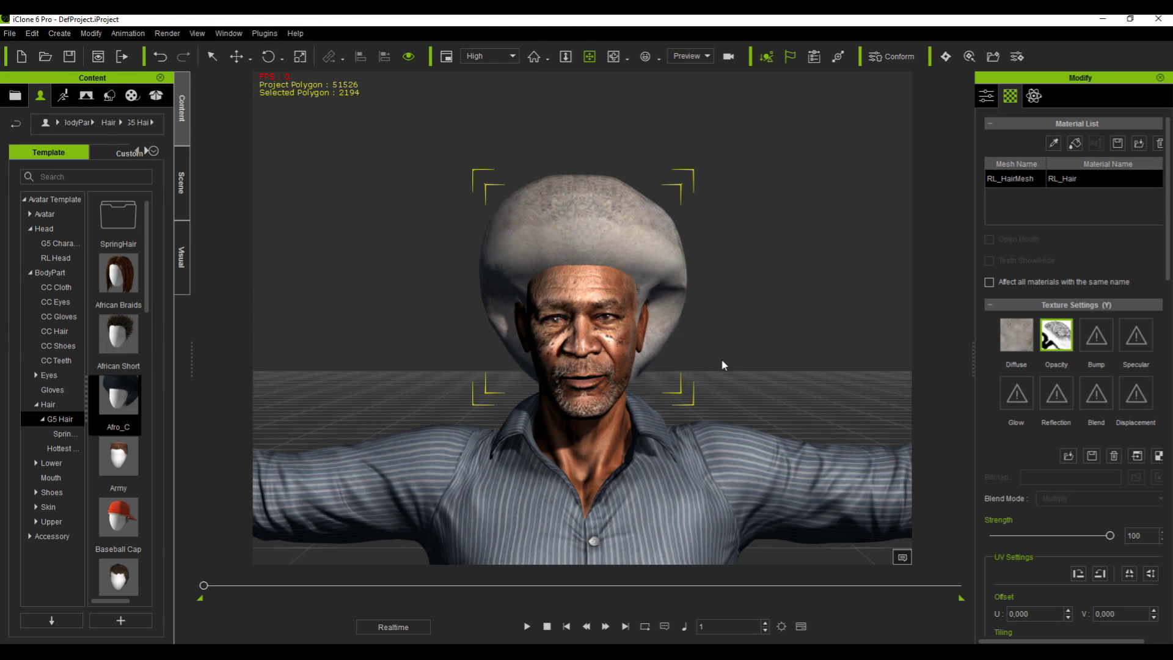
Load Hair_NRM.jpg into the RL_Hair material's Bump channel, importing it as a Normal Map.
double_click(1097, 335)
click(335, 128)
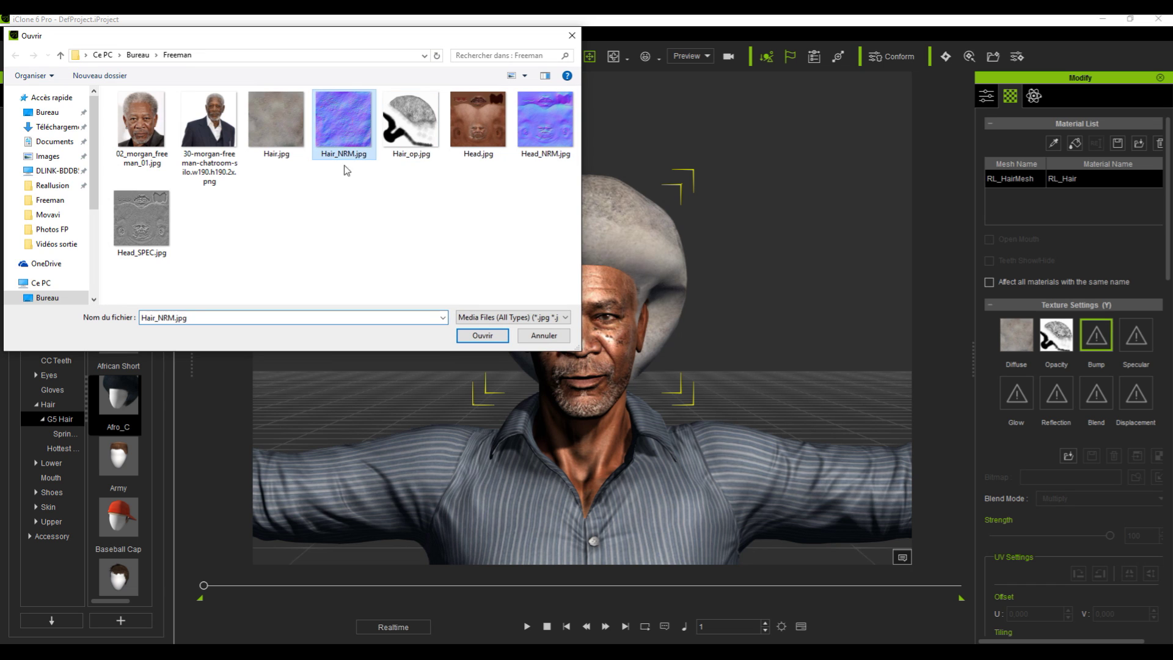
click(489, 336)
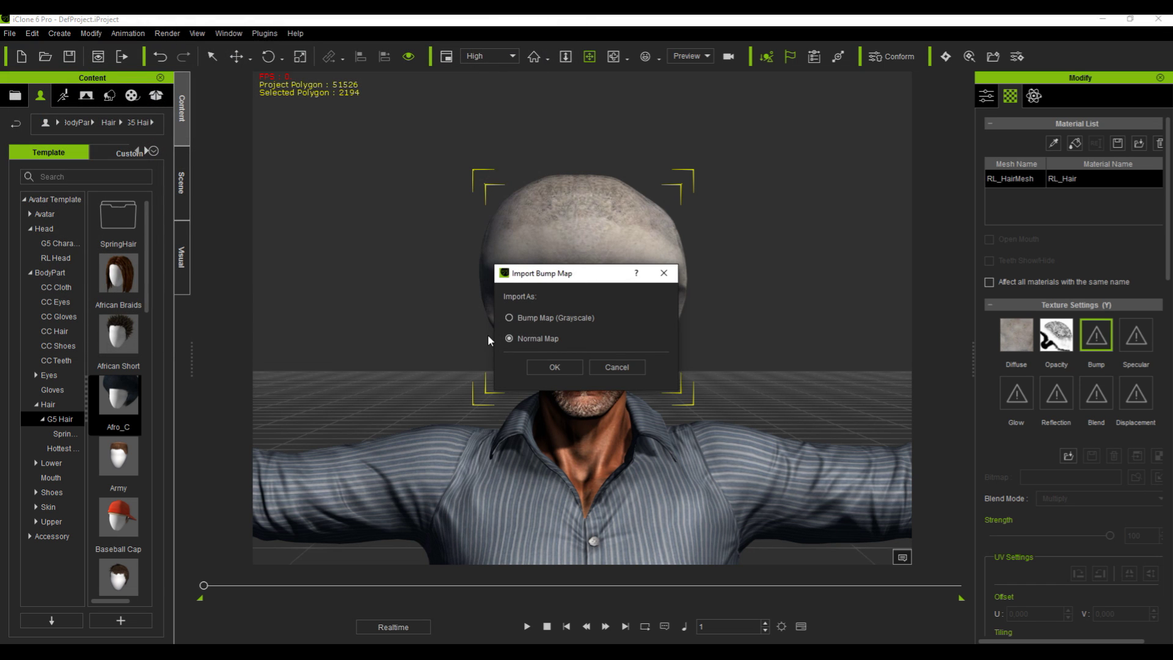
click(549, 366)
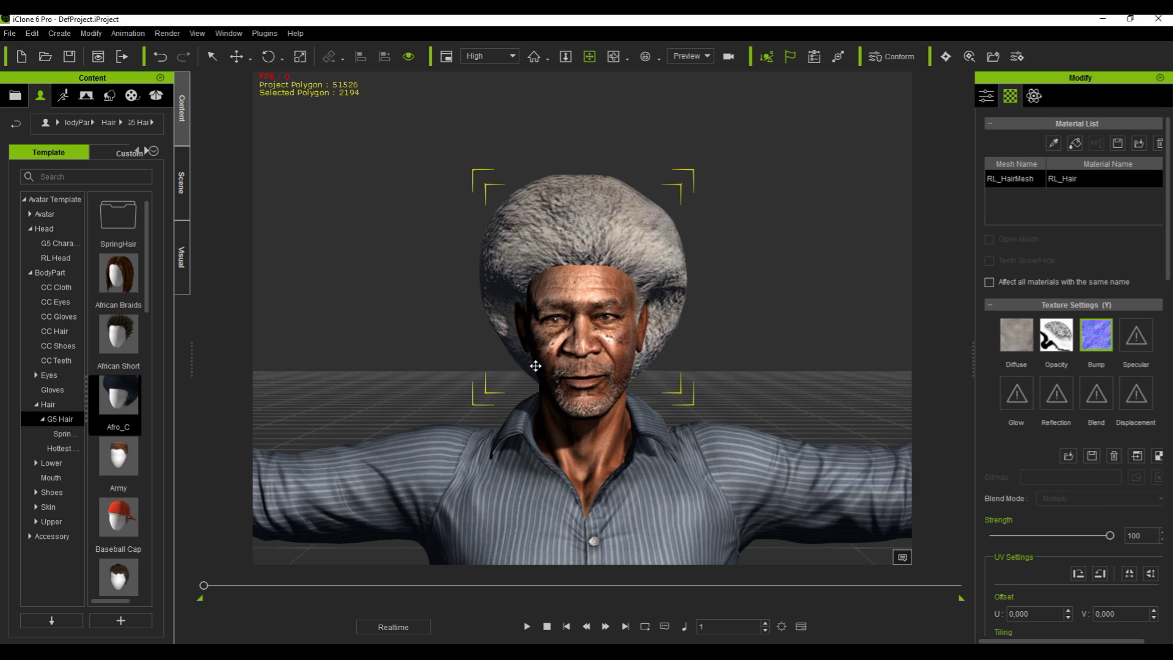
Scale the hair's width down to about 72 and reduce its height so it sits closer to the head.
key(r)
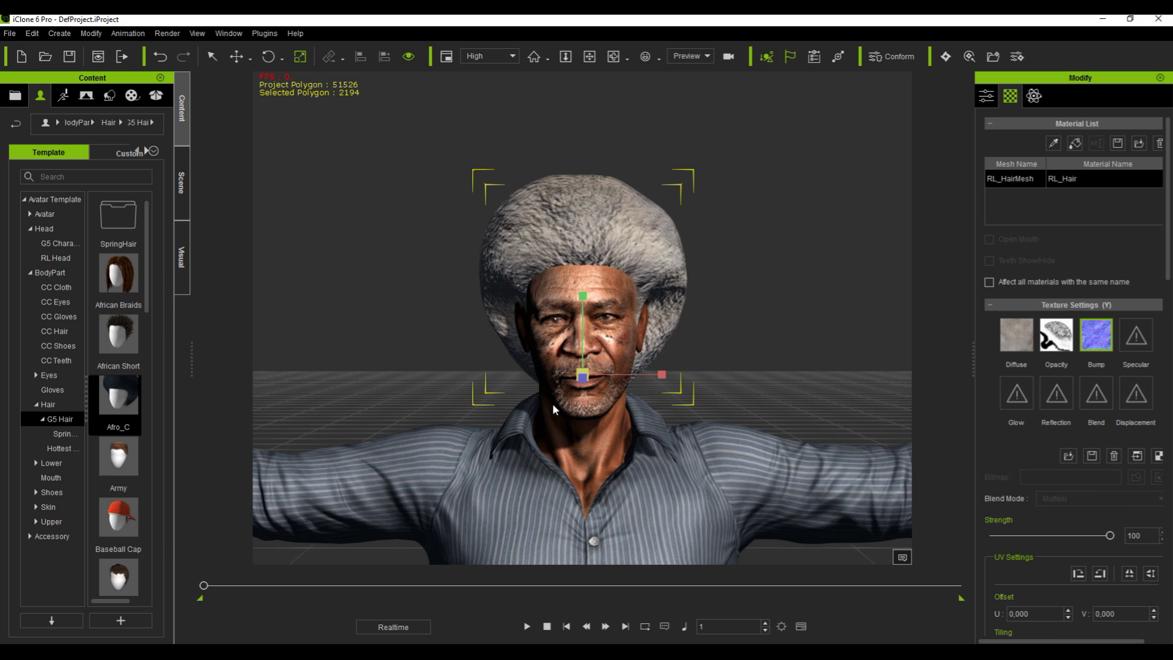
drag(659, 374, 626, 375)
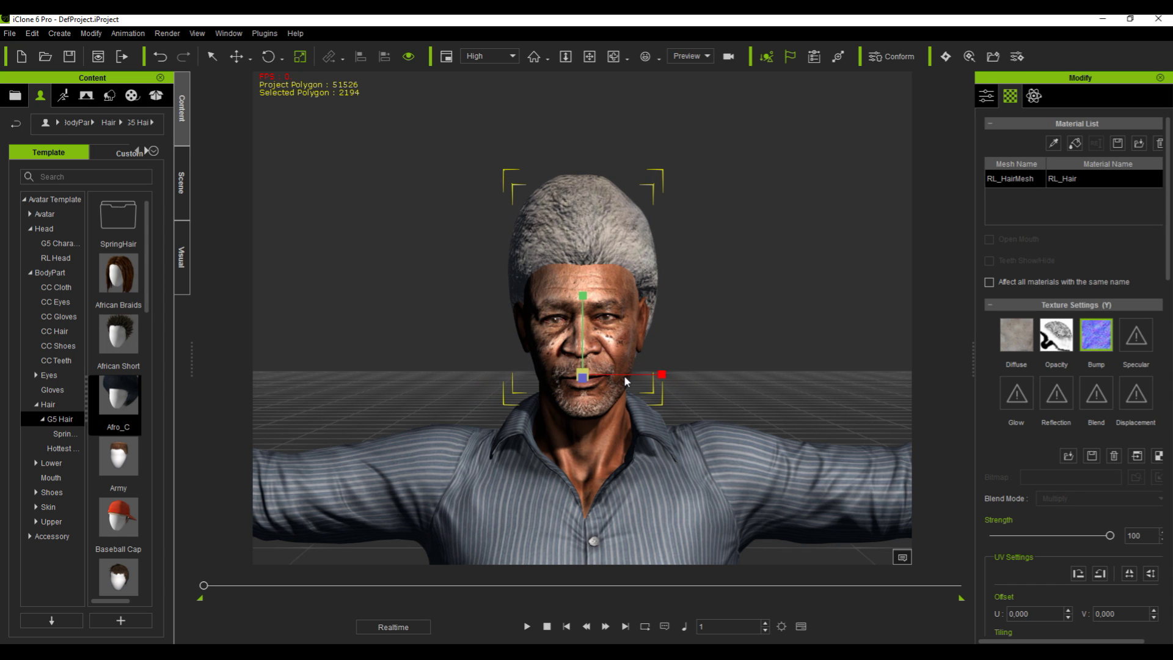
drag(583, 297, 582, 320)
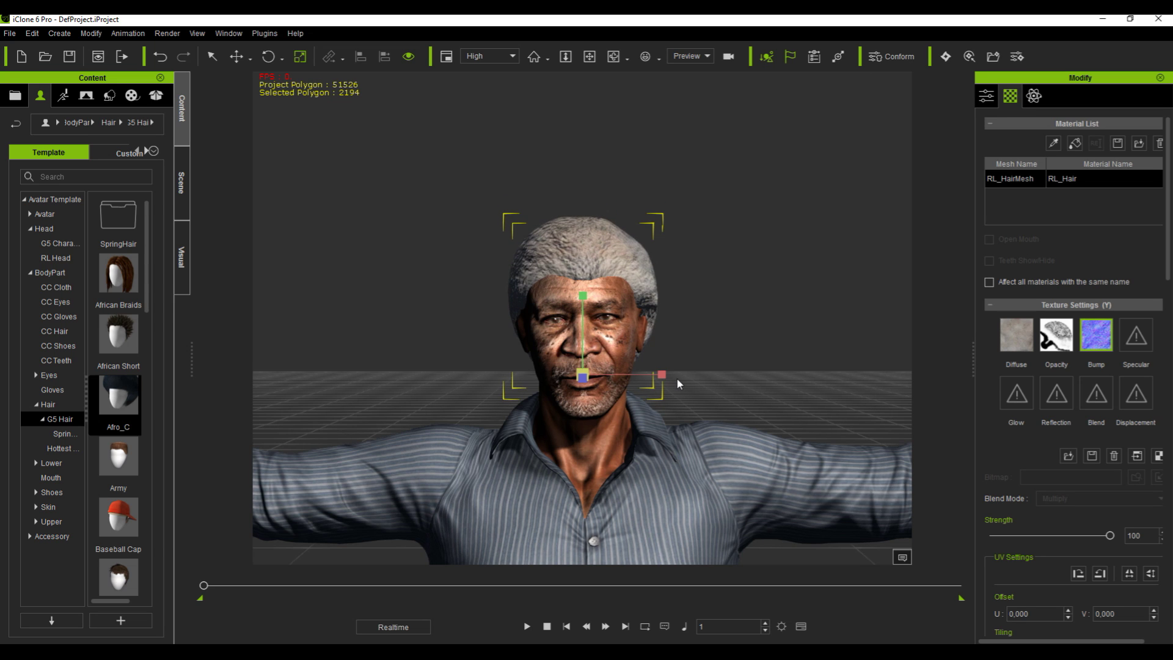
mouse_move(689, 385)
mouse_down()
mouse_move(663, 401)
mouse_move(682, 388)
mouse_up()
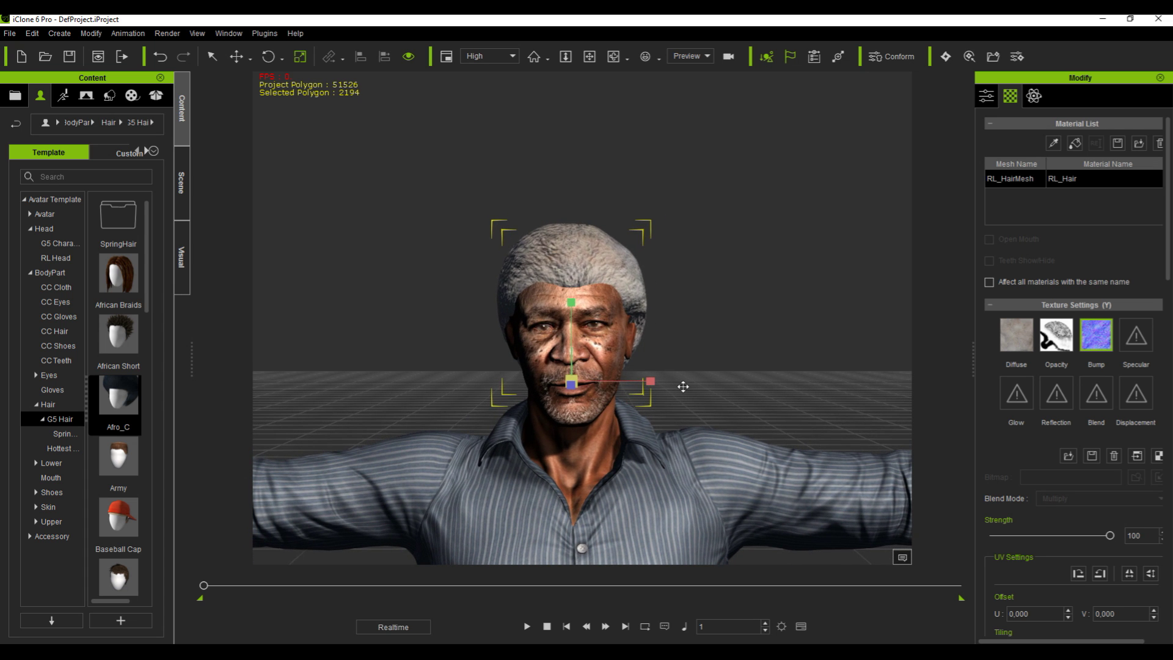
Scale down the hair's front-to-back depth and move it slightly forward on the head.
drag(680, 387, 363, 450)
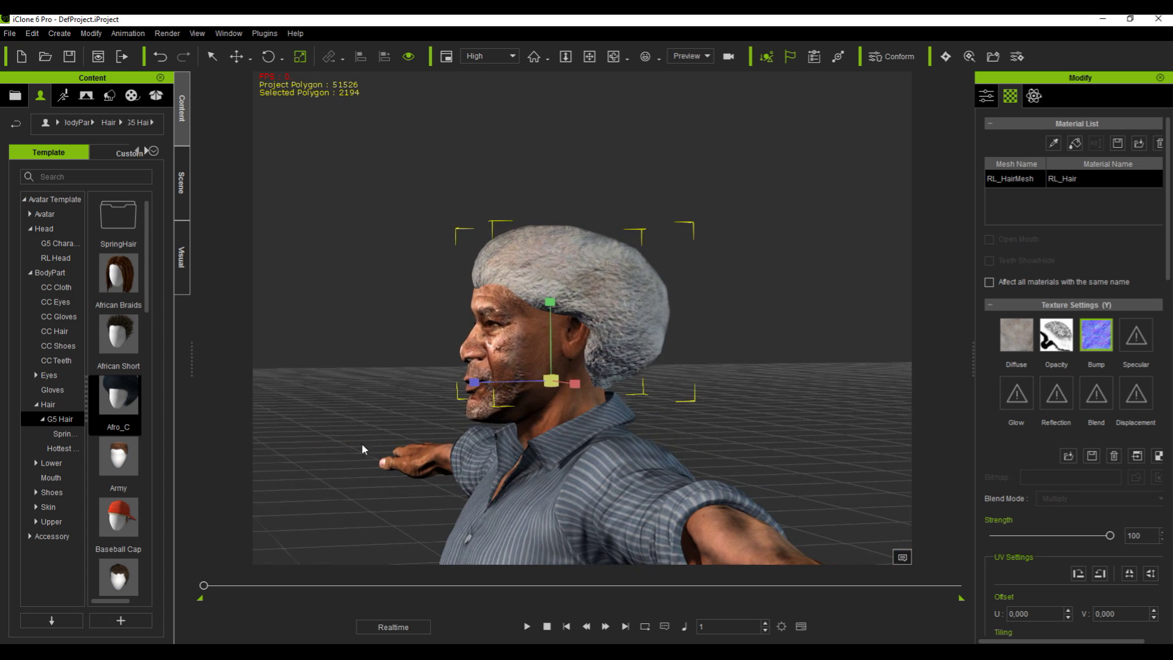
drag(482, 383, 506, 383)
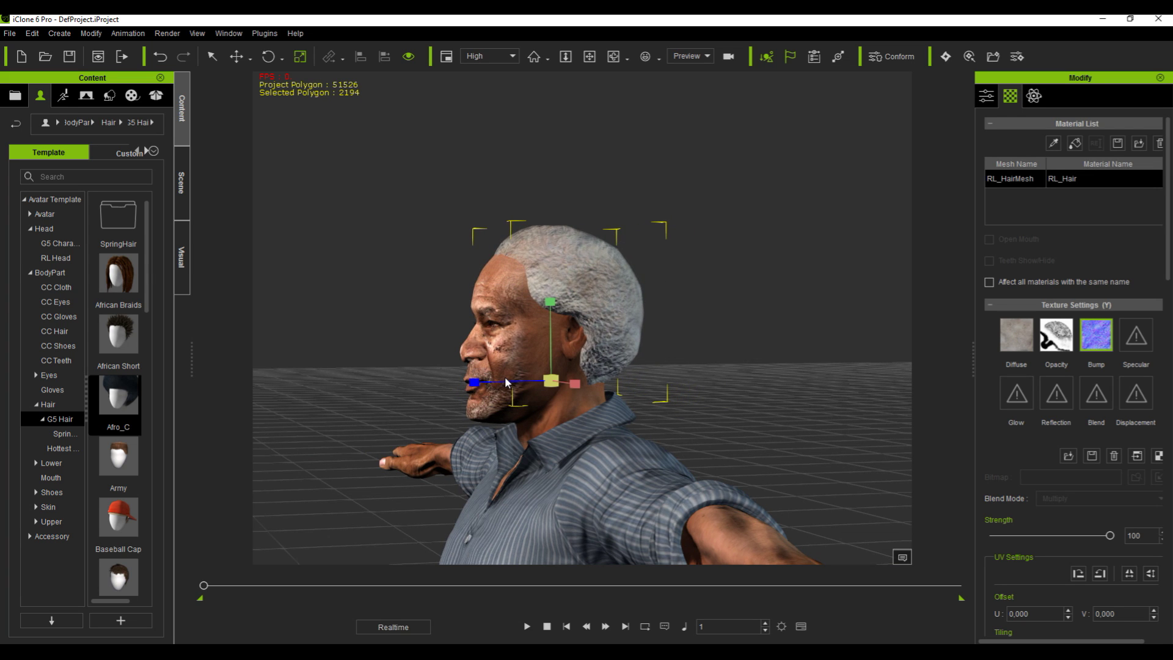
key(w)
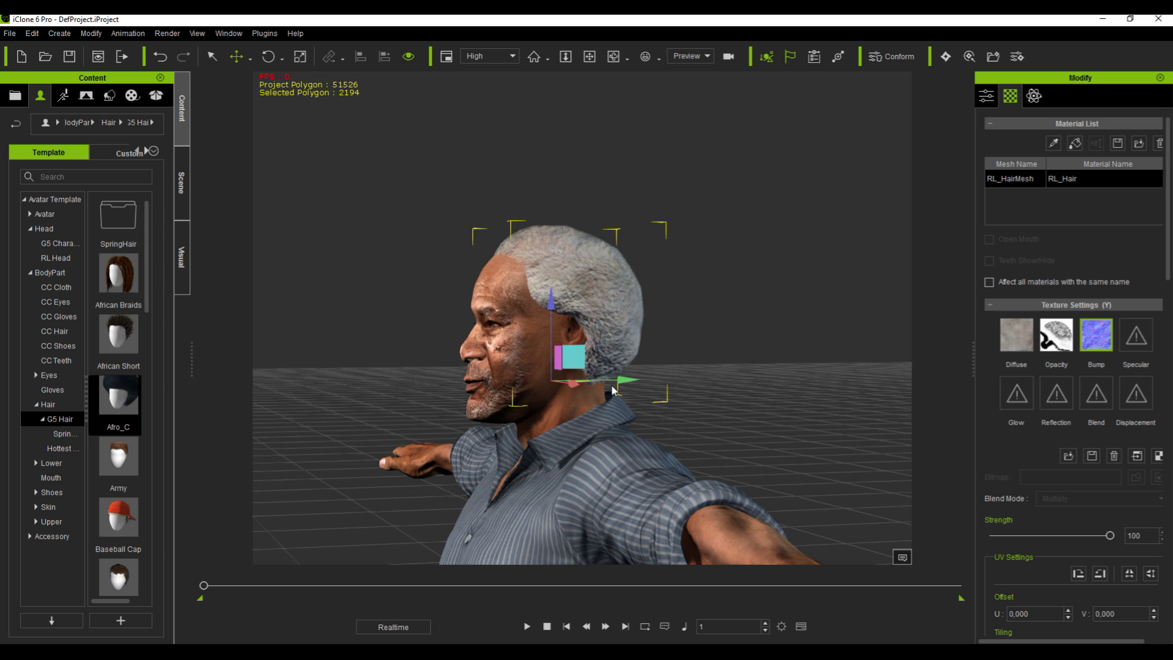
drag(617, 379, 606, 381)
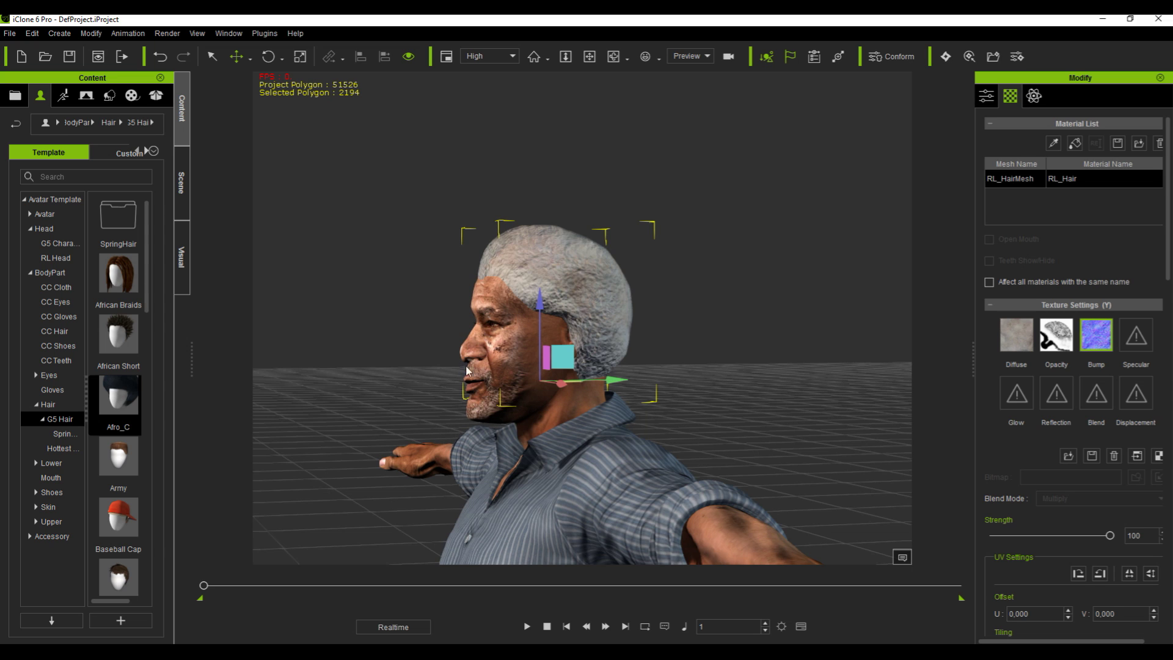
Reduce the hair's height slightly and tilt it about 0.9 degrees around the X axis.
key(e)
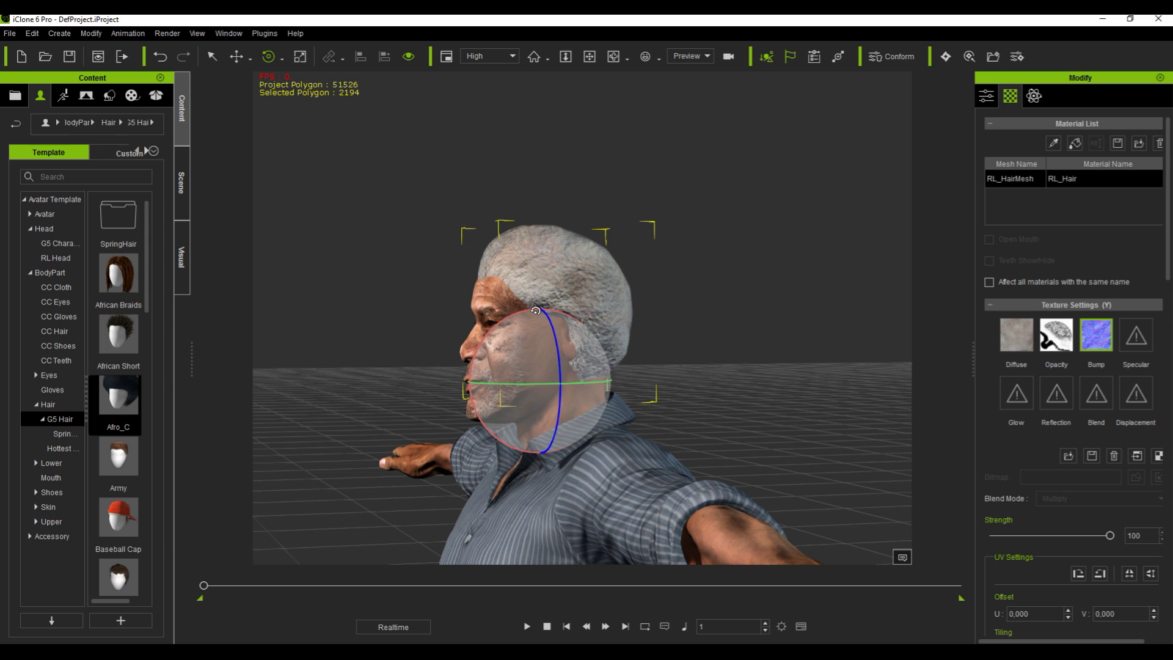
key(r)
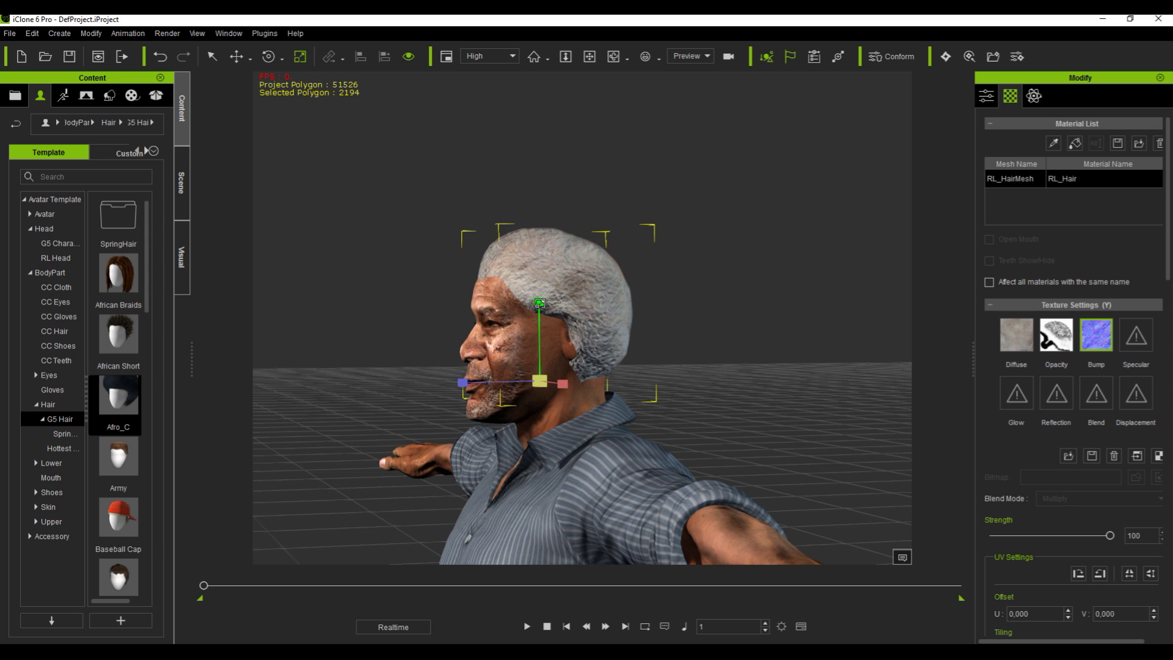
drag(672, 306, 851, 392)
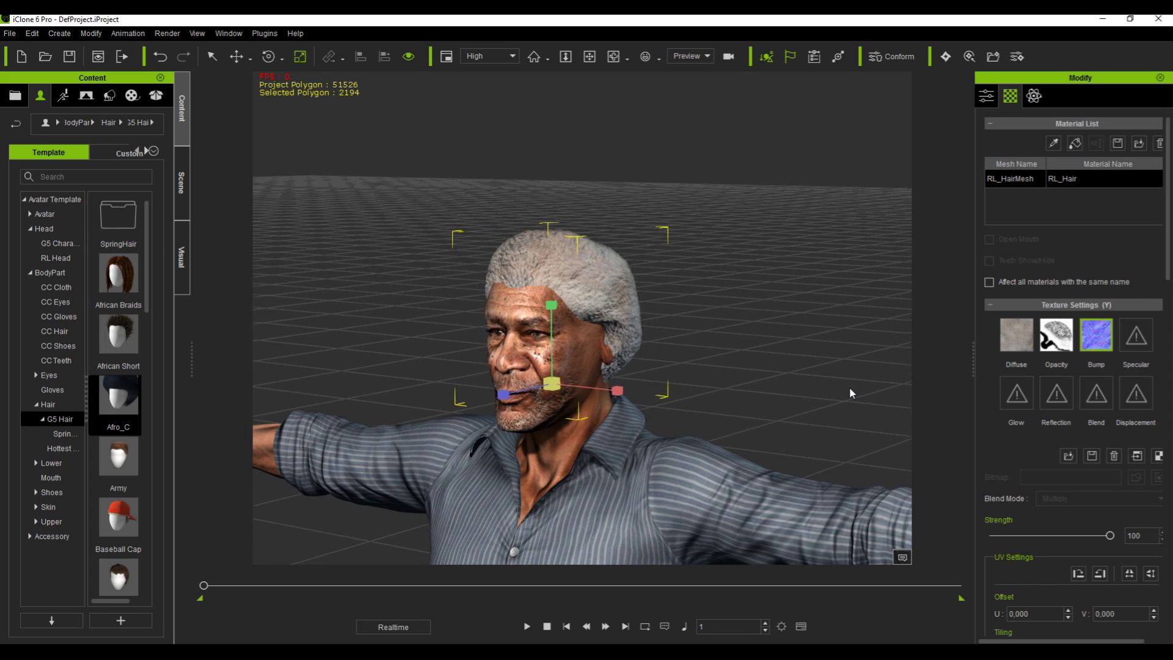
key(e)
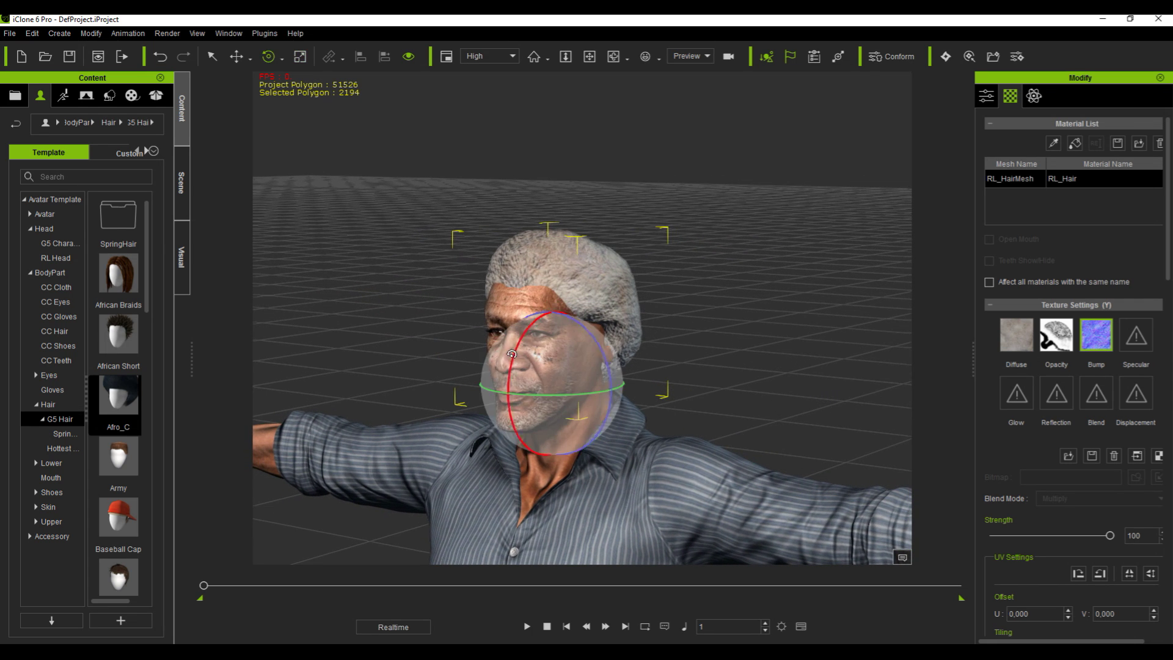
drag(517, 351, 517, 350)
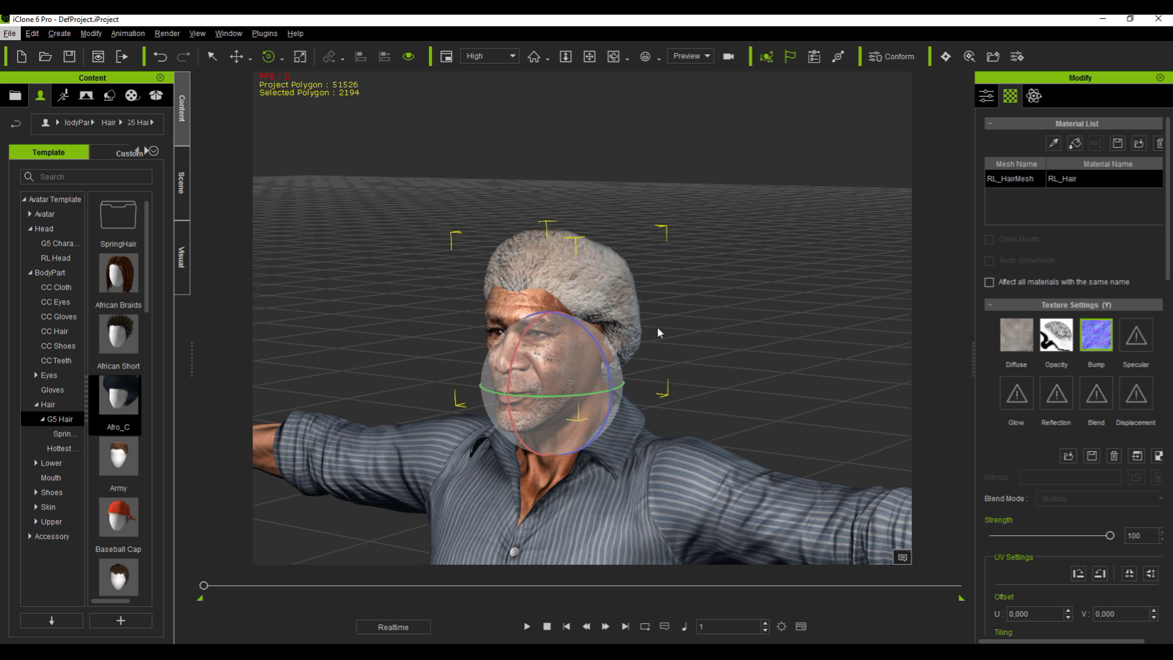
Increase the hair's height slightly to cover the scalp patch poking through at the crown.
drag(658, 327, 249, 438)
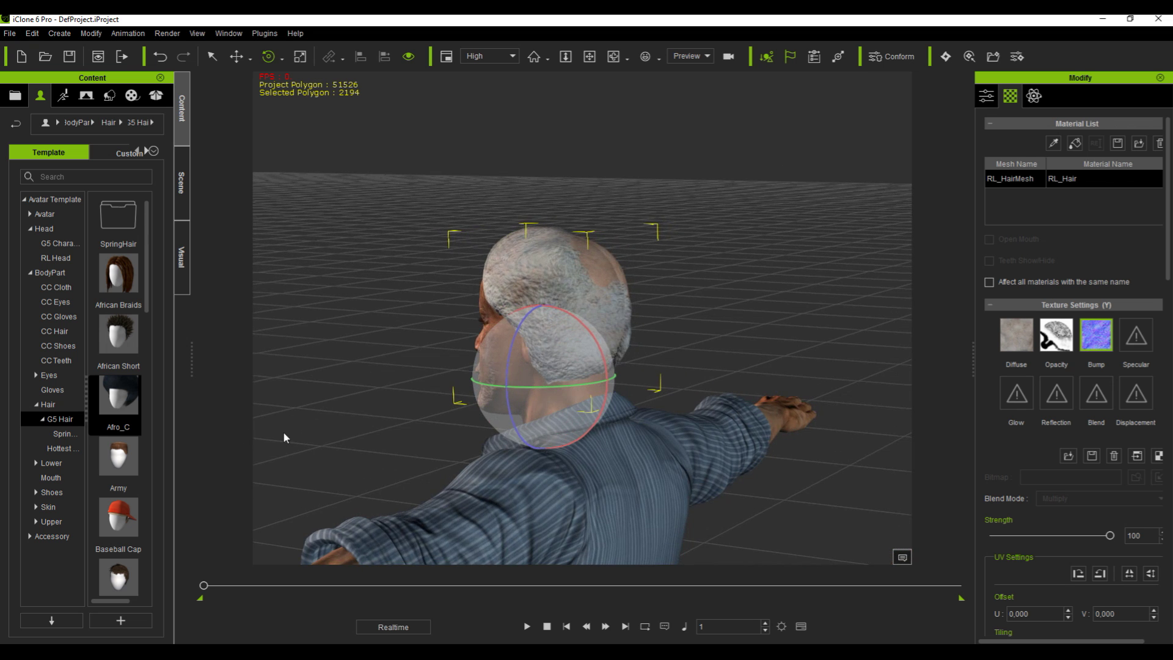
key(w)
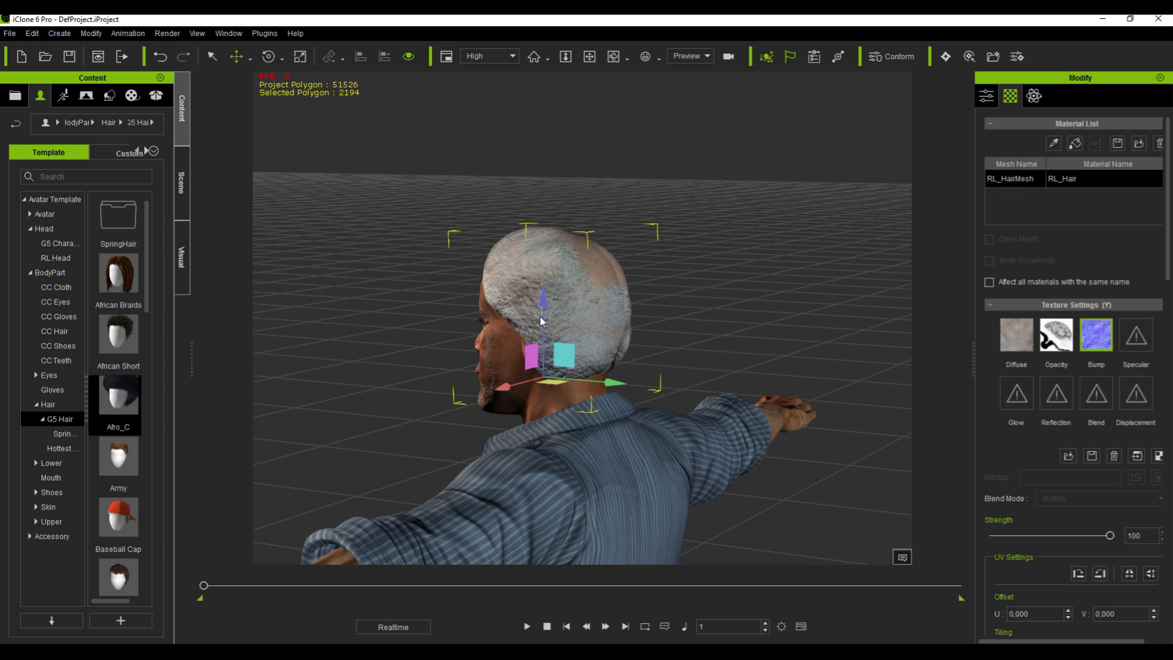
key(r)
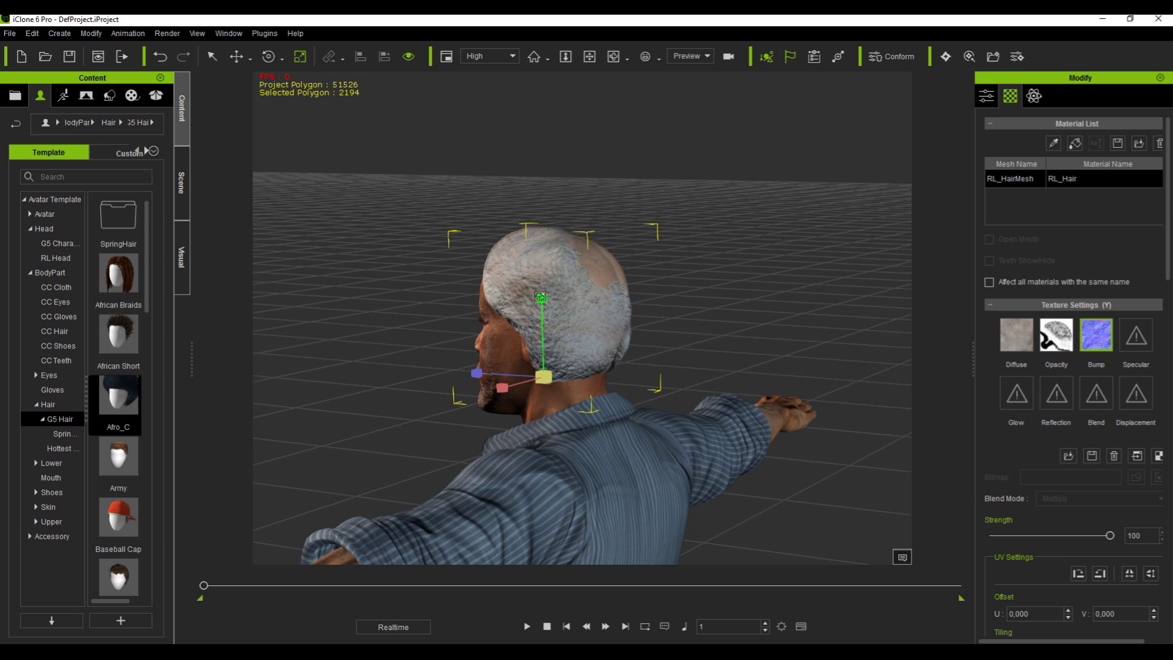
drag(541, 295, 540, 297)
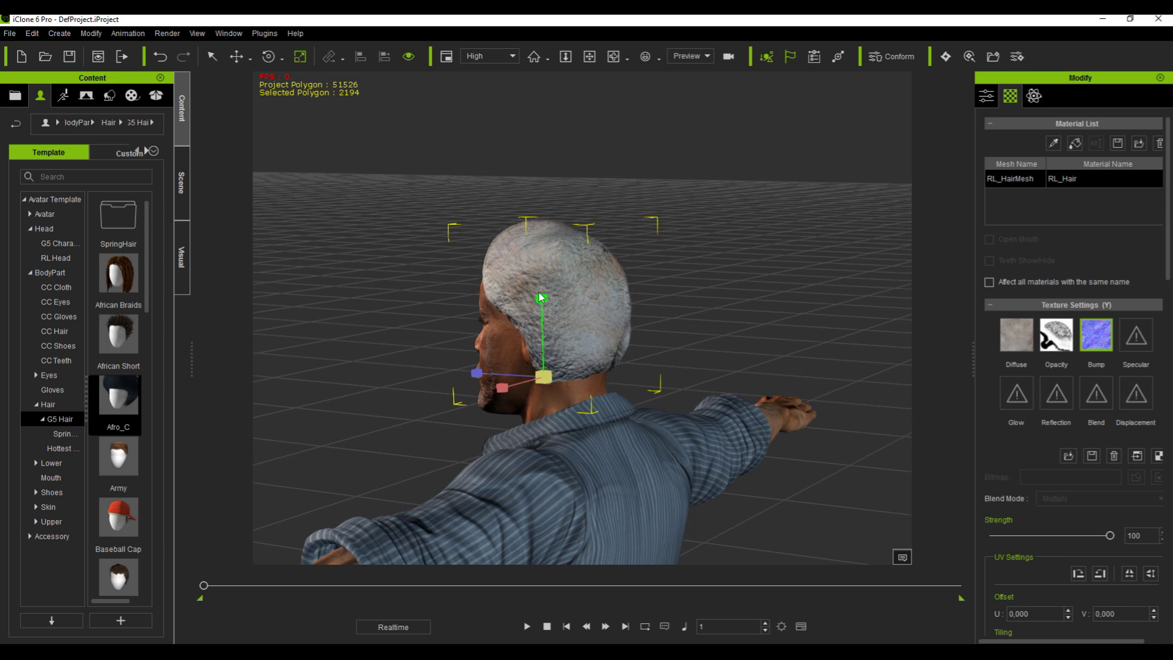
Move the hair slightly backward to cover the bare scalp at the back of the head, and deselect it.
drag(598, 384, 364, 495)
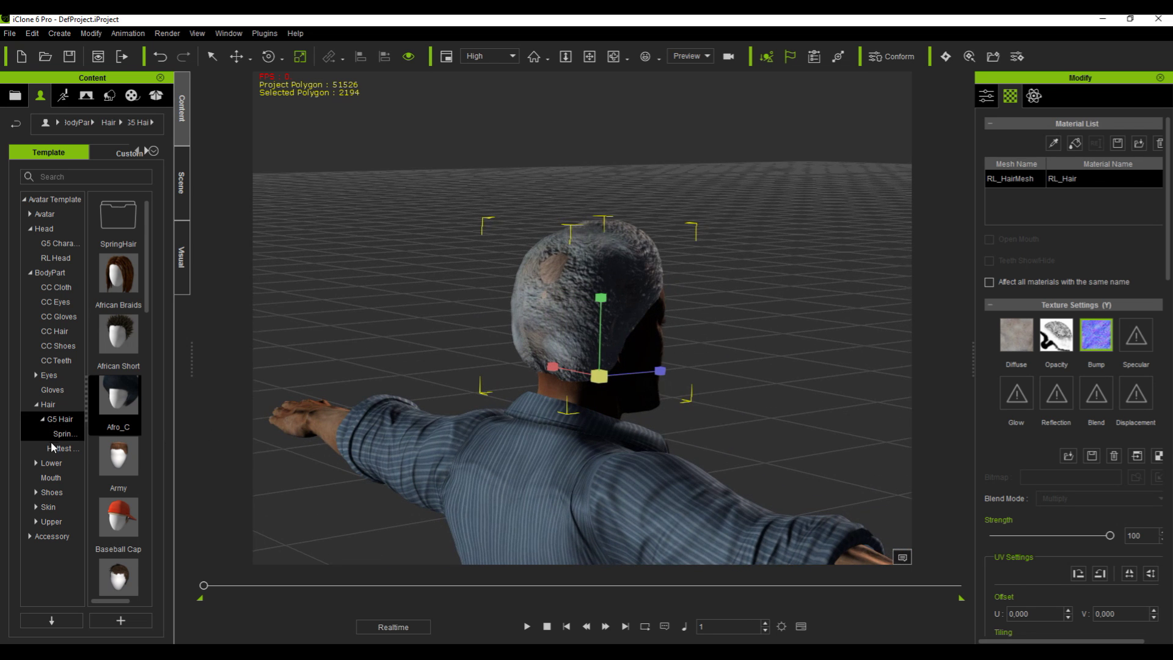
key(w)
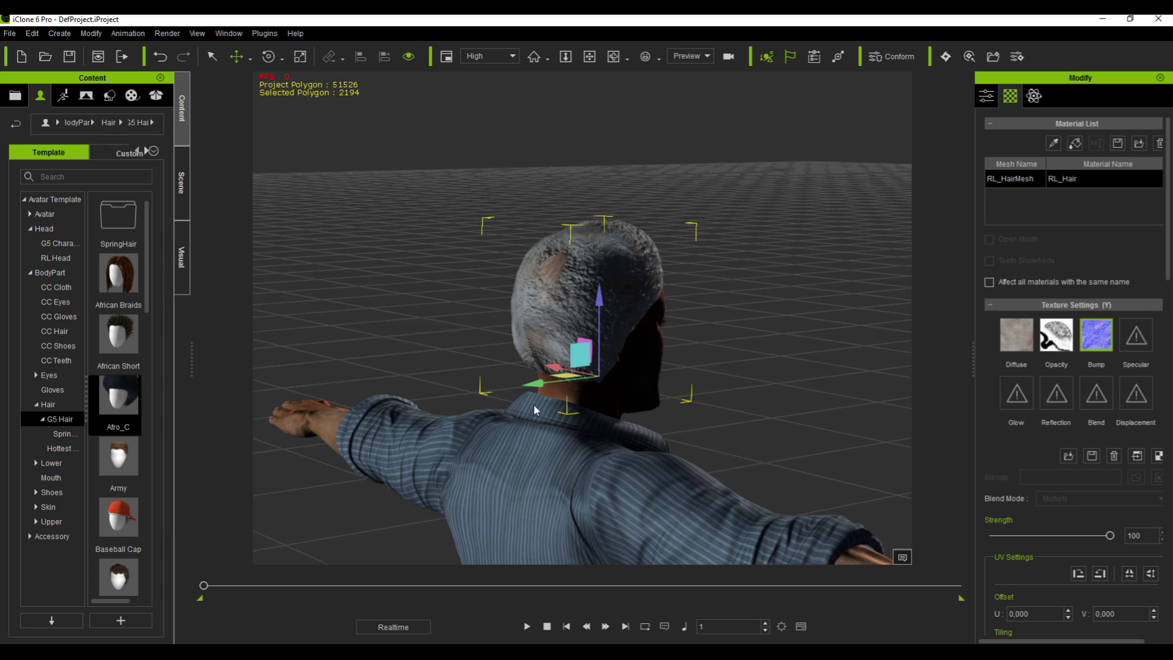
drag(536, 385, 536, 387)
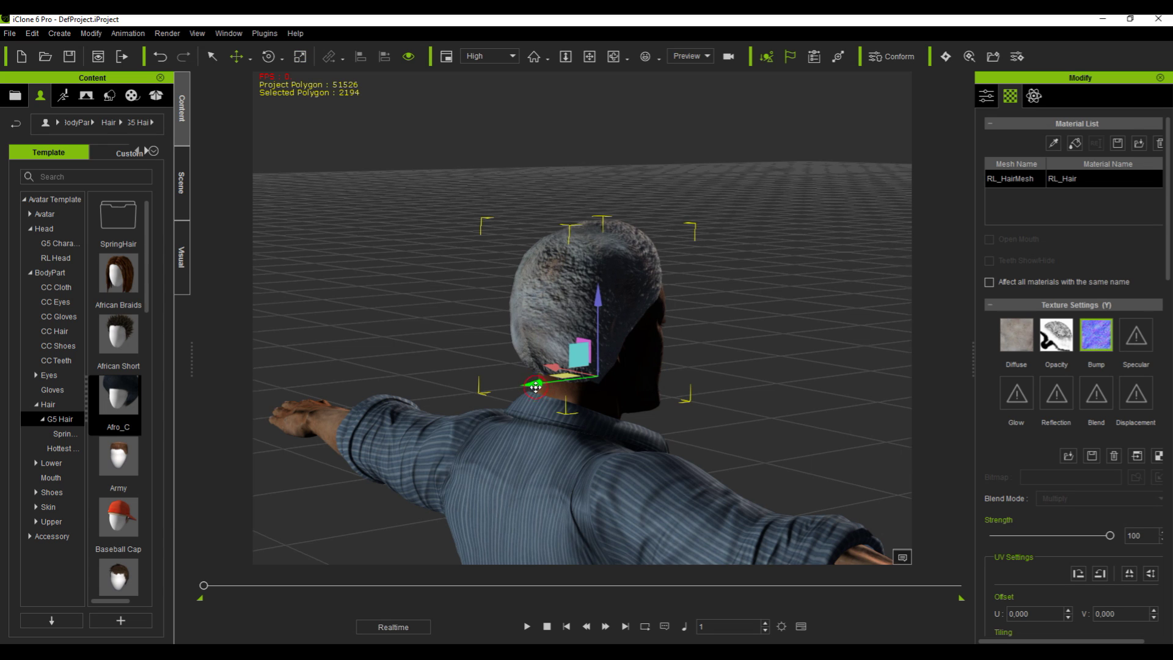
key(Escape)
drag(727, 374, 104, 454)
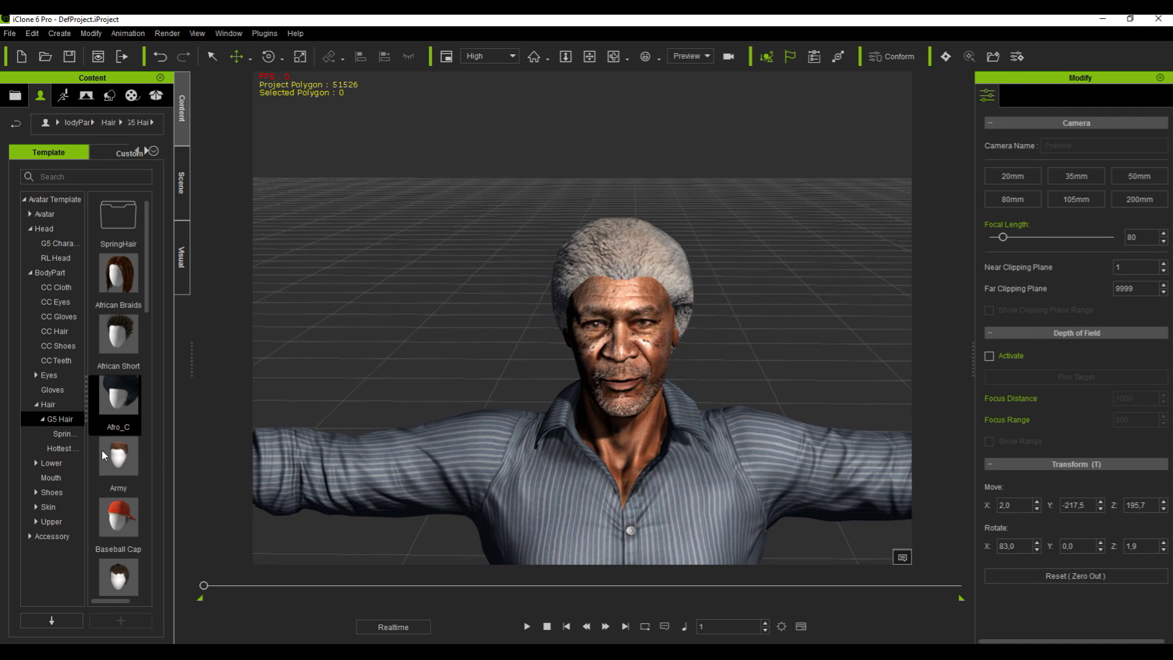
Select the avatar's hair in the scene list, narrow its X scale to 64.5 and deselect it.
key(r)
click(615, 338)
click(180, 184)
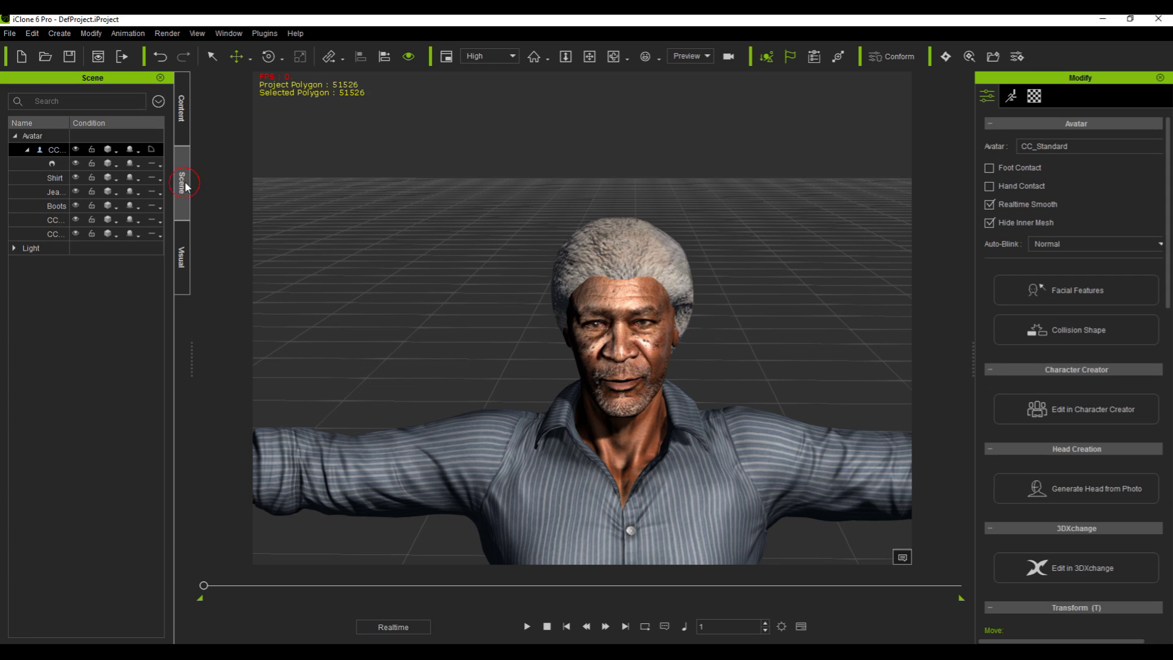
click(55, 164)
key(r)
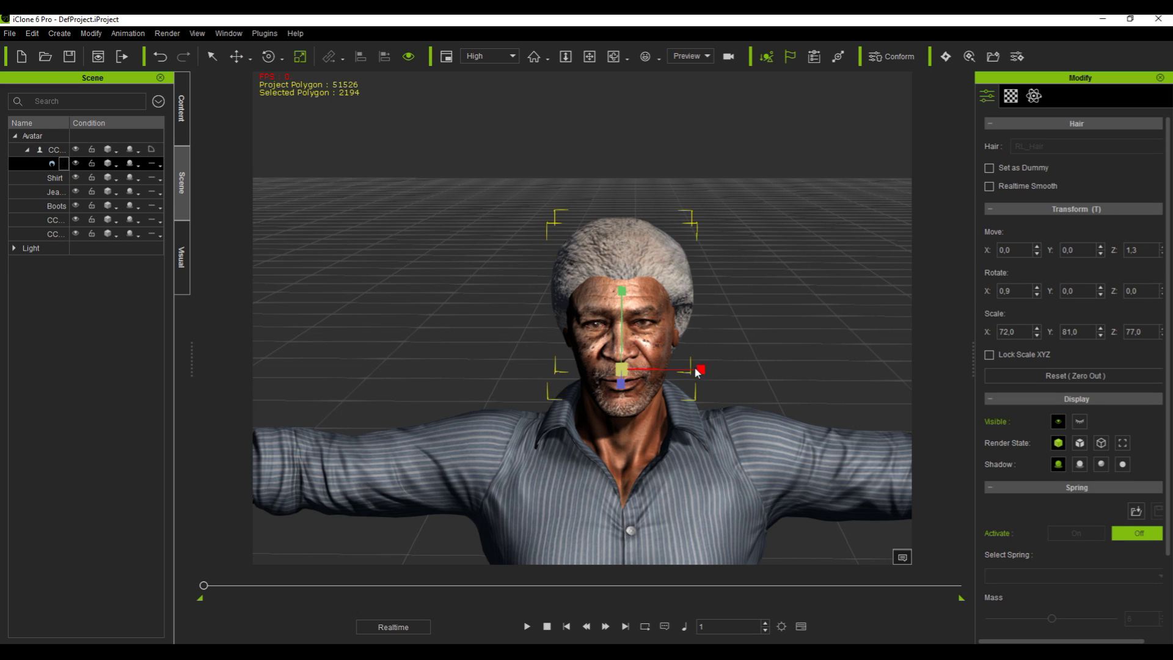
drag(700, 368, 690, 369)
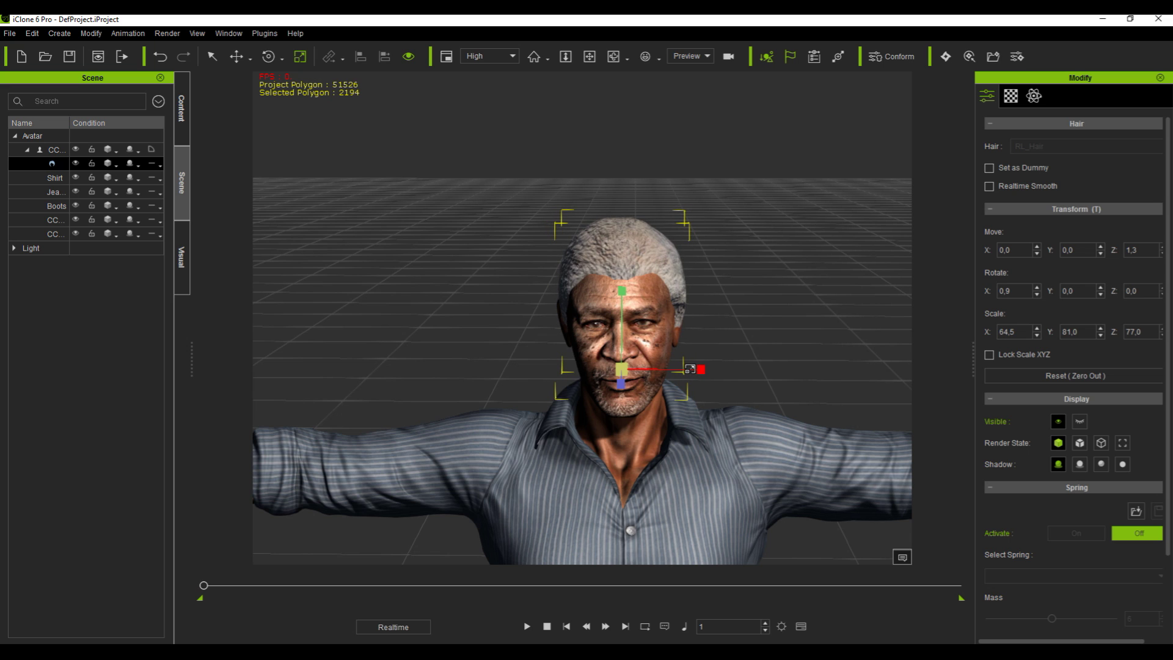
click(712, 306)
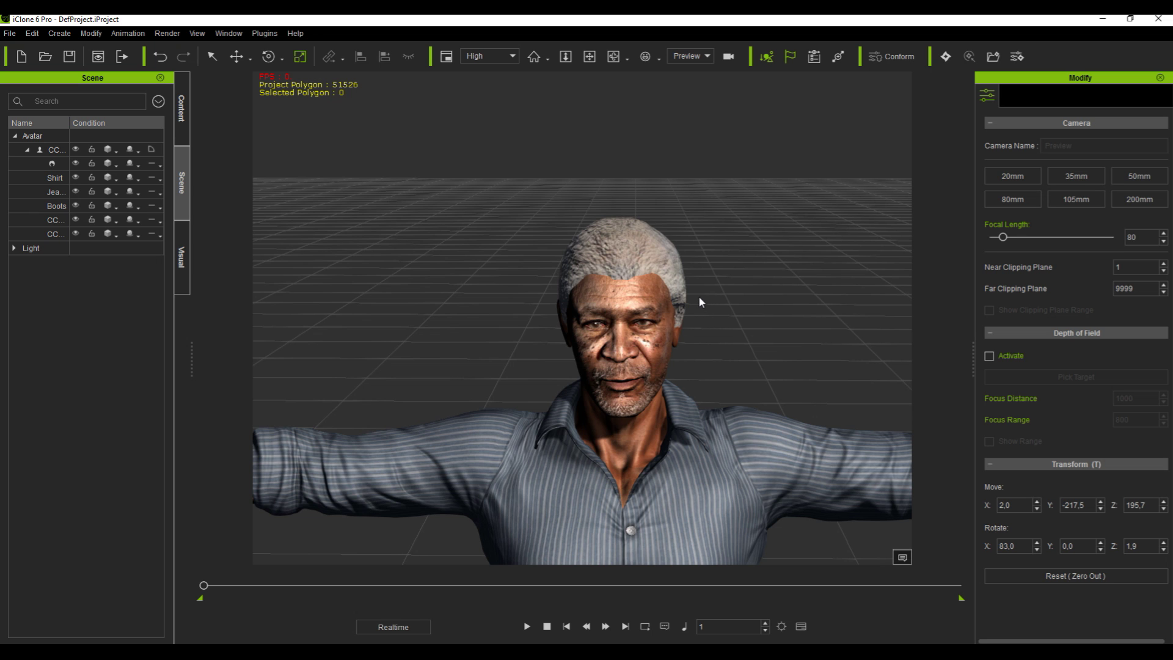
scroll(698, 285, down, 5)
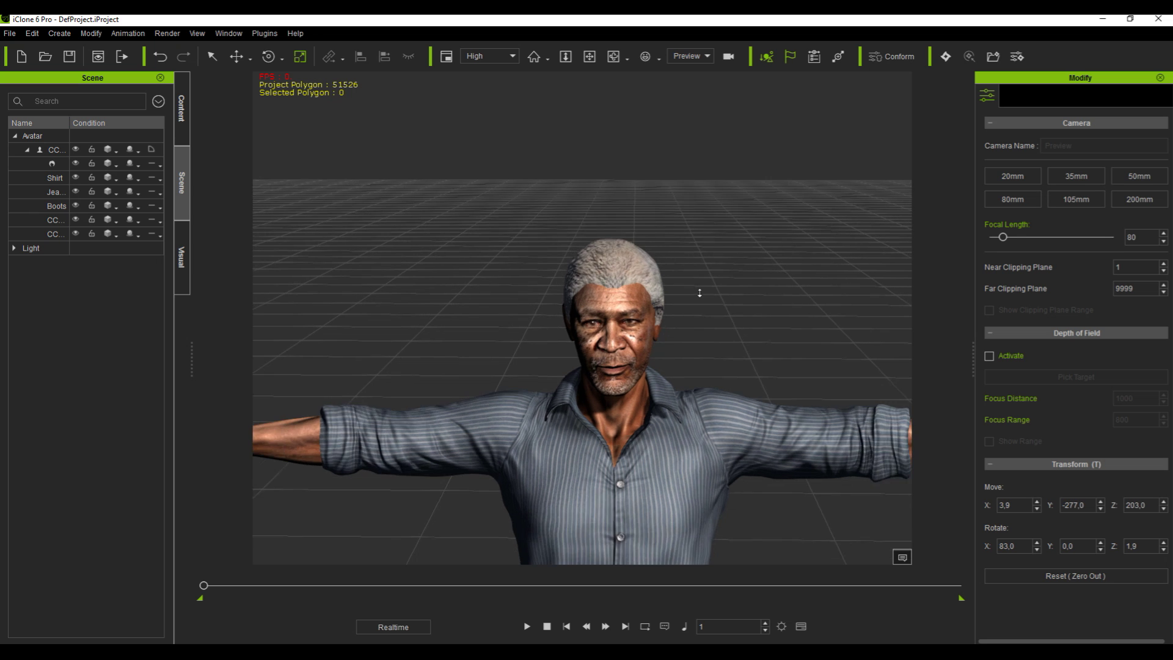
Examine the character from the front and side, checking the fitted grey hair together with the shirt and jeans.
scroll(701, 305, down, 3)
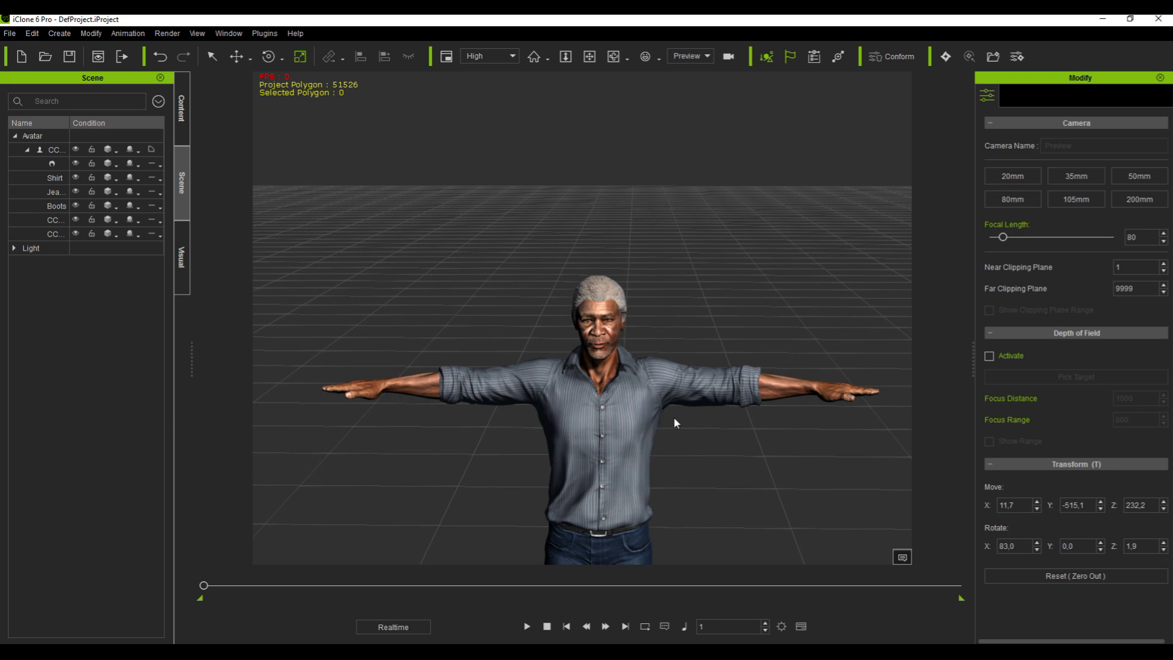
drag(681, 430, 426, 603)
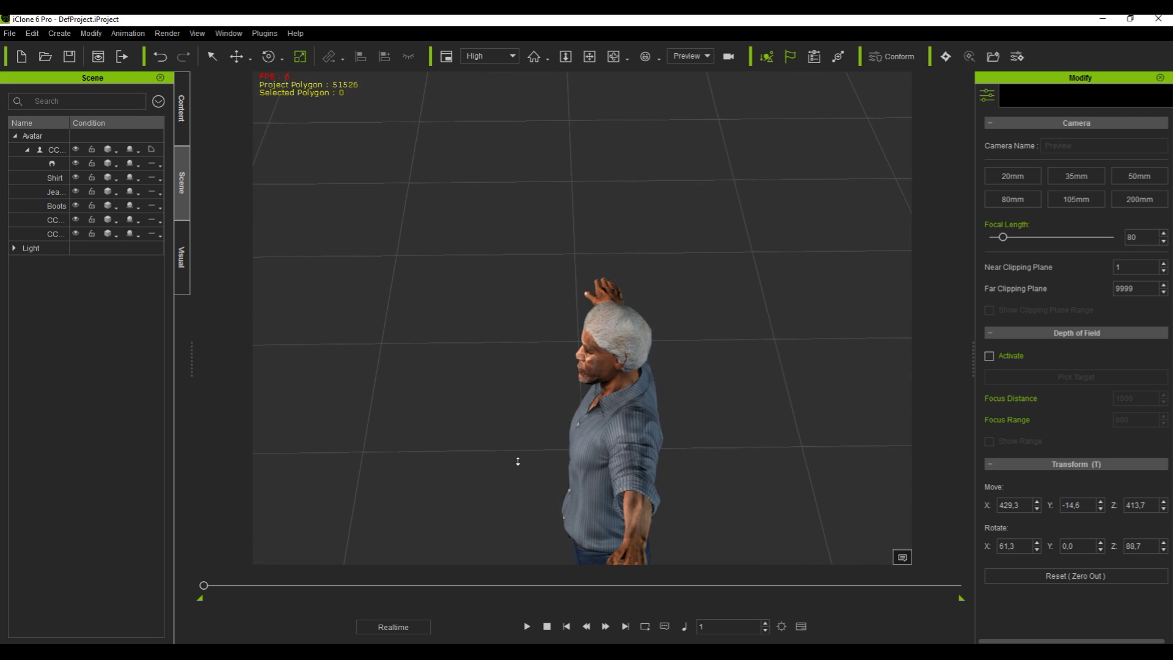
scroll(523, 462, up, 3)
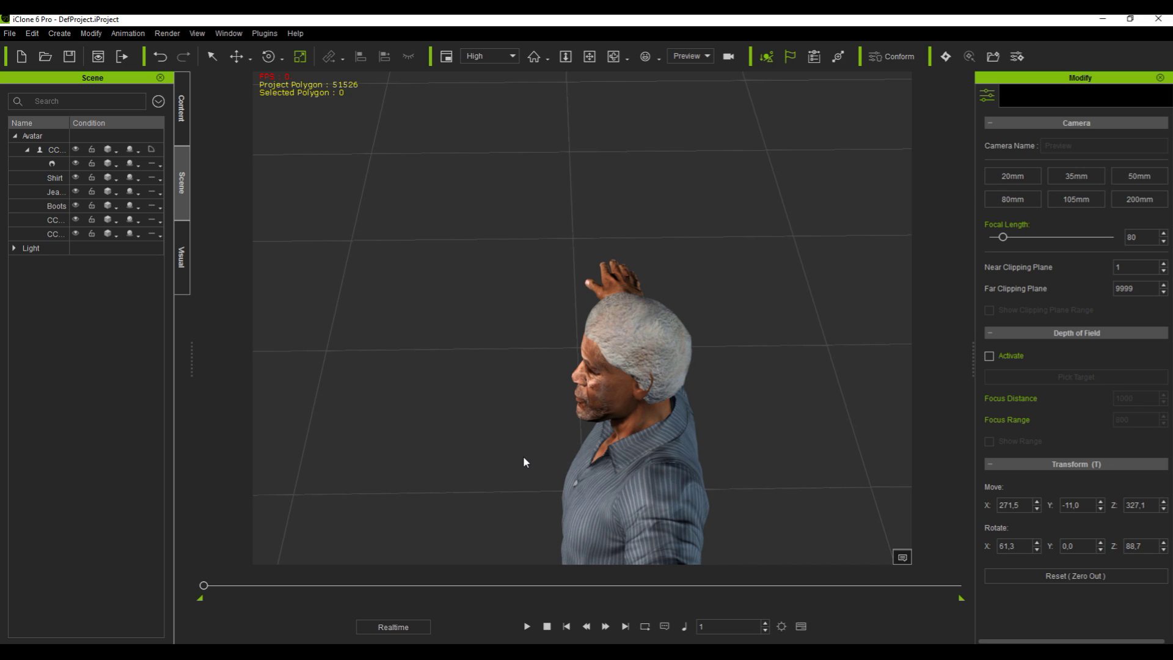
drag(497, 419, 471, 171)
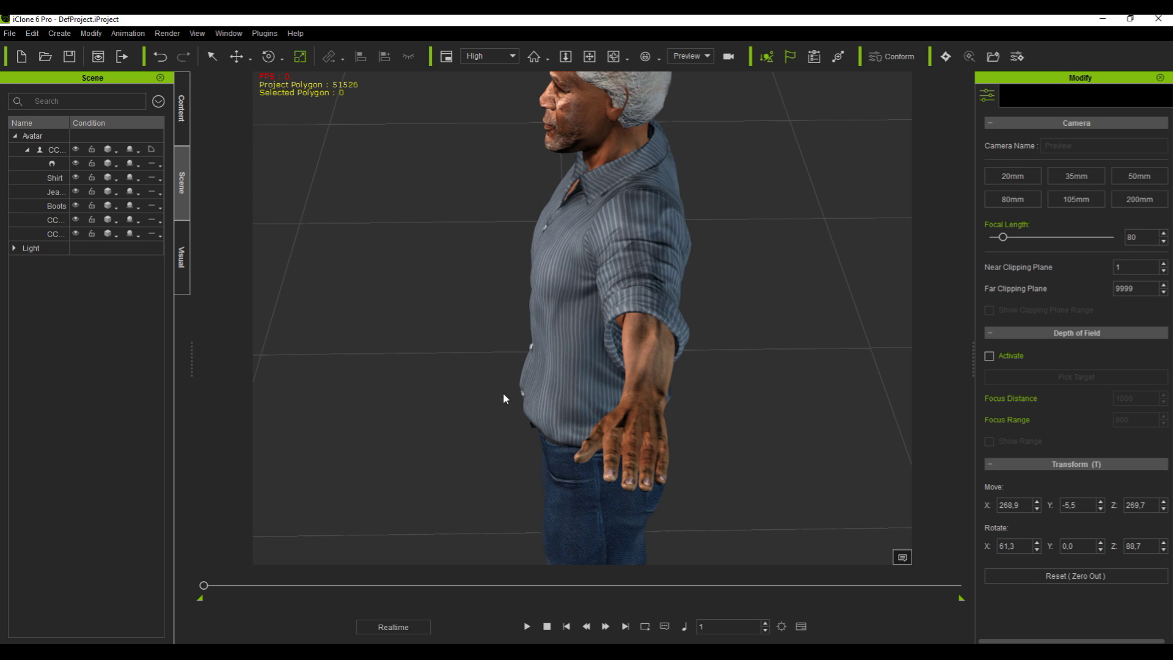
drag(476, 423, 837, 407)
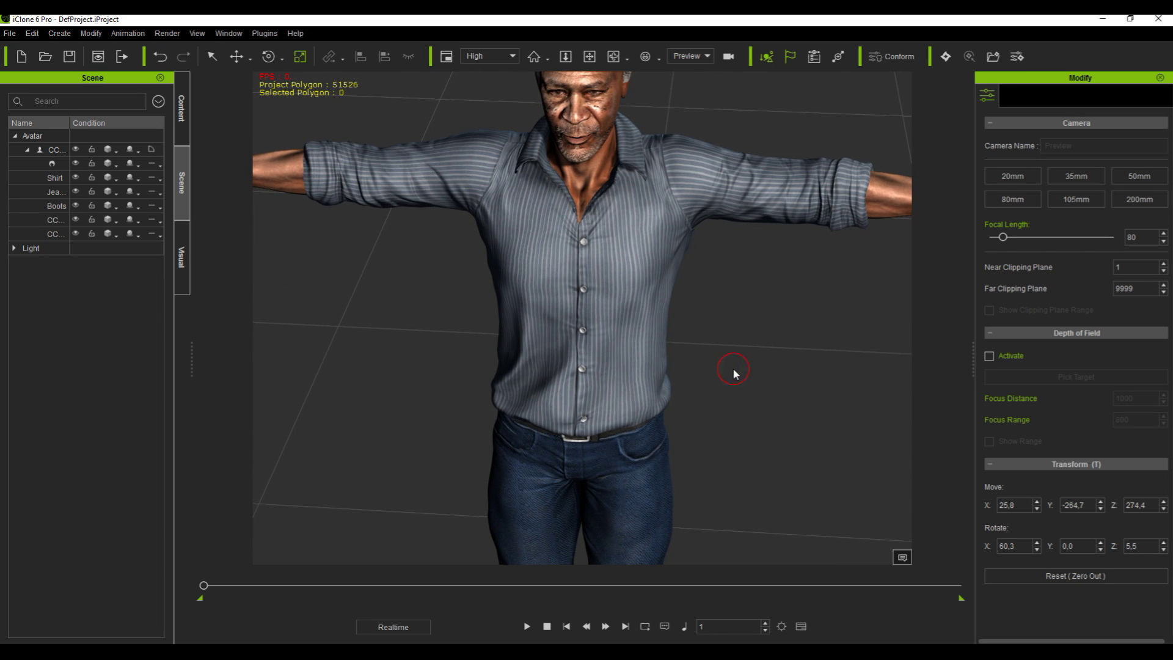
scroll(663, 153, down, 5)
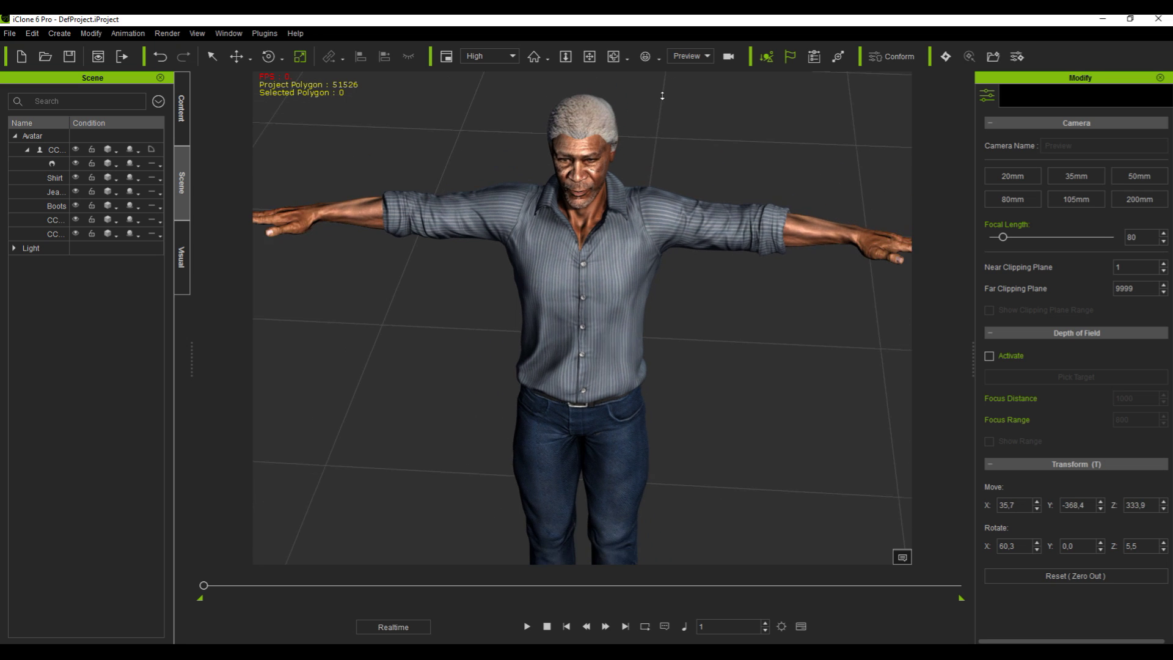
scroll(665, 222, up, 1)
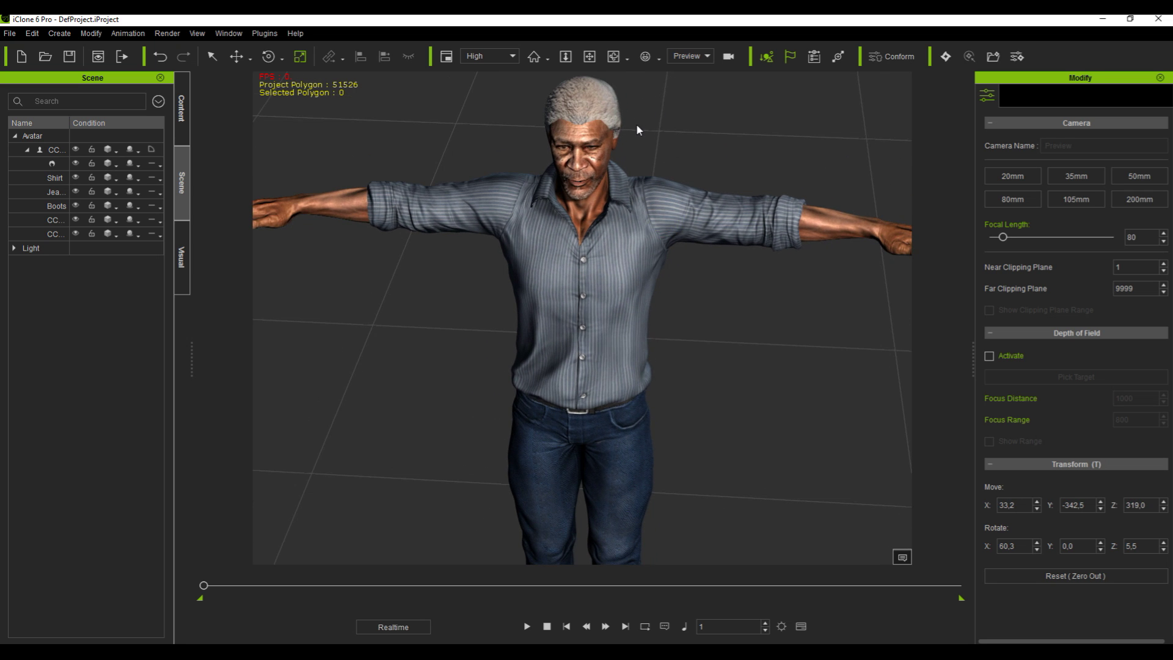